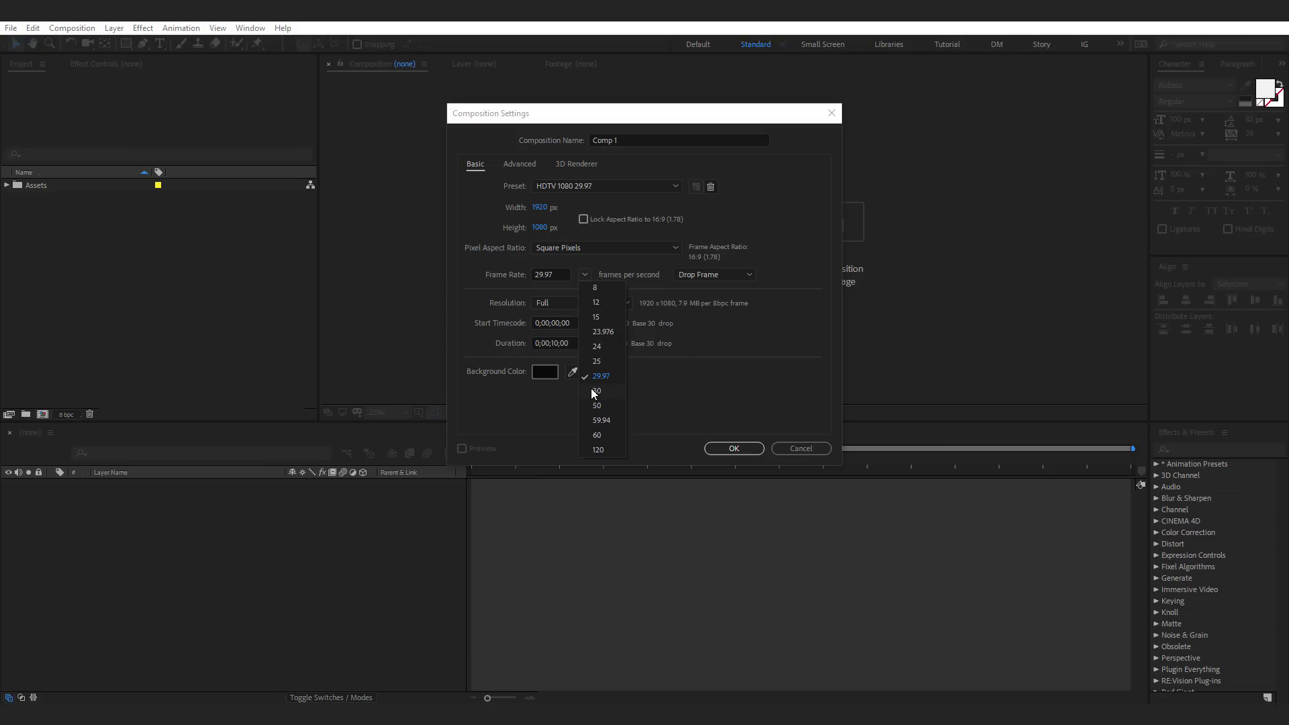
# - Create a 1920 x 1080 composition named Main with a frame rate of 30 fps
pyautogui.click(593, 389)
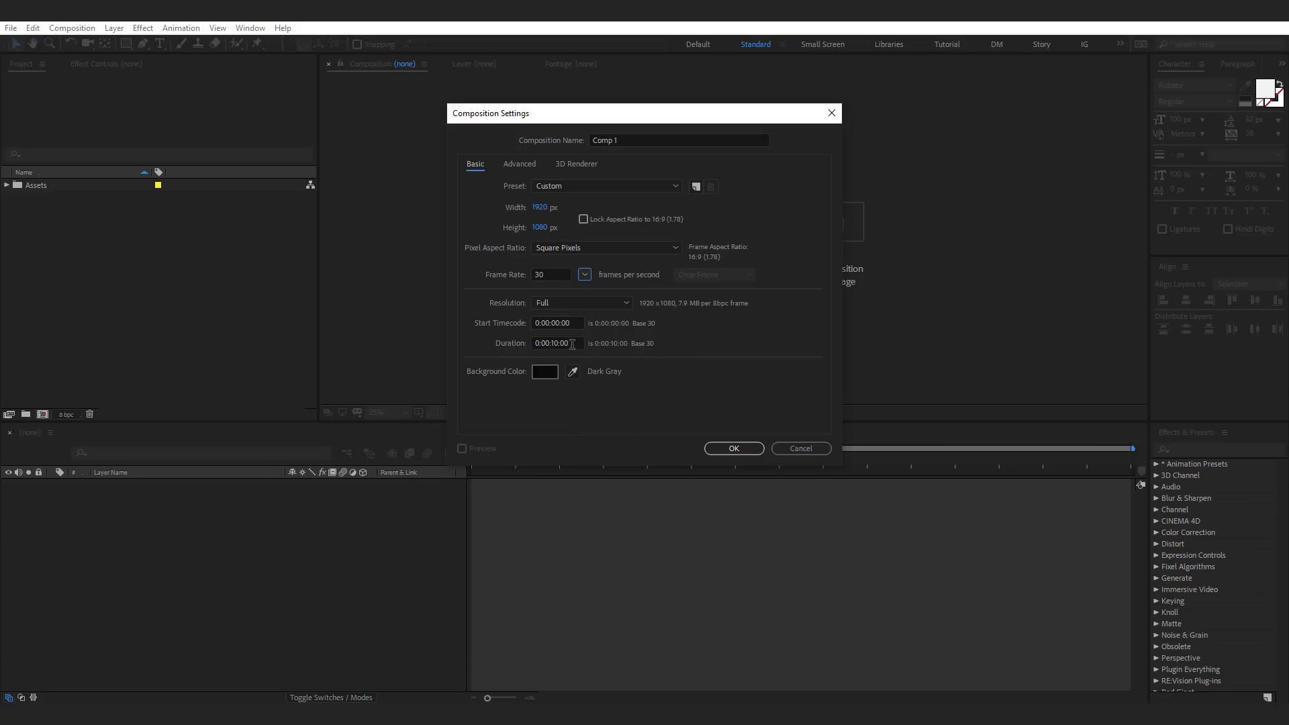
pyautogui.click(629, 140)
pyautogui.write('Main')
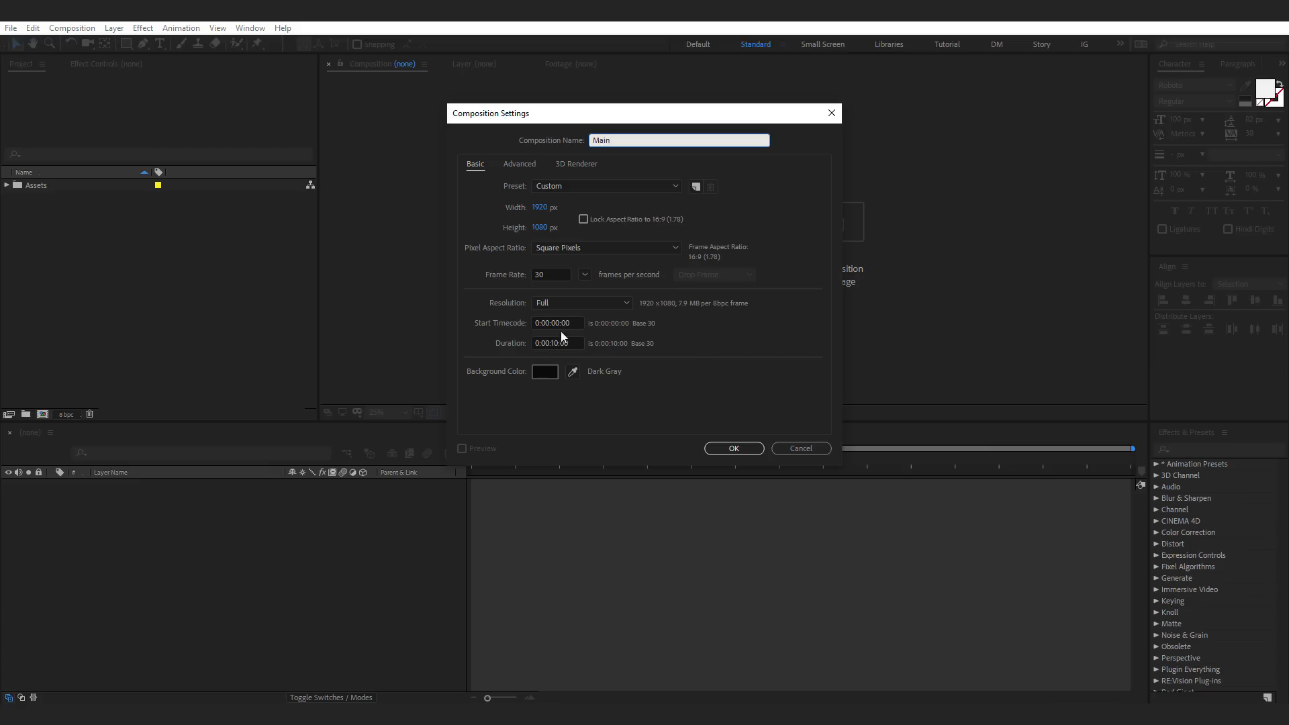
pyautogui.click(734, 449)
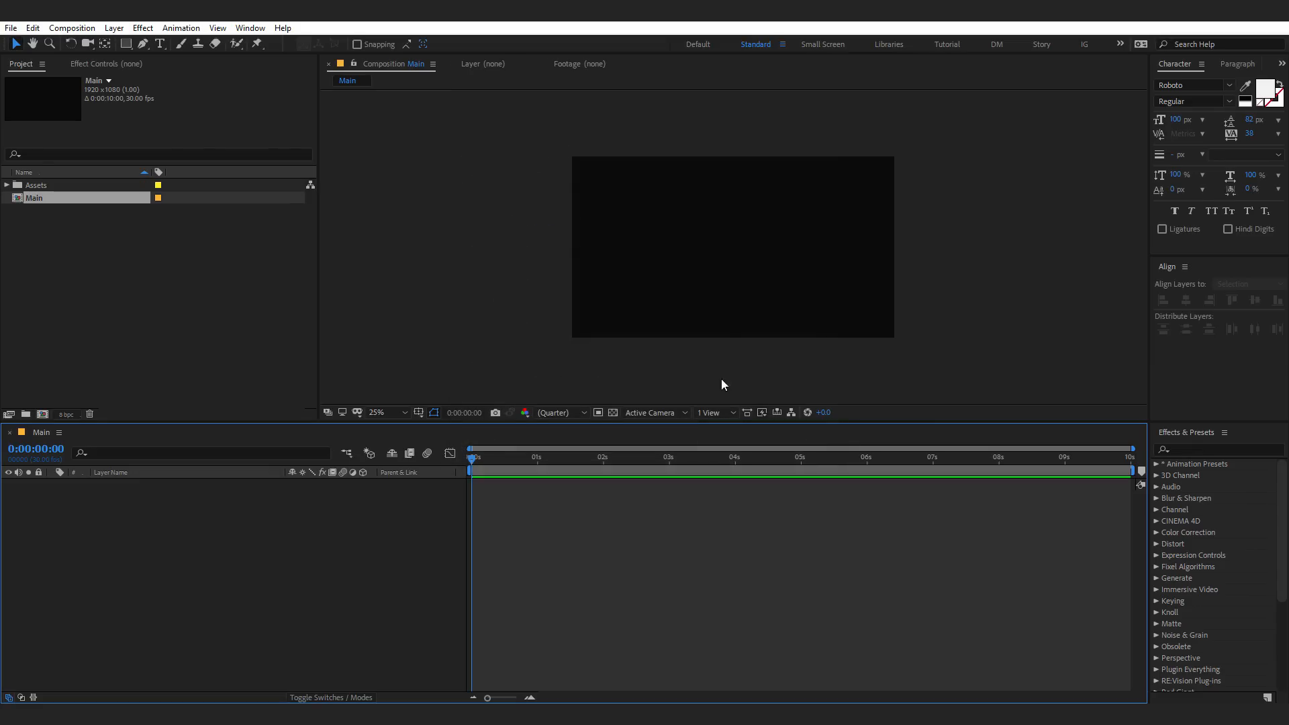
# - Create another composition named Media_01.1 with the same 1920 x 1080, 30 fps settings
pyautogui.click(62, 350)
pyautogui.click(42, 414)
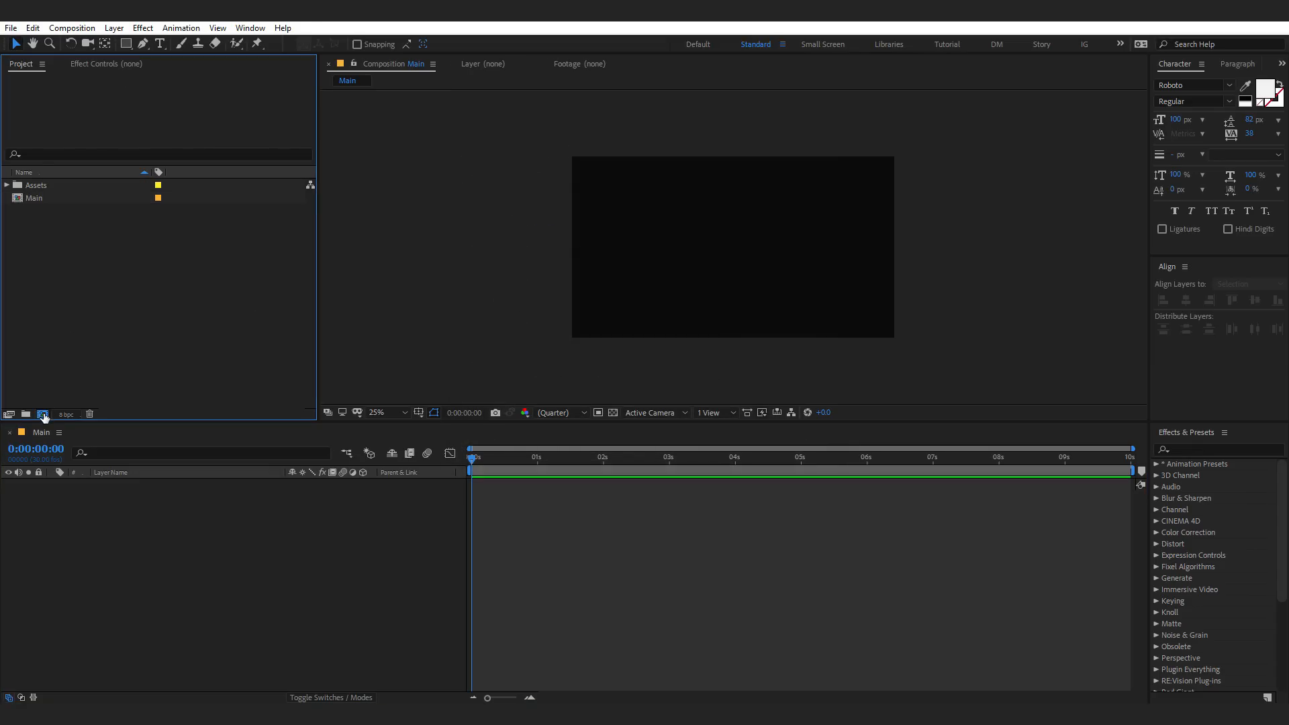
pyautogui.moveTo(585, 119); pyautogui.dragTo(629, 118)
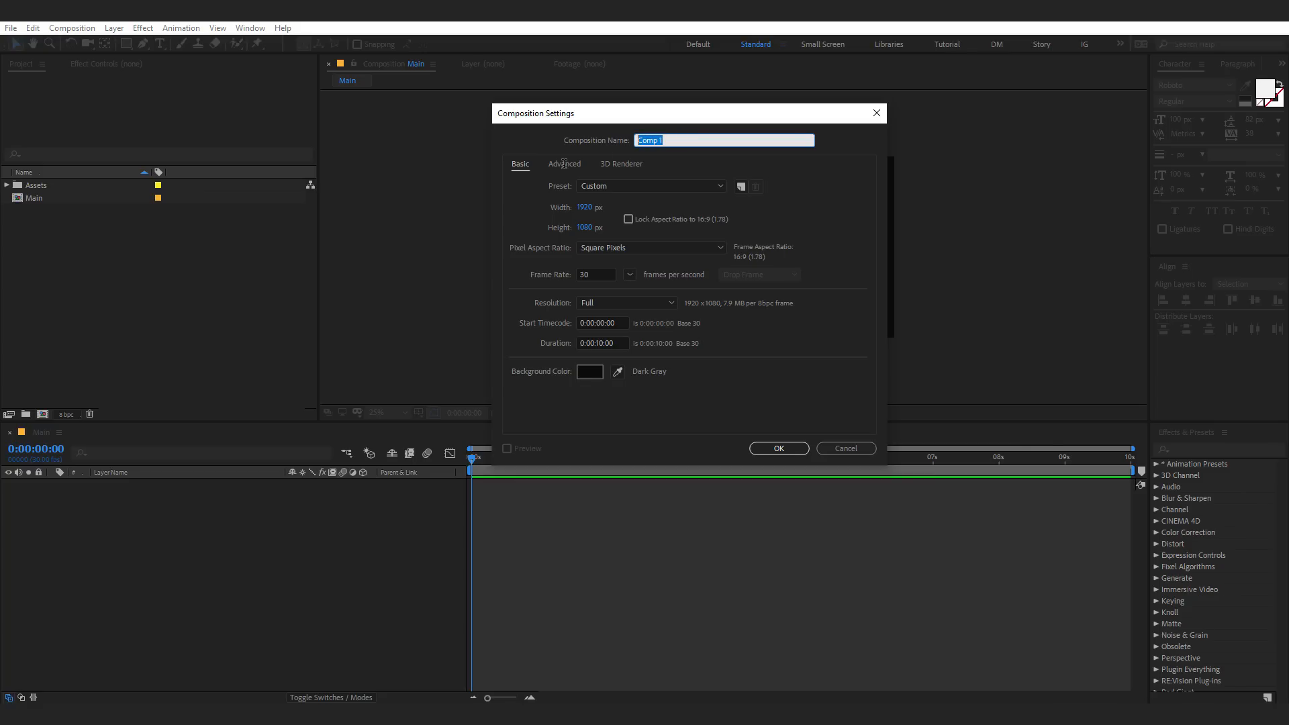
pyautogui.write('Media_01.1')
pyautogui.click(760, 447)
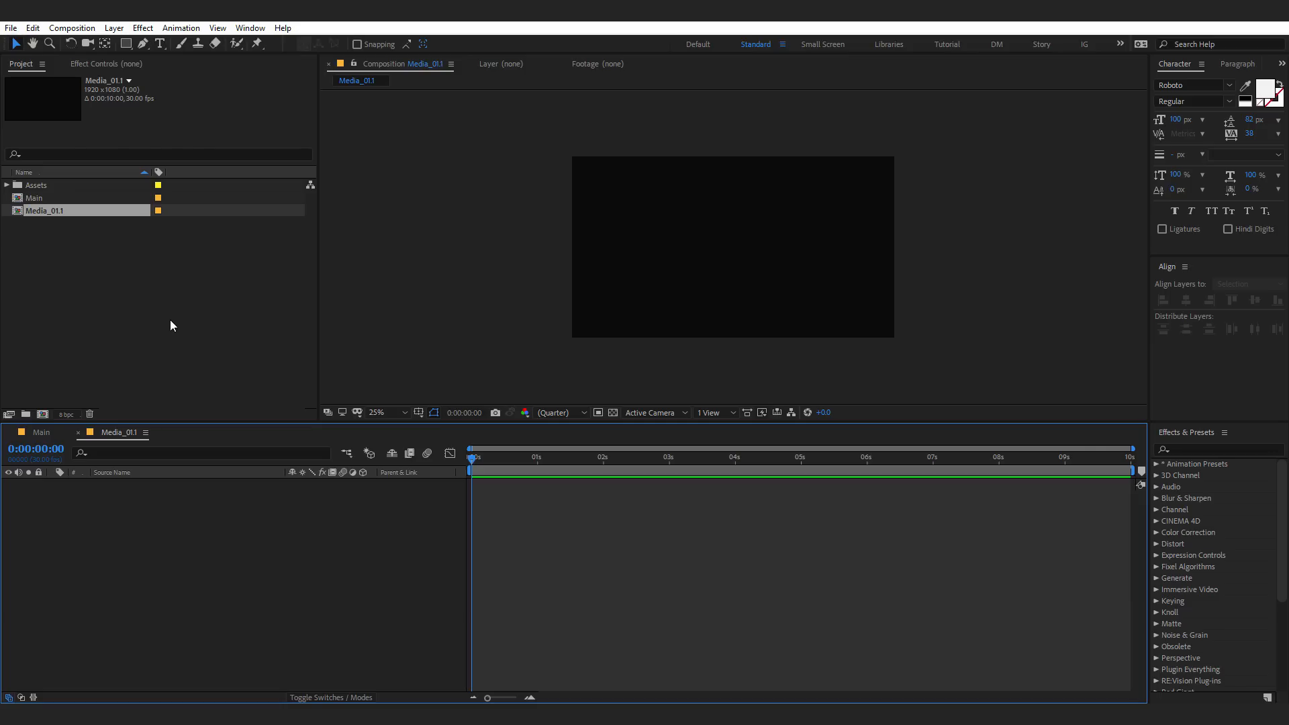
# - Duplicate the Media_01.1 composition twice in the project
pyautogui.click(86, 250)
pyautogui.click(51, 213)
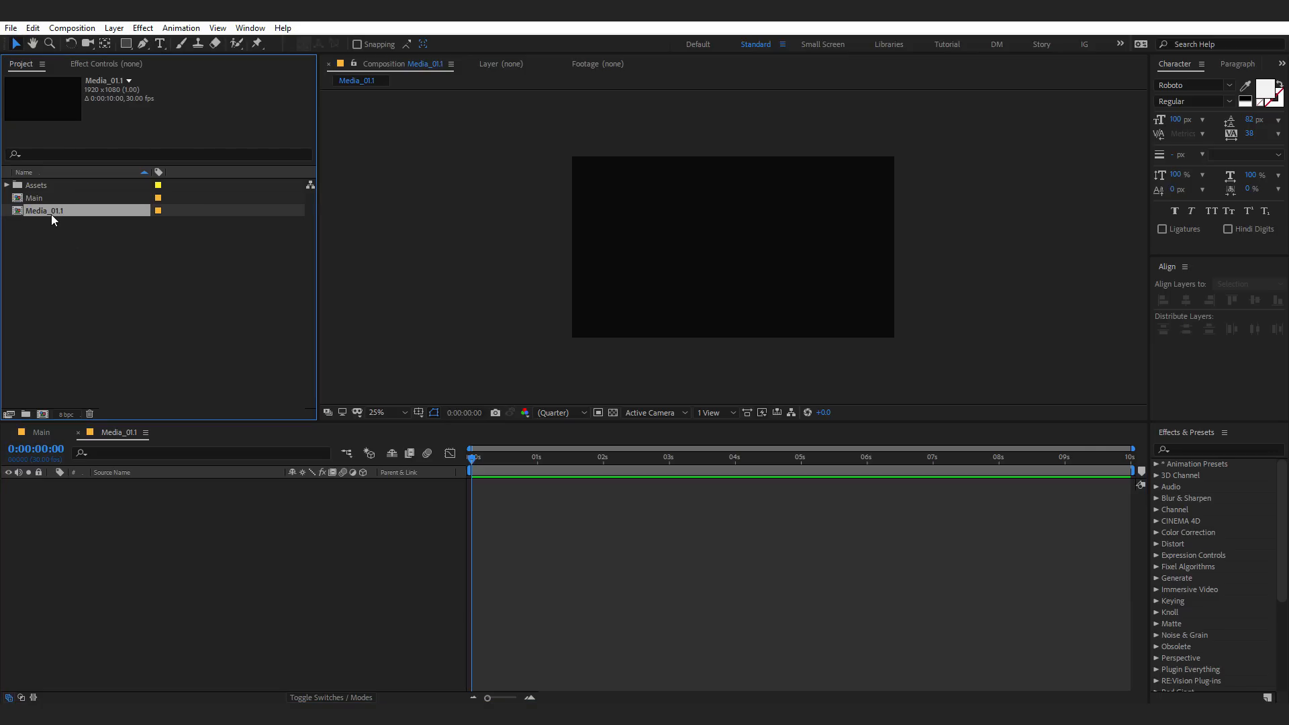
pyautogui.hotkey('ctrl', 'd')
pyautogui.hotkey('ctrl', 'd')
pyautogui.click(74, 269)
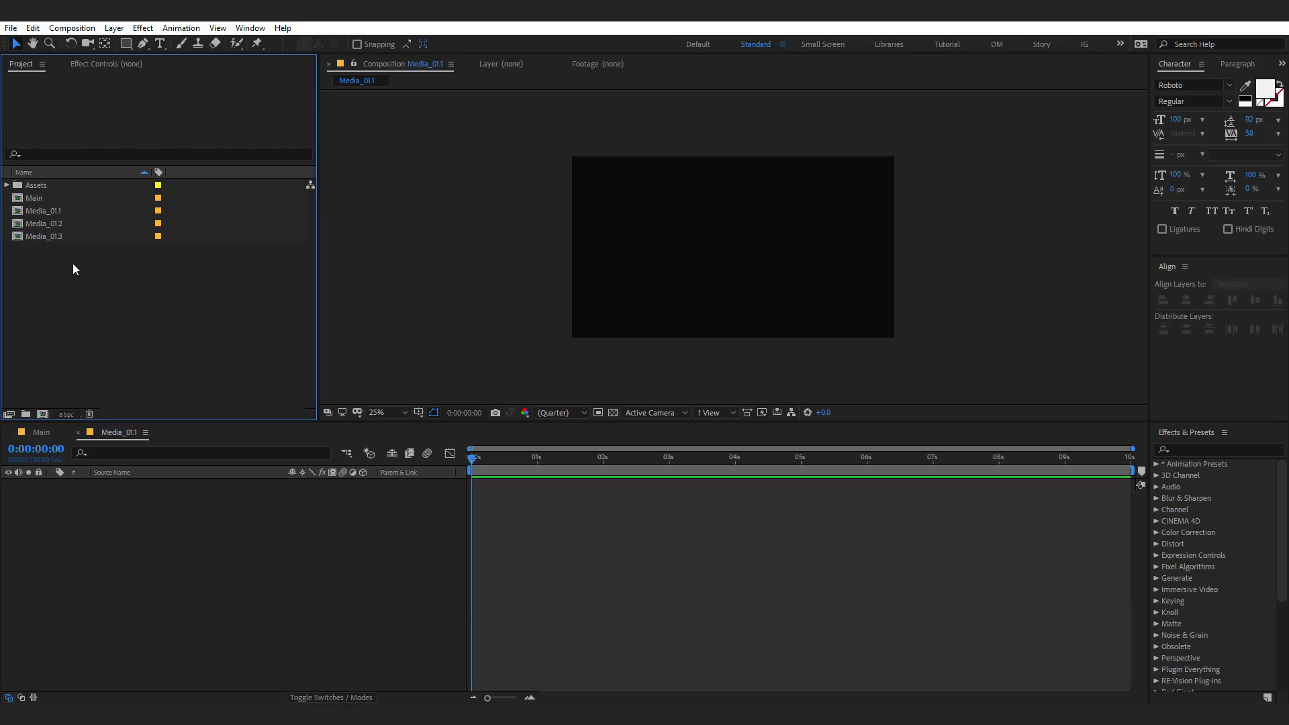
# - Open the three Media_01 compositions together in the timeline
pyautogui.click(59, 215)
pyautogui.keyDown('shift'); pyautogui.click(59, 232); pyautogui.keyUp('shift')
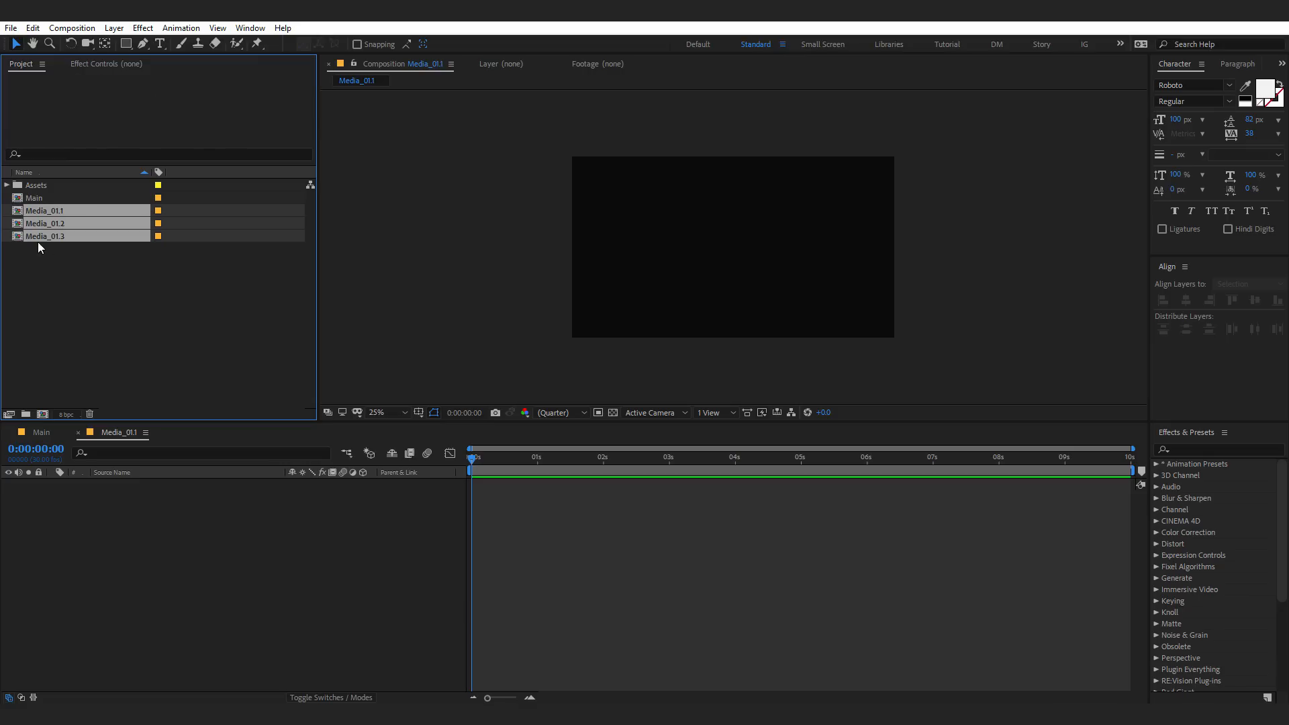
pyautogui.doubleClick(51, 237)
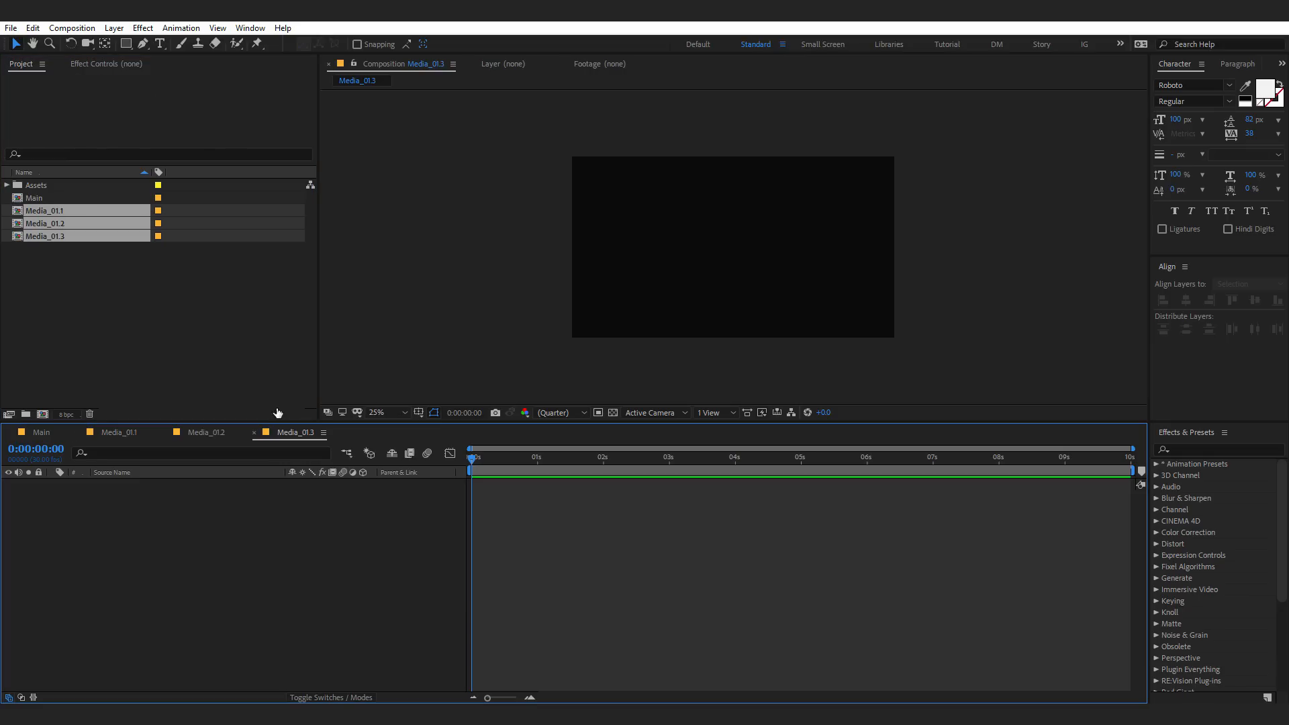
# - Add adorable-animal-canine-1254140.jpg from the Assets folder to Media_01.1, then scale it down and shift it up to frame the whole dog
pyautogui.click(6, 184)
pyautogui.click(52, 198)
pyautogui.click(53, 211)
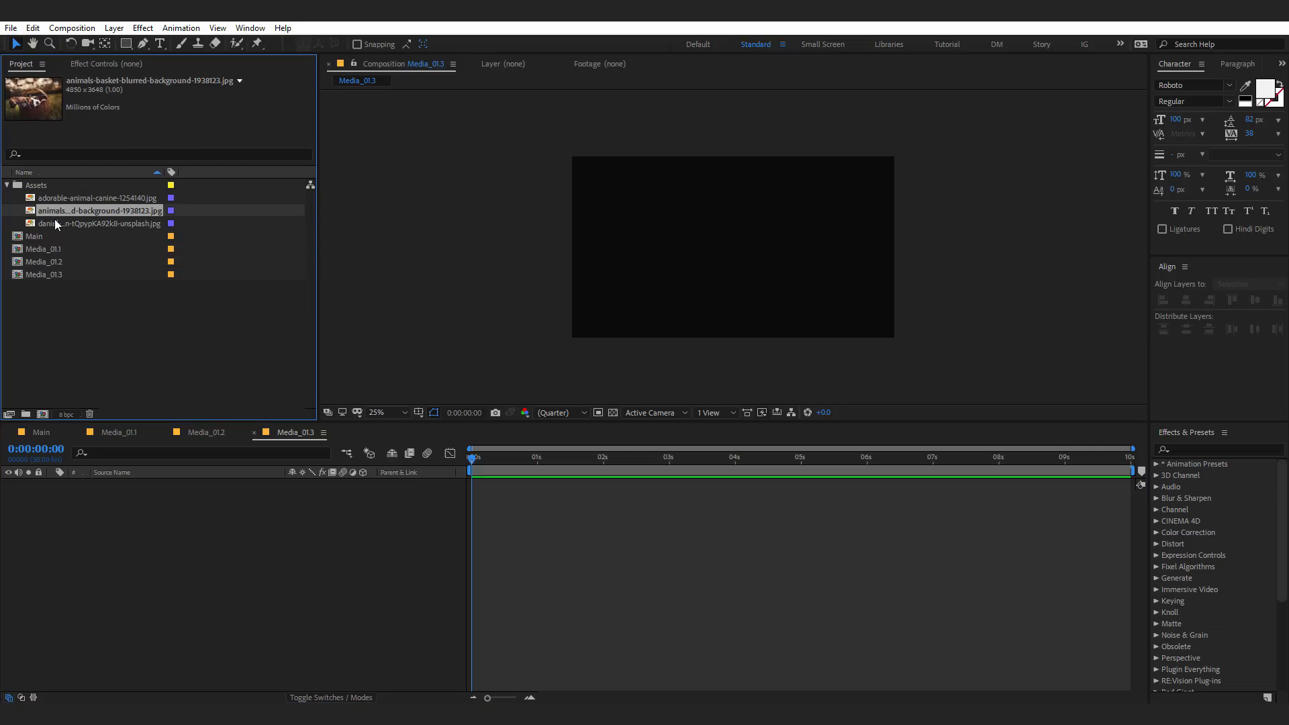
pyautogui.click(55, 220)
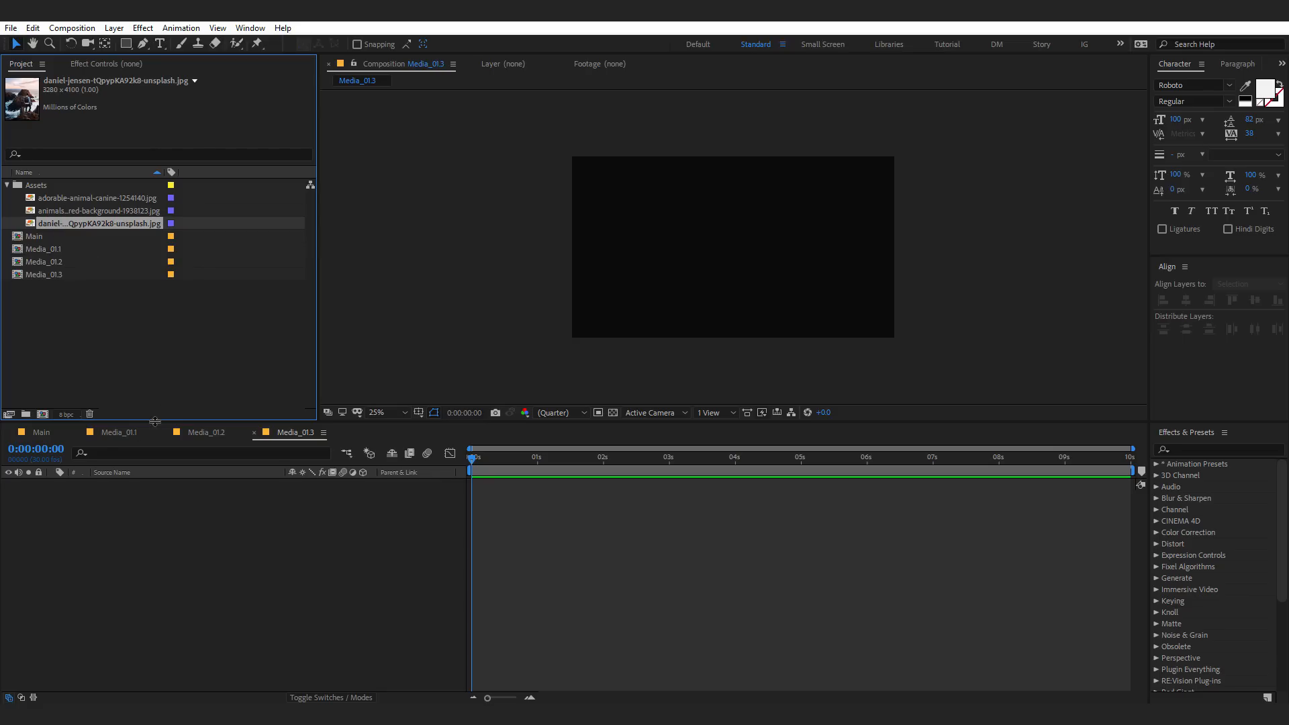
pyautogui.click(120, 430)
pyautogui.click(82, 326)
pyautogui.click(43, 213)
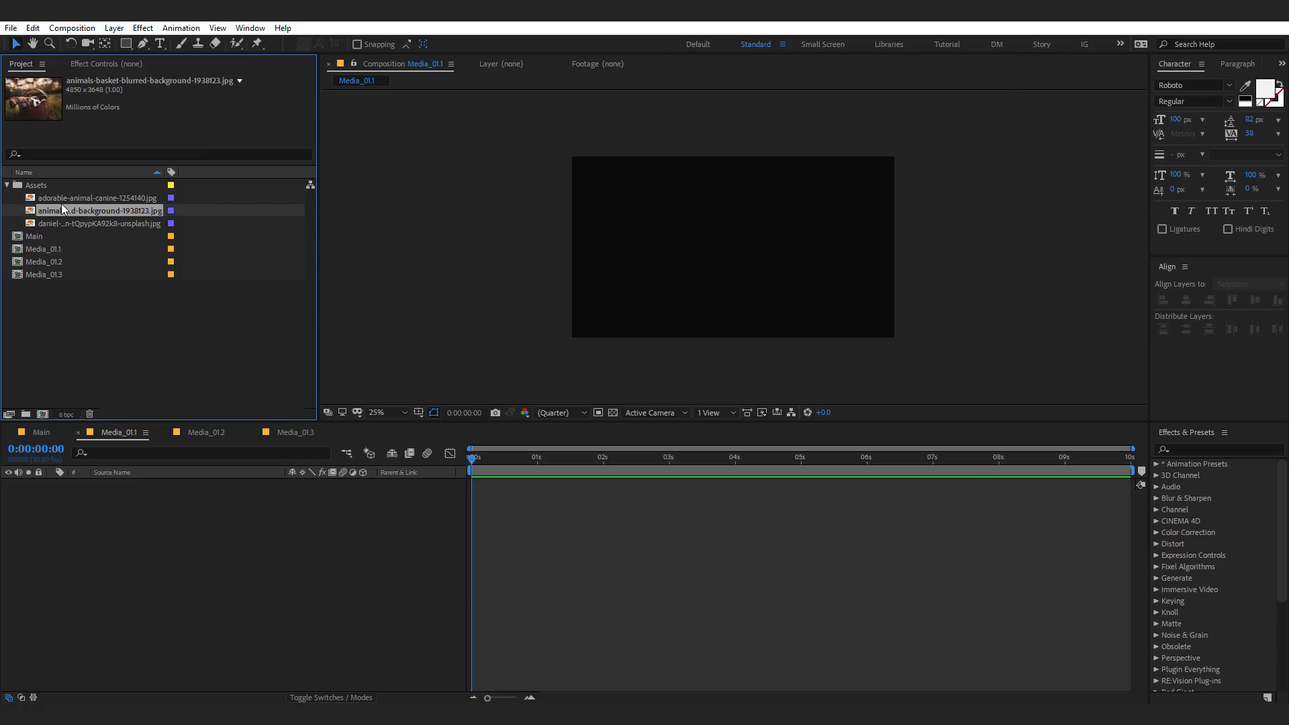
pyautogui.click(59, 202)
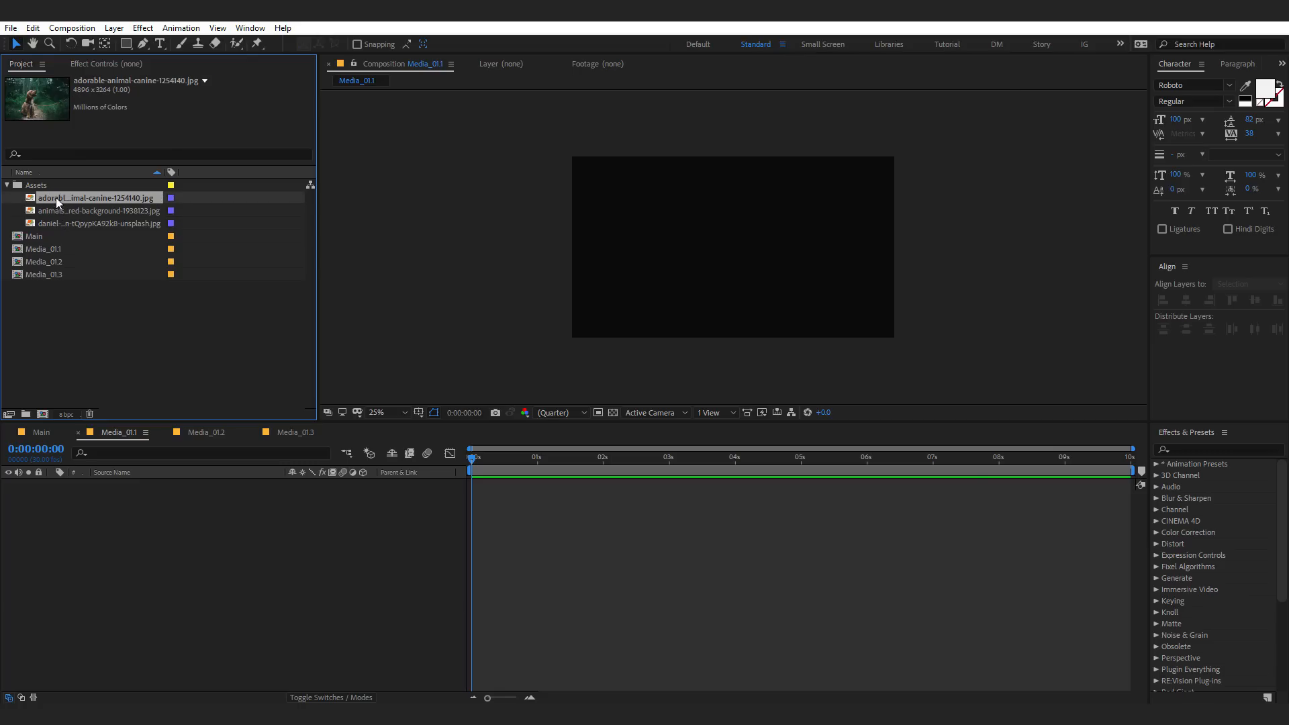
pyautogui.moveTo(55, 197); pyautogui.dragTo(111, 521)
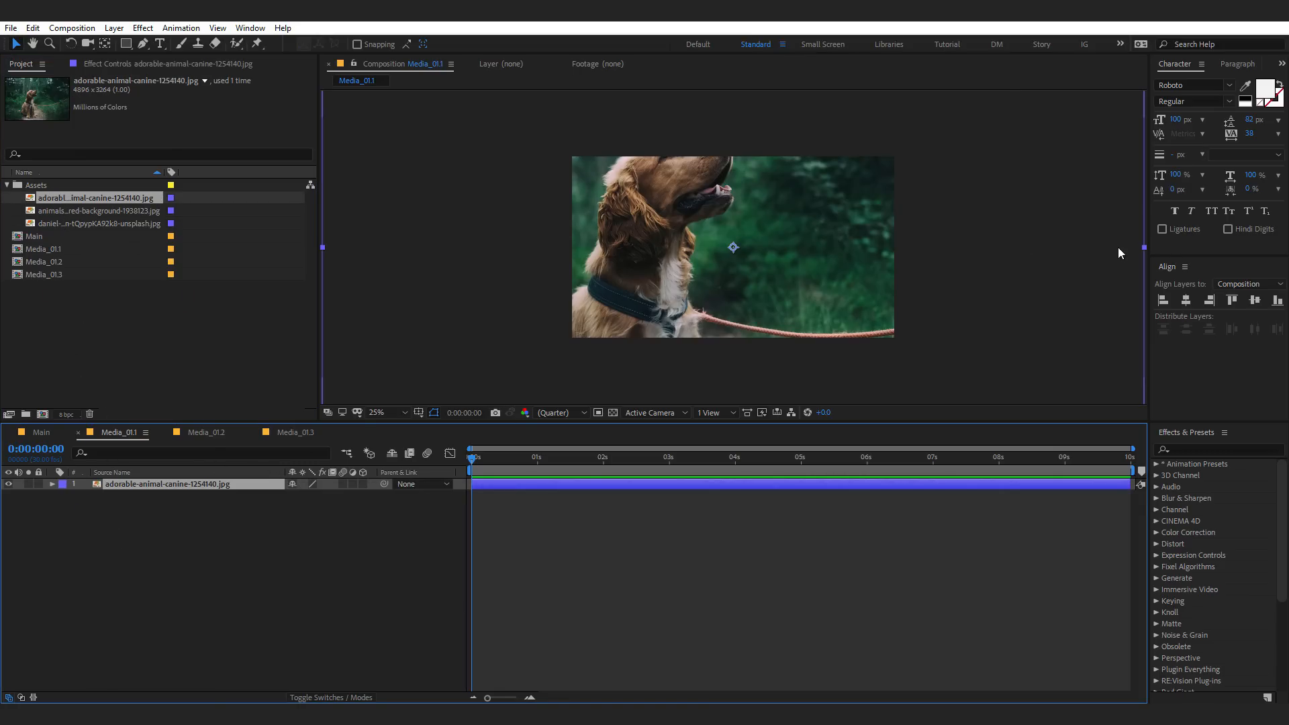
pyautogui.moveTo(1144, 247); pyautogui.dragTo(900, 263)
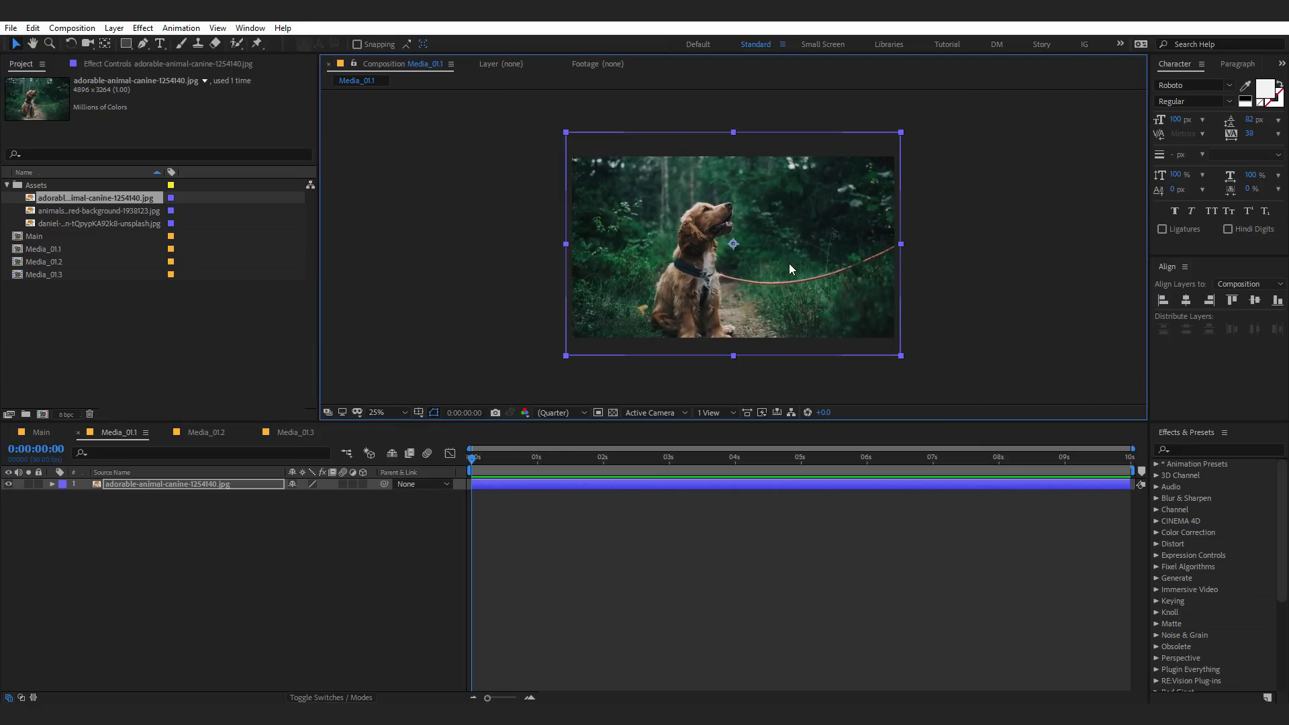
pyautogui.moveTo(784, 288); pyautogui.dragTo(785, 276)
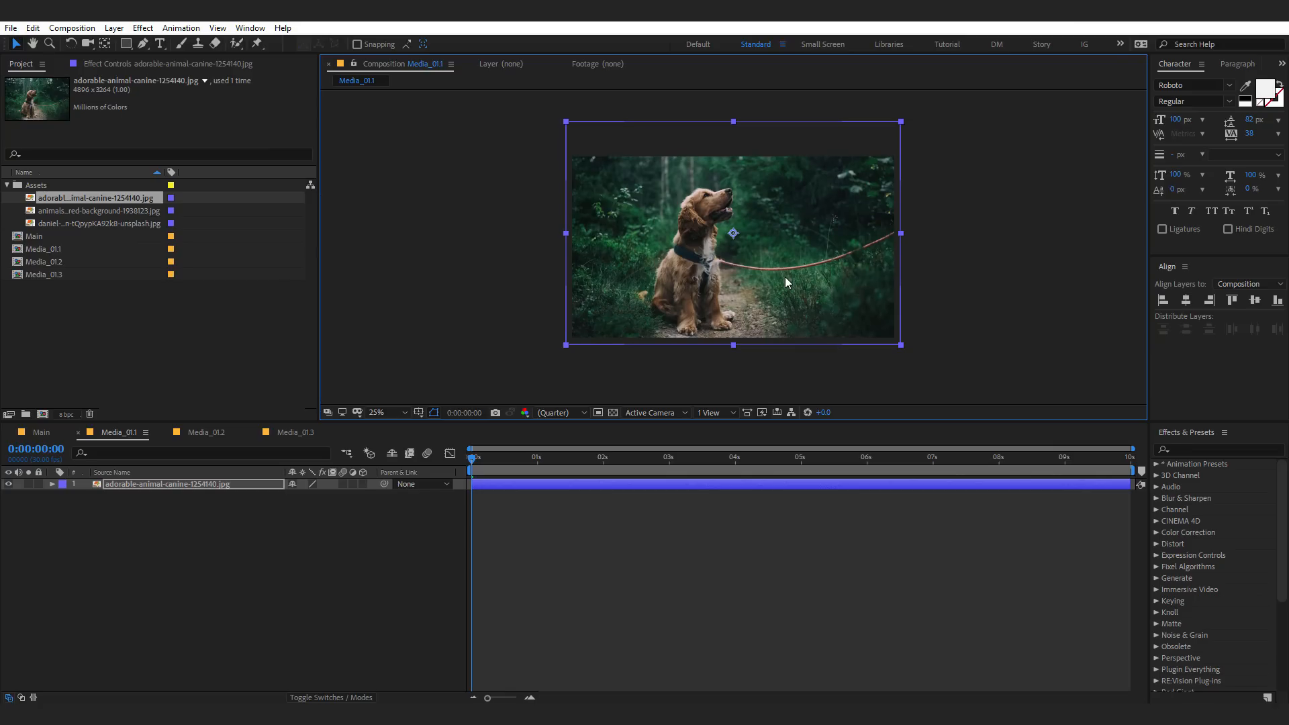
# - Add animals-basket-blurred-background-1938123.jpg to Media_01.2 and scale and position it so the puppies' basket fills the frame
pyautogui.click(200, 438)
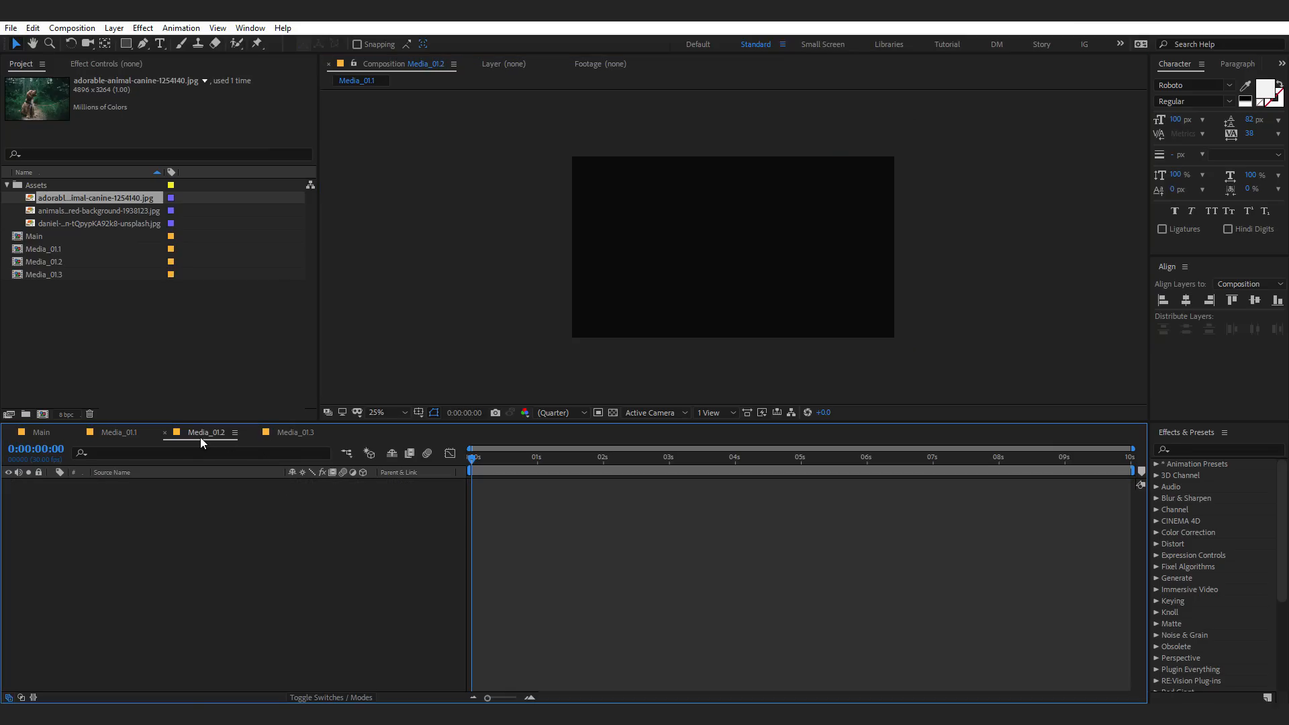
pyautogui.moveTo(62, 211); pyautogui.dragTo(104, 564)
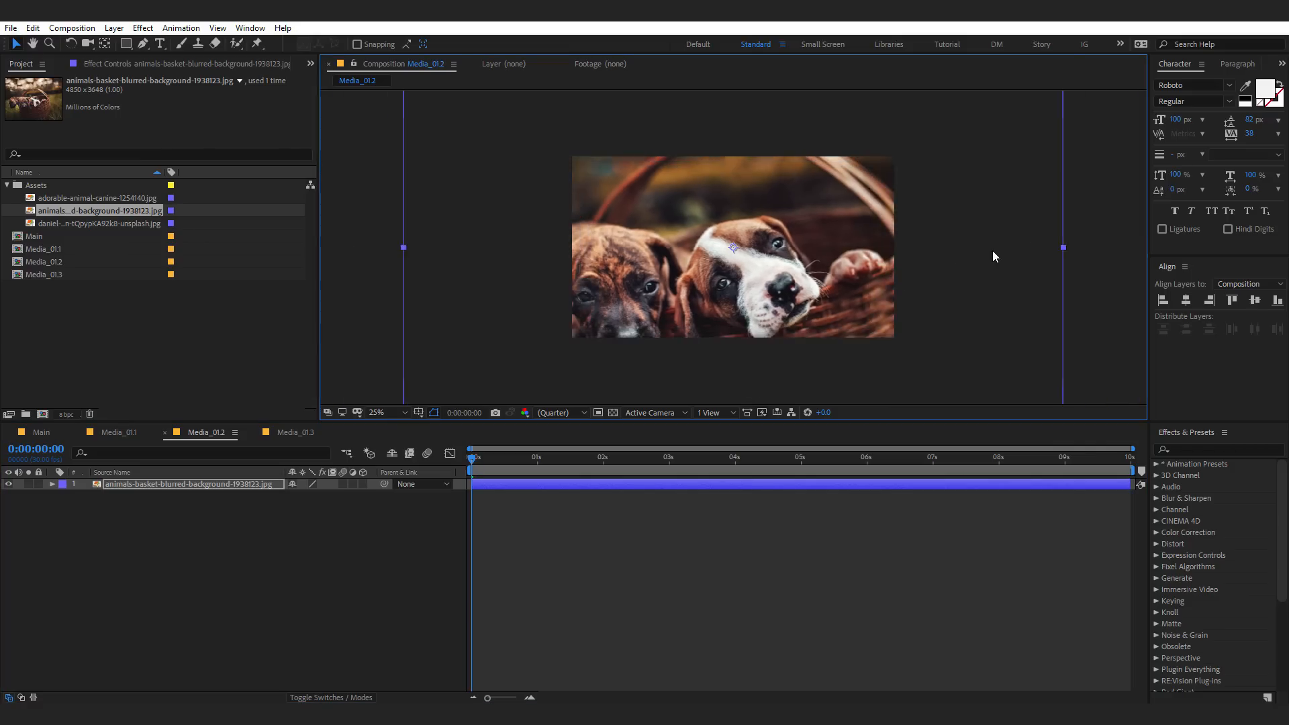
pyautogui.moveTo(993, 252); pyautogui.dragTo(826, 274)
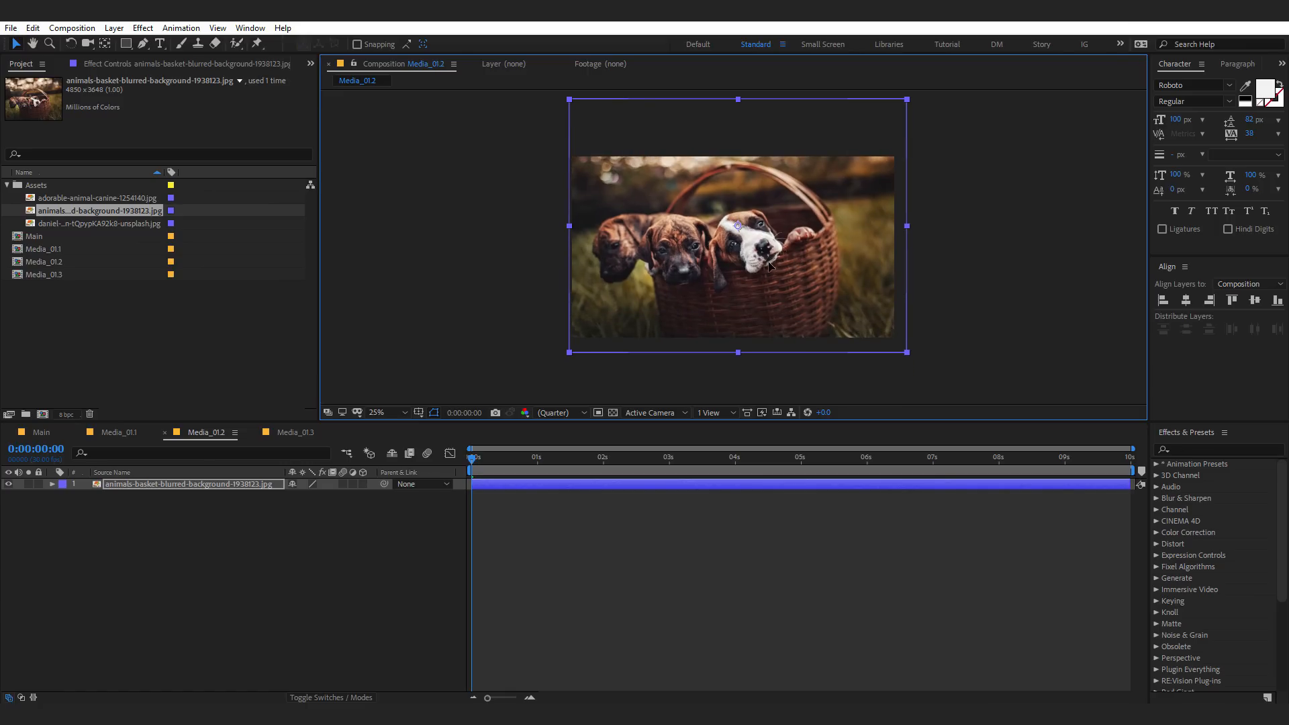
# - Add the photo of the backpacker on the rocky coast to Media_01.3 and scale it down to the frame width
pyautogui.click(296, 432)
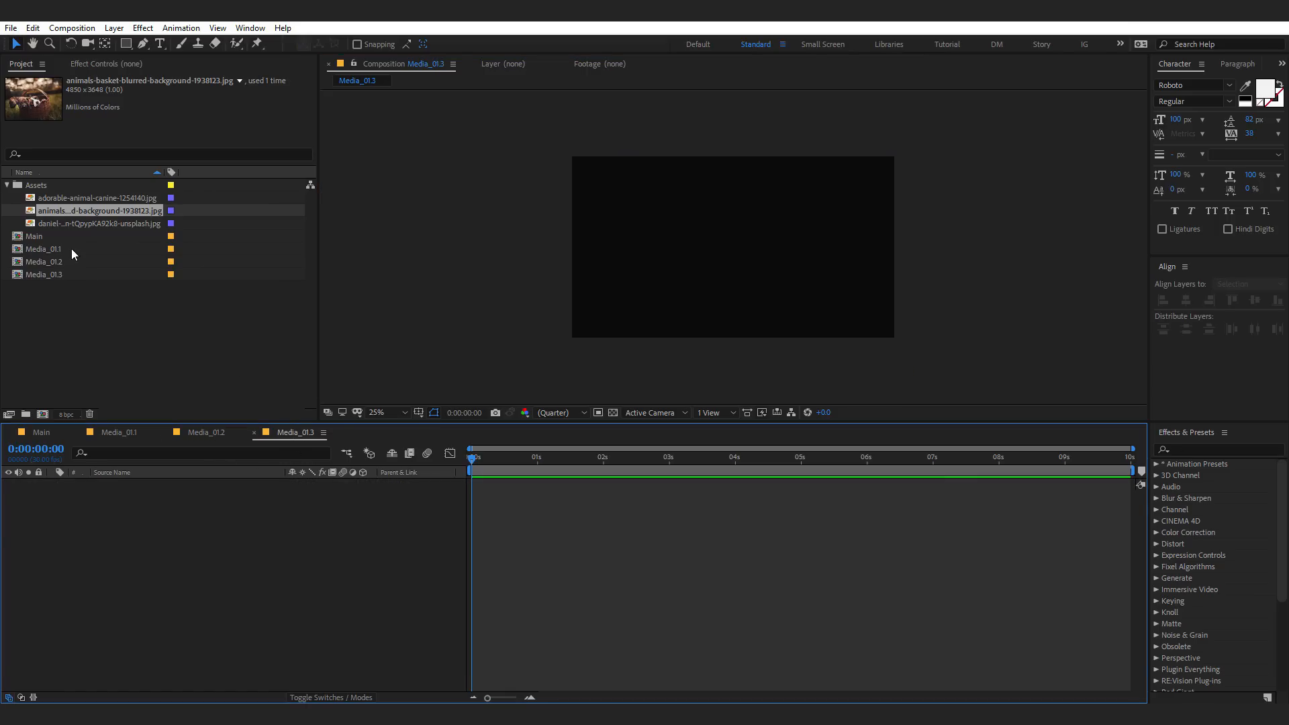
pyautogui.moveTo(63, 196)
pyautogui.mouseDown()
pyautogui.moveTo(52, 196)
pyautogui.moveTo(107, 317)
pyautogui.moveTo(51, 209)
pyautogui.mouseUp()
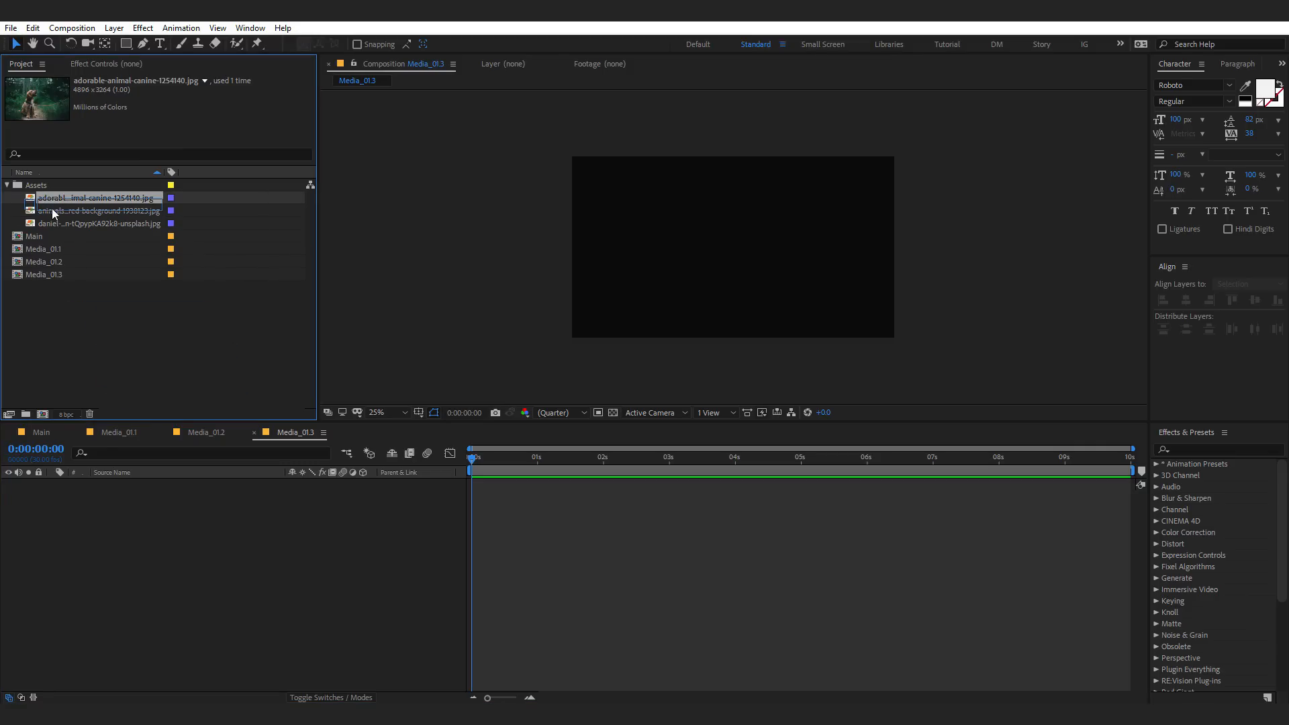
pyautogui.click(64, 223)
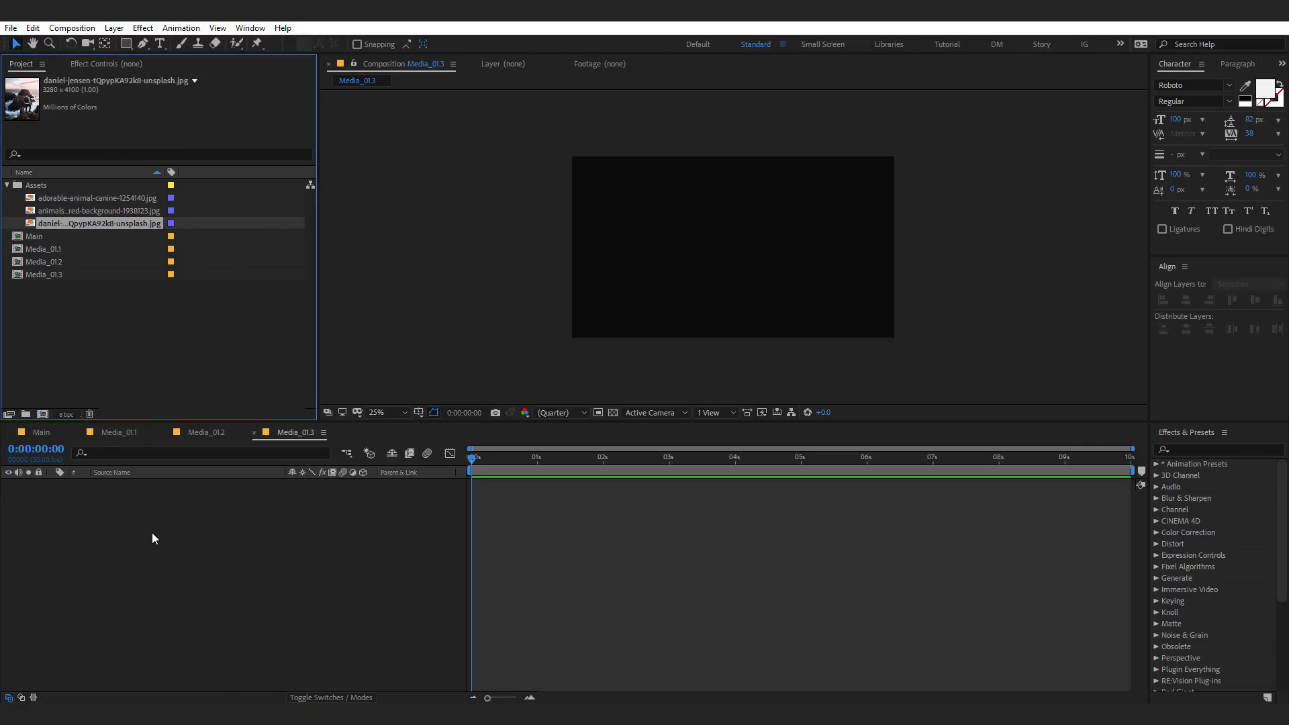
pyautogui.moveTo(59, 224); pyautogui.dragTo(671, 388)
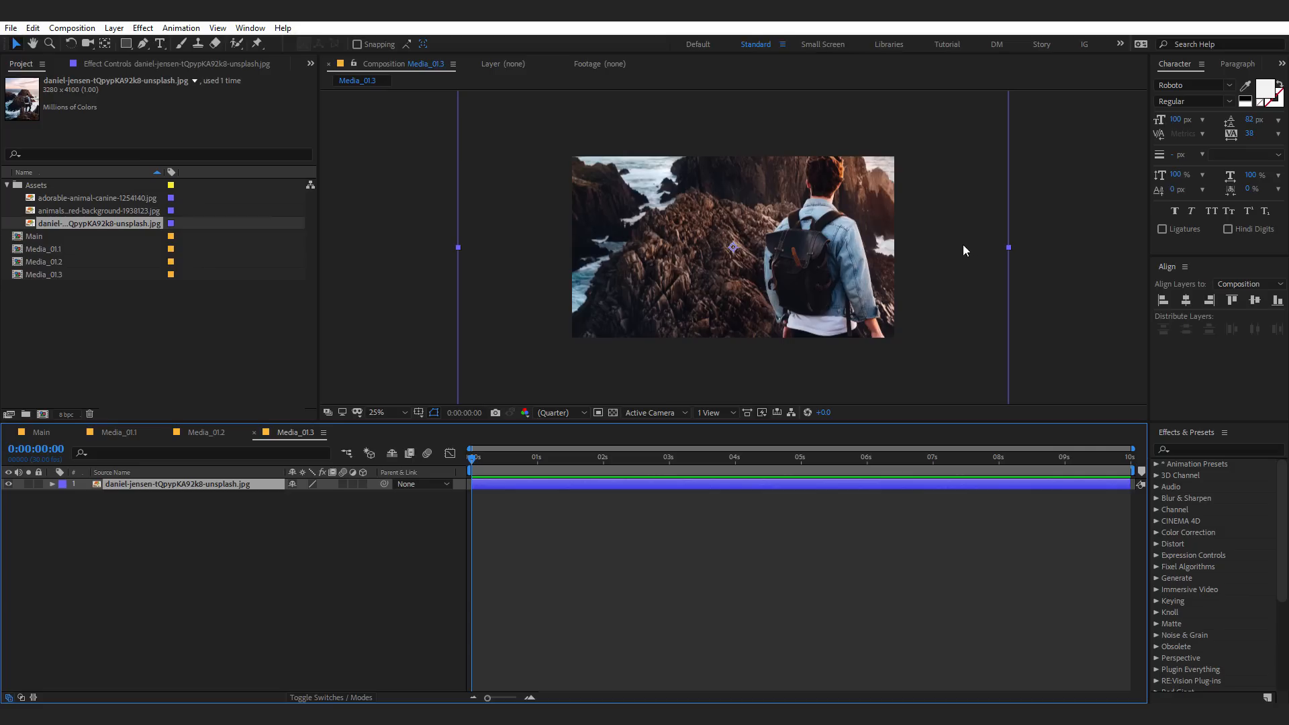
pyautogui.moveTo(1009, 252); pyautogui.dragTo(896, 246)
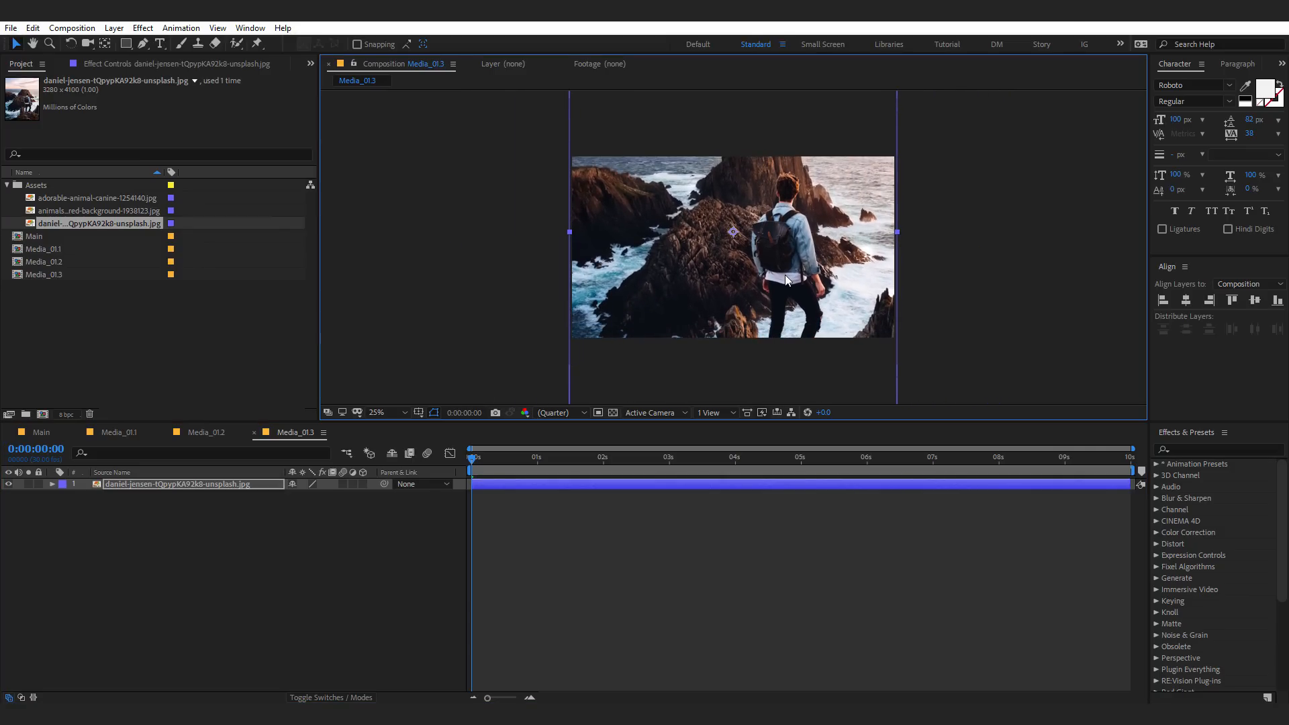
# - Add Media_01.1, Media_01.2 and Media_01.3 as layers to the Main composition
pyautogui.click(321, 501)
pyautogui.click(51, 434)
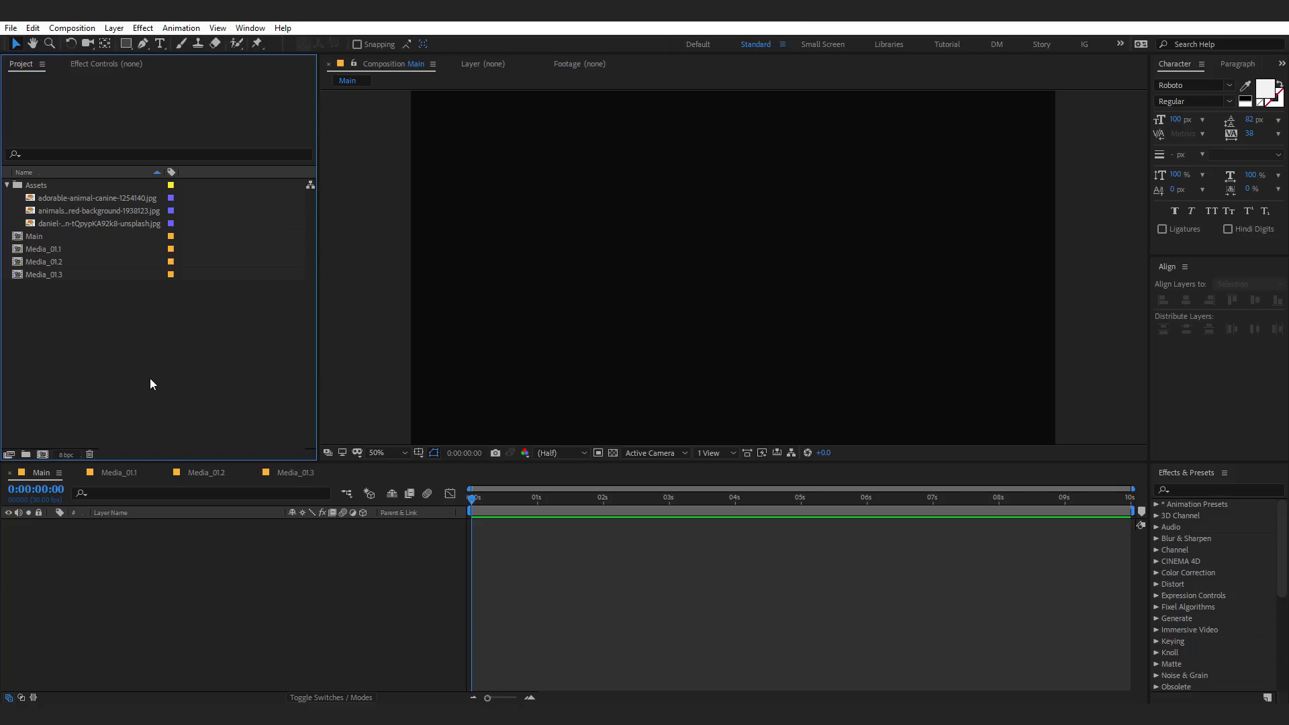
pyautogui.click(7, 185)
pyautogui.moveTo(39, 300); pyautogui.dragTo(108, 606)
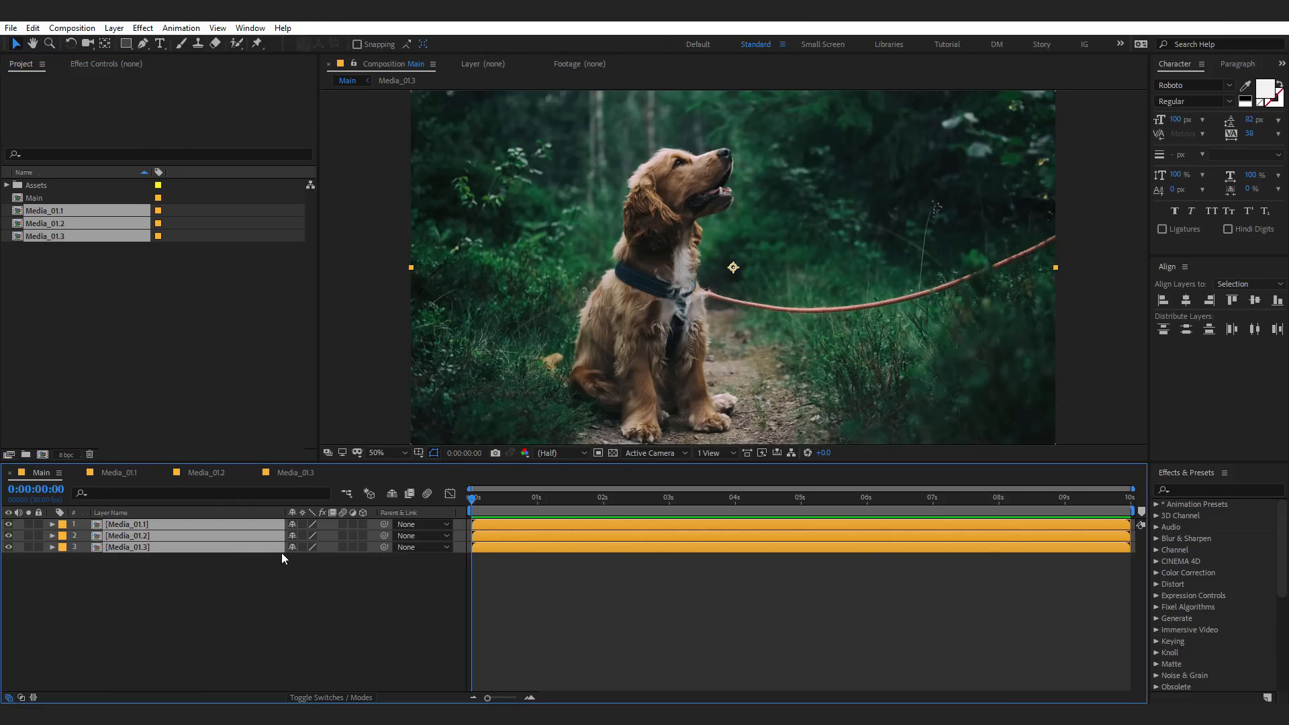
# - Add a two-node camera with the 50mm preset to the Main composition
pyautogui.rightClick(222, 598)
pyautogui.moveTo(305, 451)
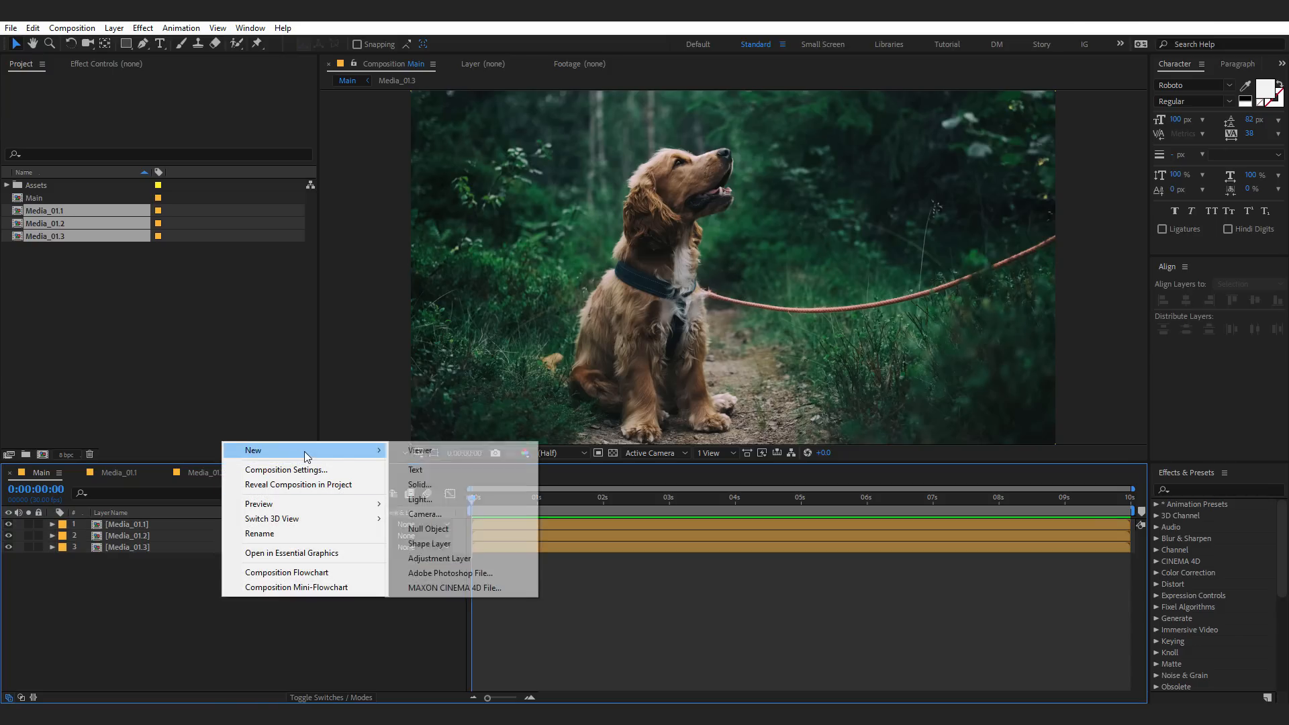
pyautogui.click(426, 514)
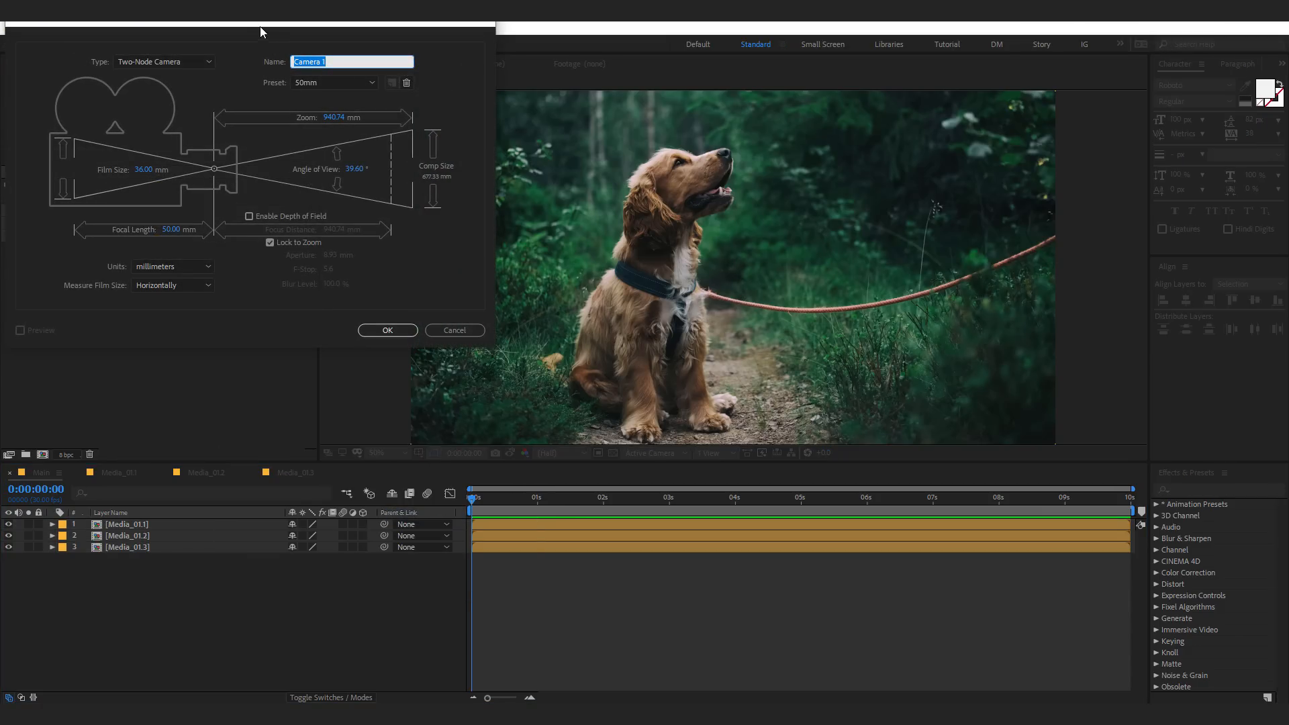
pyautogui.moveTo(260, 26); pyautogui.dragTo(452, 200)
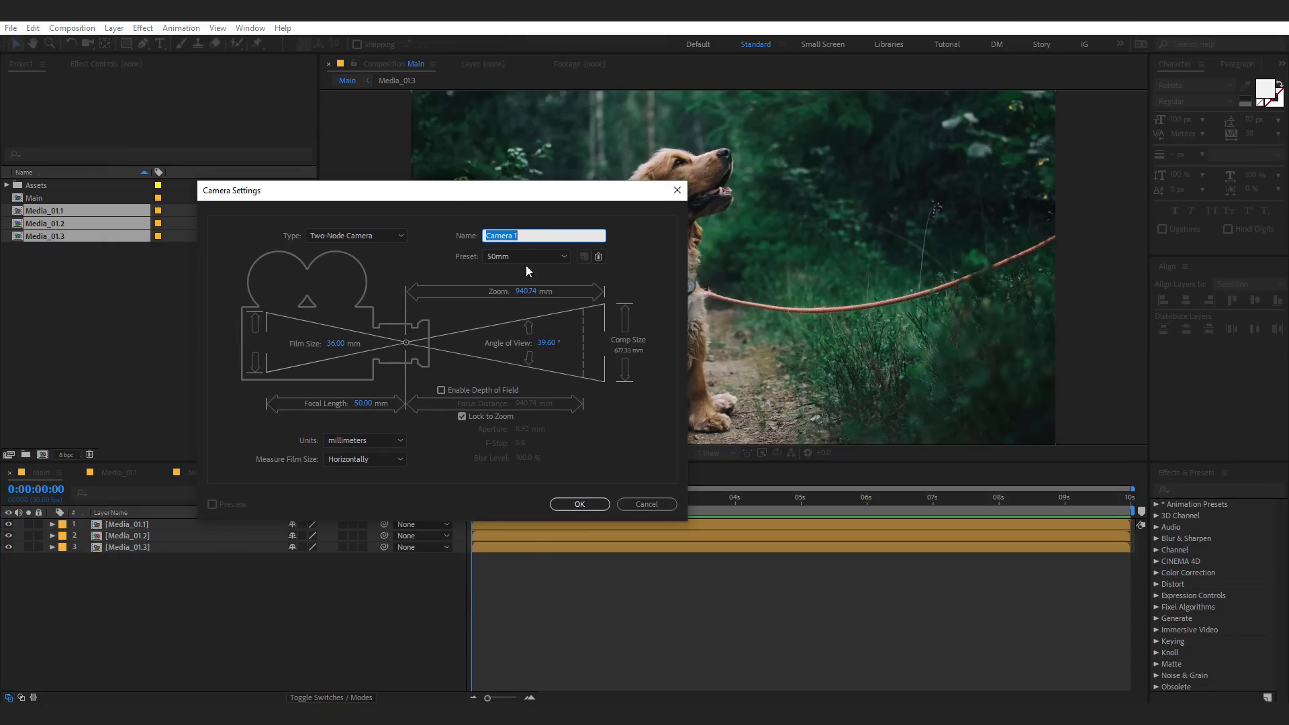
pyautogui.click(571, 503)
pyautogui.click(165, 617)
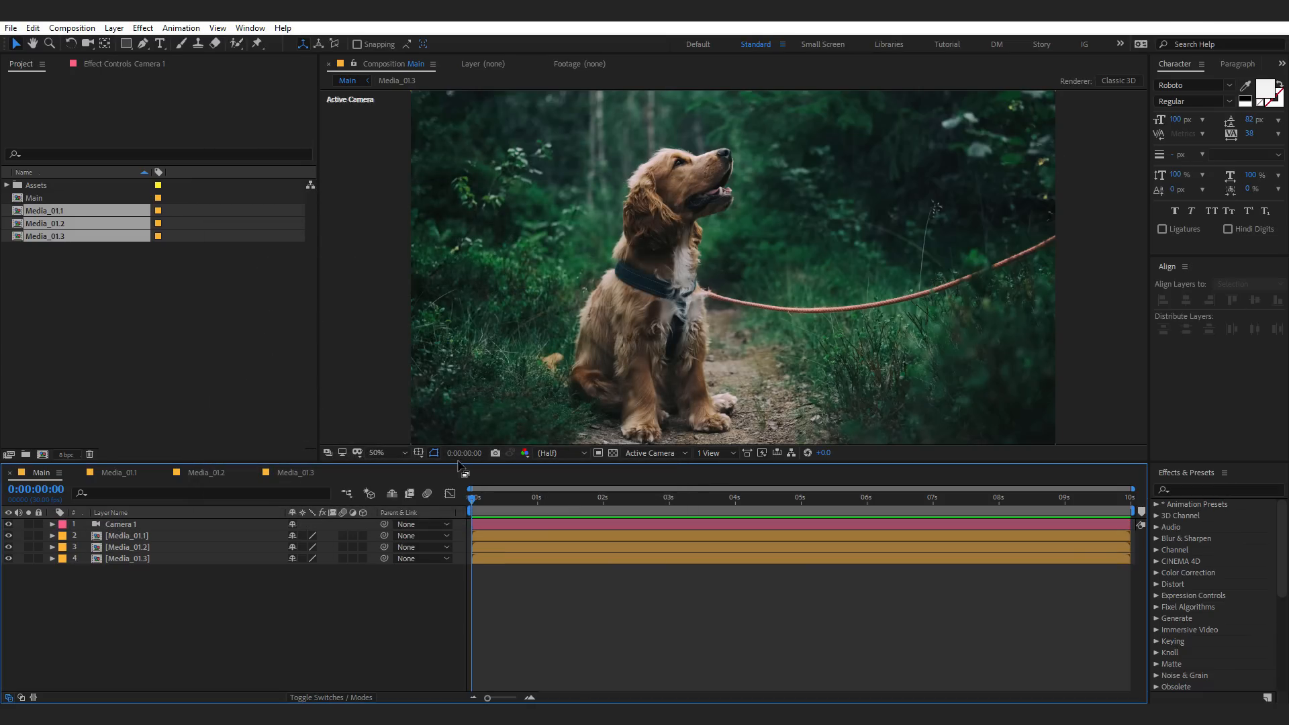
# - Add a null object to the Main composition and rename it Cam
pyautogui.rightClick(179, 587)
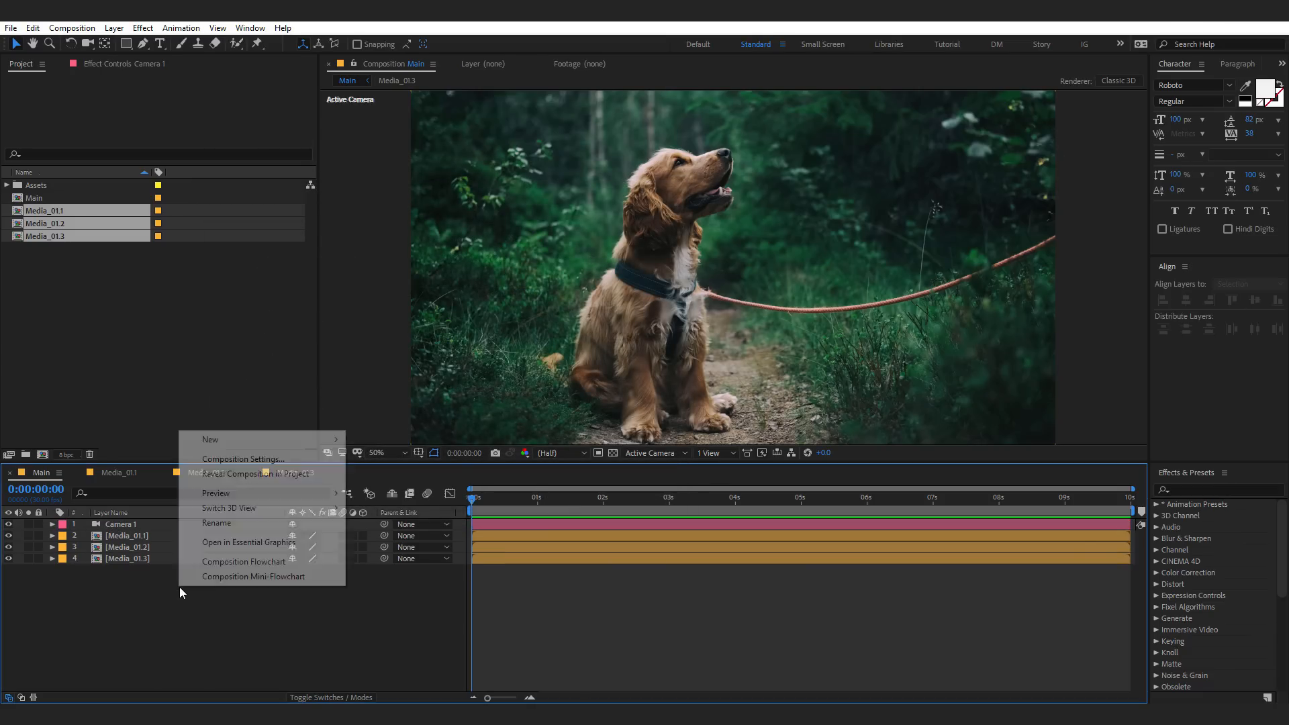
pyautogui.moveTo(255, 439)
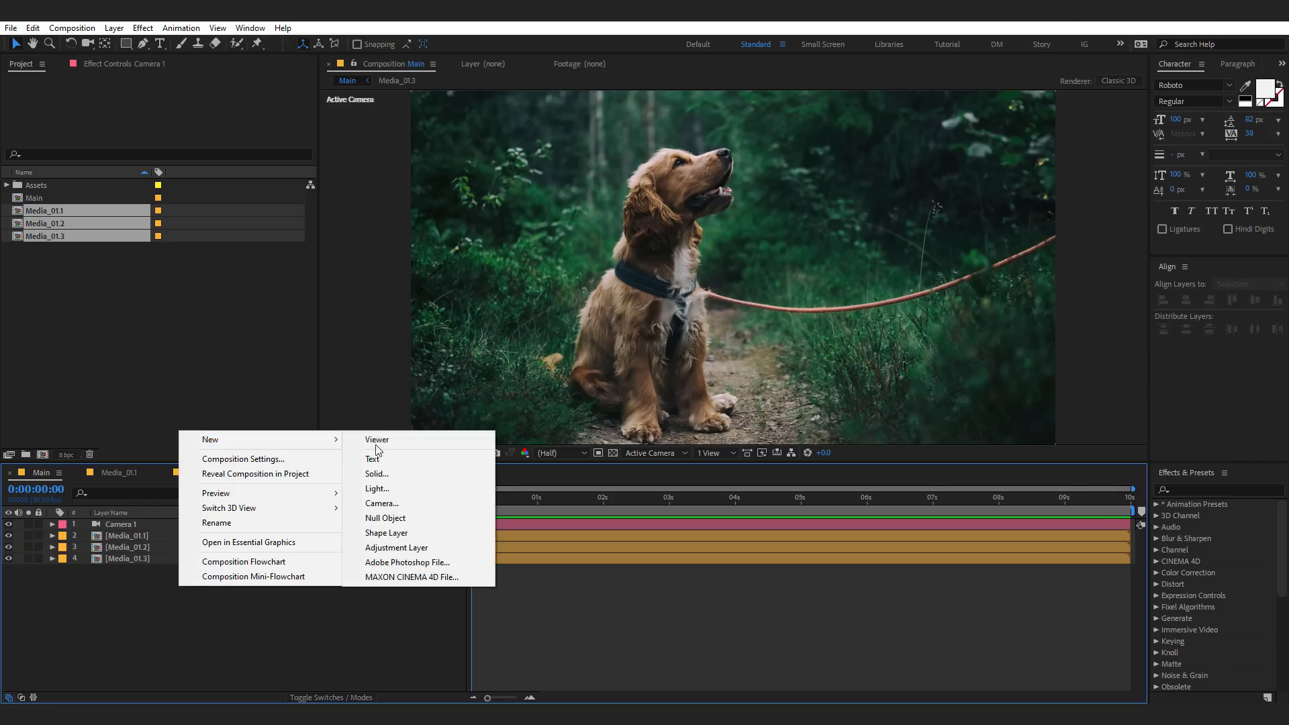
pyautogui.click(401, 517)
pyautogui.press('Return')
pyautogui.write('Cam')
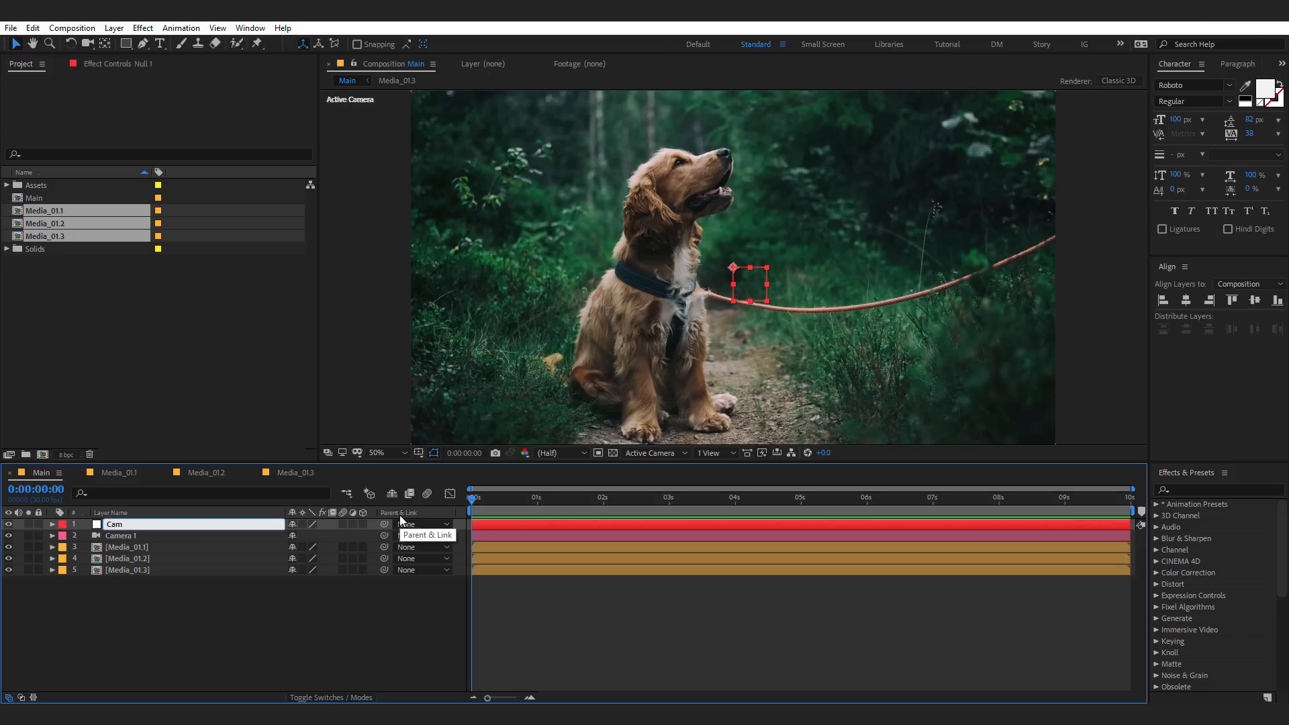
pyautogui.press('Return')
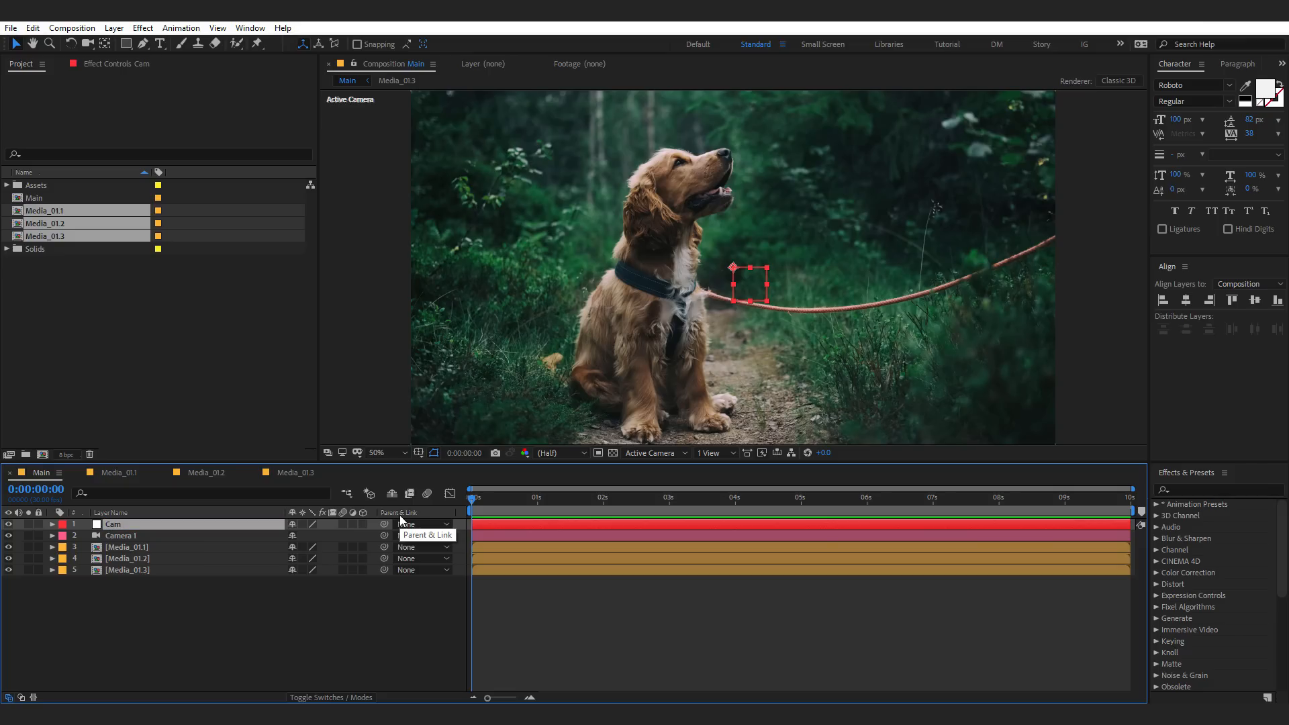
# - Make the Cam null a 3D layer and parent Camera 1 to it
pyautogui.click(363, 524)
pyautogui.moveTo(385, 535); pyautogui.dragTo(114, 526)
# - Hide the Parent & Link column in the Main composition's timeline
pyautogui.rightClick(462, 512)
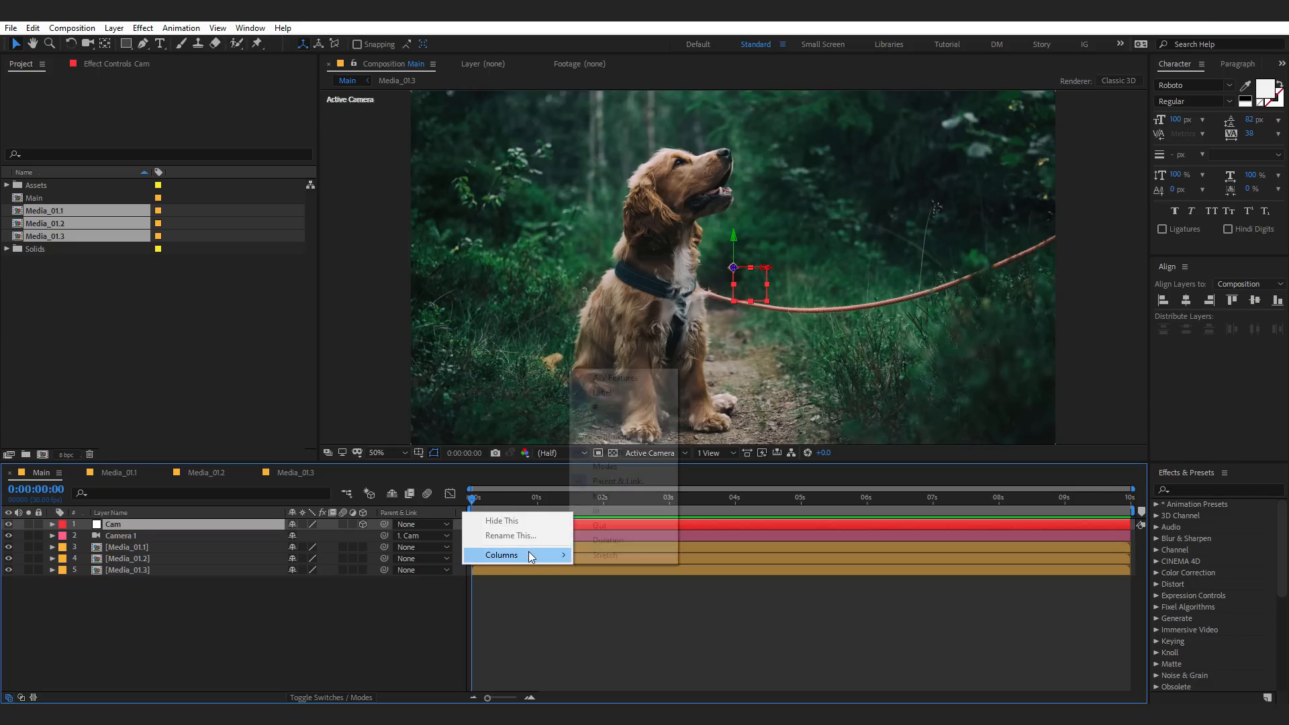
pyautogui.moveTo(530, 555)
pyautogui.click(609, 488)
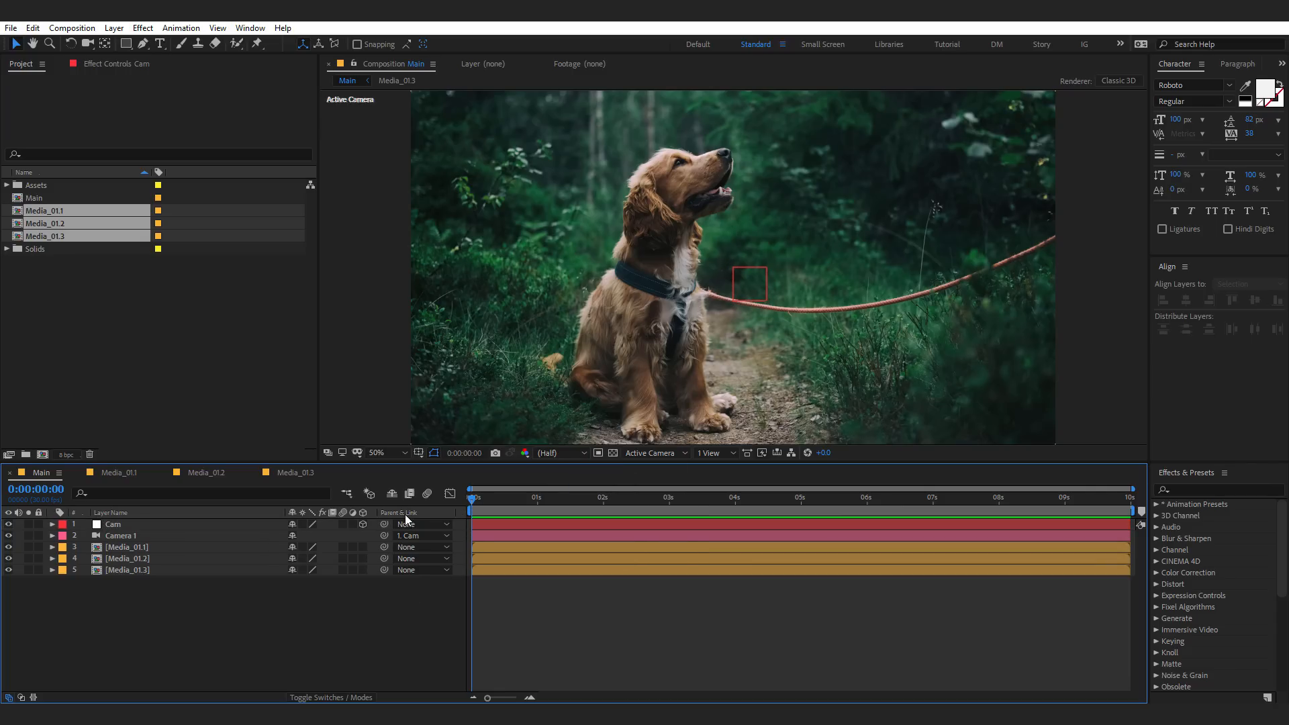
pyautogui.rightClick(405, 514)
pyautogui.click(119, 606)
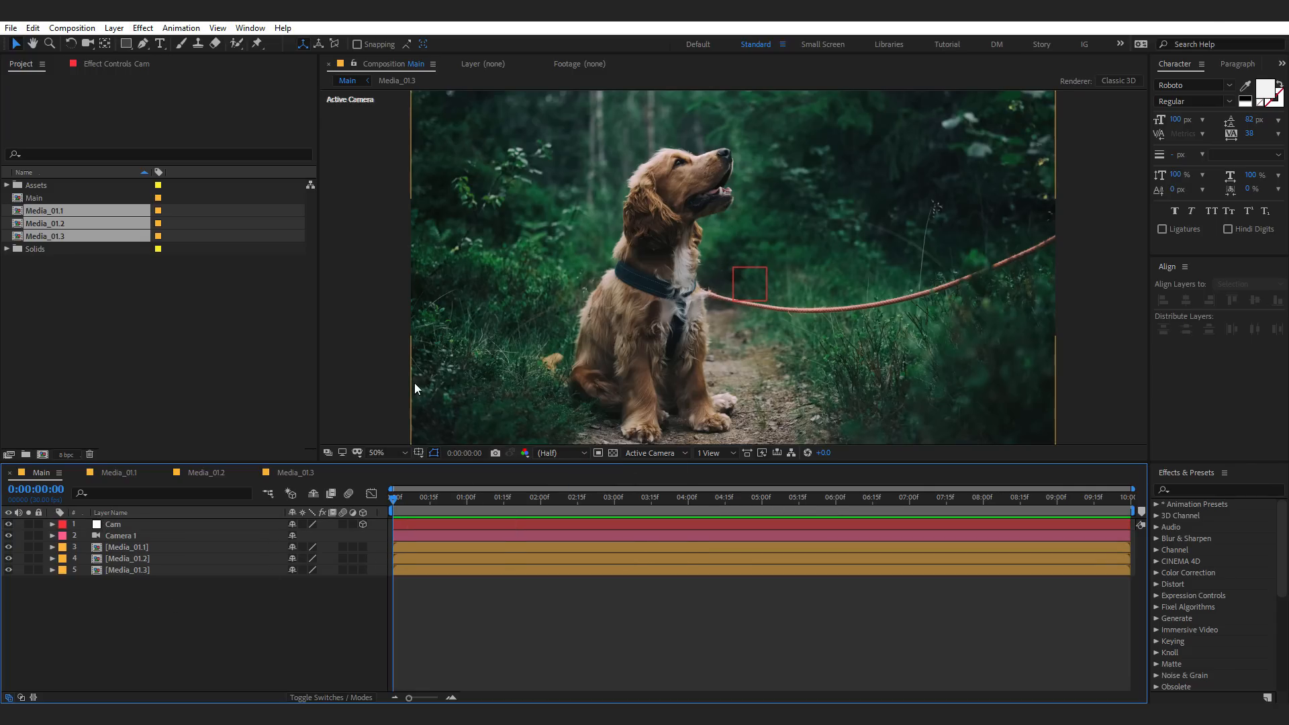
# - Reveal the Cam null's Position property and make Media_01.1, Media_01.2 and Media_01.3 3D layers
pyautogui.click(114, 525)
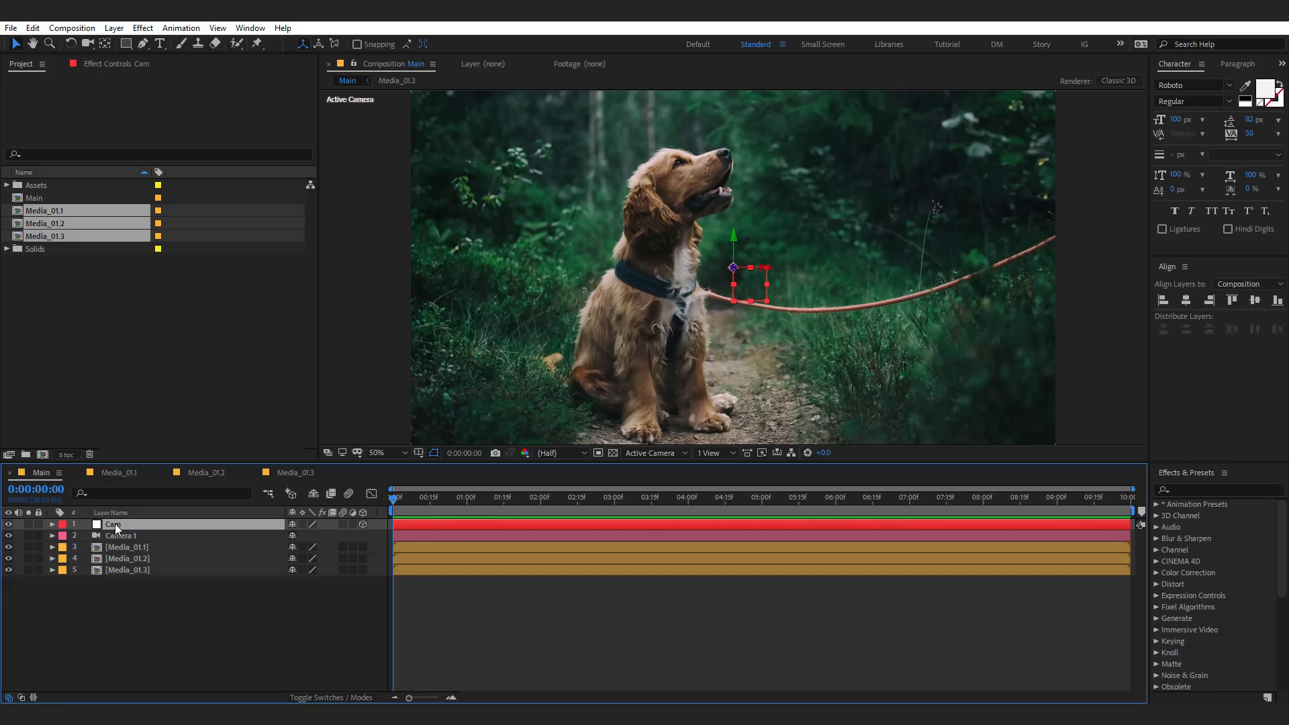
pyautogui.press('p')
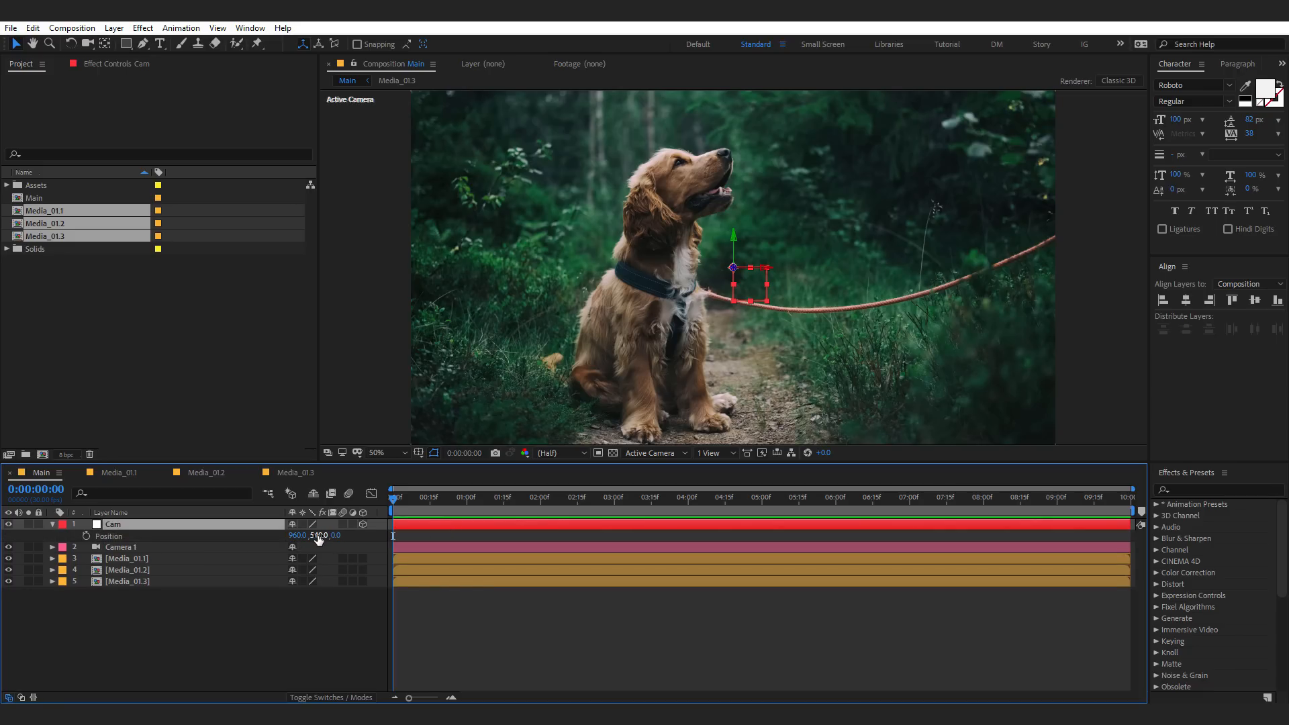
pyautogui.click(159, 606)
pyautogui.moveTo(114, 612); pyautogui.dragTo(136, 562)
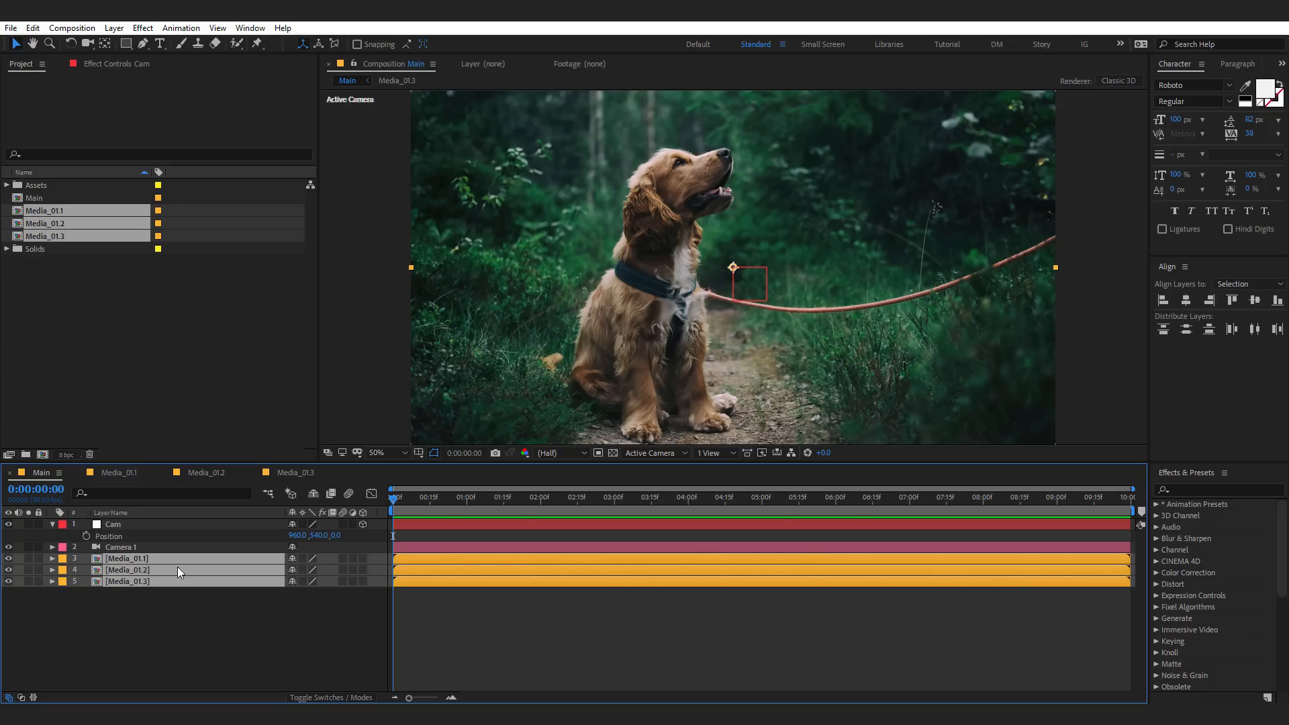
pyautogui.click(362, 559)
pyautogui.click(289, 627)
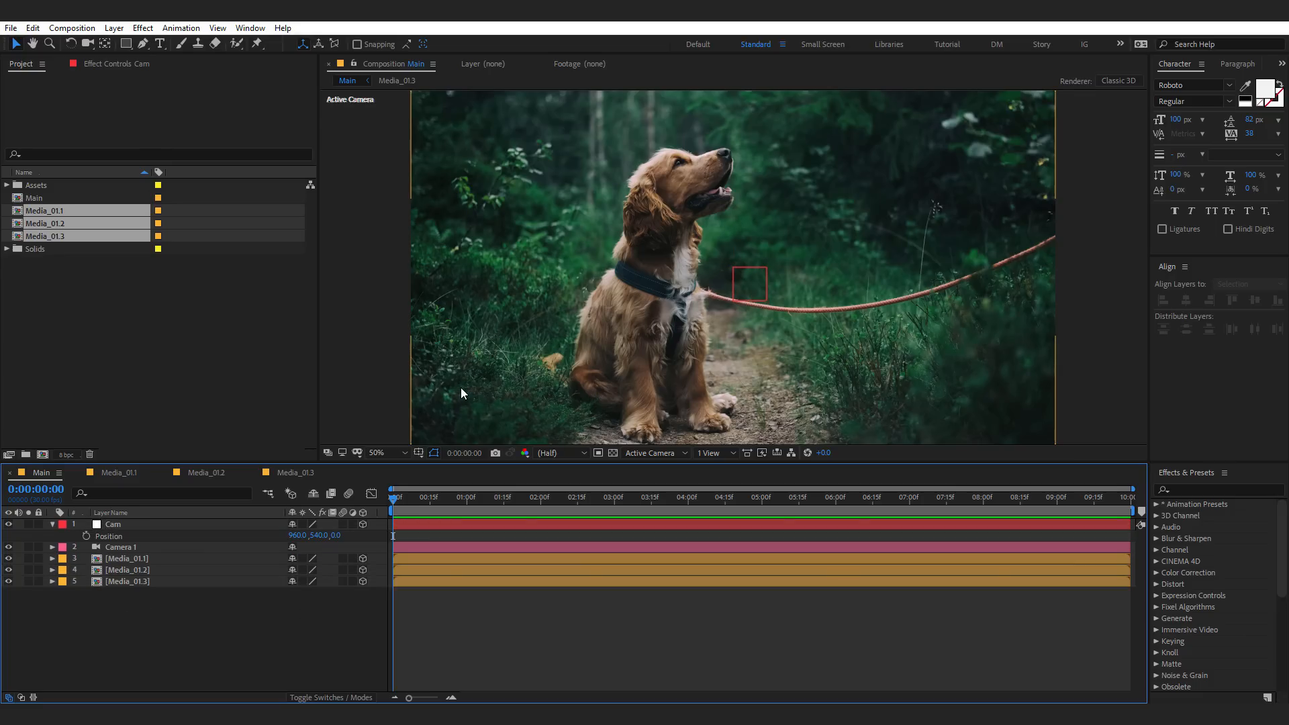
# - Try moving the Cam null along the Z axis to test the camera, and undo the test
pyautogui.moveTo(337, 537); pyautogui.dragTo(442, 538)
pyautogui.hotkey('ctrl', 'z')
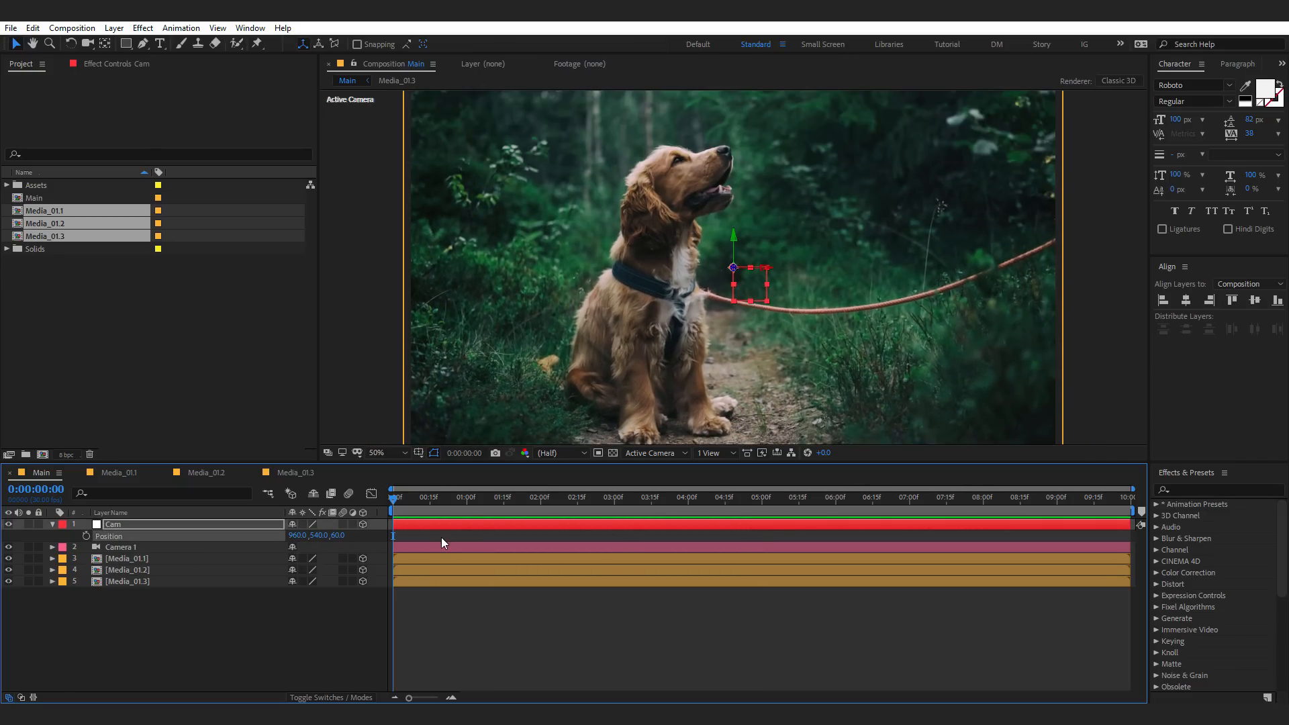
pyautogui.hotkey('ctrl', 'z')
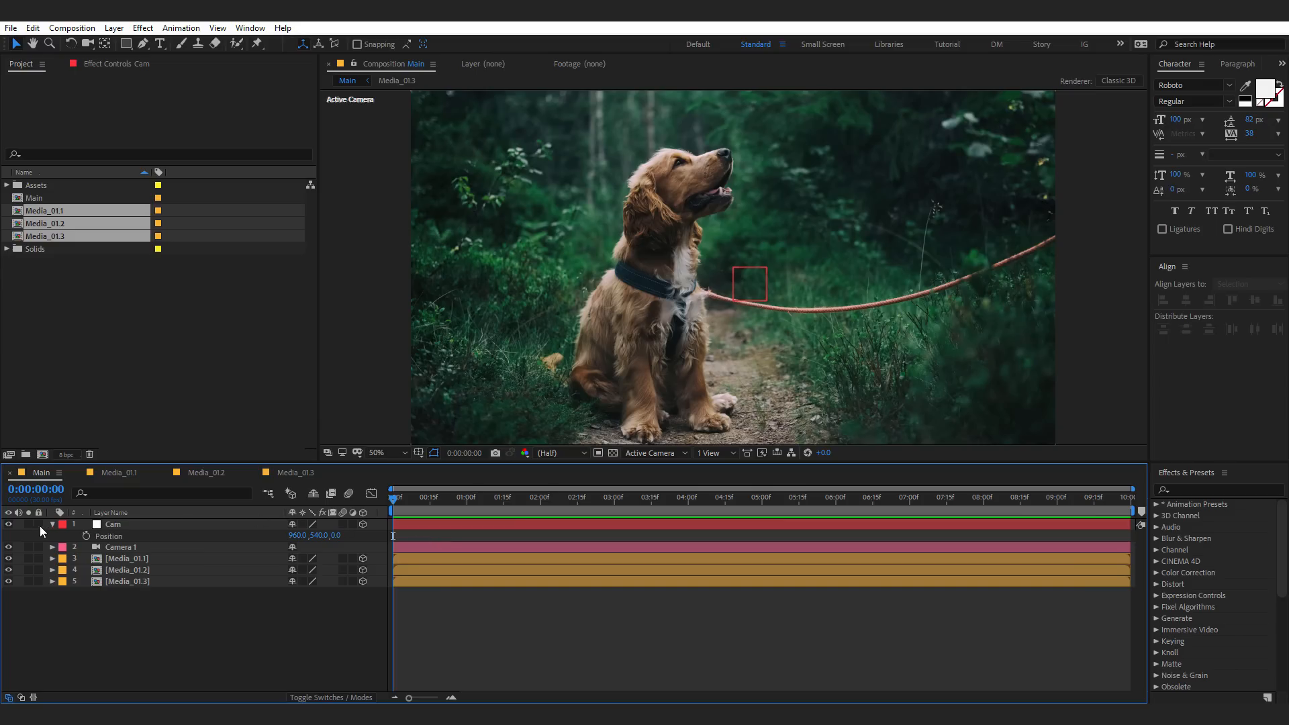
# - Hide the Cam null and confirm Classic 3D as the Main composition's 3D renderer
pyautogui.click(9, 524)
pyautogui.click(1115, 81)
pyautogui.click(613, 225)
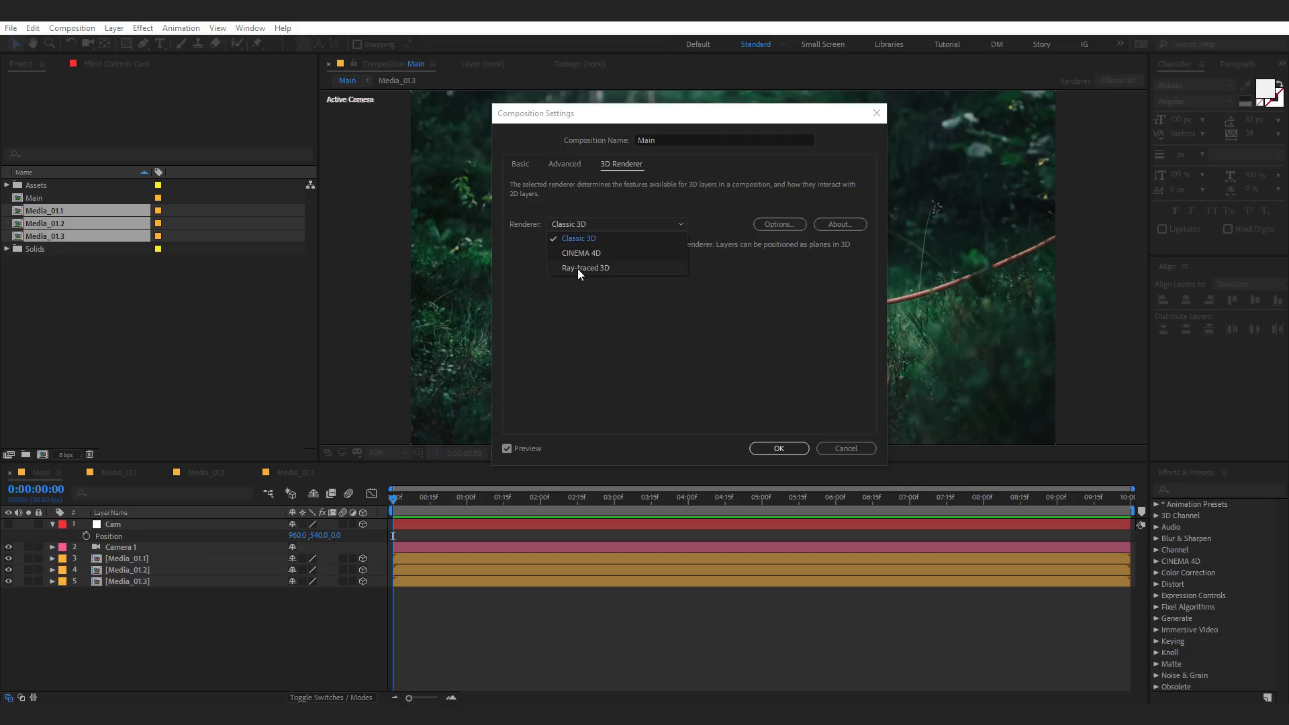
pyautogui.click(579, 240)
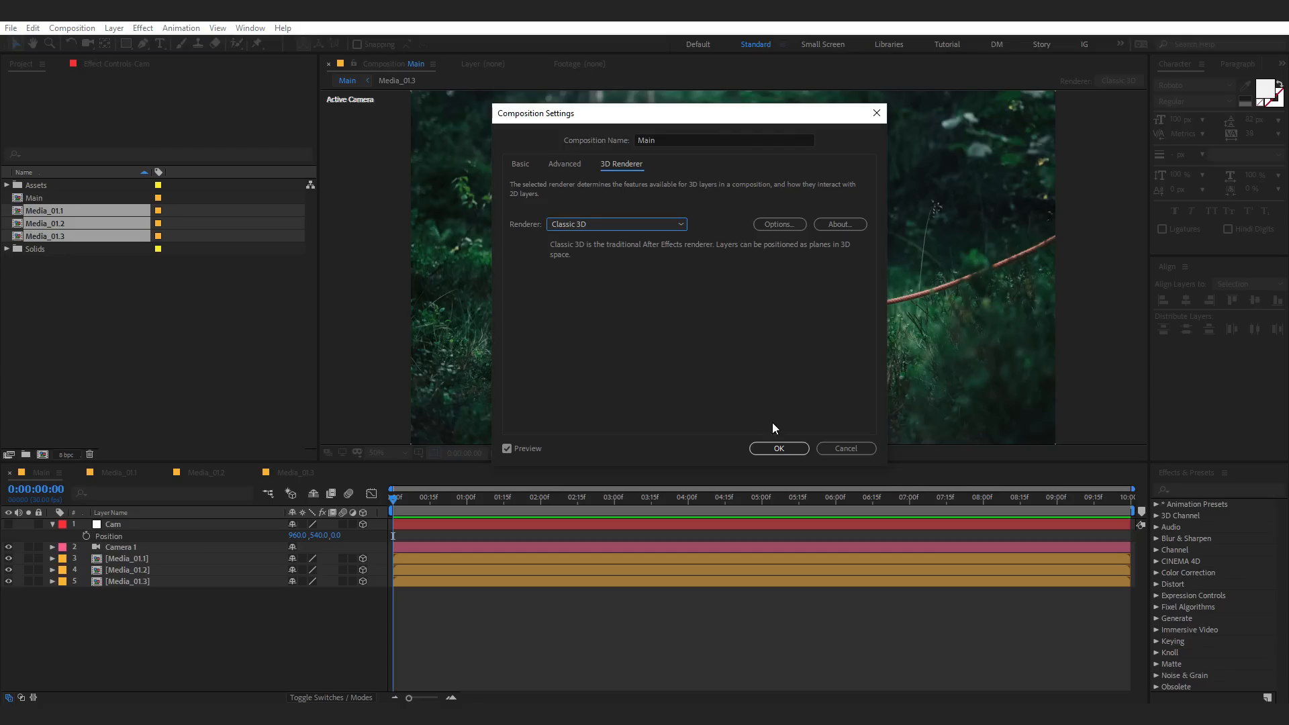
pyautogui.click(778, 447)
pyautogui.click(277, 654)
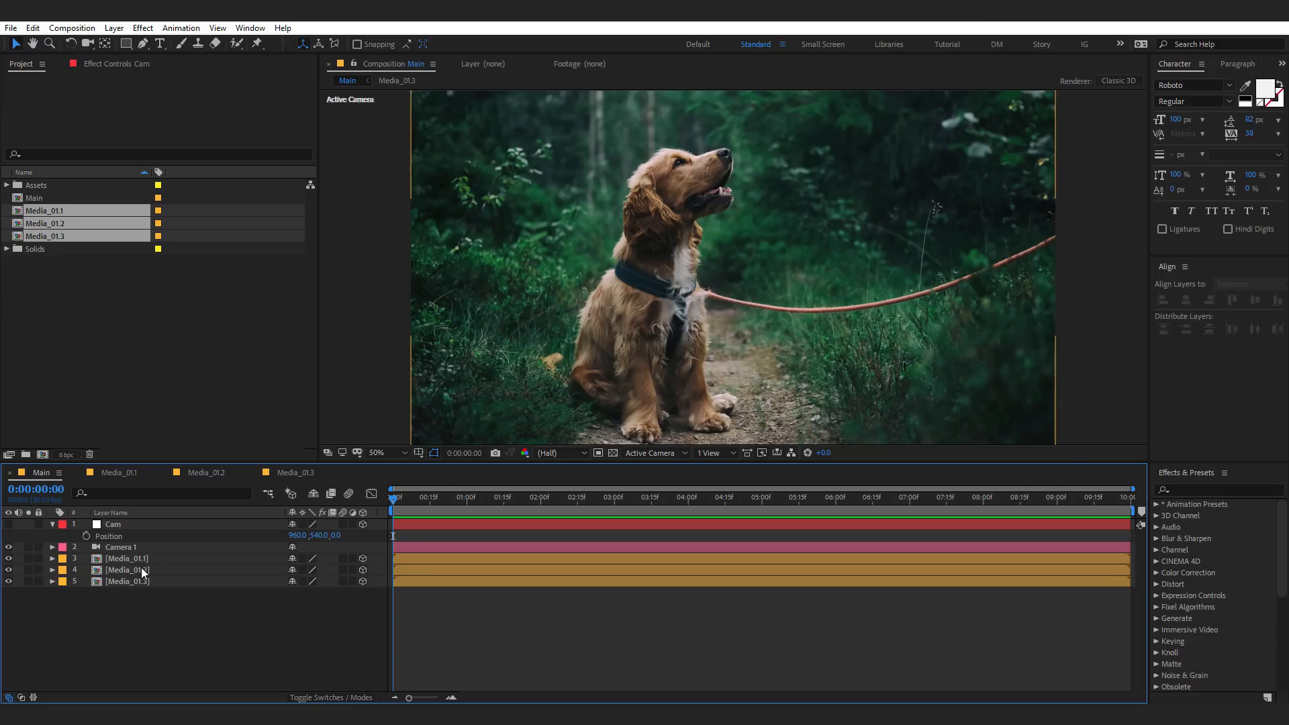
# - In Media_01.1, create a full-frame rectangle shape layer and set its stroke width to 35 px
pyautogui.click(124, 475)
pyautogui.click(171, 579)
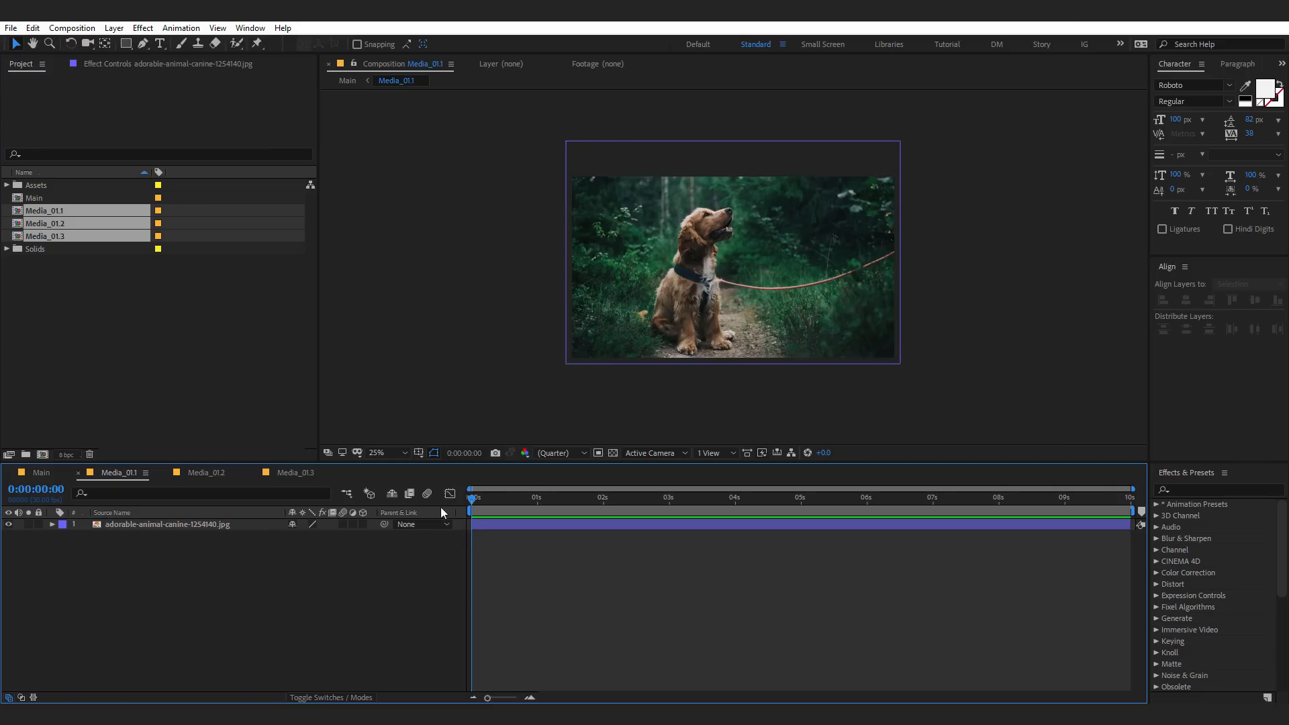
pyautogui.click(126, 44)
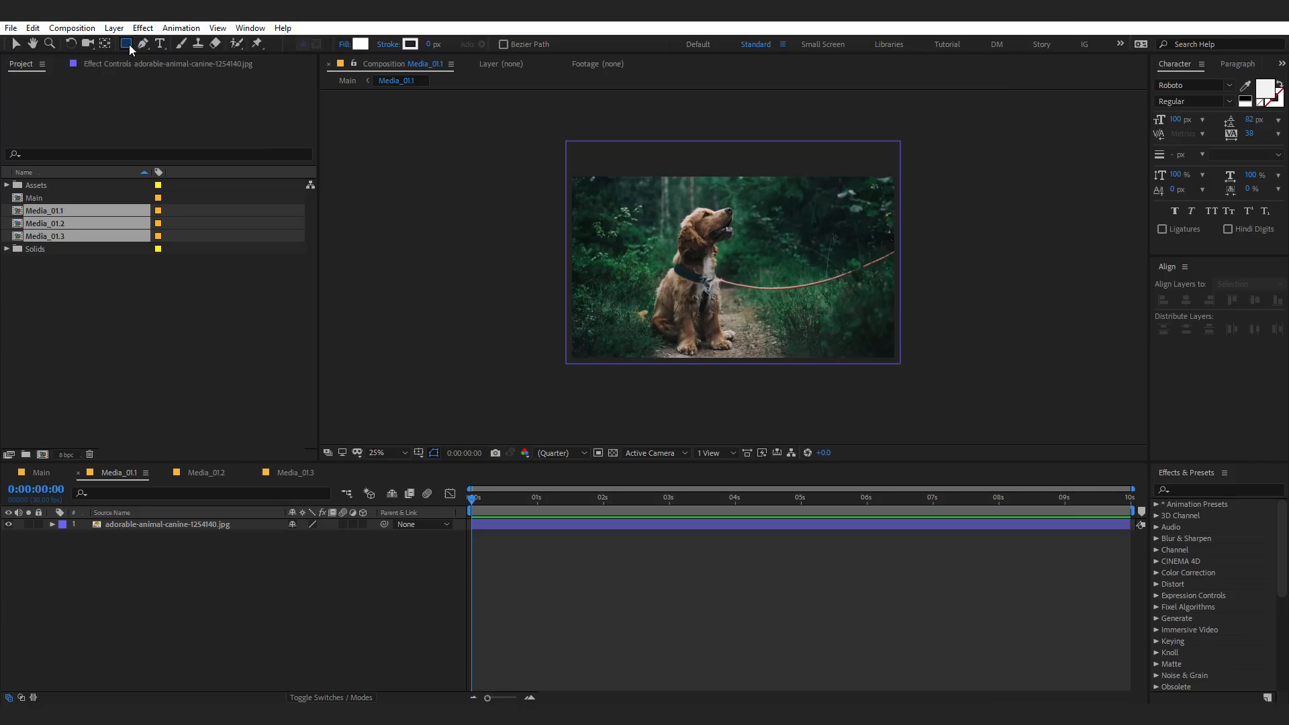
pyautogui.doubleClick(127, 45)
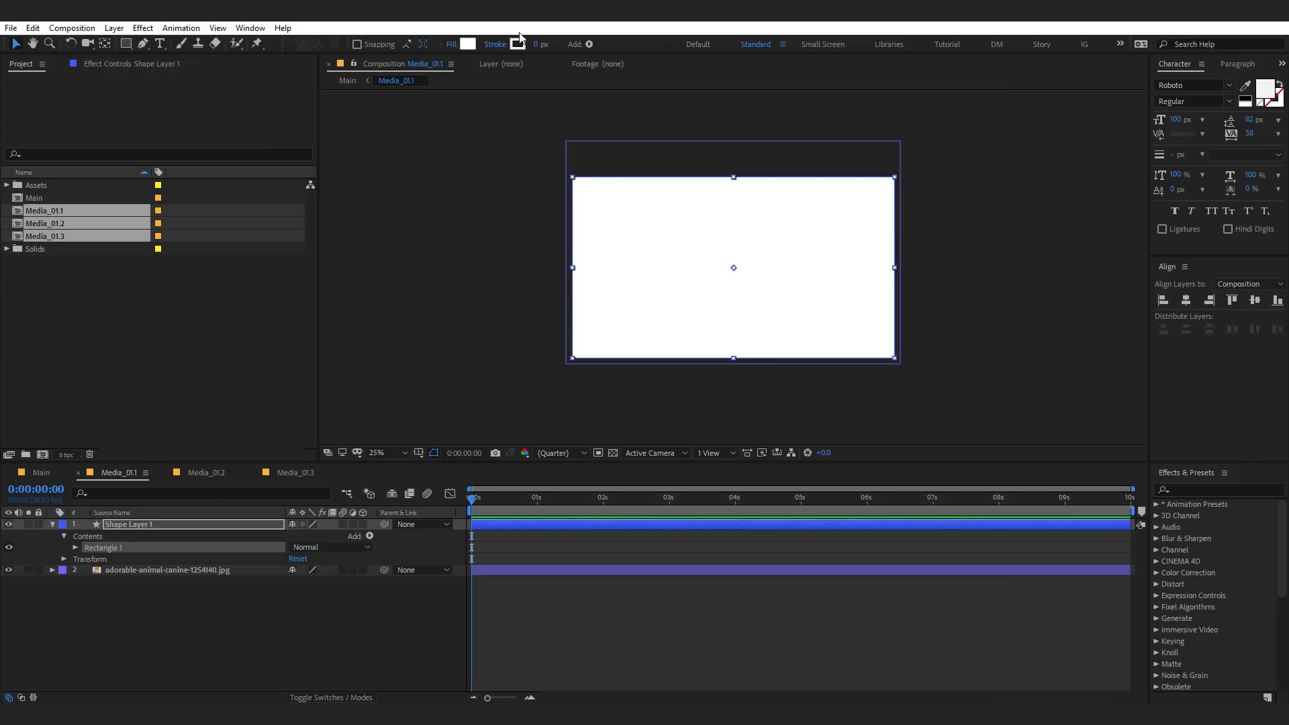
pyautogui.click(537, 44)
pyautogui.write('35')
pyautogui.press('Return')
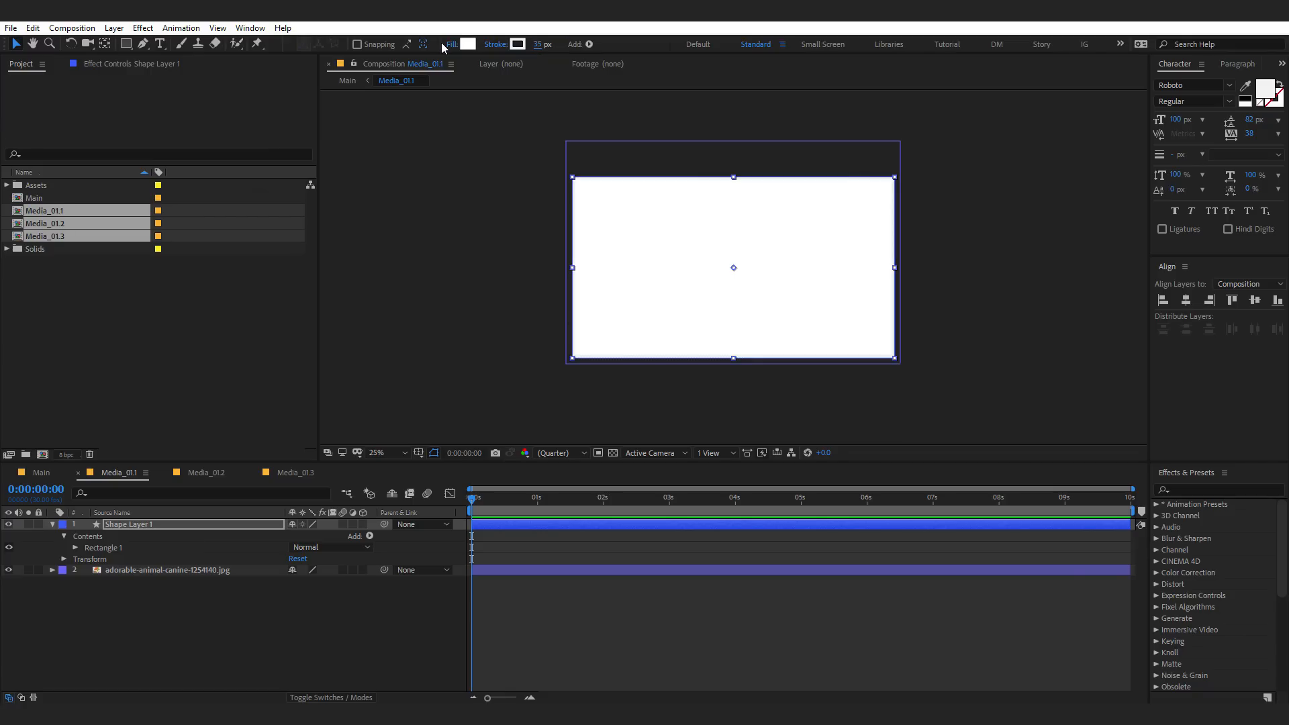
# - Set the rectangle's fill to None so only its white border covers the photo
pyautogui.click(449, 44)
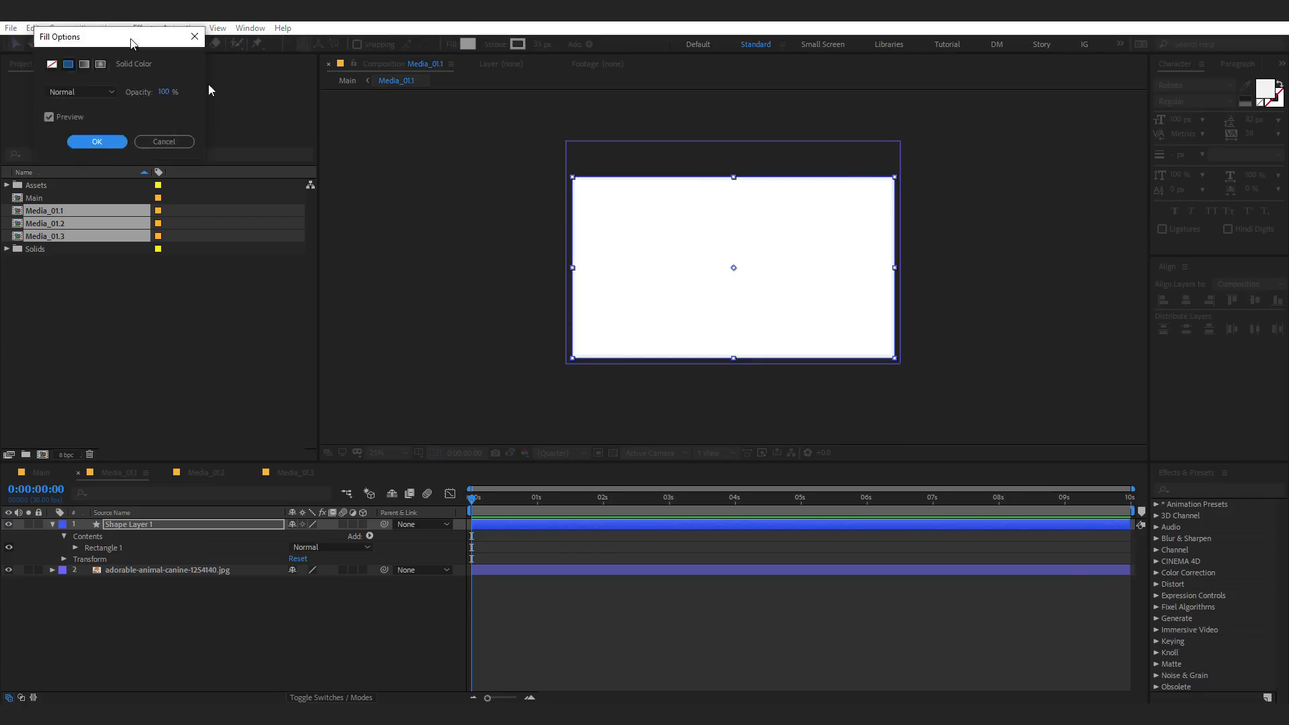
pyautogui.moveTo(104, 28); pyautogui.dragTo(386, 107)
pyautogui.click(299, 139)
pyautogui.click(343, 216)
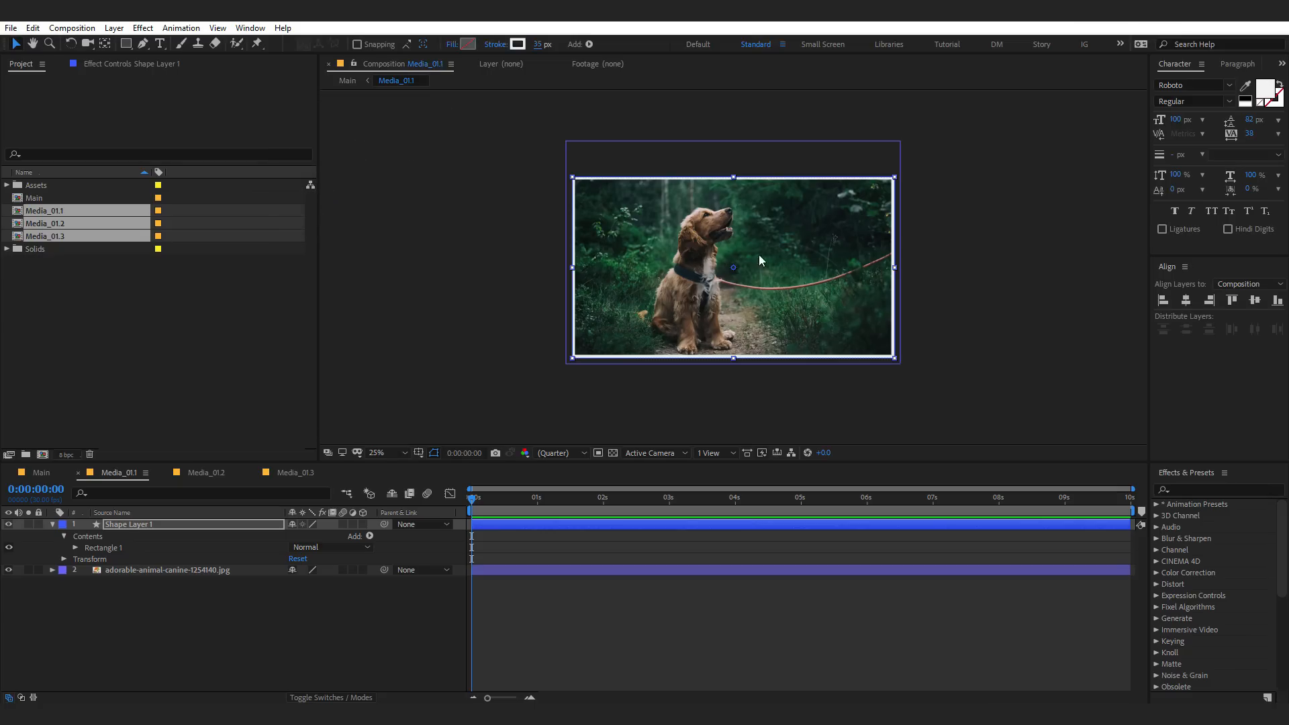
# - Copy the border shape layer from Media_01.1 into the Media_01.2 and Media_01.3 compositions
pyautogui.click(168, 597)
pyautogui.click(131, 527)
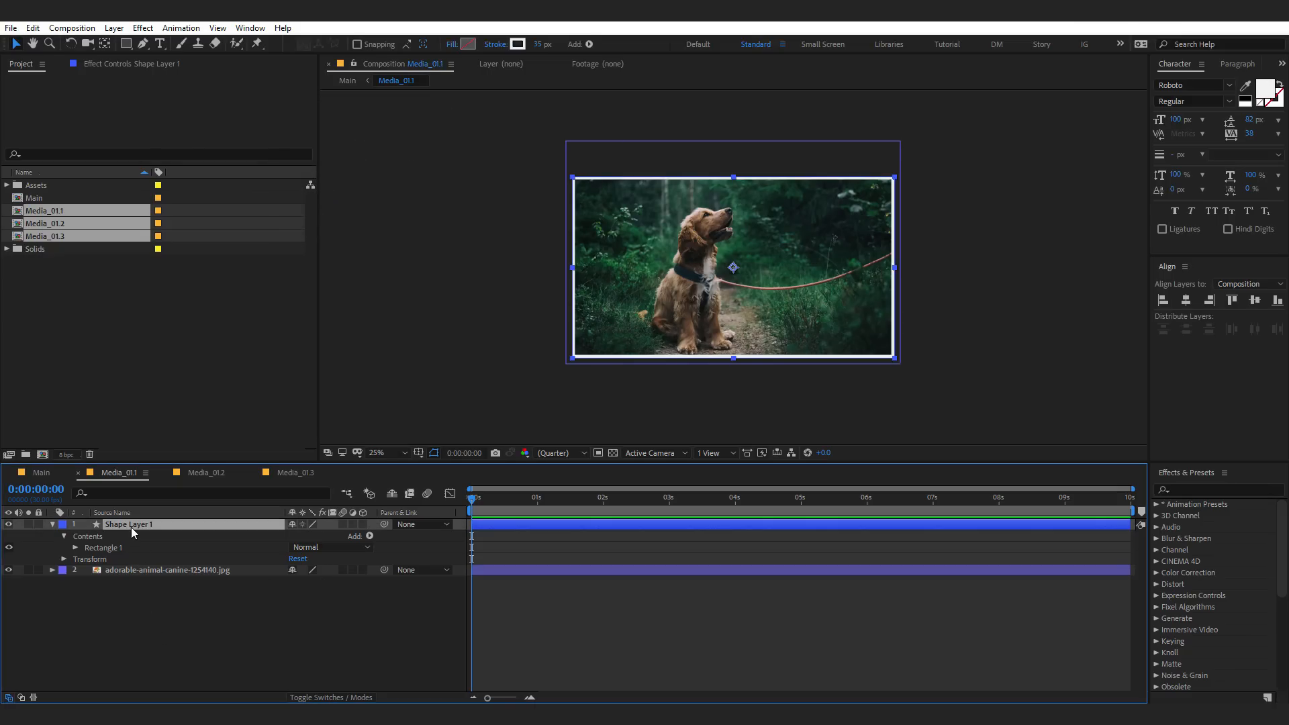
pyautogui.hotkey('ctrl', 'c')
pyautogui.click(200, 472)
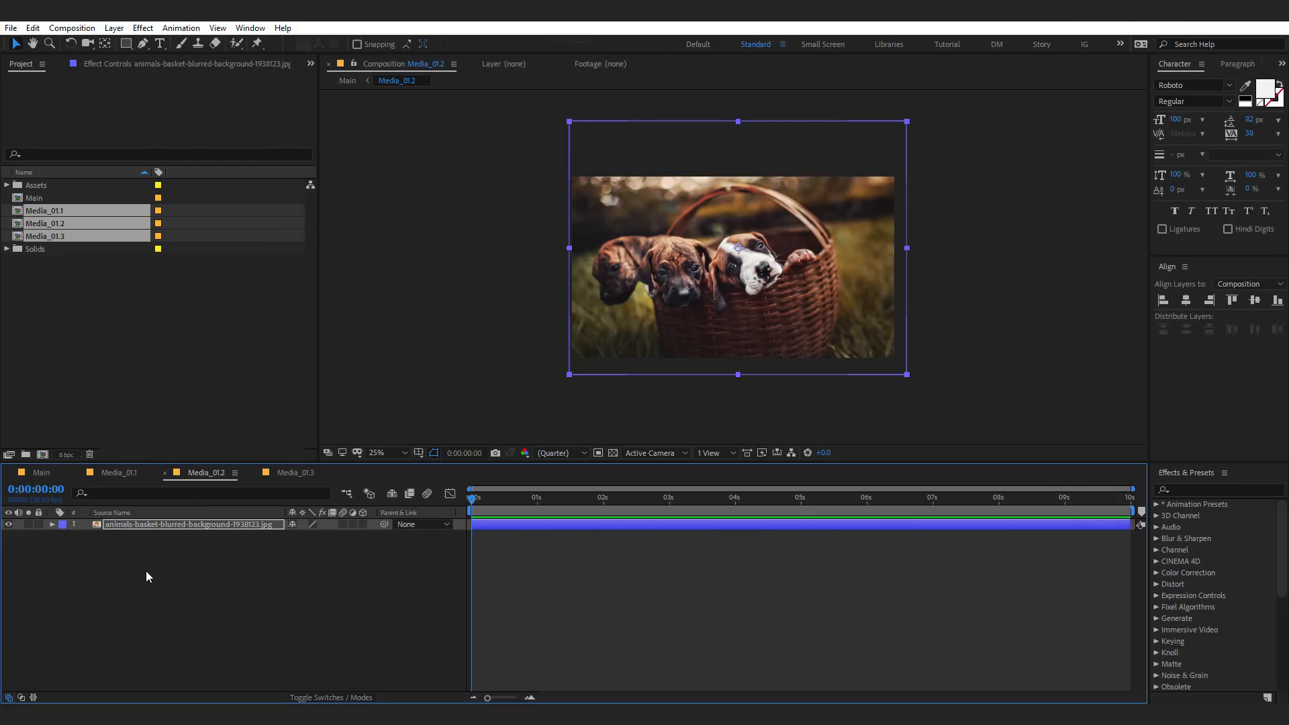
pyautogui.click(147, 571)
pyautogui.hotkey('ctrl', 'v')
pyautogui.click(321, 477)
pyautogui.click(240, 574)
pyautogui.hotkey('ctrl', 'v')
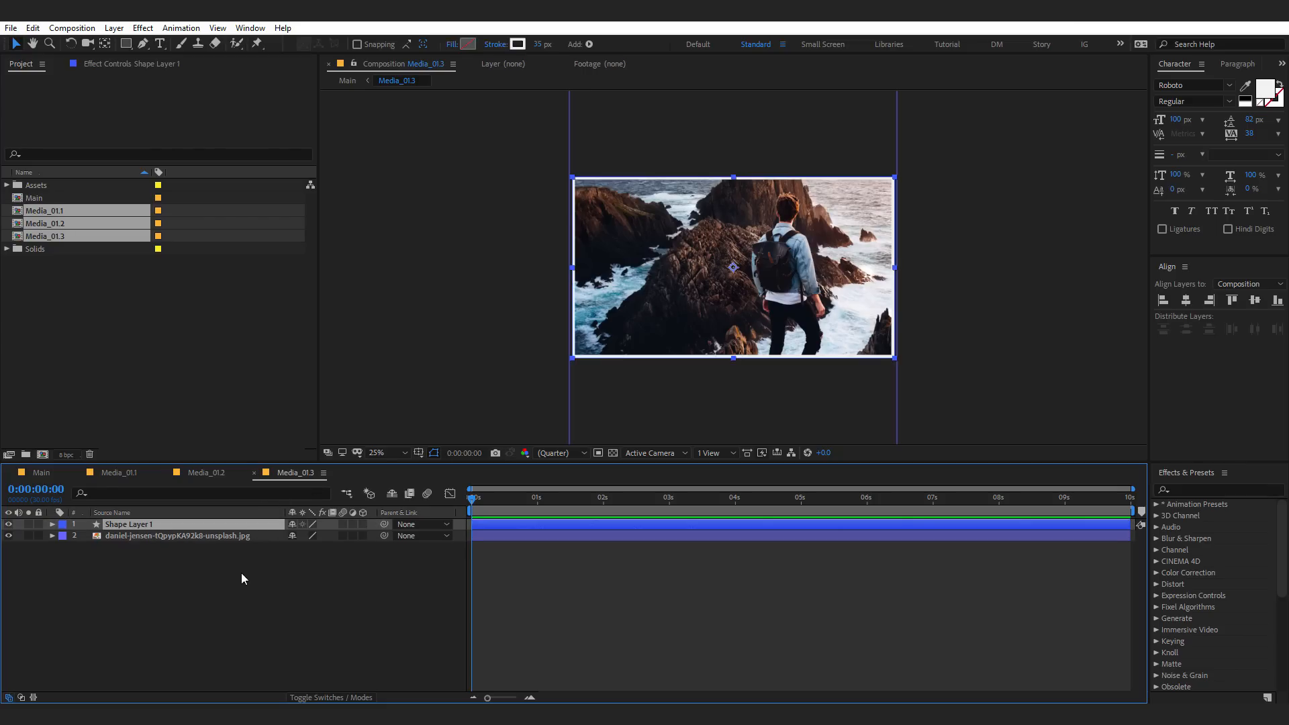
pyautogui.click(240, 574)
# - In the Main composition, duplicate the Media_01.1 layer, rename the copy BG and place it at the bottom of the layer stack
pyautogui.click(54, 475)
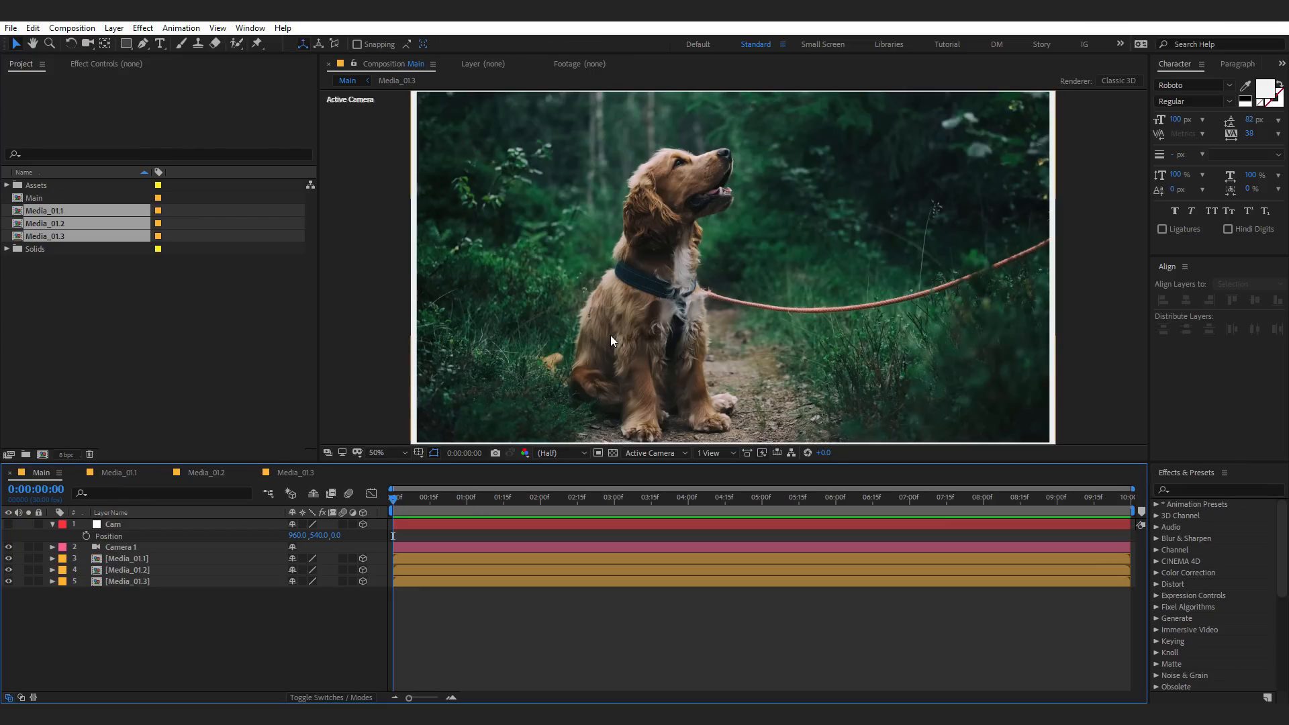
pyautogui.press('.')
pyautogui.hotkey('shift', '/')
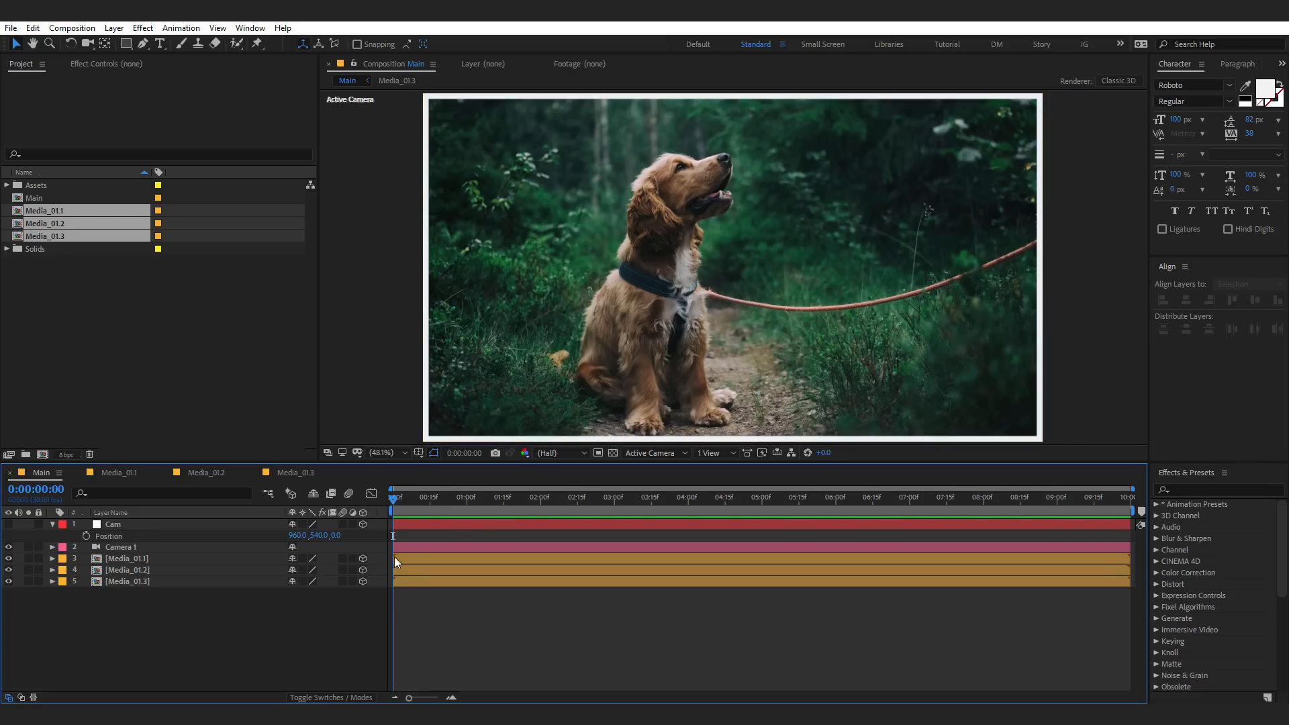
pyautogui.click(142, 560)
pyautogui.hotkey('ctrl', 'd')
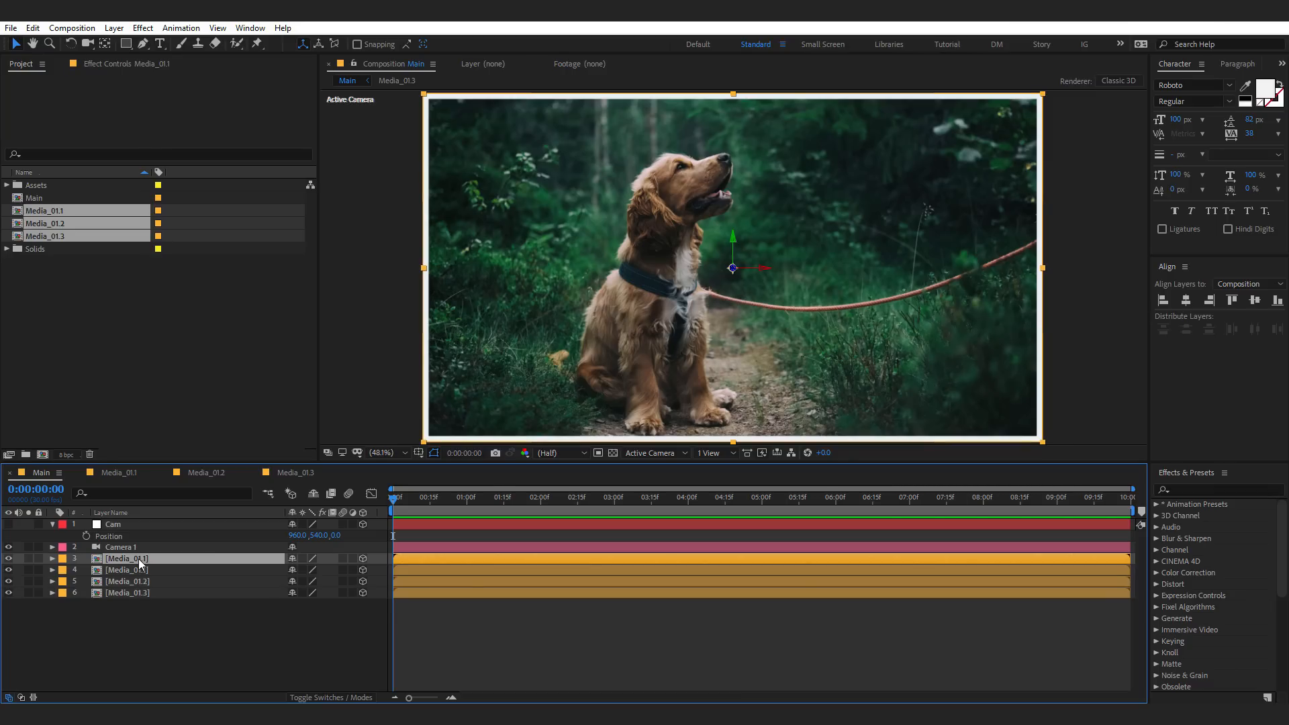
pyautogui.press('Return')
pyautogui.write('BG')
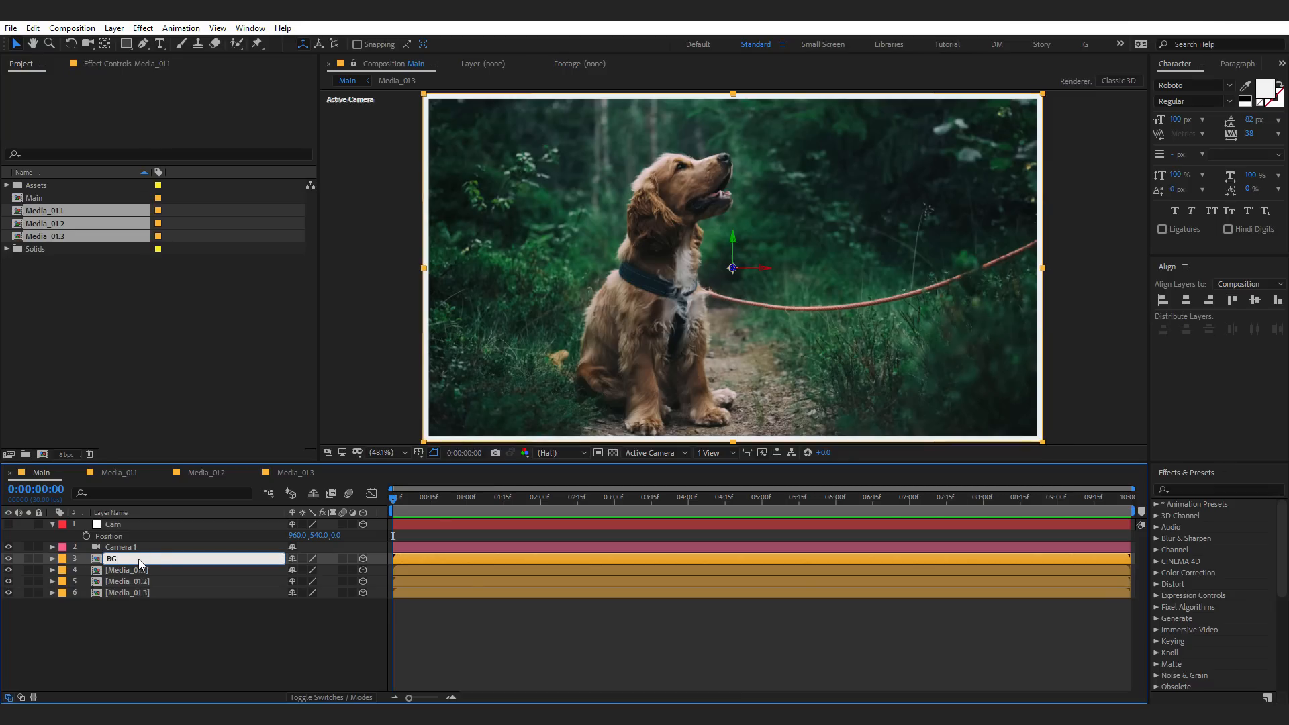
pyautogui.press('Return')
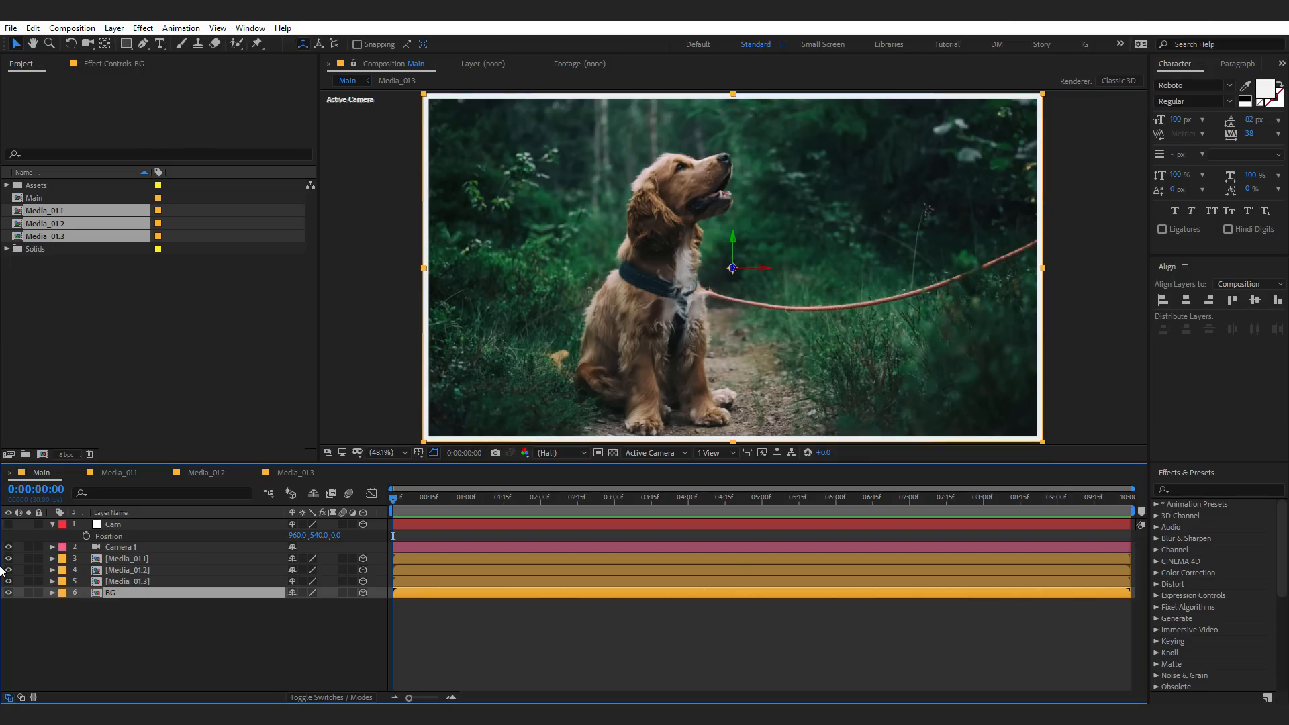
# - Hide the three Media layers and apply the Tint effect to the BG layer
pyautogui.moveTo(8, 559); pyautogui.dragTo(8, 581)
pyautogui.click(1207, 490)
pyautogui.write('tint')
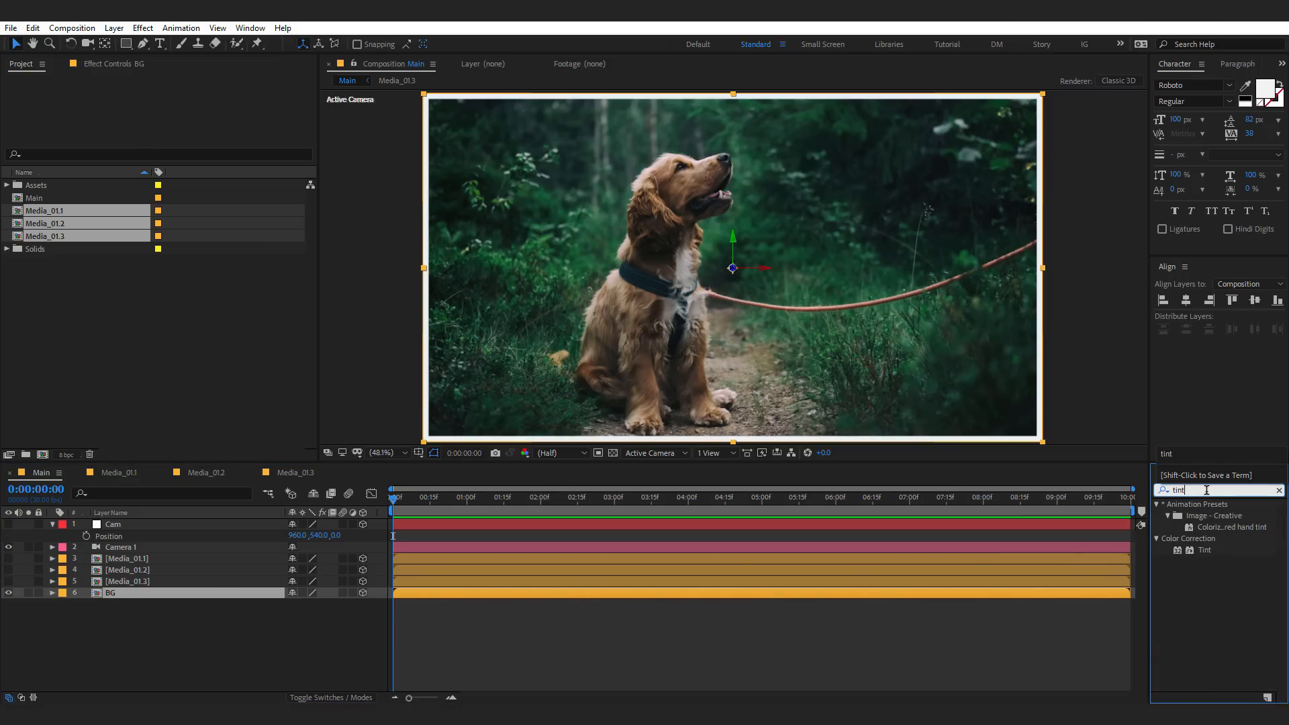
pyautogui.doubleClick(1203, 550)
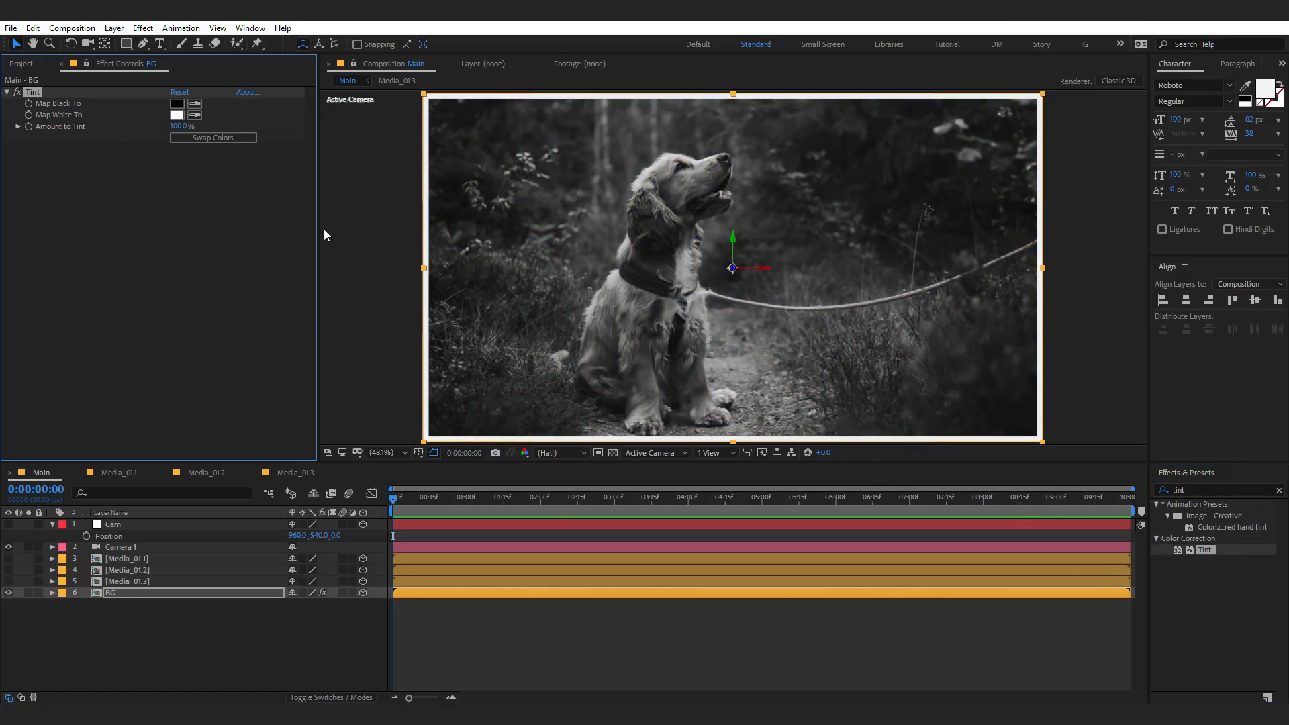
pyautogui.click(180, 620)
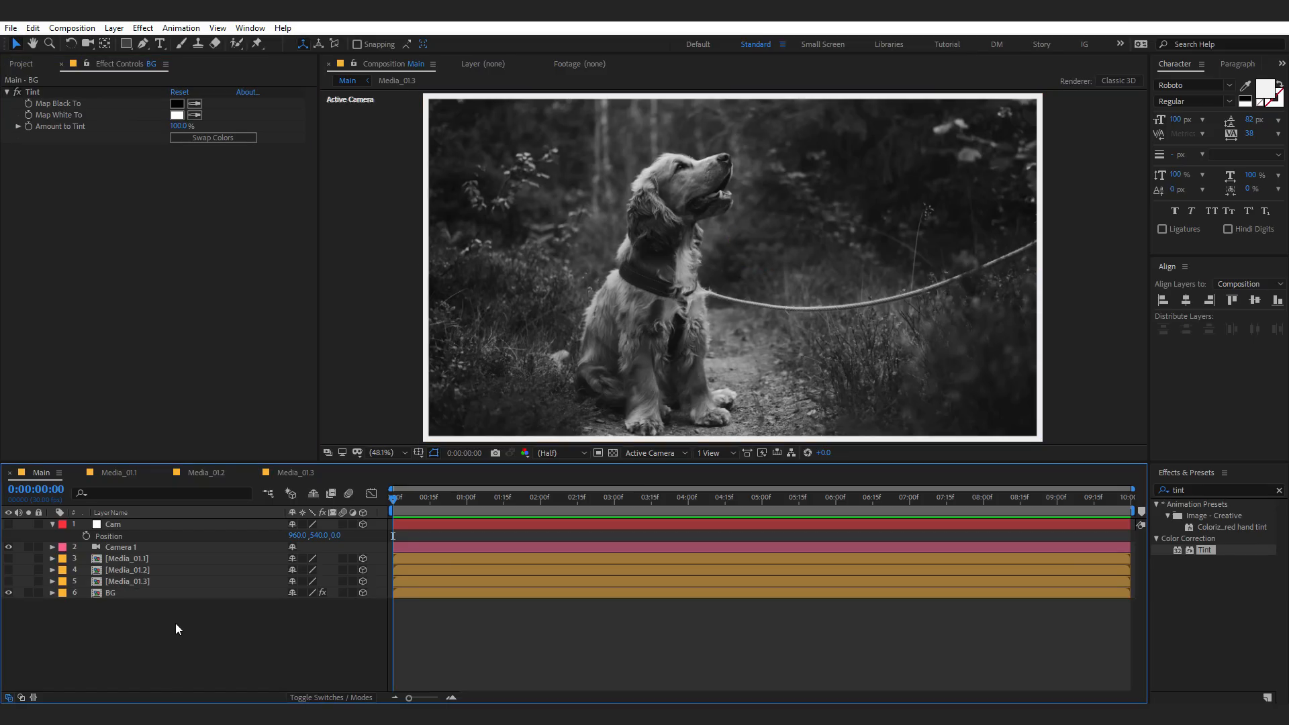
# - Collapse the Cam null's properties and make the three Media layers visible again
pyautogui.click(51, 525)
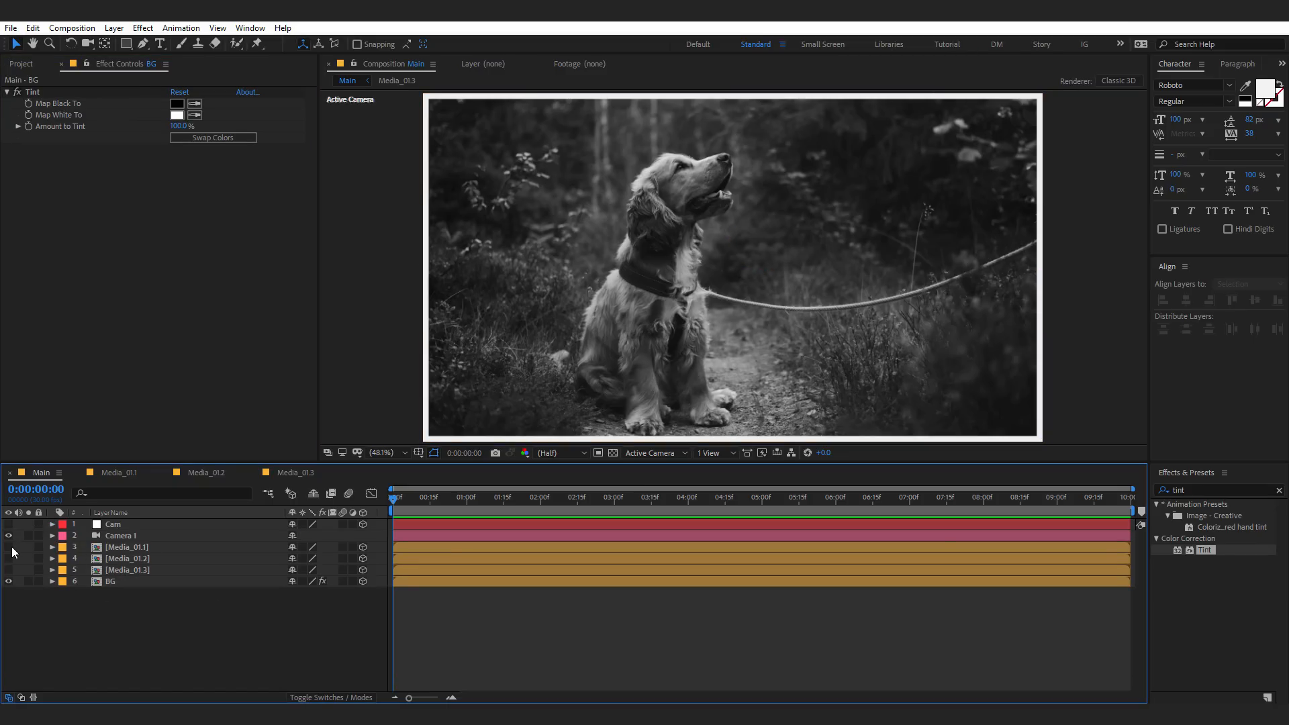
pyautogui.click(9, 547)
pyautogui.click(9, 569)
pyautogui.click(9, 558)
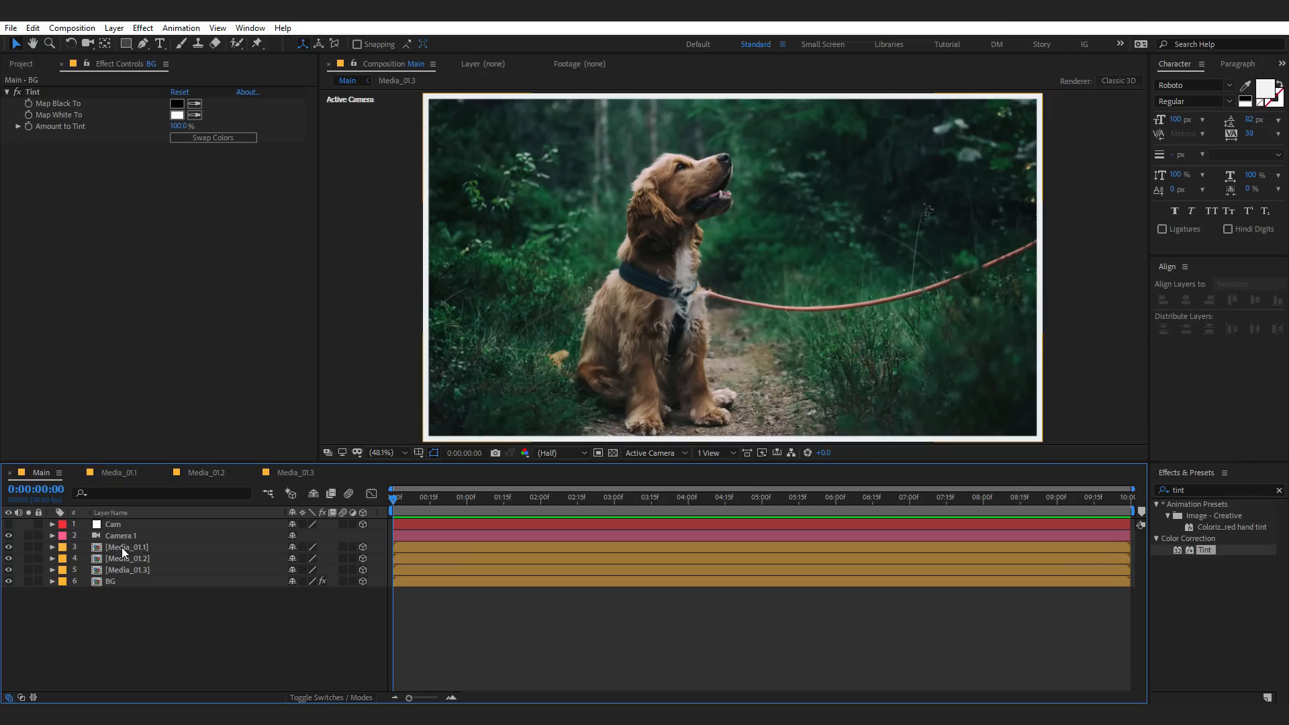
# - Set the Media_01.1 layer's Z position to 400
pyautogui.click(122, 547)
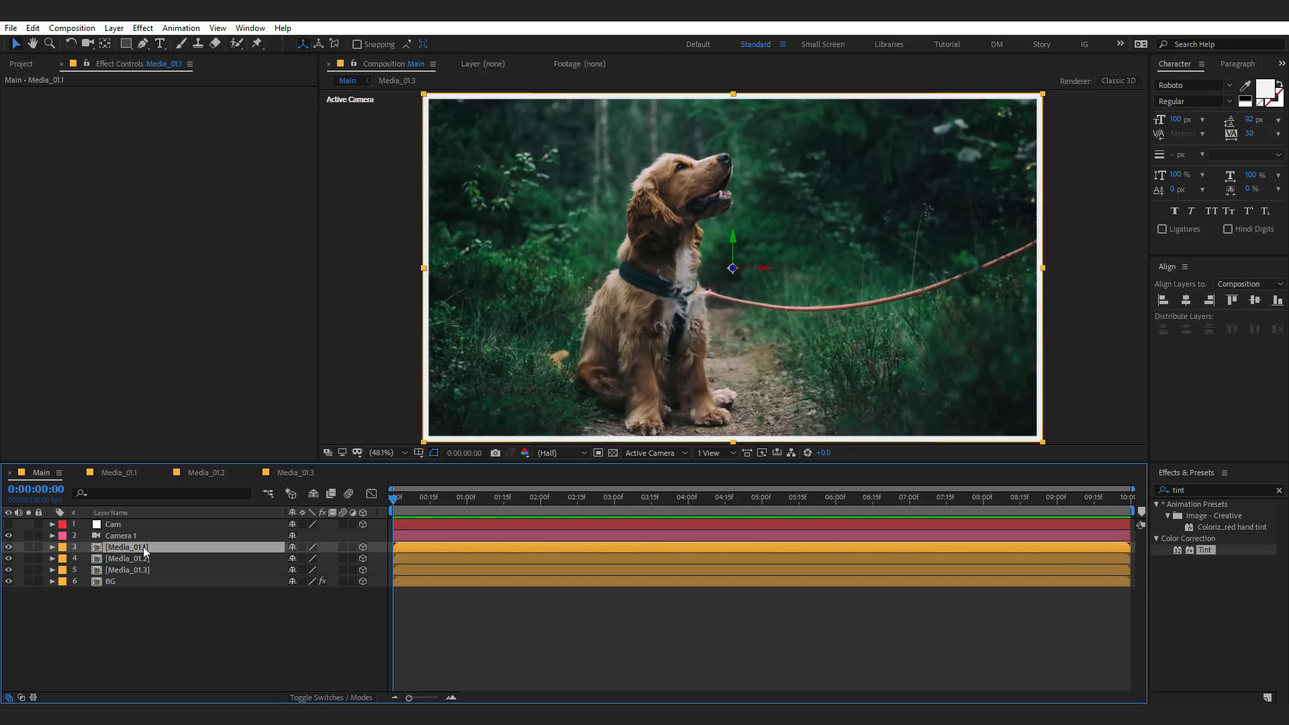
pyautogui.press('p')
pyautogui.click(336, 557)
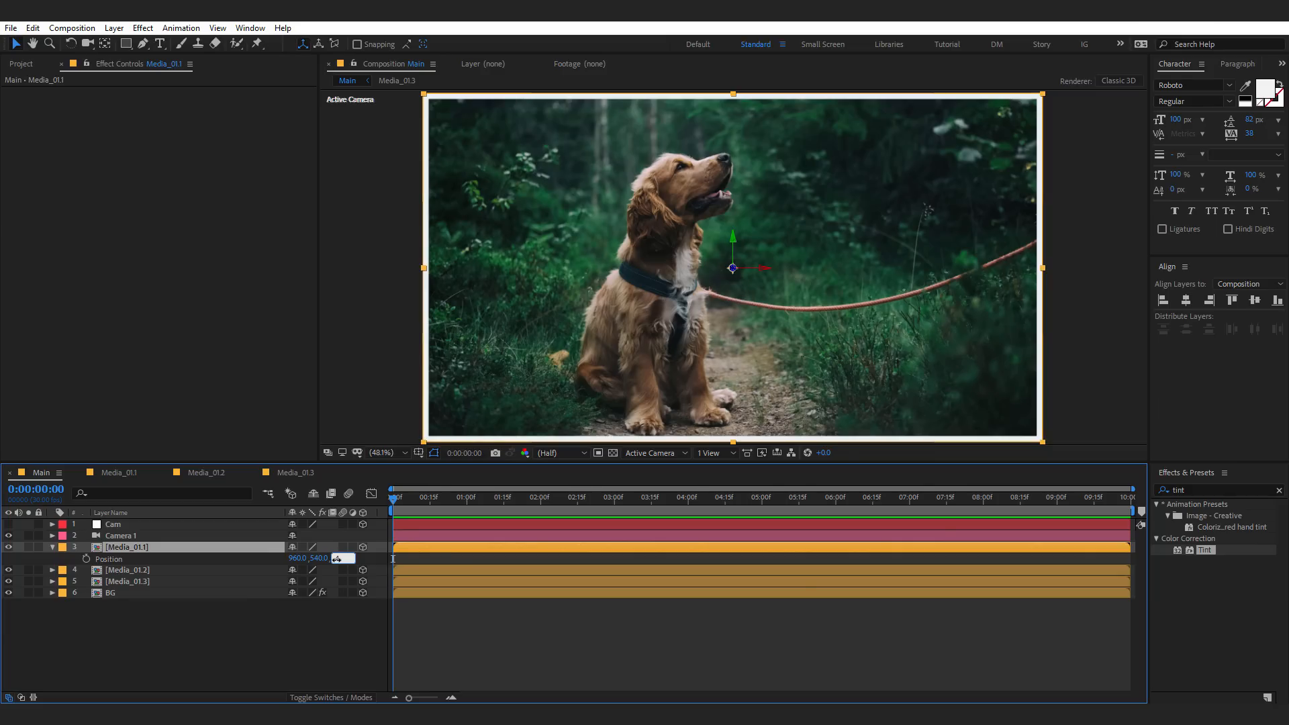
pyautogui.press('Return')
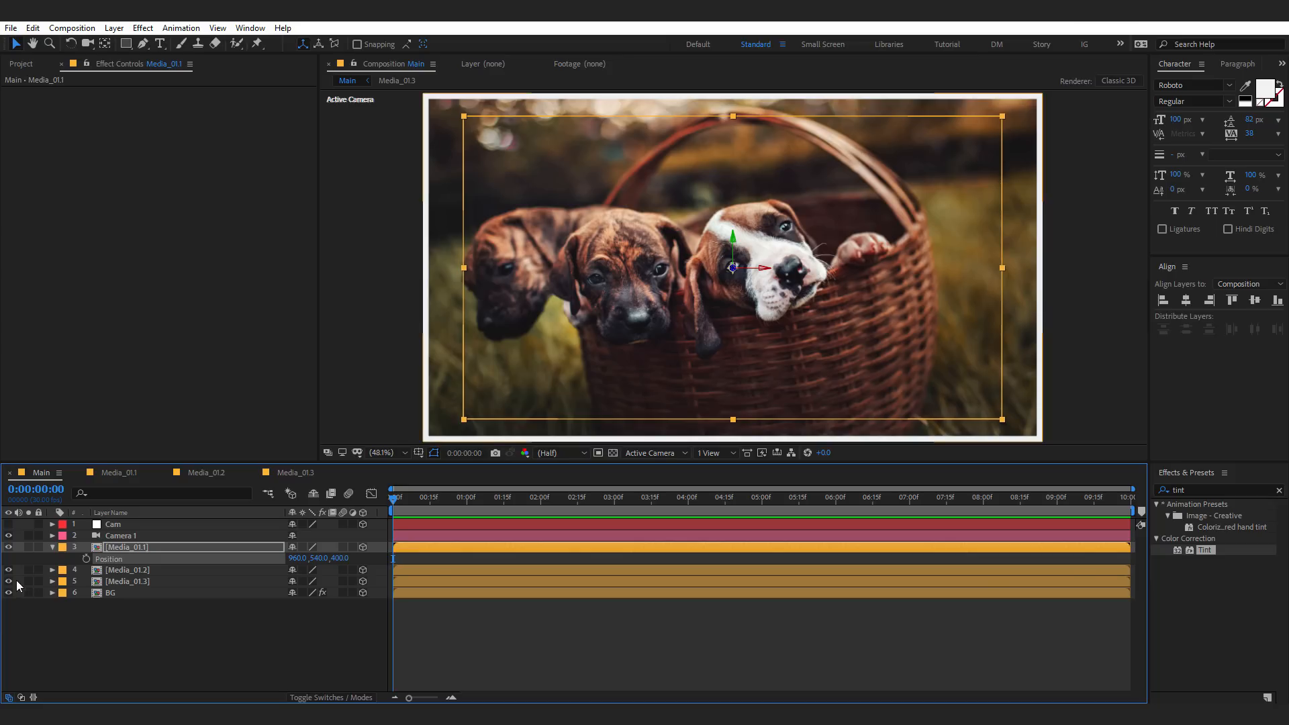
# - Move the Media_01.2 photo to the upper-right corner of the frame and the Media_01.3 photo to the lower-left corner
pyautogui.click(149, 571)
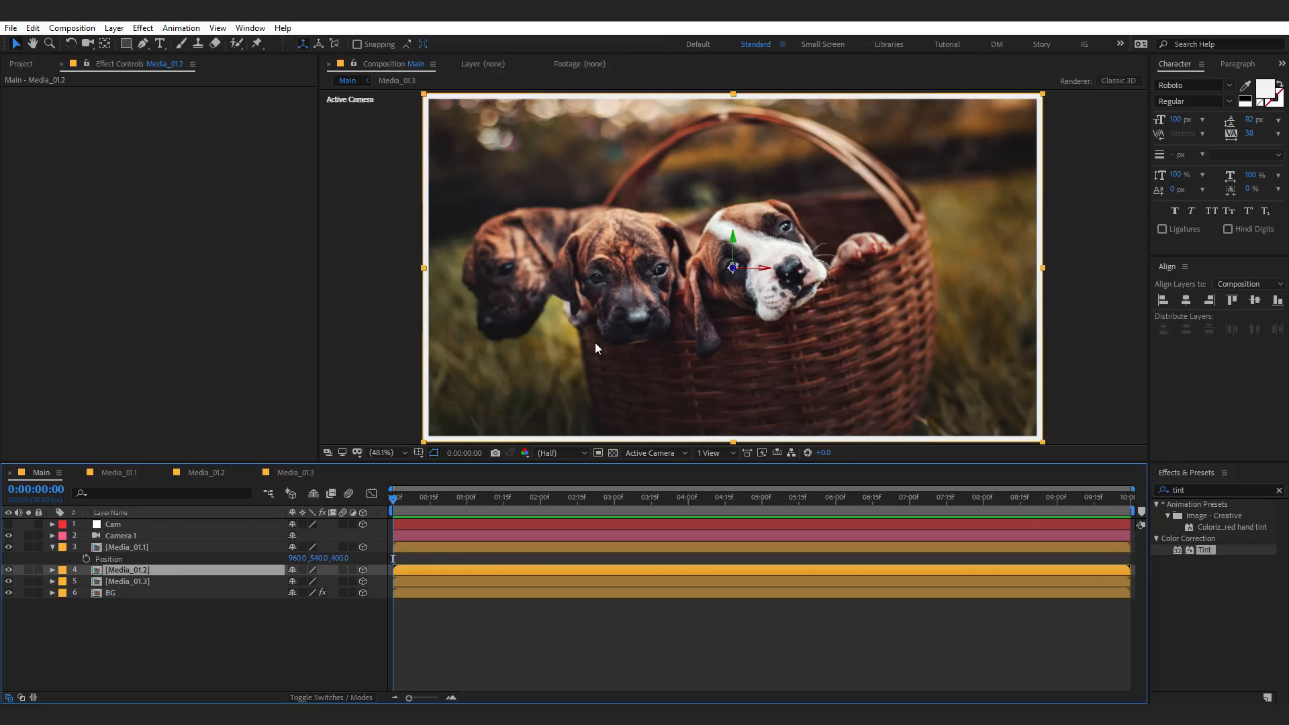
pyautogui.hotkey('ctrl', 'Down')
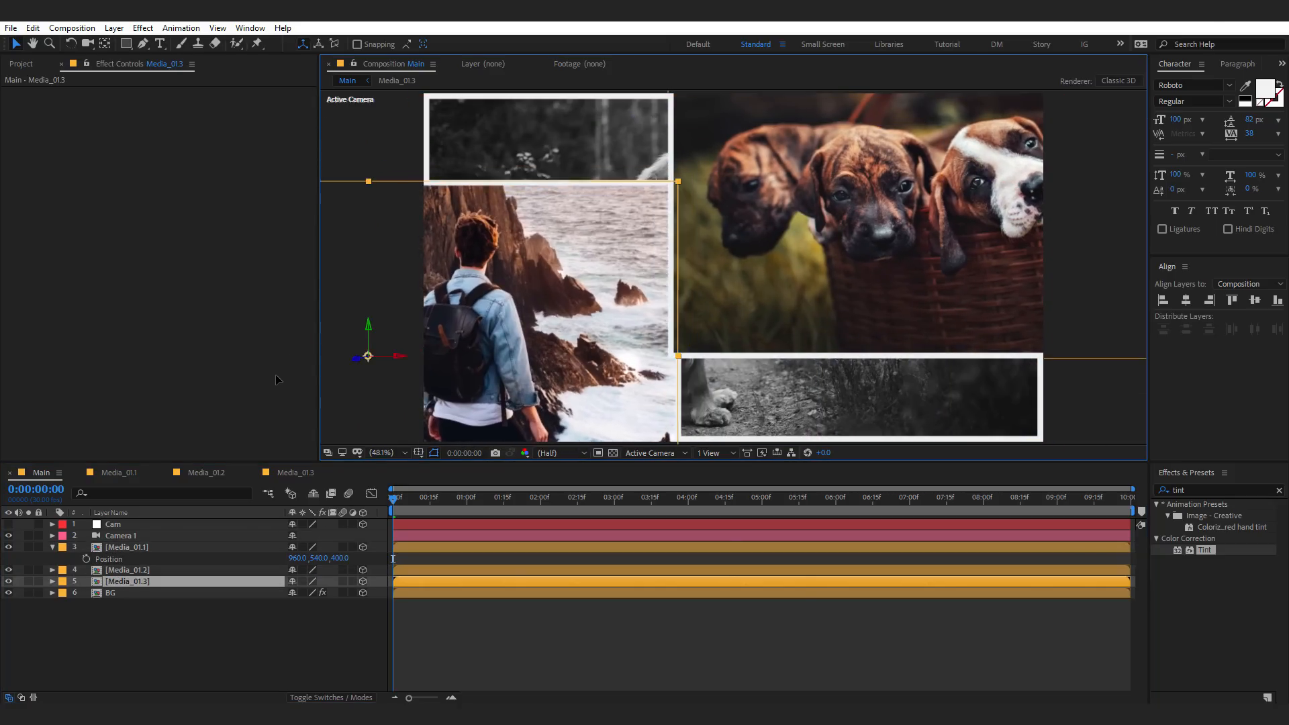
pyautogui.moveTo(276, 374); pyautogui.dragTo(276, 382)
pyautogui.moveTo(500, 324); pyautogui.dragTo(442, 341)
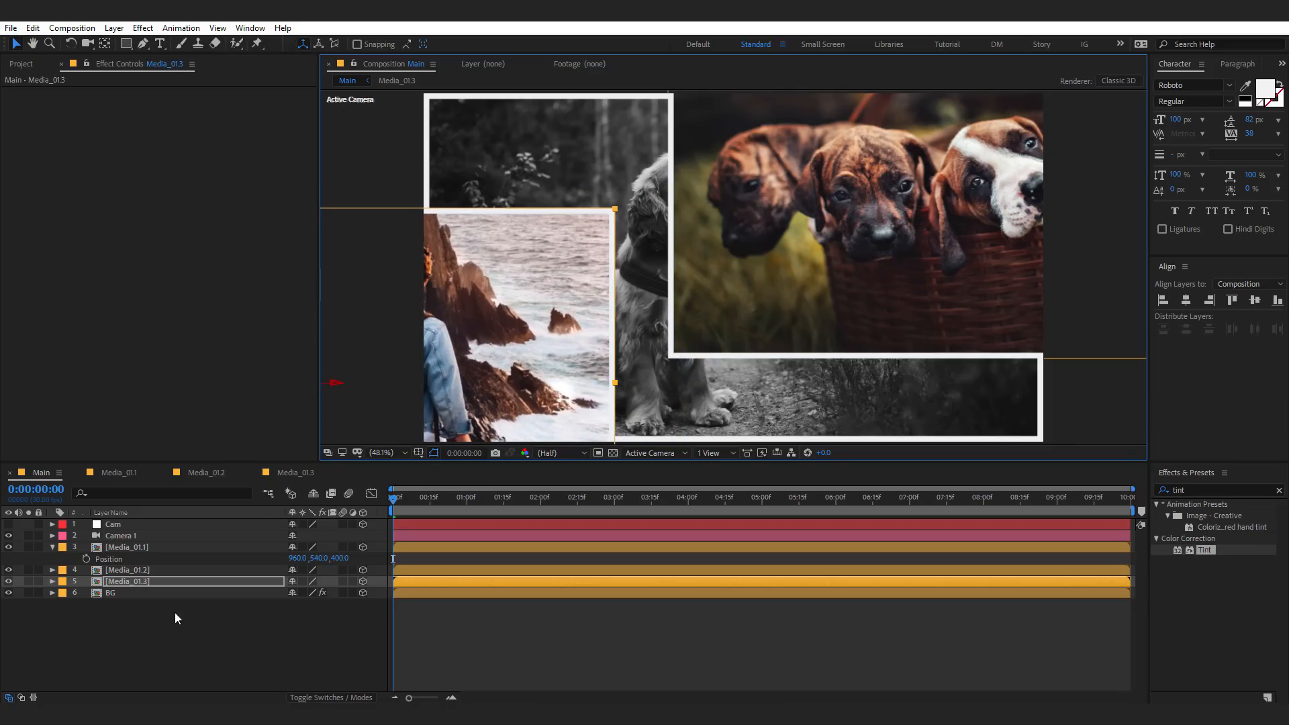
# - Push the BG layer back to a Z position of 600 and scale it up to 129%
pyautogui.click(119, 594)
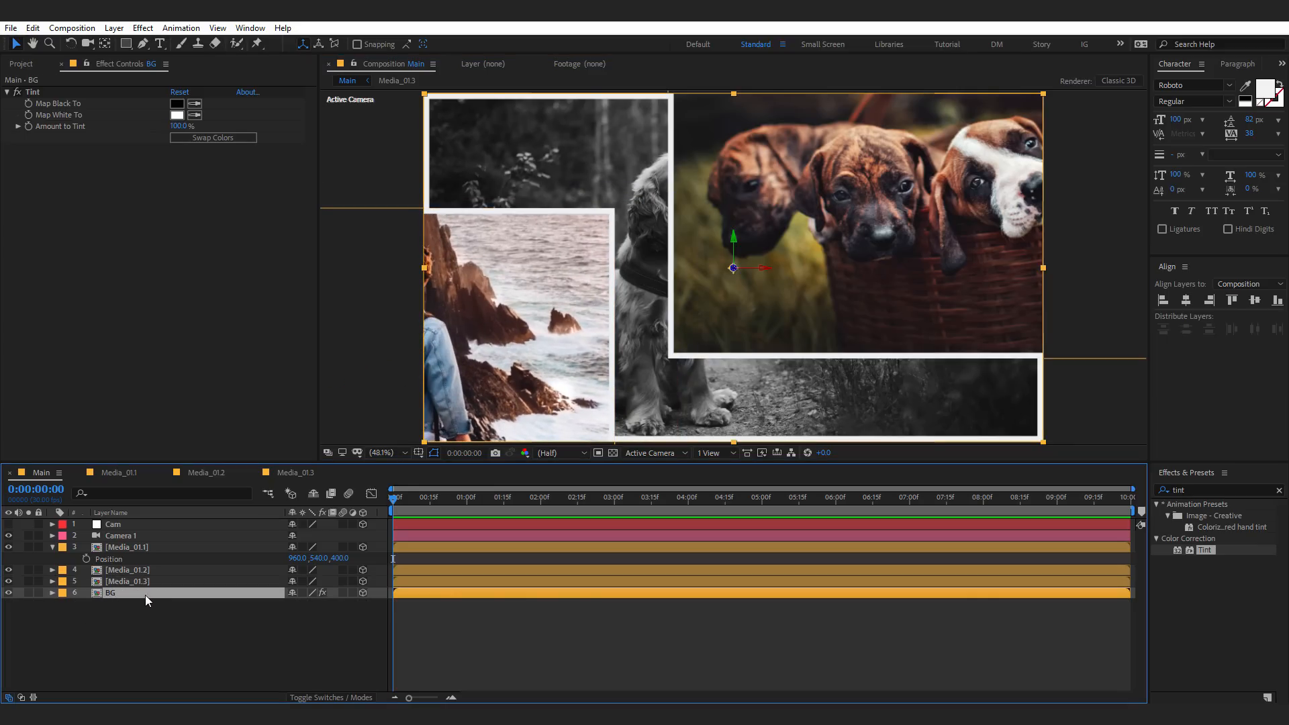
pyautogui.press('p')
pyautogui.click(336, 604)
pyautogui.write('600')
pyautogui.press('Return')
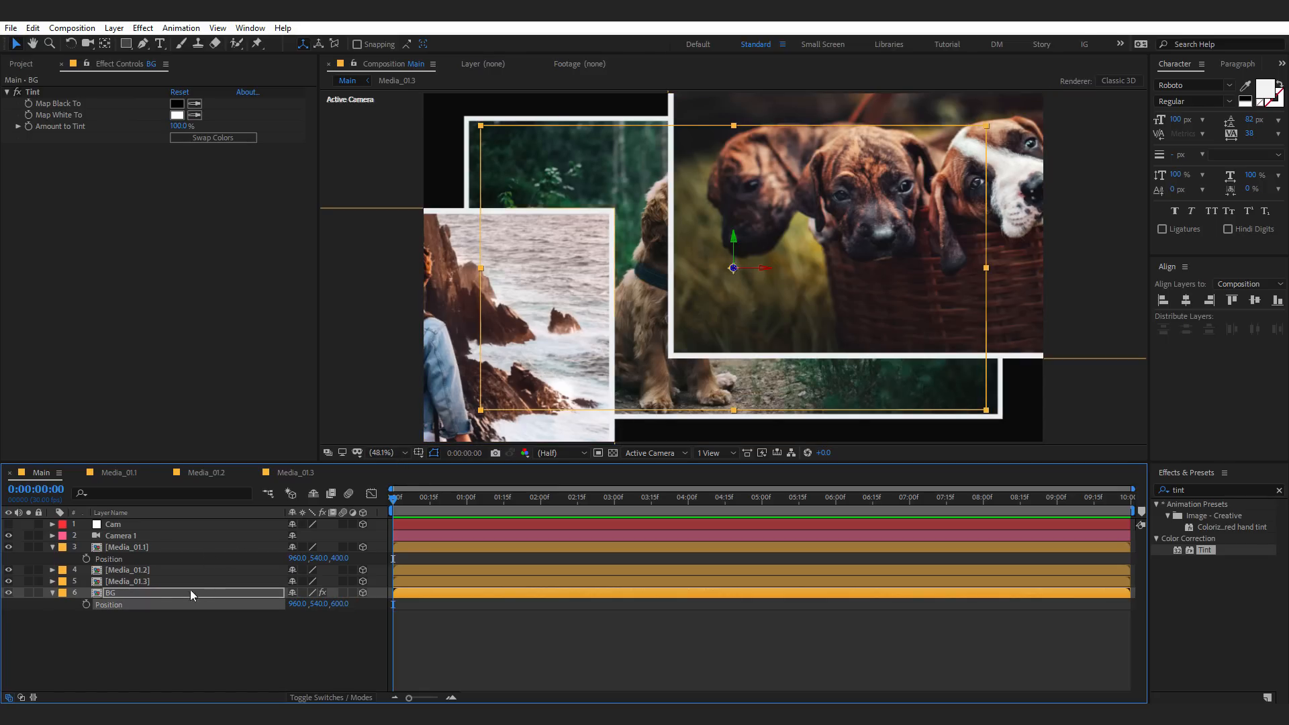
pyautogui.press('s')
pyautogui.moveTo(352, 609); pyautogui.dragTo(365, 601)
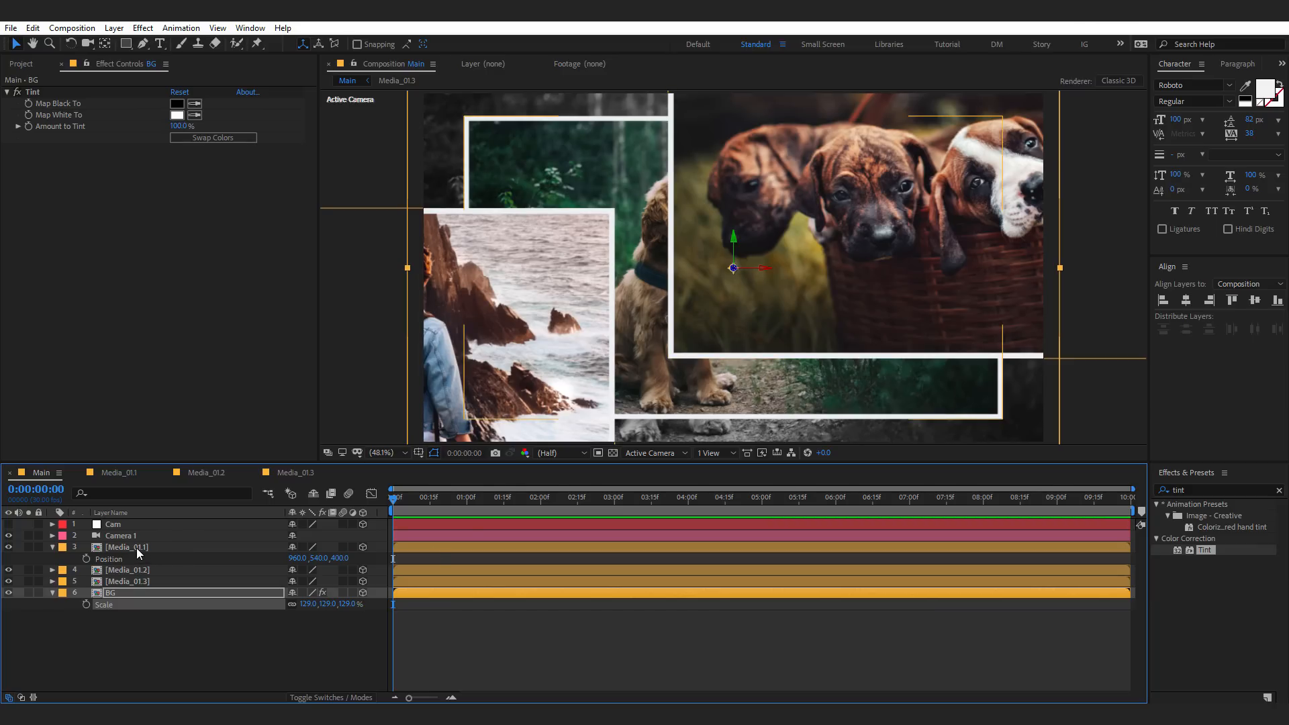
# - Scale Media_01.2 to 35% and Media_01.3 to 25%, and bring both small photos inward toward their opposite frame corners
pyautogui.click(136, 570)
pyautogui.keyDown('shift'); pyautogui.click(142, 581); pyautogui.keyUp('shift')
pyautogui.press('s')
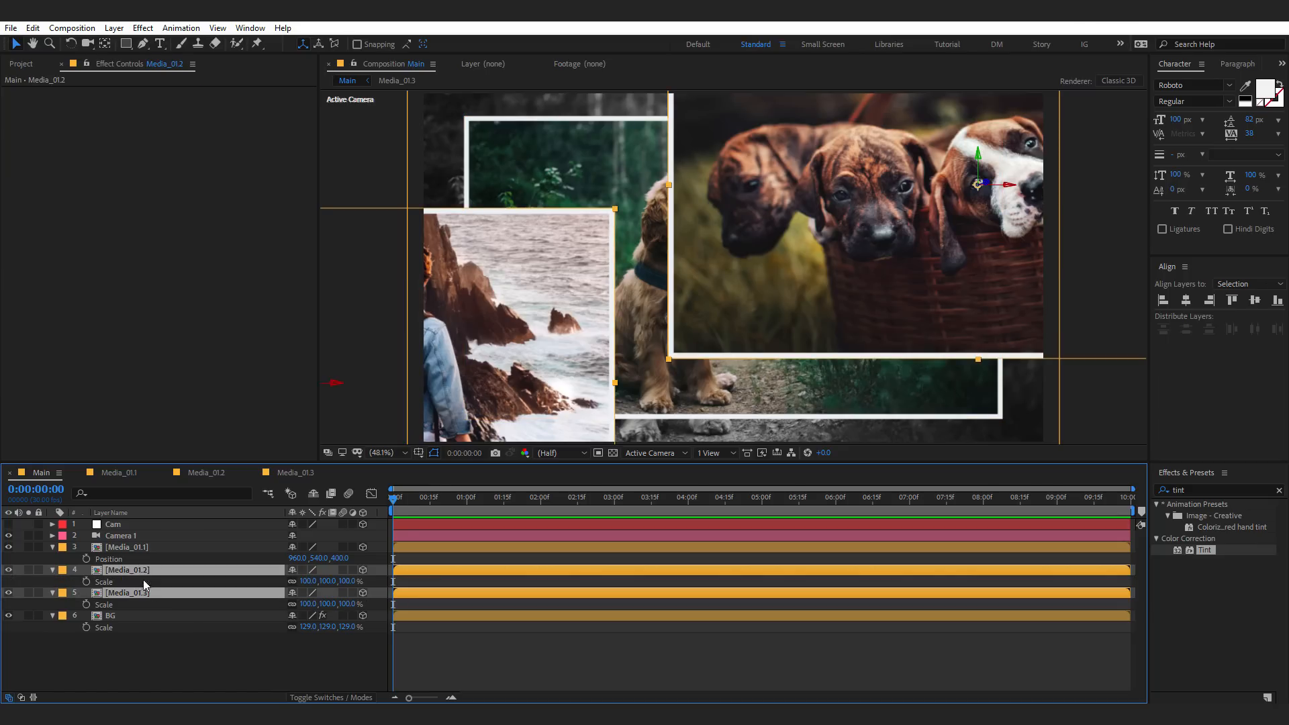
pyautogui.click(207, 667)
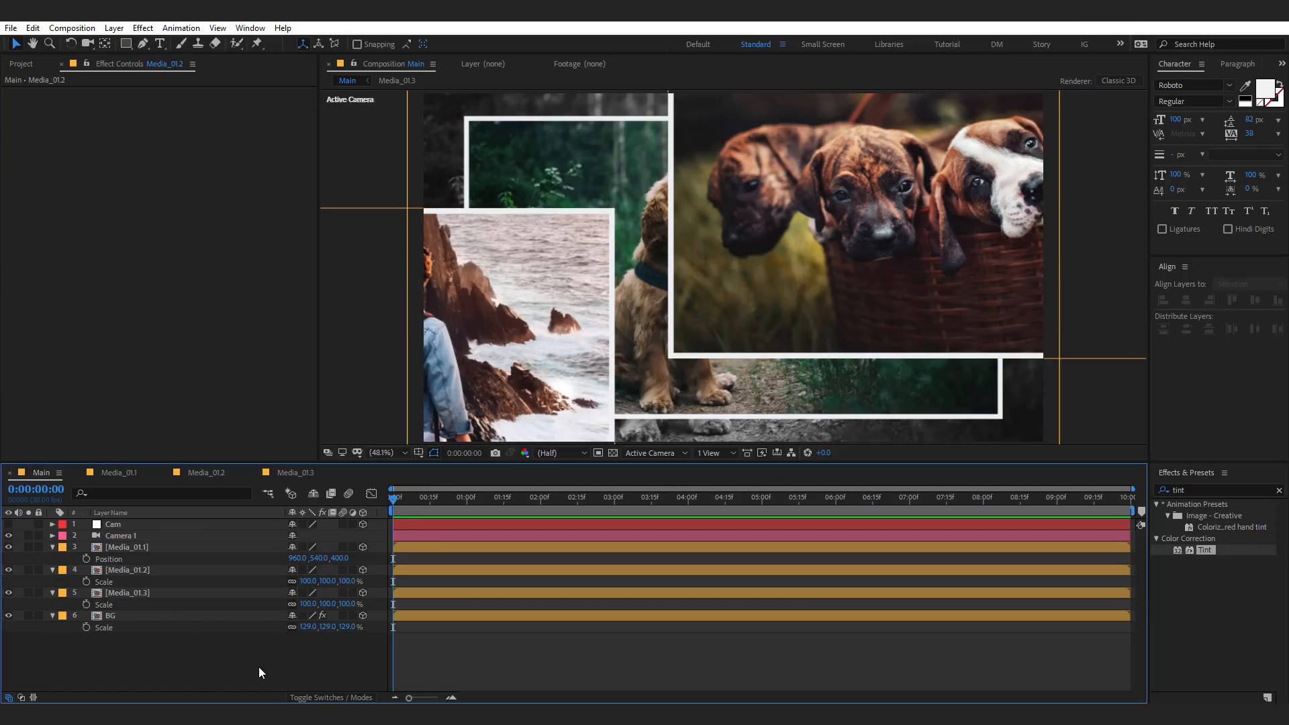
pyautogui.click(350, 582)
pyautogui.write('35')
pyautogui.press('Return')
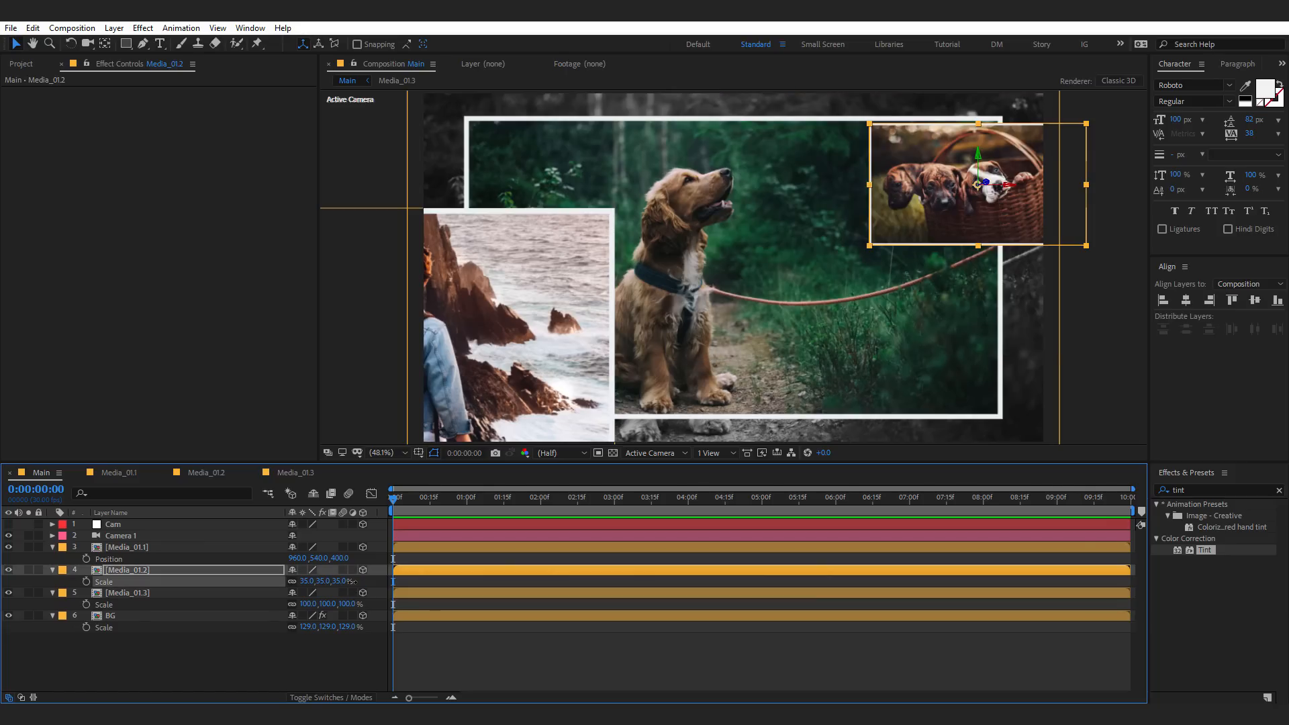
pyautogui.click(348, 603)
pyautogui.write('25')
pyautogui.press('Return')
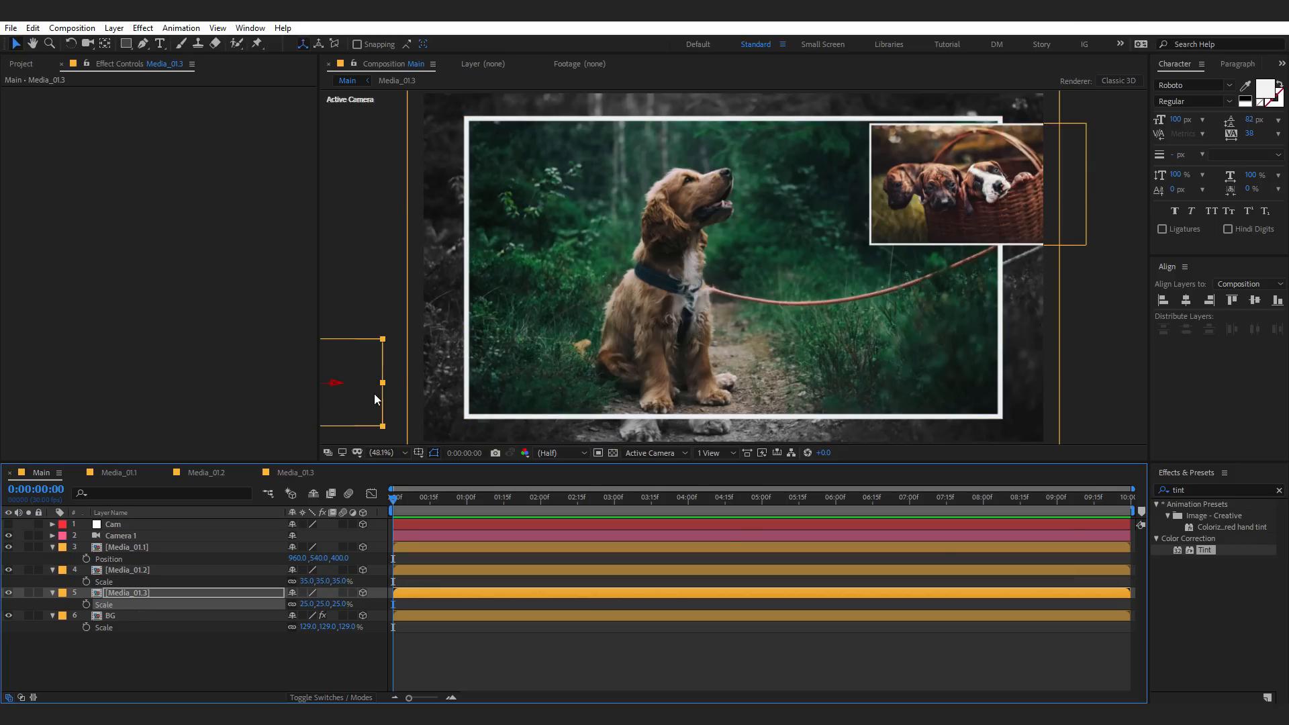
pyautogui.moveTo(523, 391); pyautogui.dragTo(548, 384)
pyautogui.moveTo(950, 196); pyautogui.dragTo(924, 177)
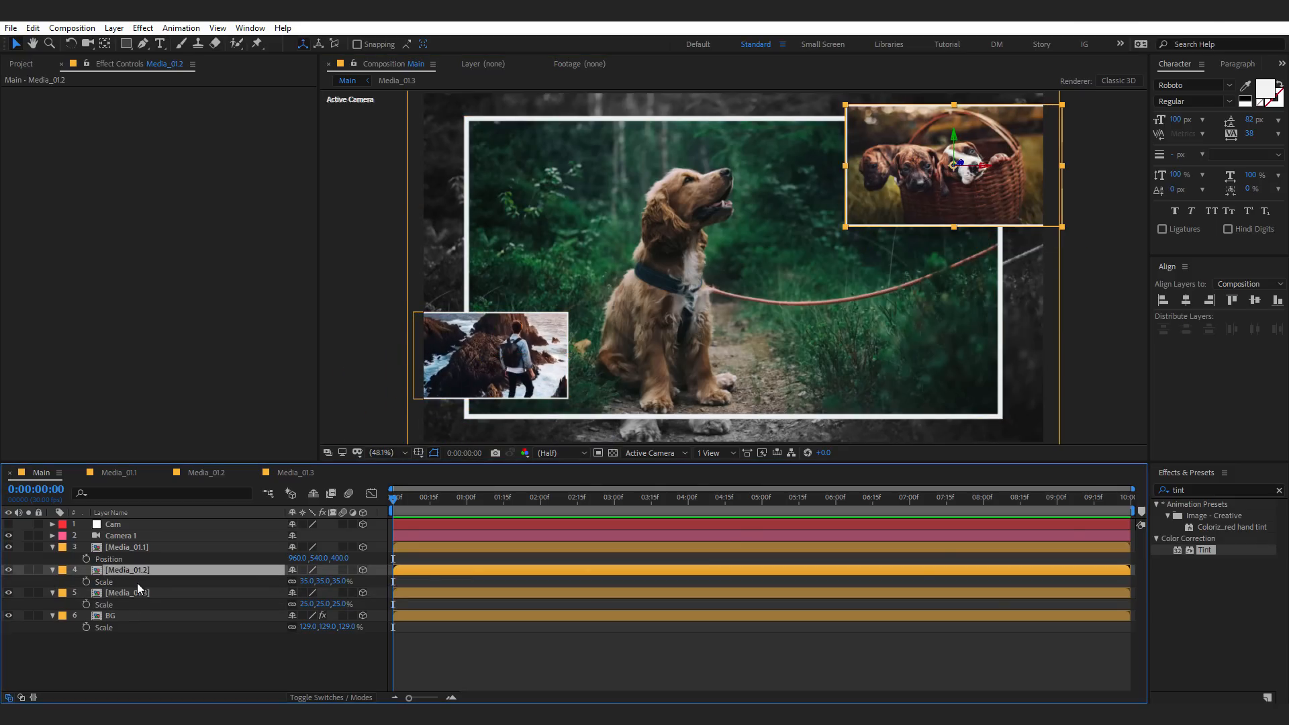
# - Set the Z position of Media_01.2 to -300 and of Media_01.3 to -600
pyautogui.keyDown('ctrl'); pyautogui.click(138, 594); pyautogui.keyUp('ctrl')
pyautogui.press('p')
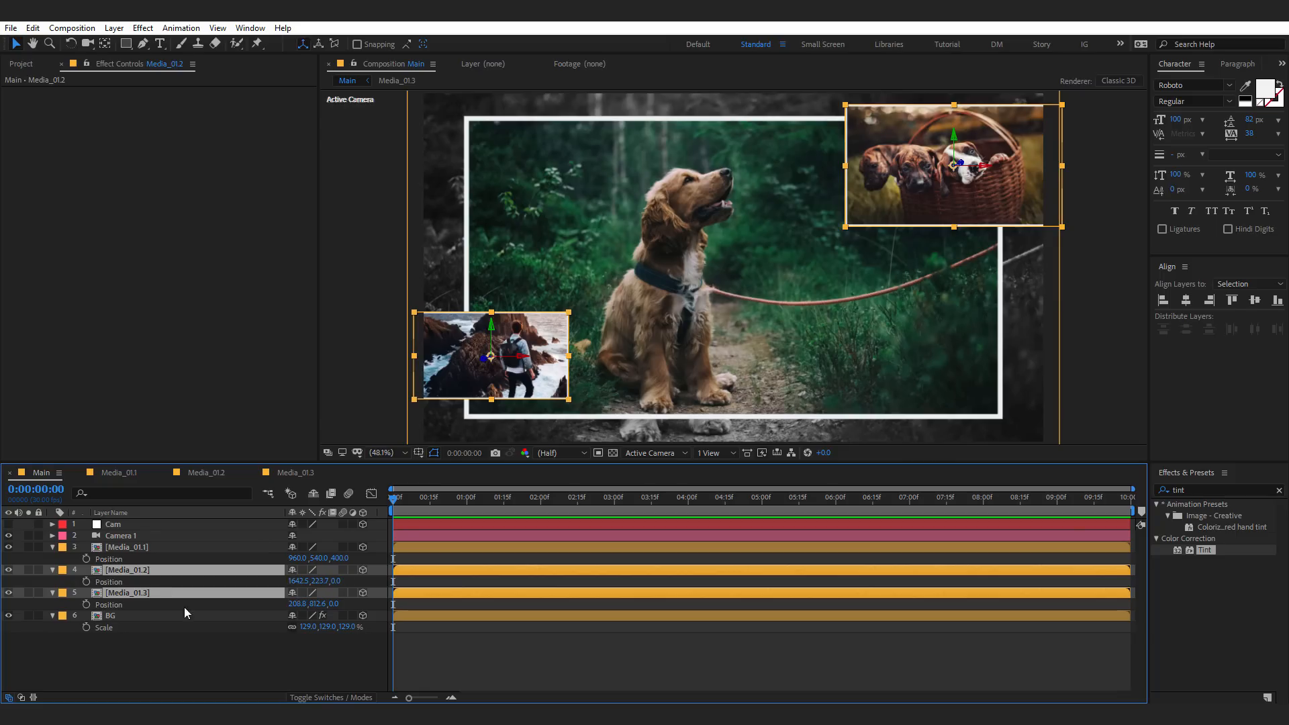
pyautogui.click(191, 647)
pyautogui.click(335, 582)
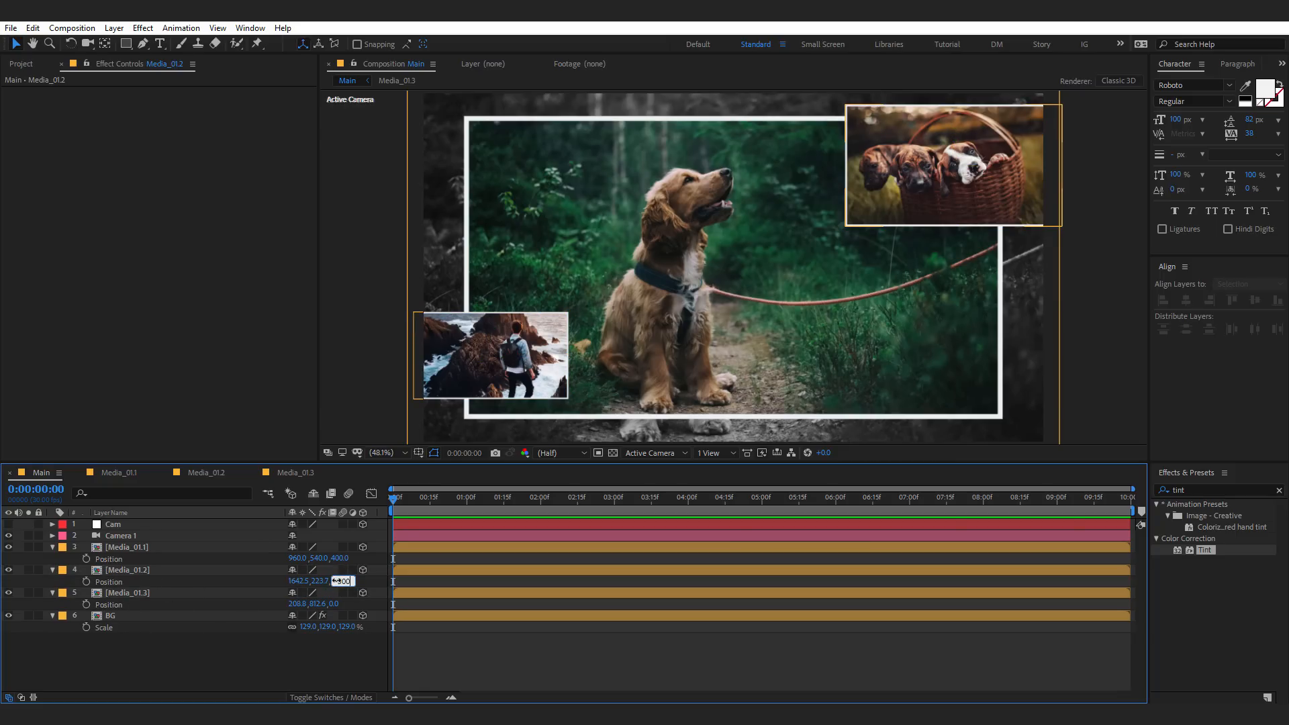
pyautogui.write('-300')
pyautogui.press('Return')
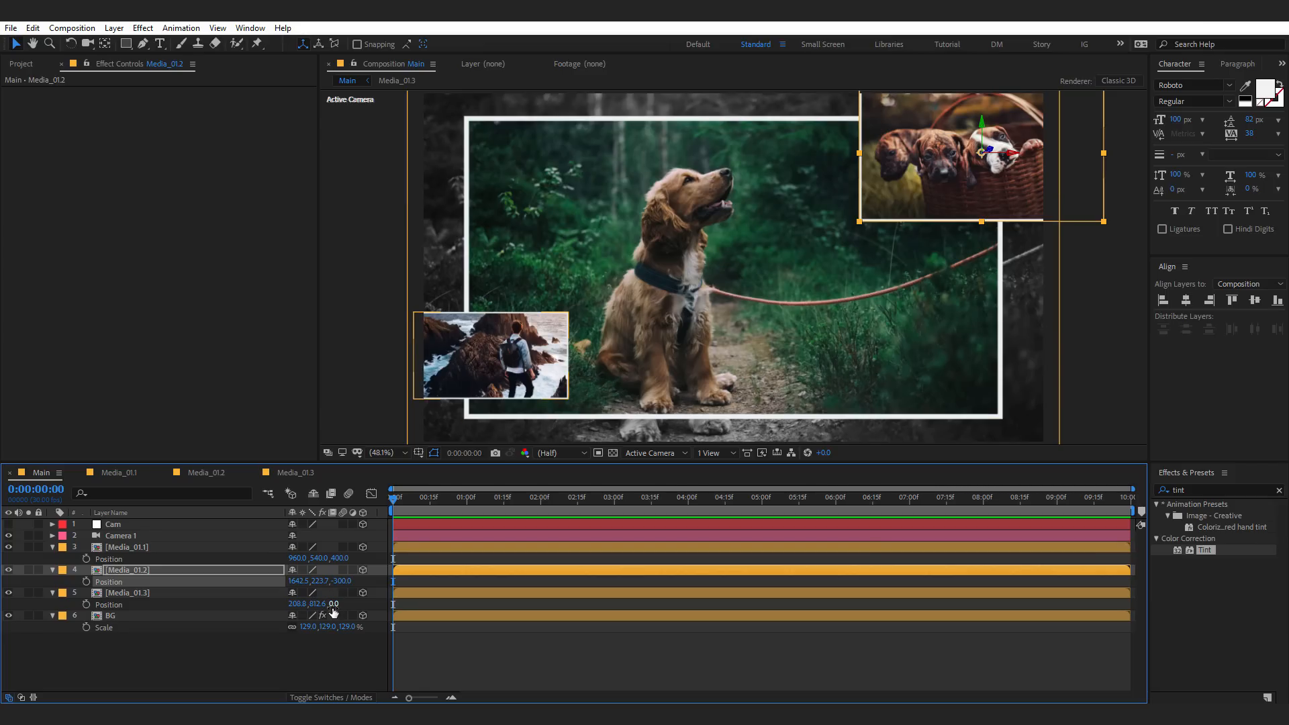
pyautogui.click(333, 604)
pyautogui.write('-600')
pyautogui.press('Return')
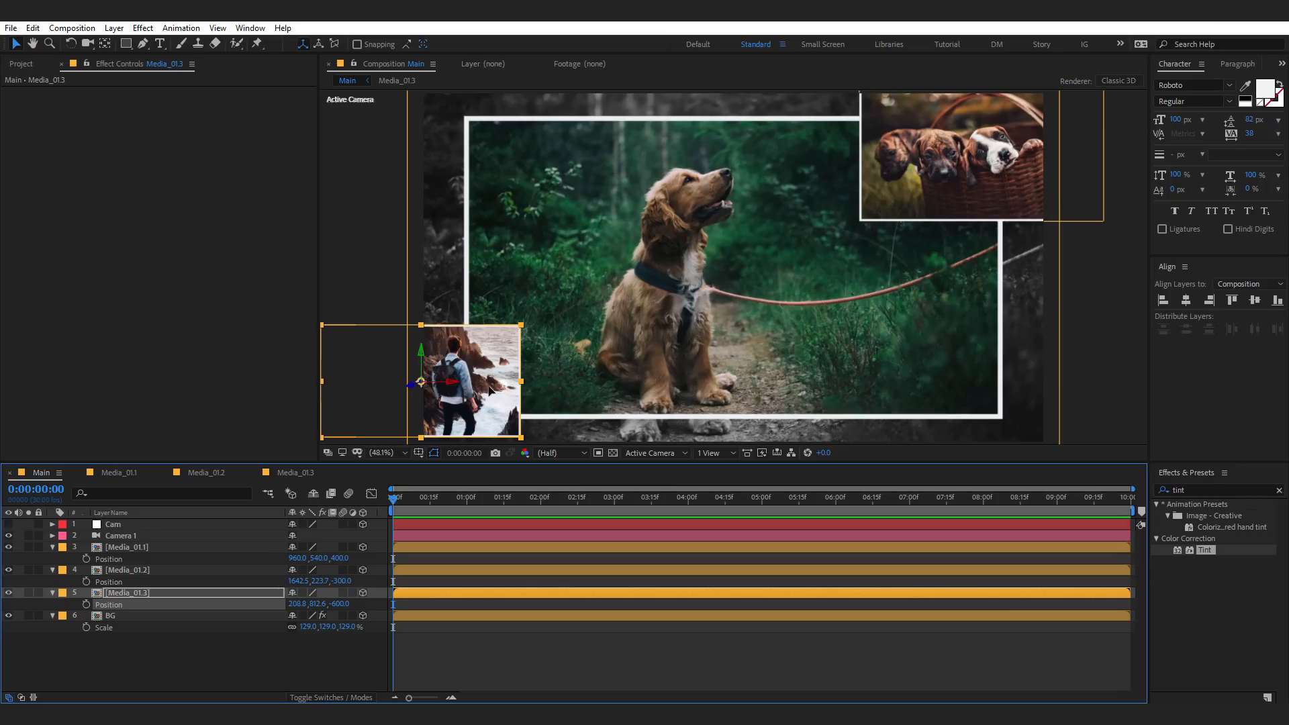
# - Reposition the photos in the frame: Media_01.1 at about 1123, 648, Media_01.2 at about 1439, 270 and Media_01.3 at about 483, 788
pyautogui.moveTo(483, 389); pyautogui.dragTo(565, 358)
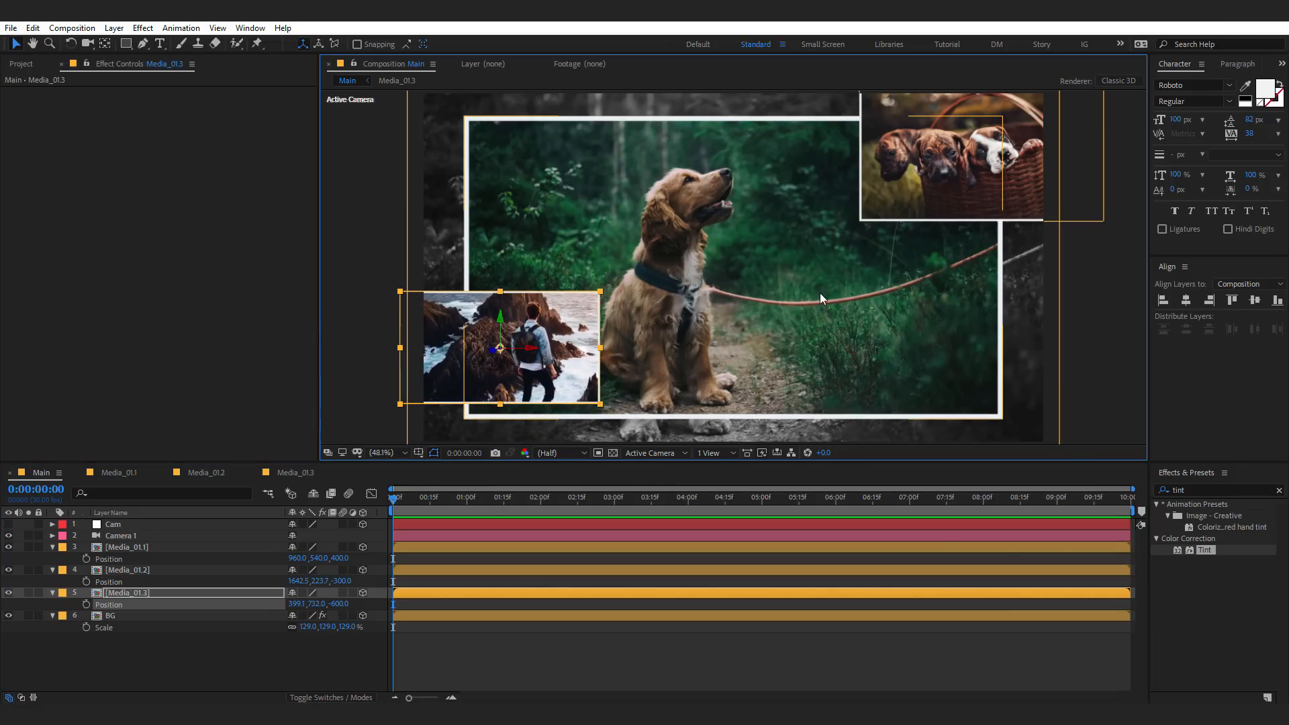
pyautogui.moveTo(764, 360); pyautogui.dragTo(810, 388)
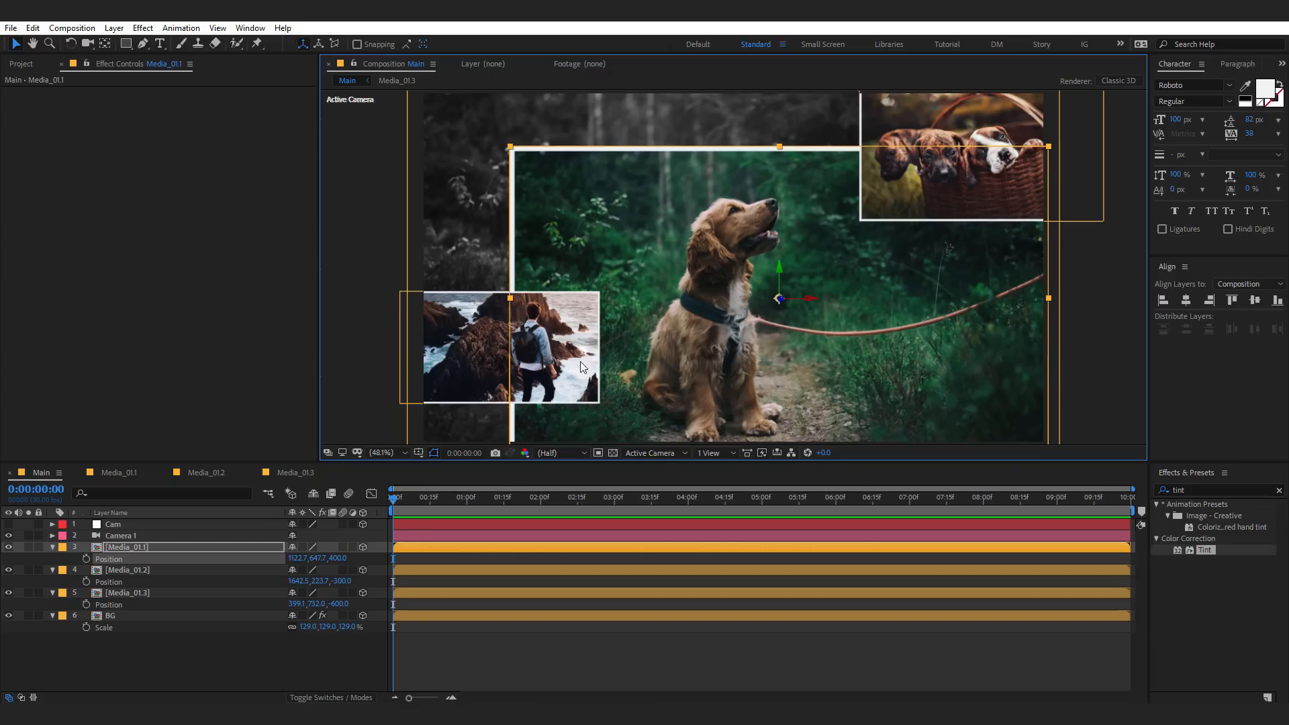
pyautogui.moveTo(525, 345); pyautogui.dragTo(559, 370)
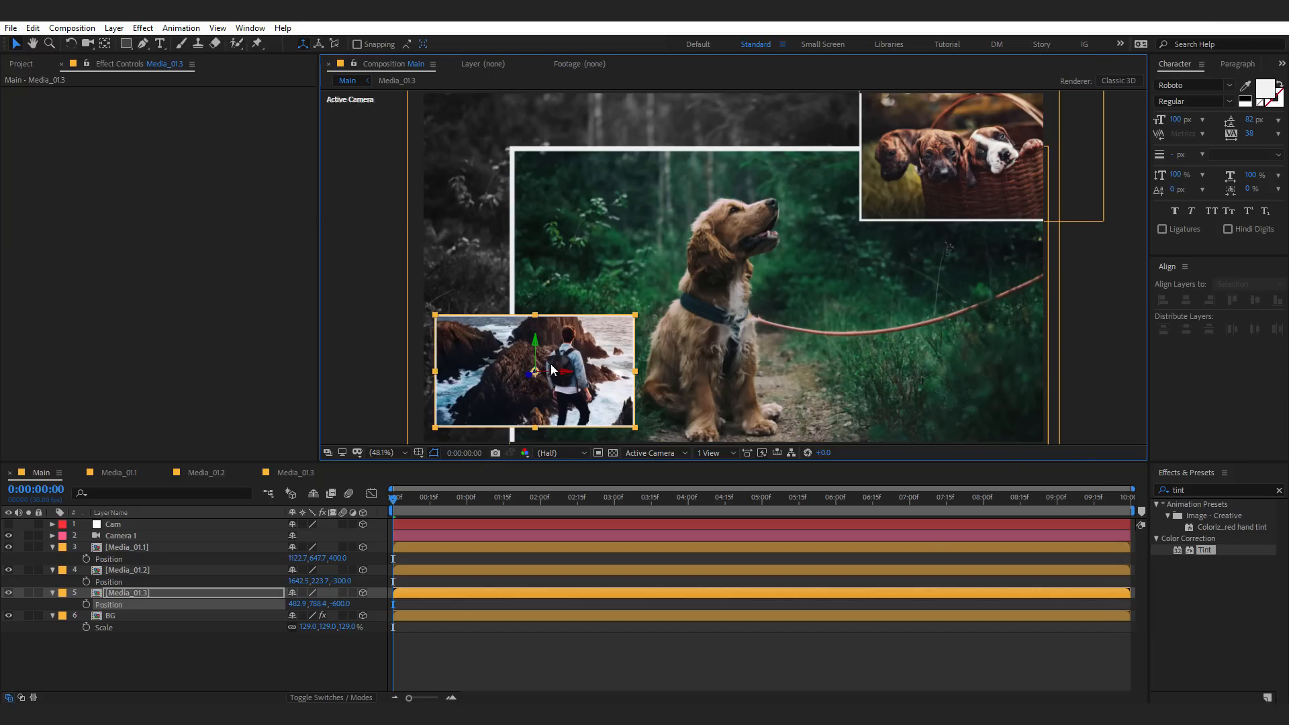
pyautogui.moveTo(993, 154); pyautogui.dragTo(922, 173)
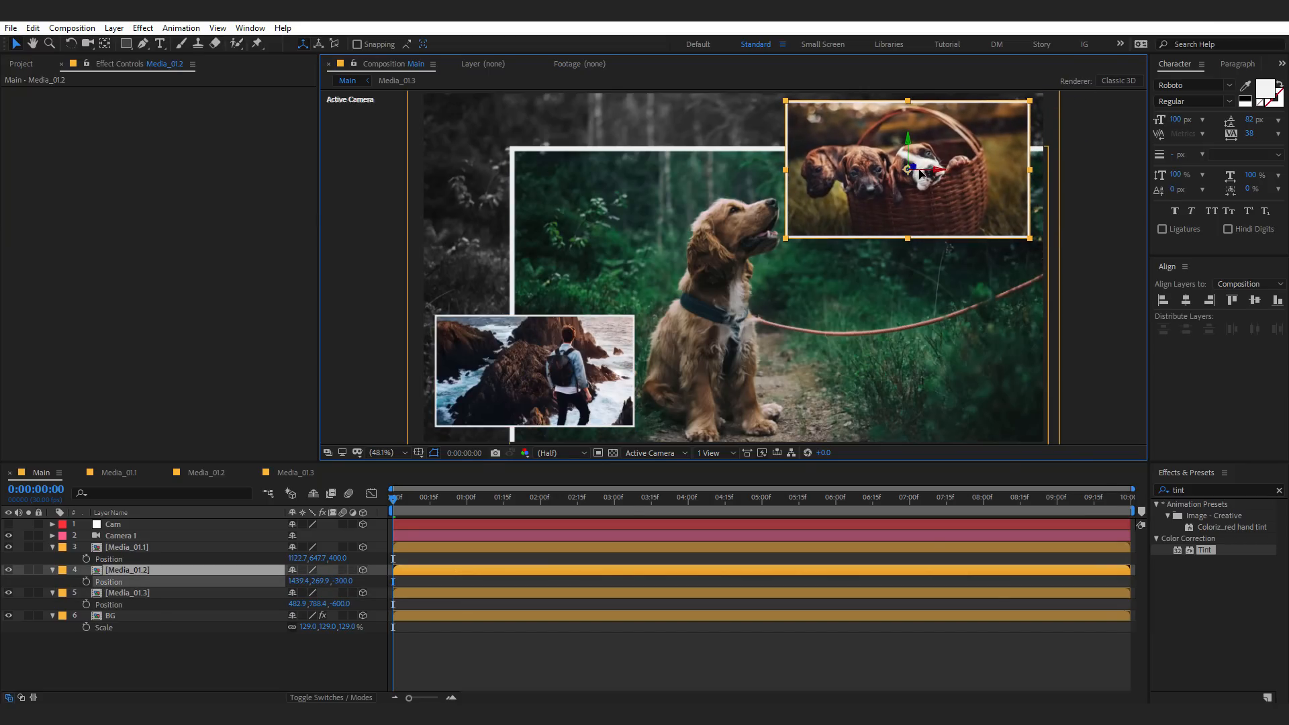
# - Reveal the Cam null's Position property and examine the depth of the photo layout
pyautogui.click(131, 524)
pyautogui.press('p')
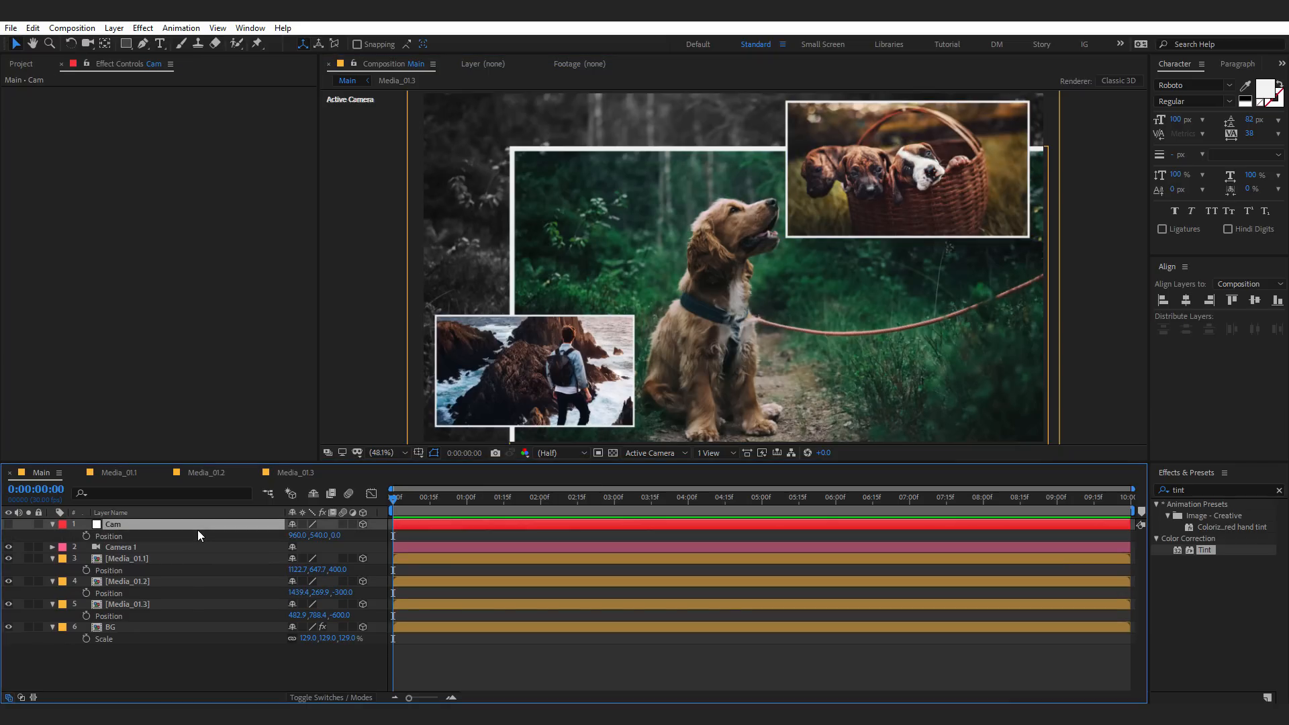
pyautogui.moveTo(354, 530); pyautogui.dragTo(469, 543)
pyautogui.press(',')
pyautogui.press(',')
pyautogui.press('.')
pyautogui.press('.')
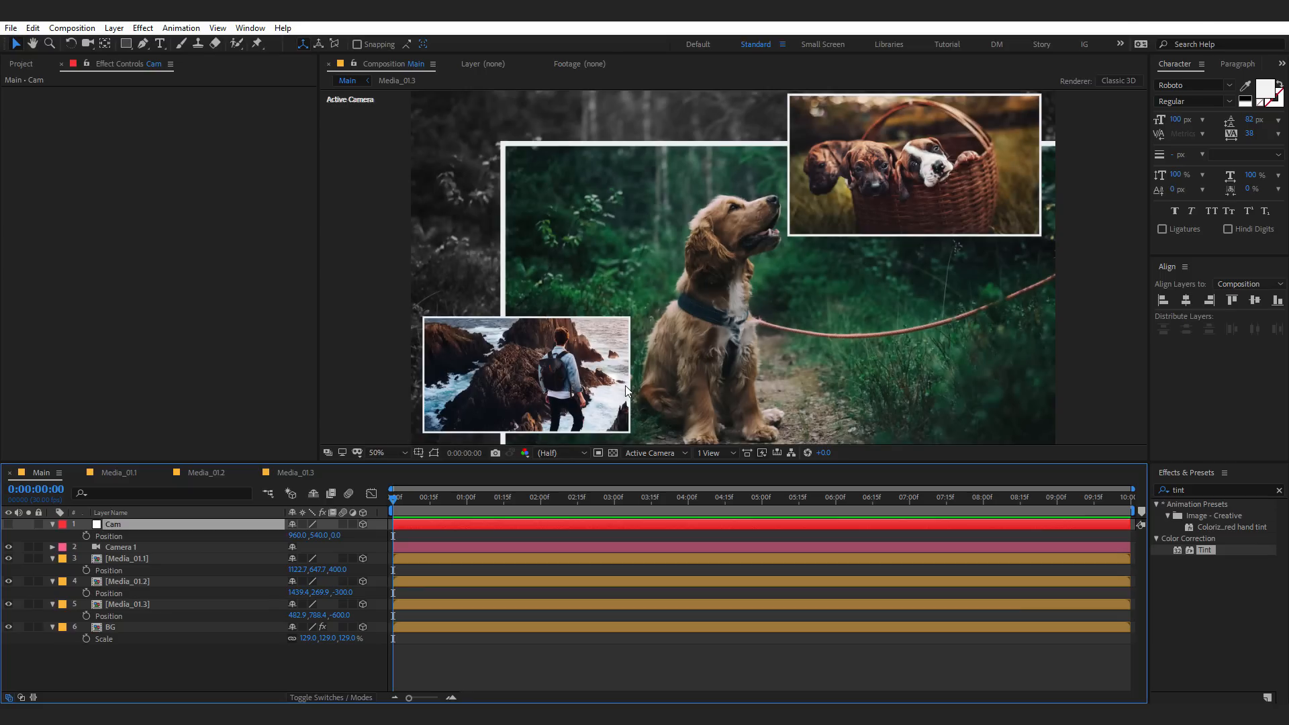
pyautogui.press(',')
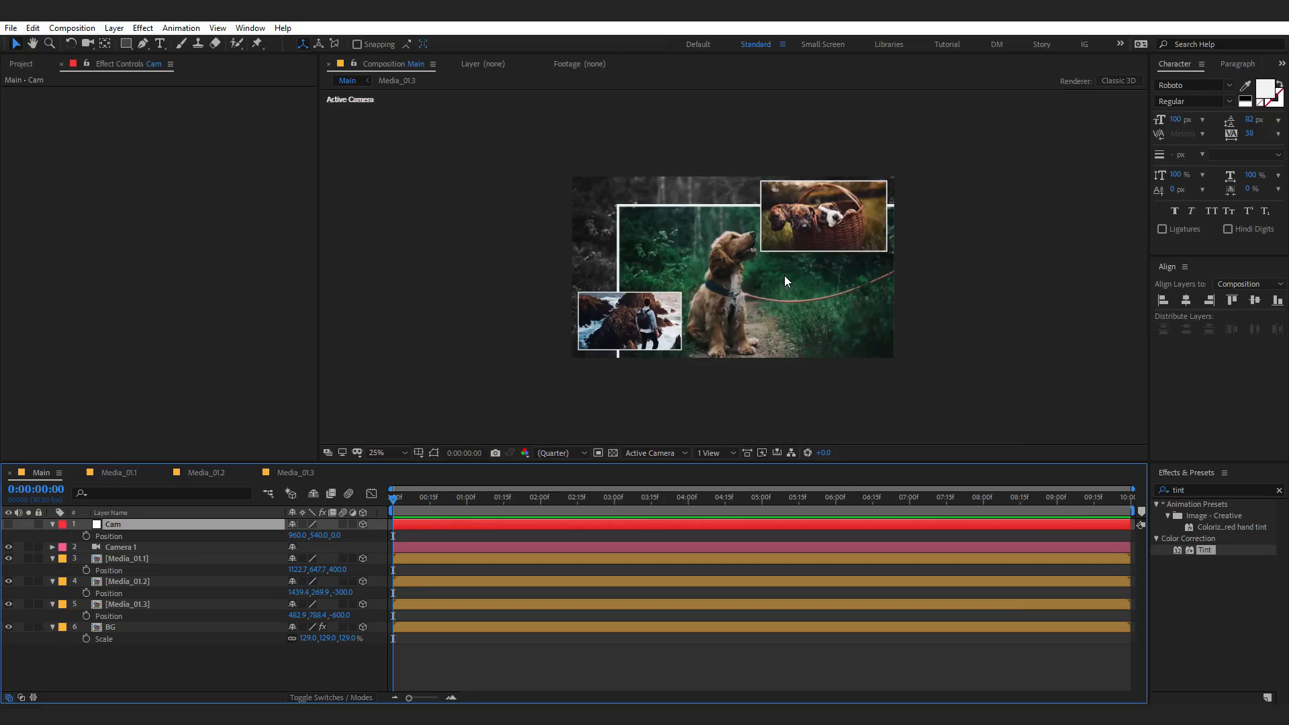
pyautogui.press('.')
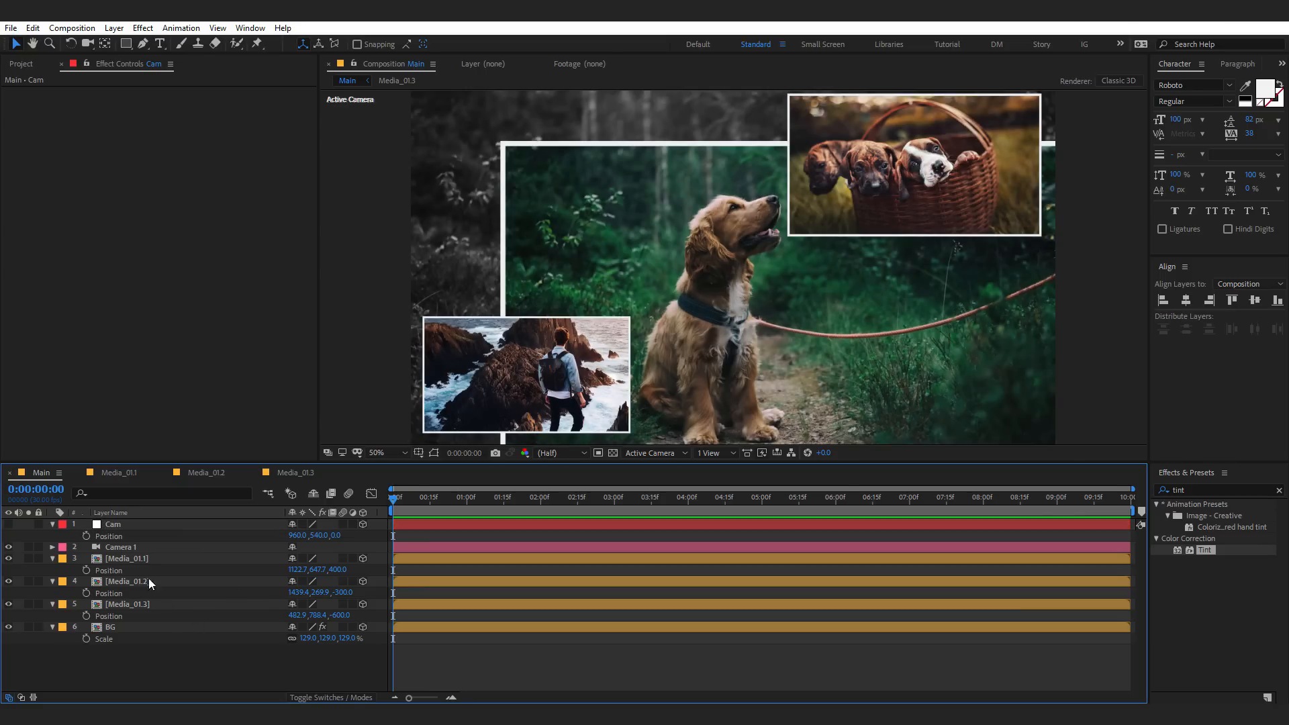
# - Set the border stroke width in the Media_01.1 composition to 25 px and return to the Main composition
pyautogui.doubleClick(141, 561)
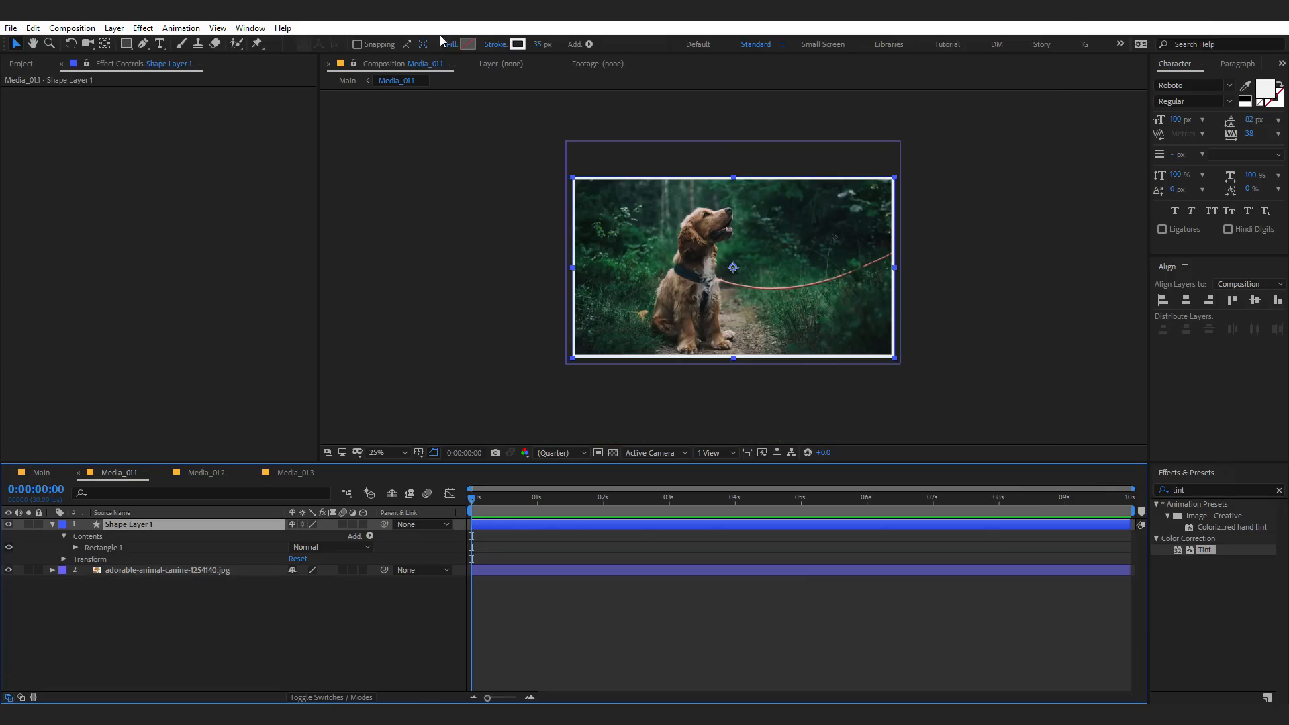
pyautogui.click(541, 45)
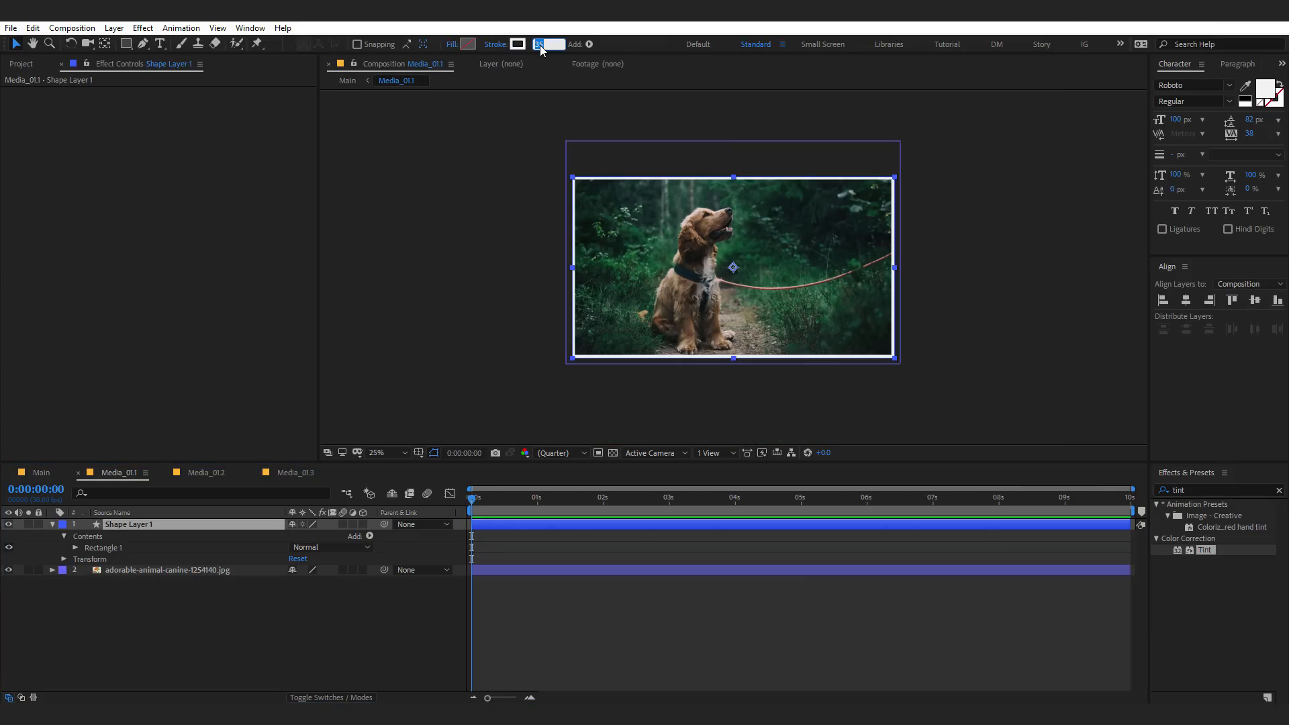
pyautogui.write('25')
pyautogui.press('Return')
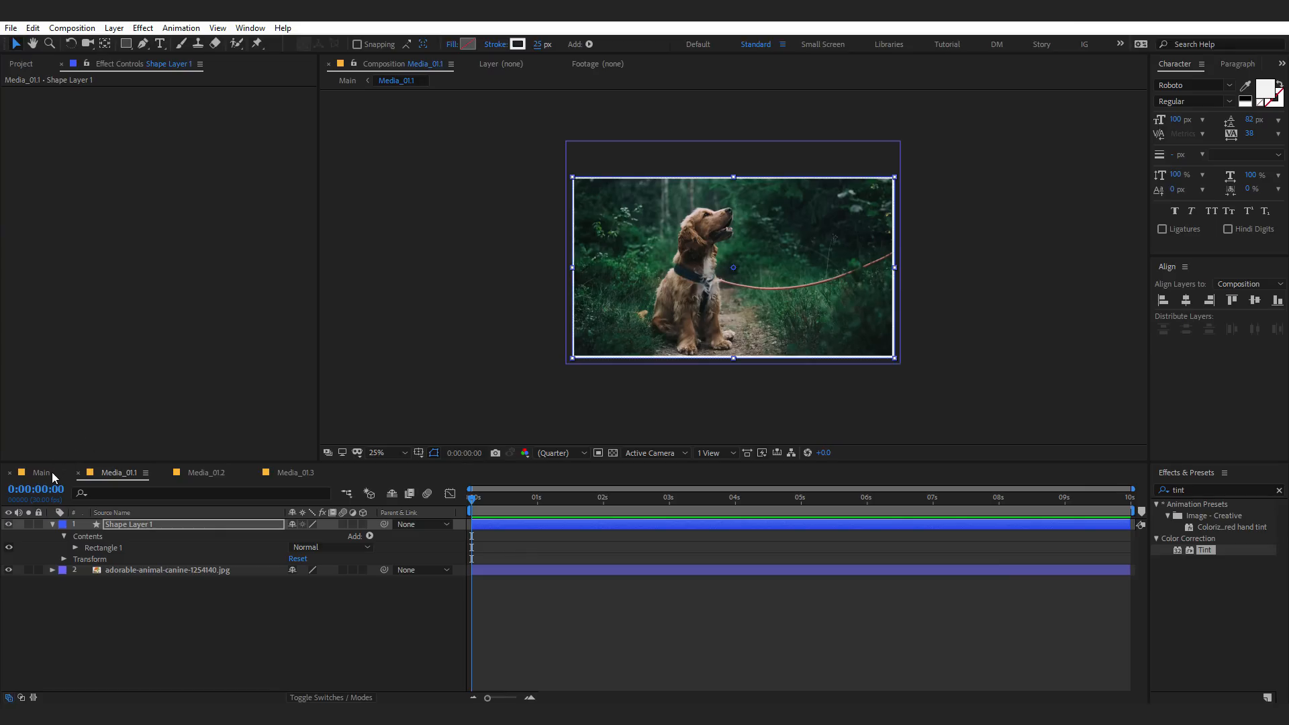
pyautogui.click(42, 473)
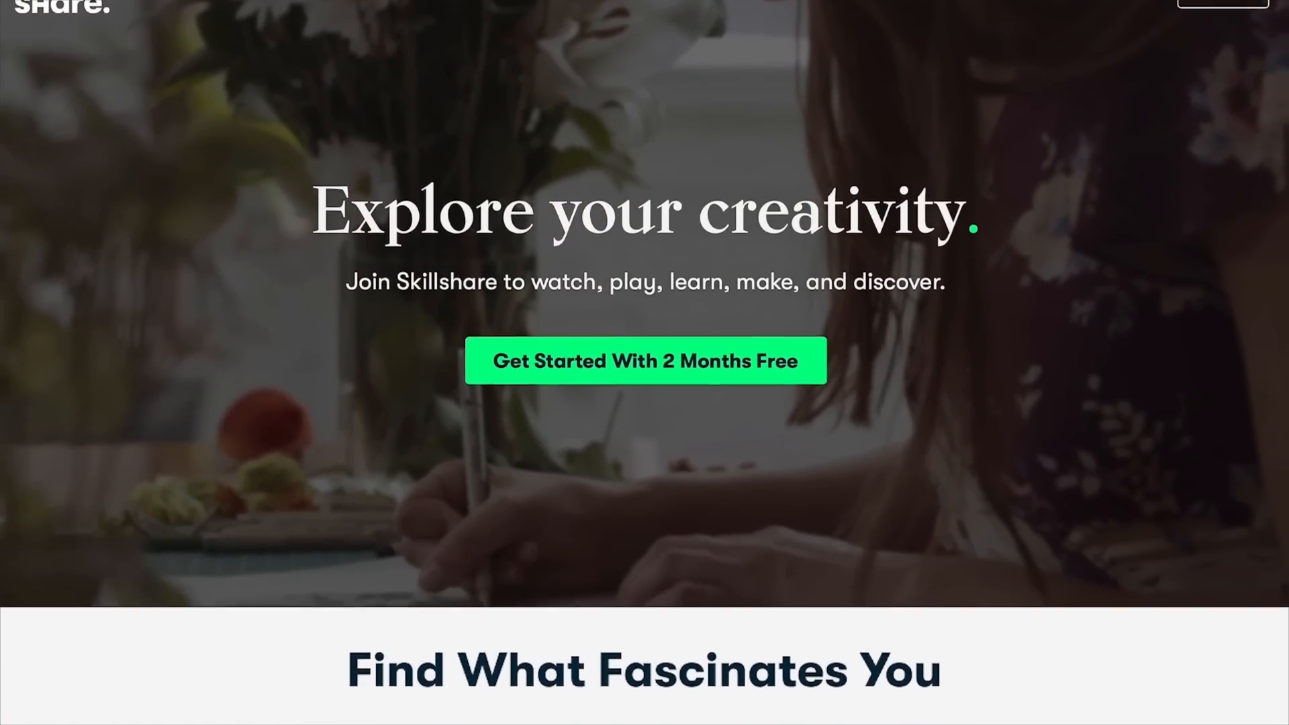
pyautogui.scroll(-6, 645, 363)
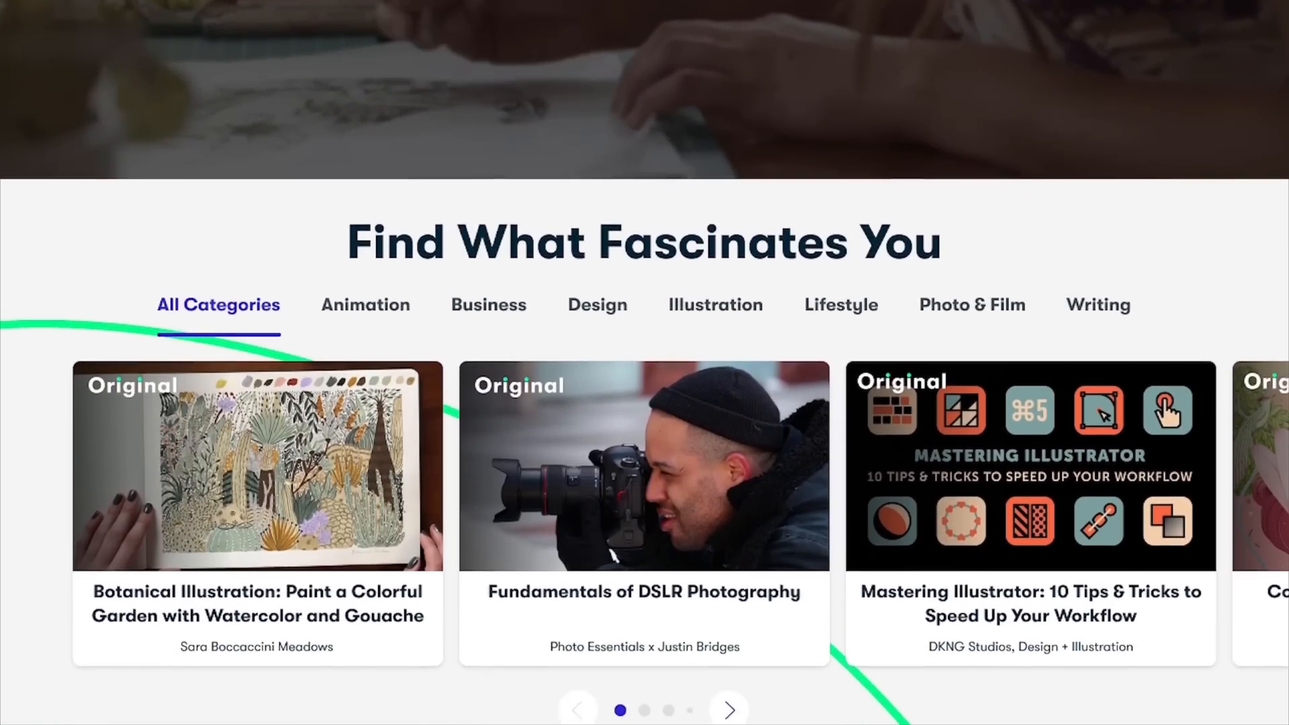
pyautogui.scroll(-2, 645, 363)
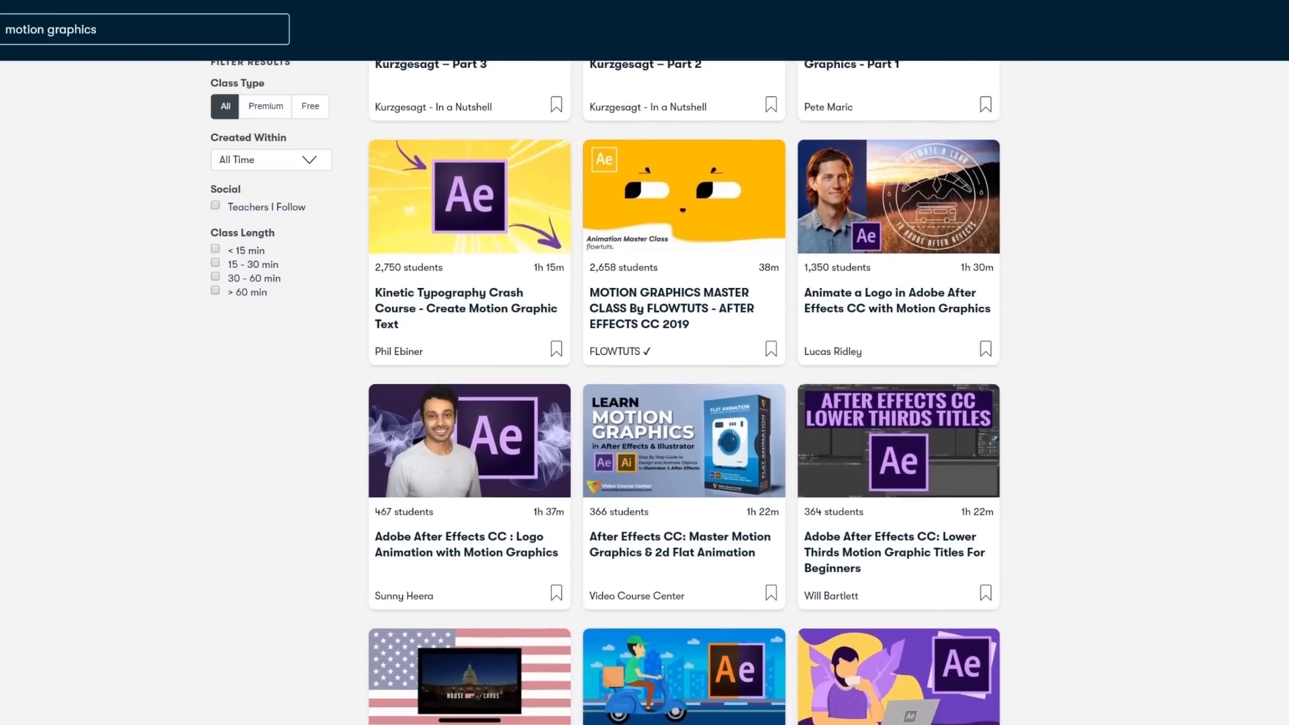
pyautogui.scroll(-5, 685, 393)
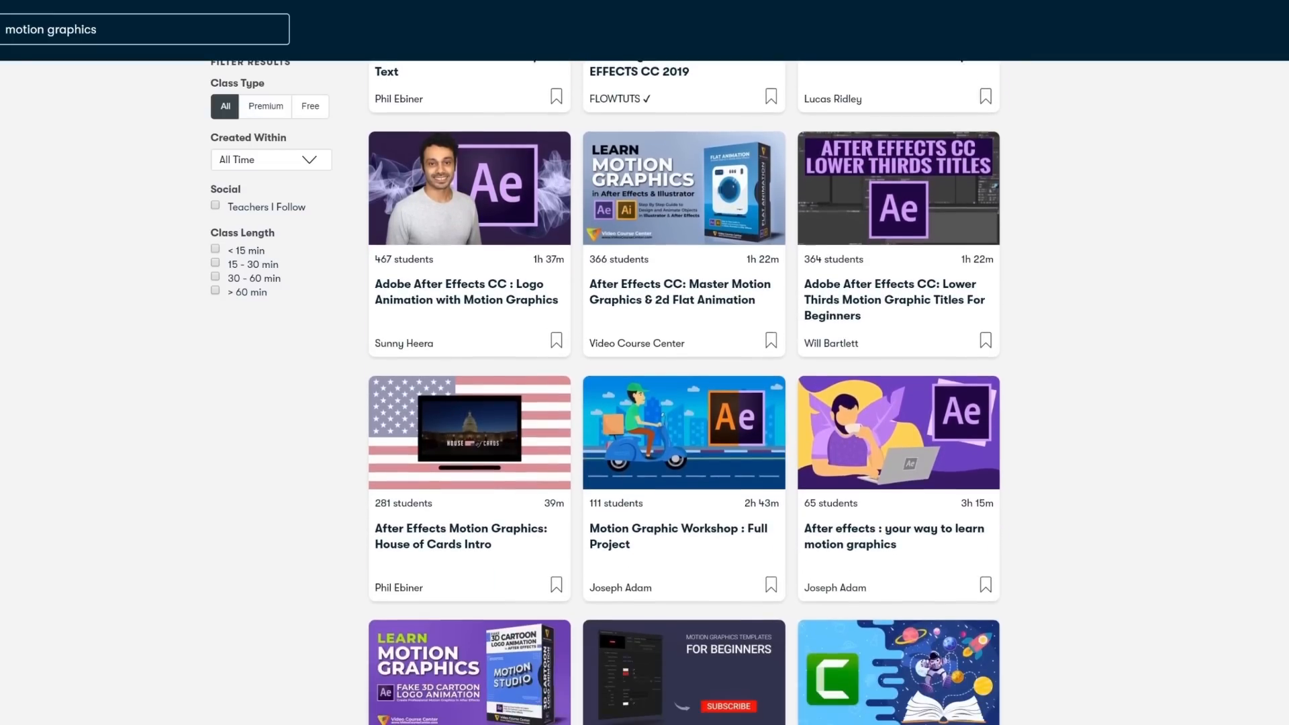
pyautogui.scroll(-6, 685, 393)
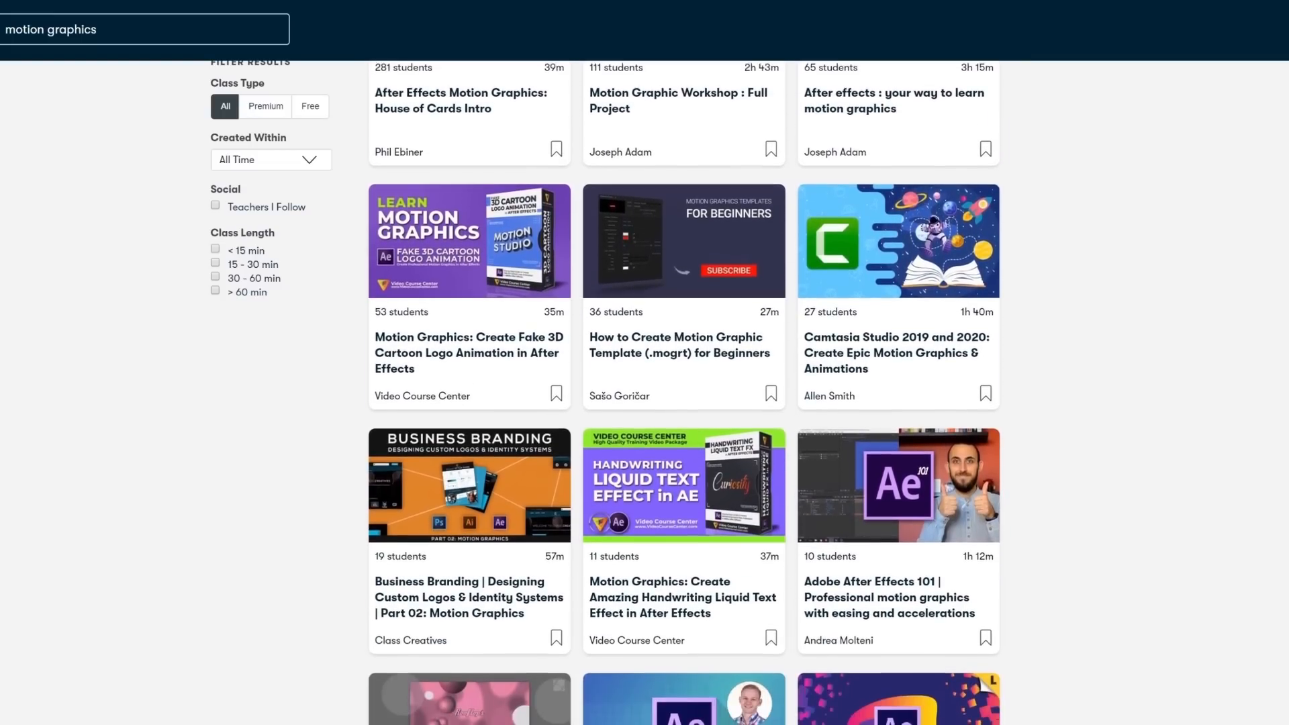
pyautogui.scroll(-4, 685, 393)
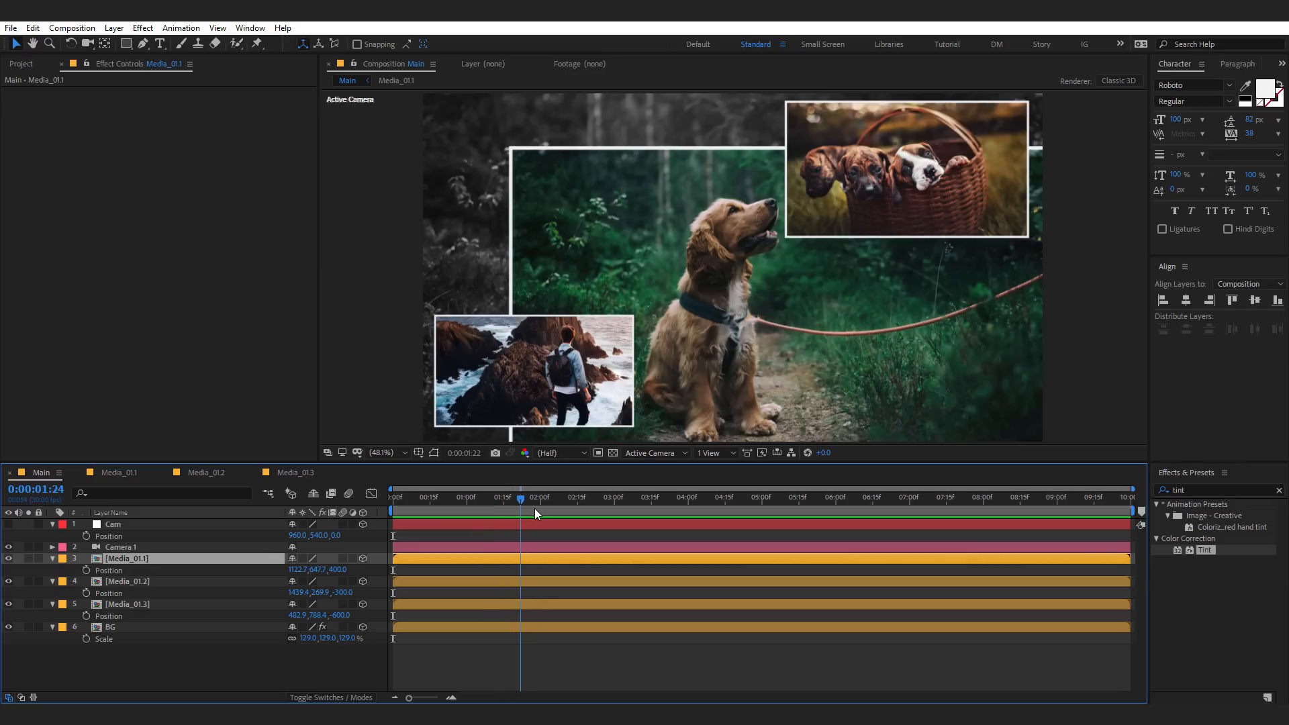
# - Move the current time to 0:00:02:00 and collapse the open properties of all layers in Main
pyautogui.moveTo(536, 512); pyautogui.dragTo(541, 512)
pyautogui.click(125, 525)
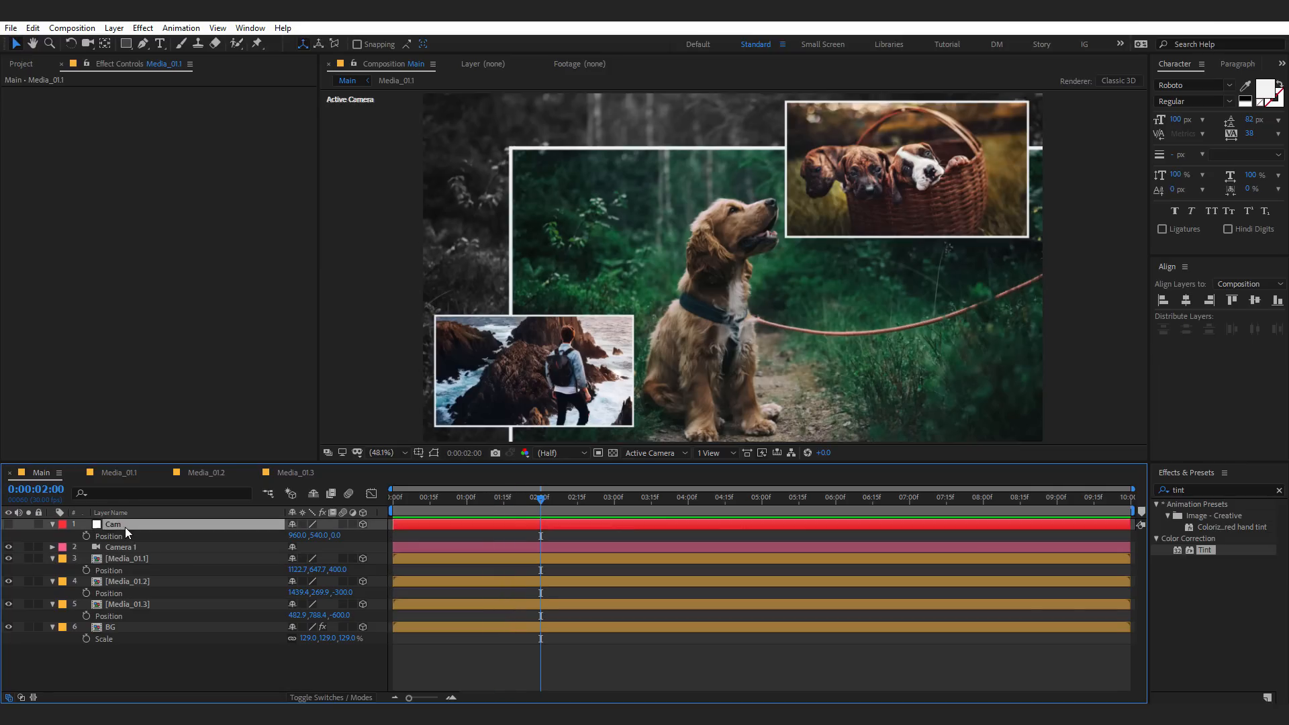
pyautogui.hotkey('ctrl', 'a')
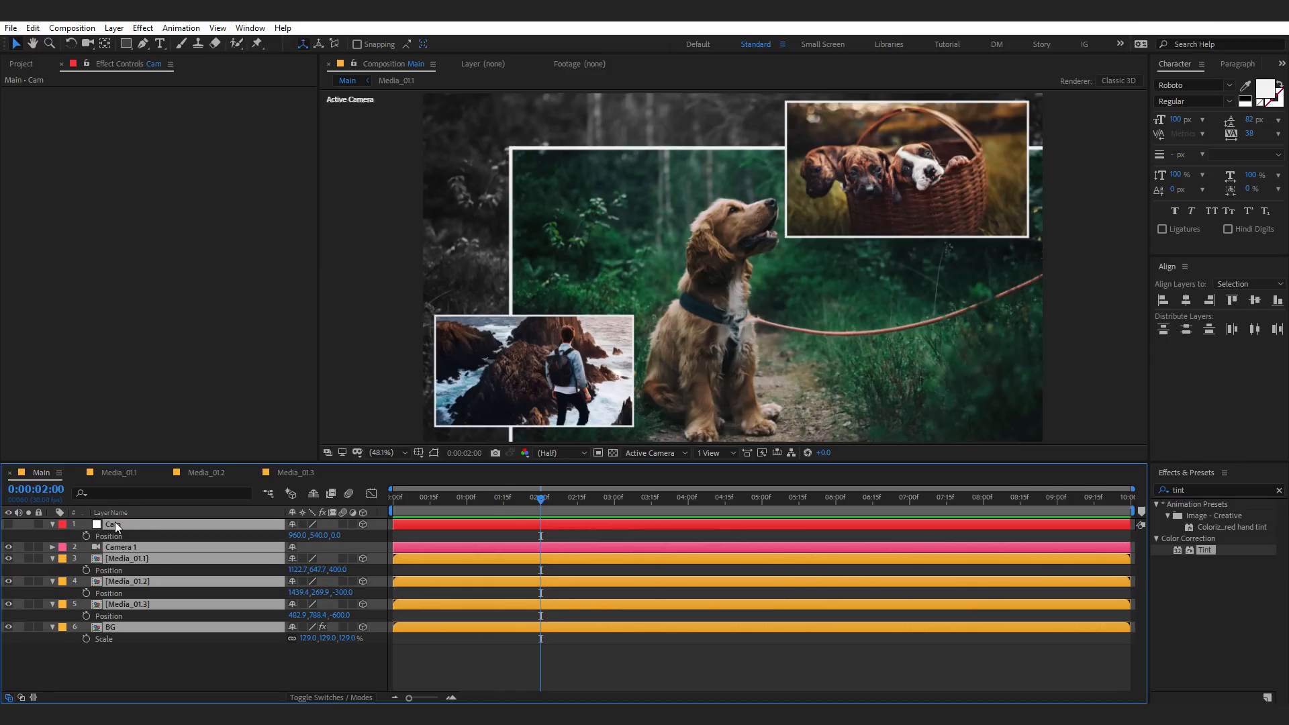
pyautogui.press('u')
pyautogui.hotkey('ctrl', 'shift', 'a')
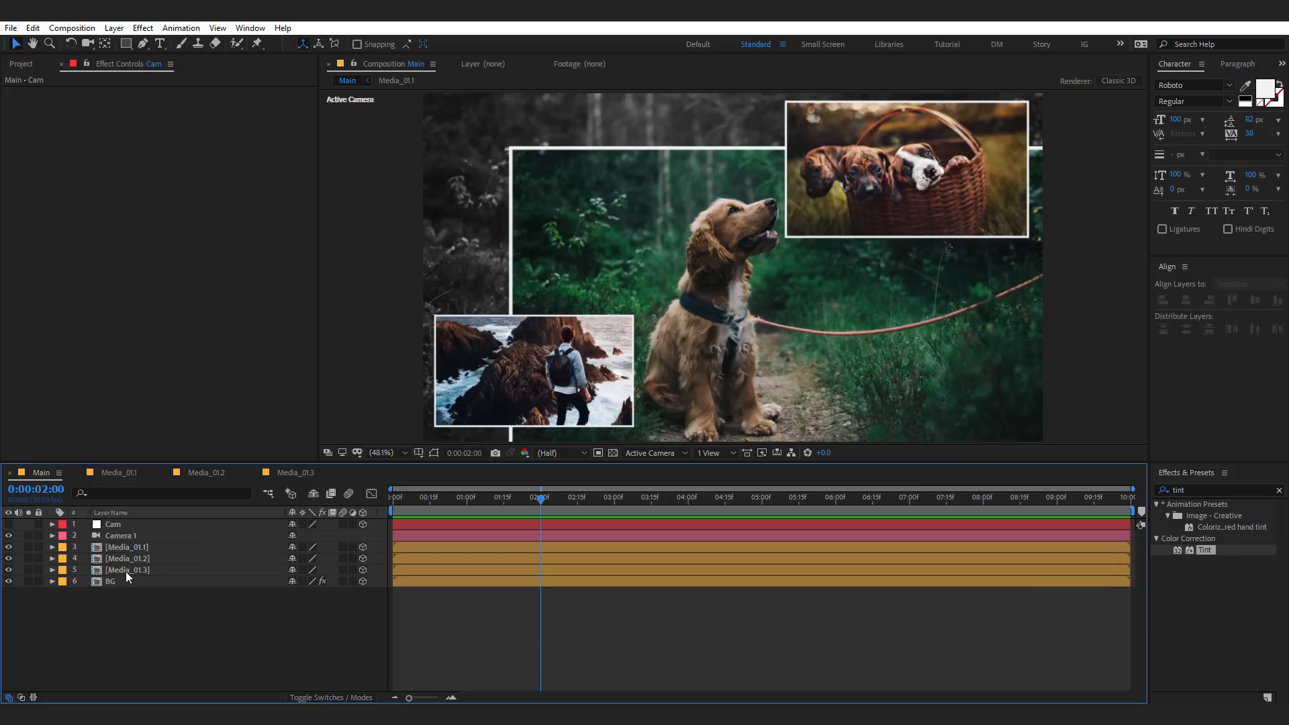
# - Keyframe the Cam null's Position at 0:00:02:00 and set its Z Position to 2000 at 0:00:00:00
pyautogui.click(113, 525)
pyautogui.press('p')
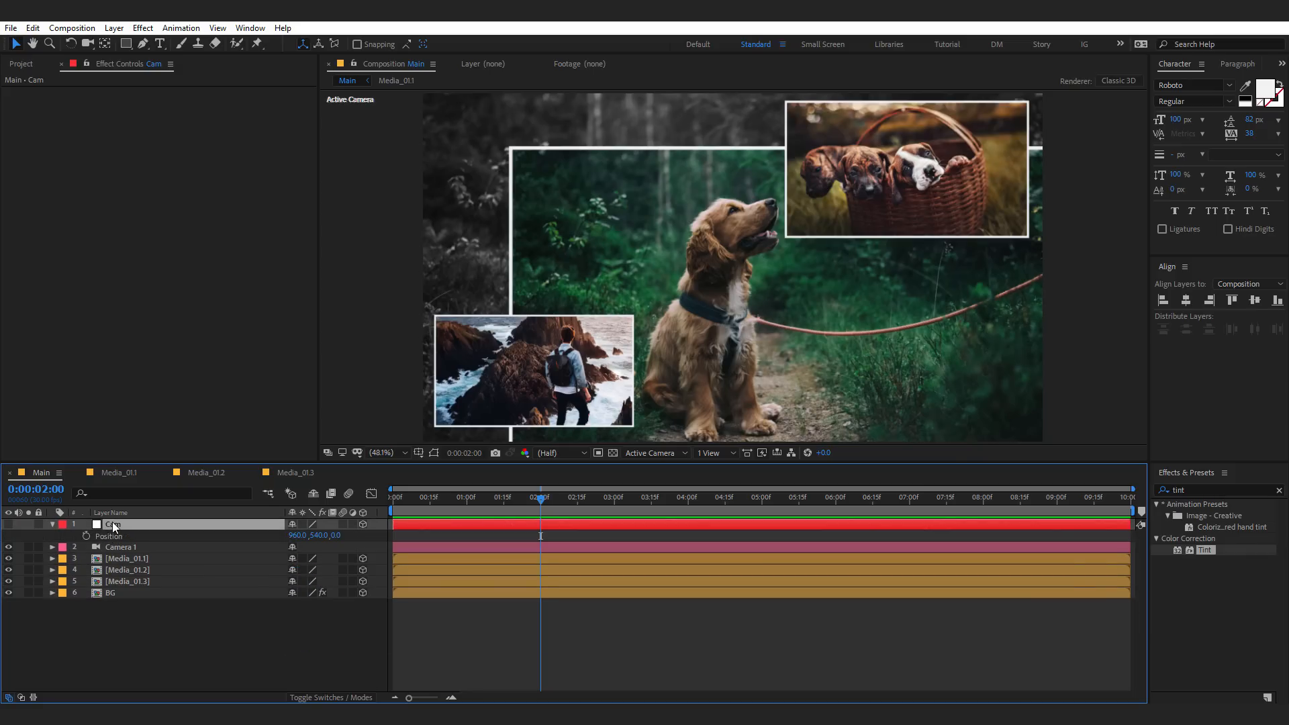
pyautogui.click(86, 535)
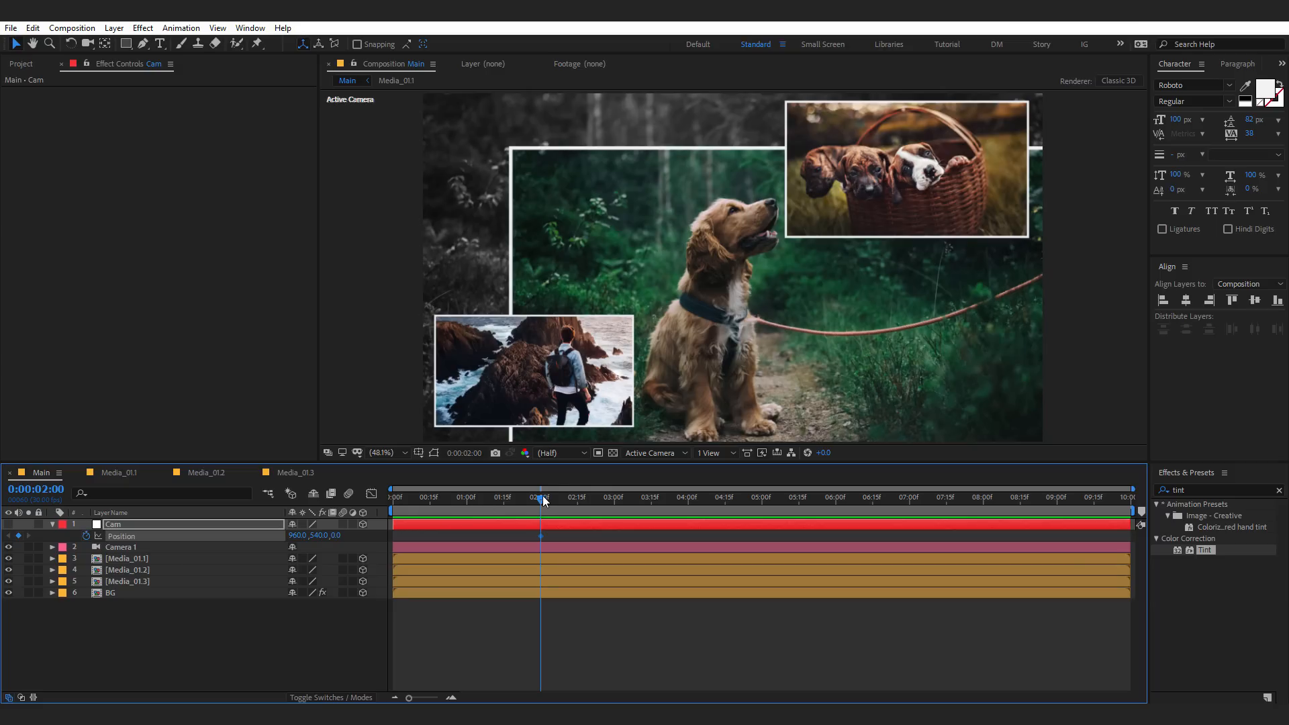
pyautogui.moveTo(541, 500); pyautogui.dragTo(462, 500)
pyautogui.press('Home')
pyautogui.moveTo(336, 540); pyautogui.dragTo(1219, 401)
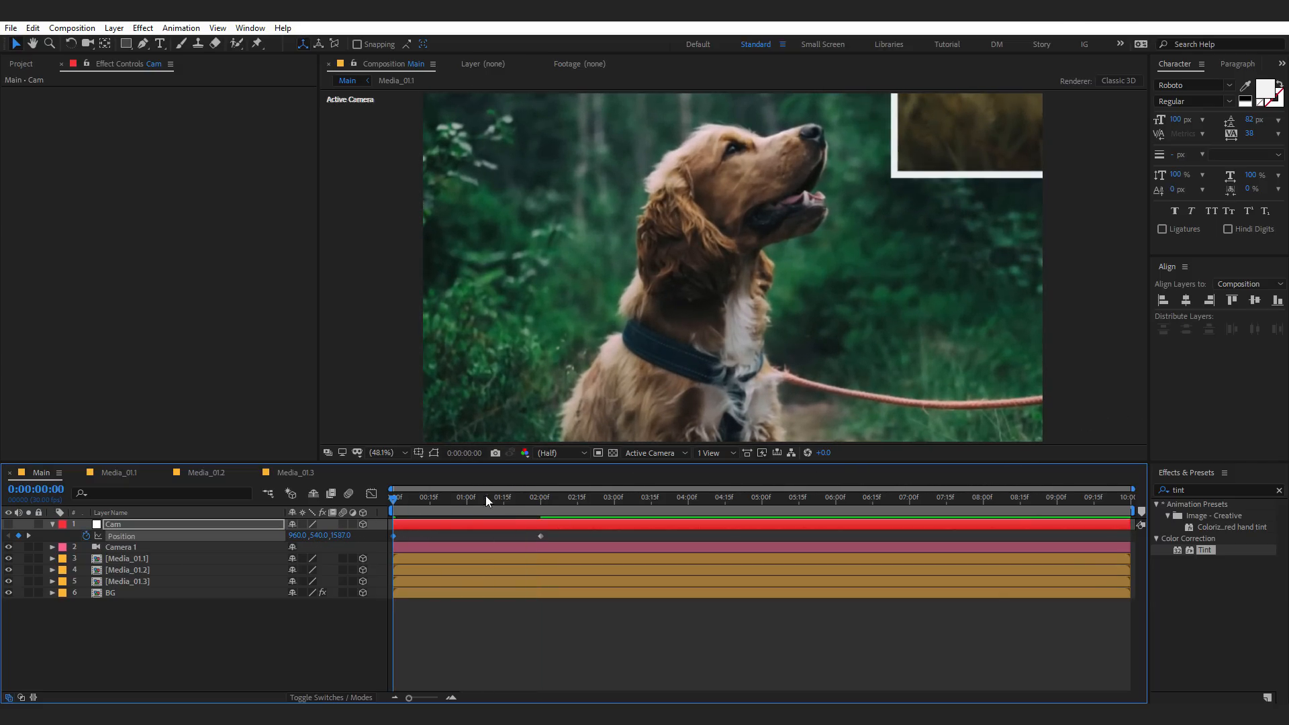
pyautogui.click(341, 535)
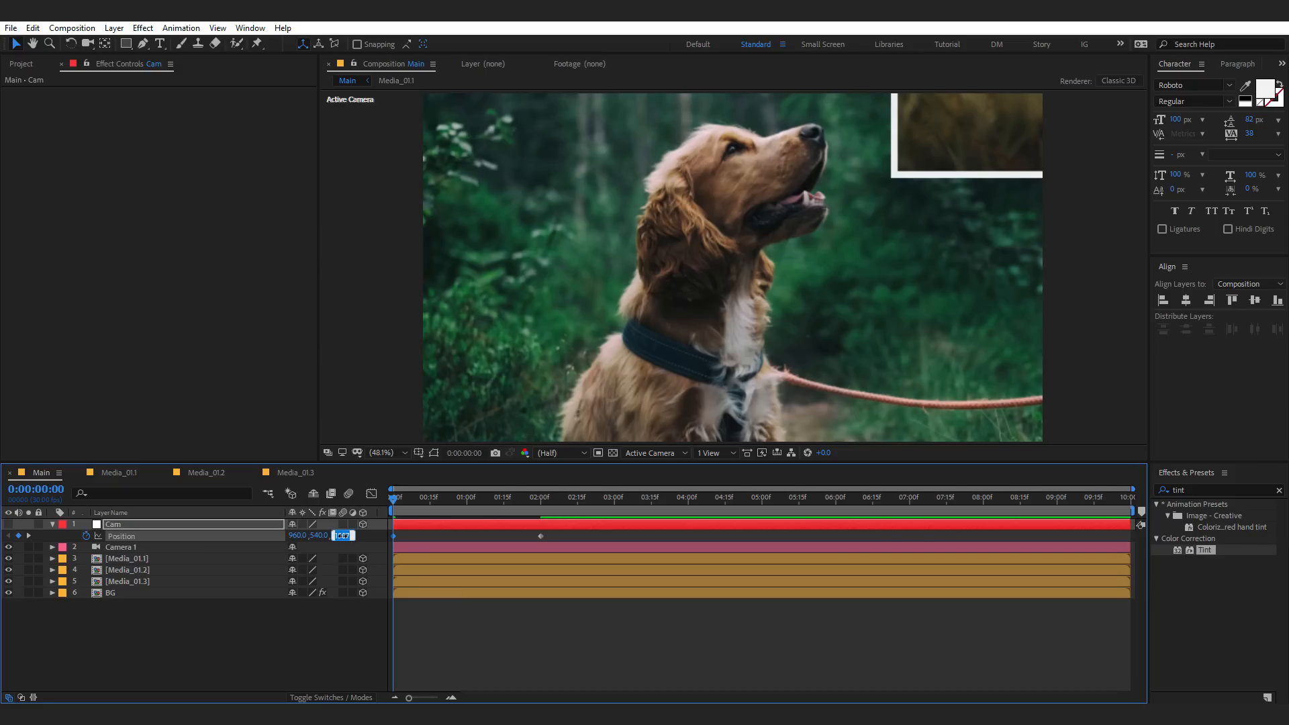
pyautogui.write('2000')
pyautogui.press('Return')
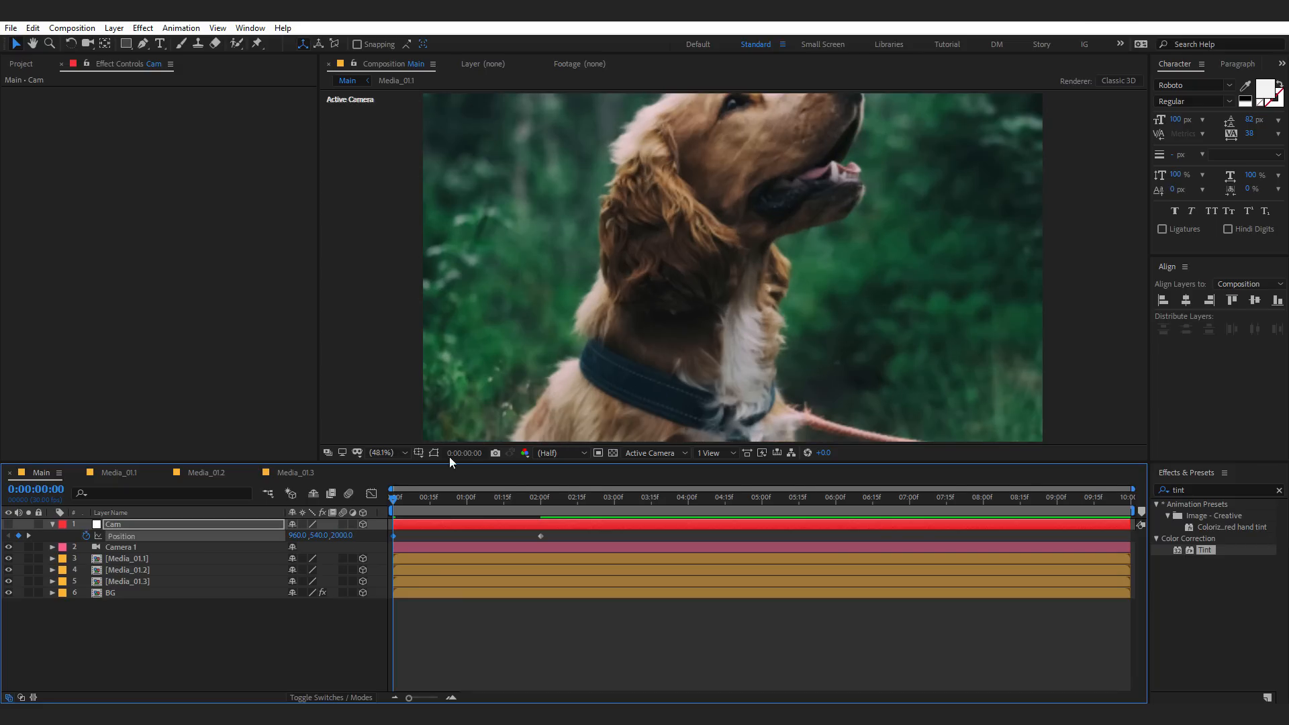
# - Add Position keyframes to Media_01.2 and Media_01.3 at 0:00:02:00
pyautogui.moveTo(409, 494); pyautogui.dragTo(531, 499)
pyautogui.moveTo(422, 505); pyautogui.dragTo(544, 500)
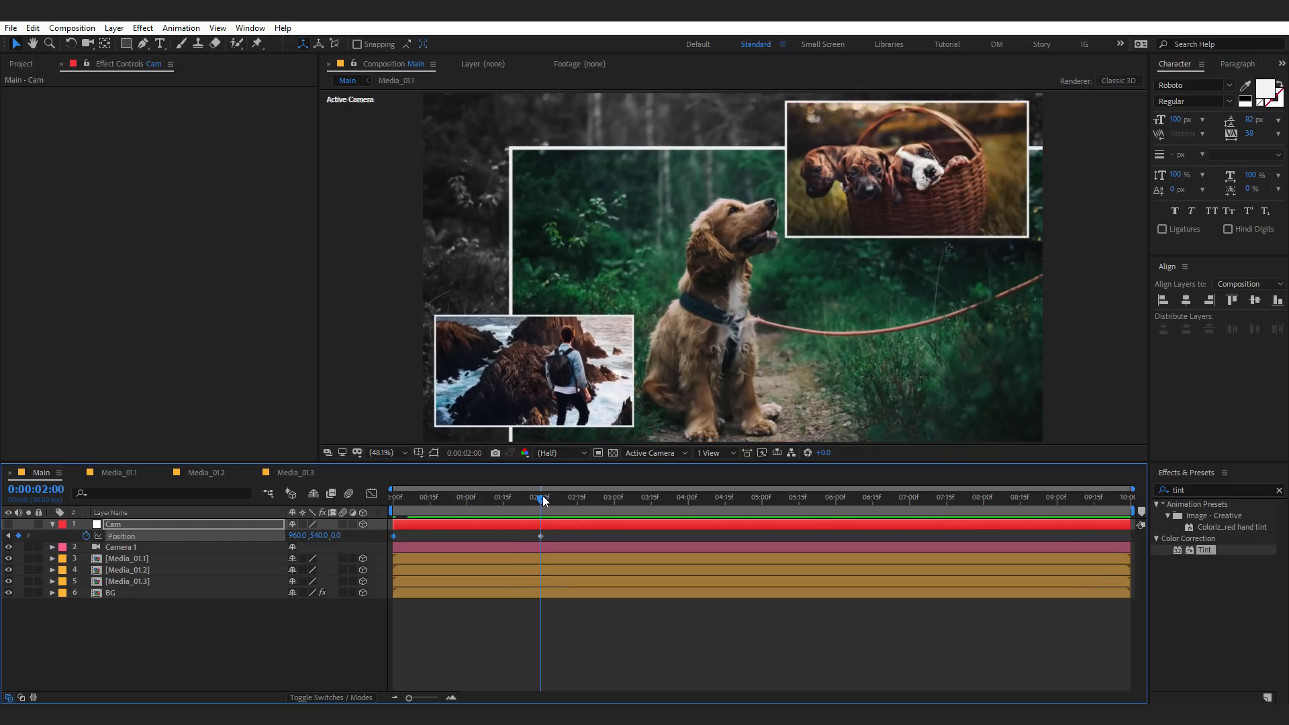
pyautogui.click(145, 570)
pyautogui.keyDown('shift'); pyautogui.click(141, 581); pyautogui.keyUp('shift')
pyautogui.press('p')
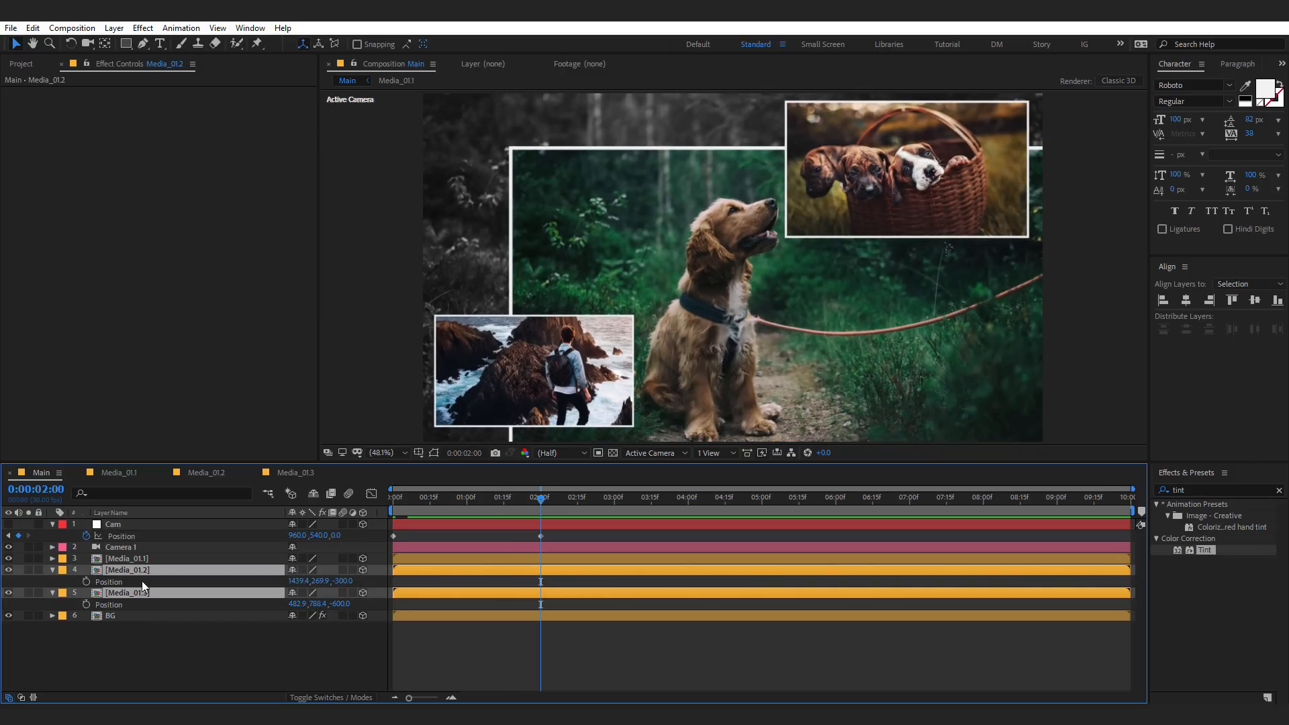
pyautogui.click(86, 581)
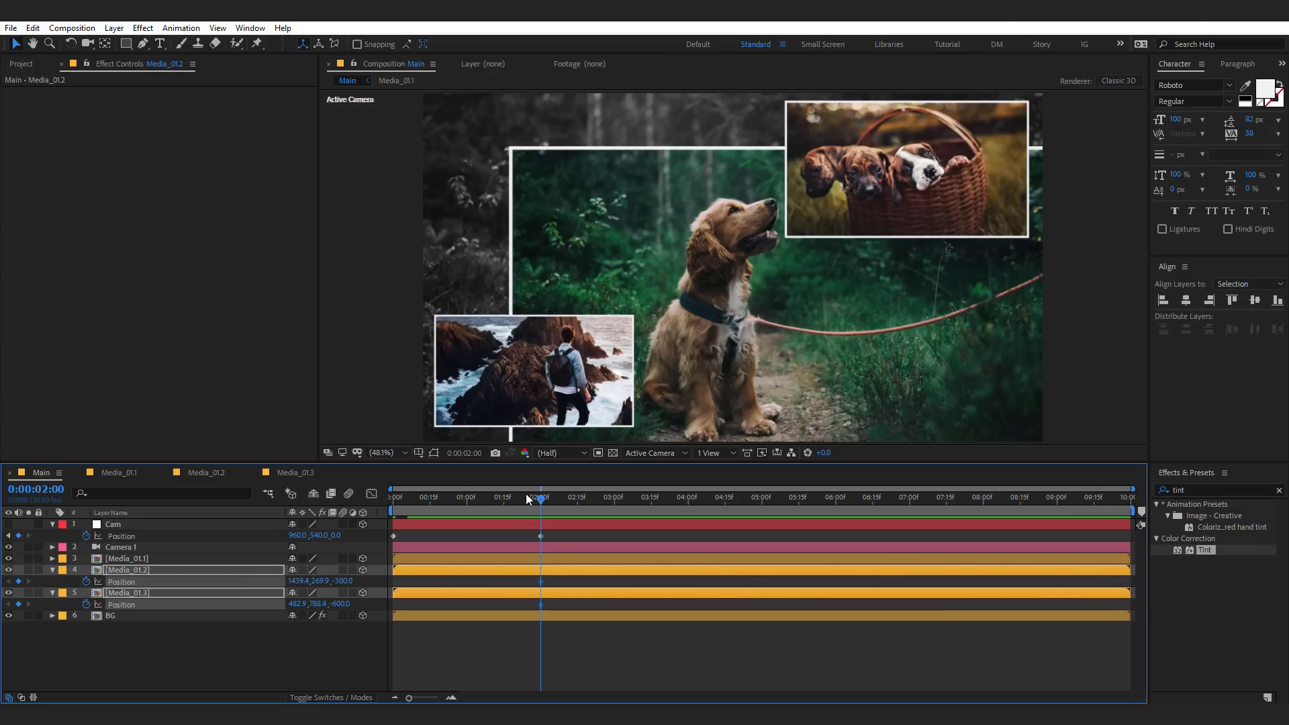
# - Move the current time to 0:00:00:00 and show the layer controls around the photos in the composition view
pyautogui.press('Home')
pyautogui.click(231, 636)
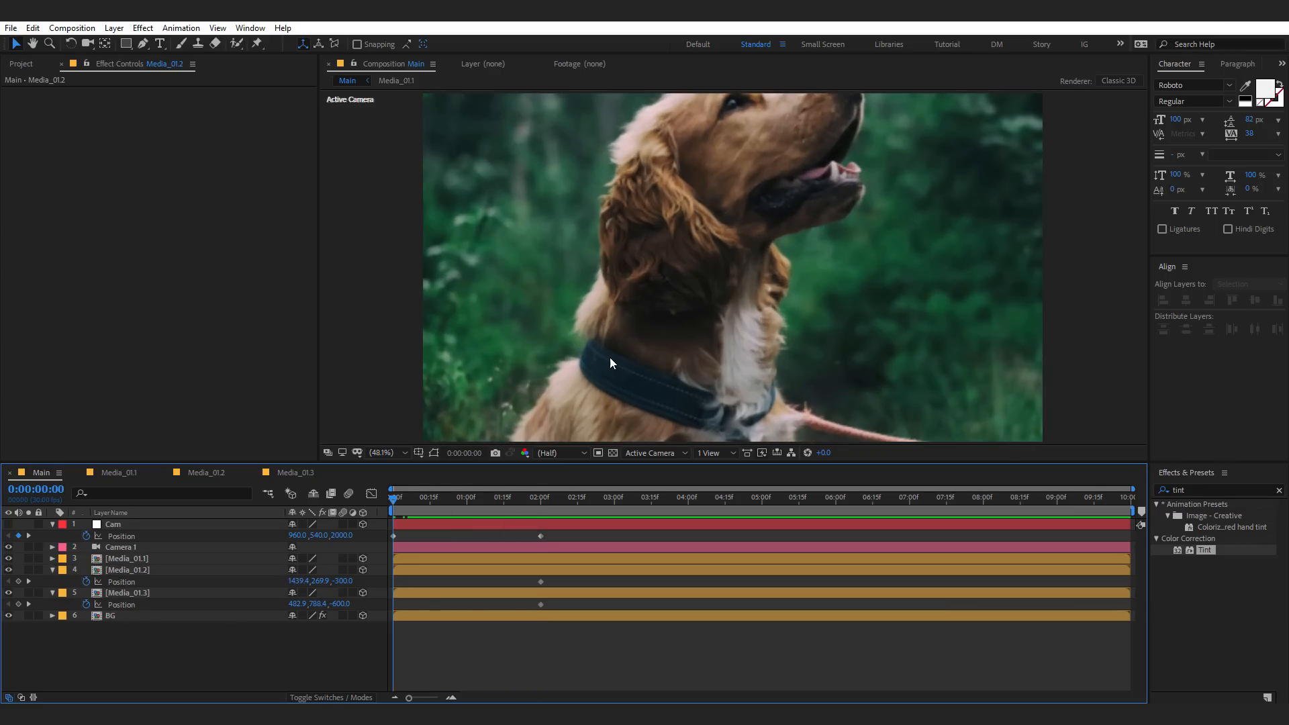
pyautogui.press(',')
pyautogui.press(',')
pyautogui.press(',')
pyautogui.press(',')
pyautogui.press(',')
pyautogui.press(',')
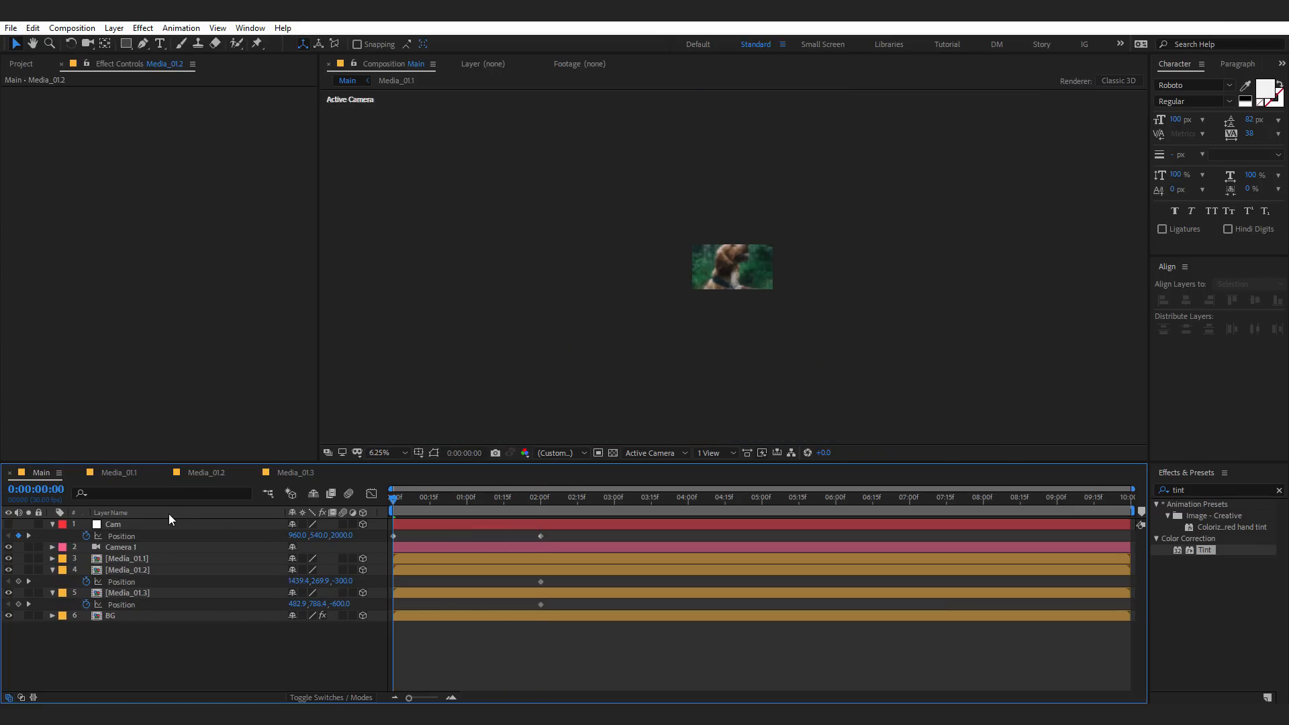
pyautogui.hotkey('ctrl', 'shift', 'h')
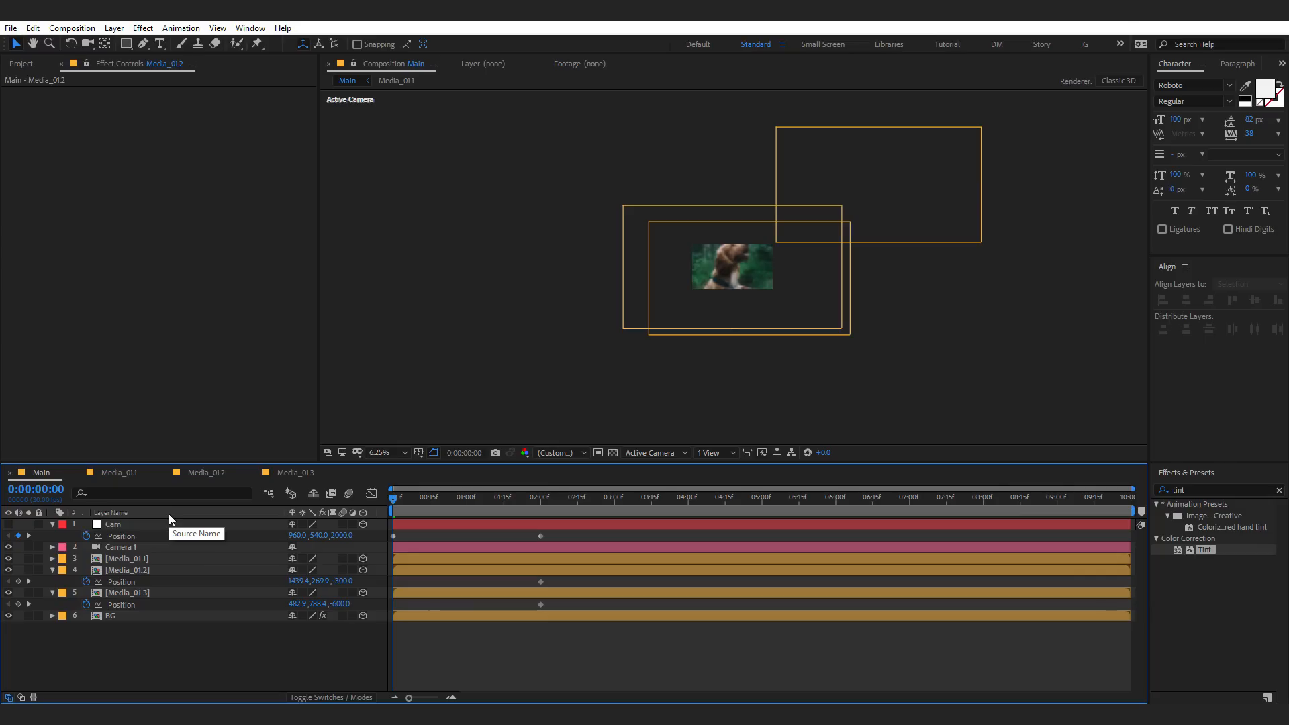
# - At 0:00:00:00, set the Y Position of Media_01.3 to about 848.4 and of Media_01.2 to about 176.9
pyautogui.click(122, 570)
pyautogui.click(131, 591)
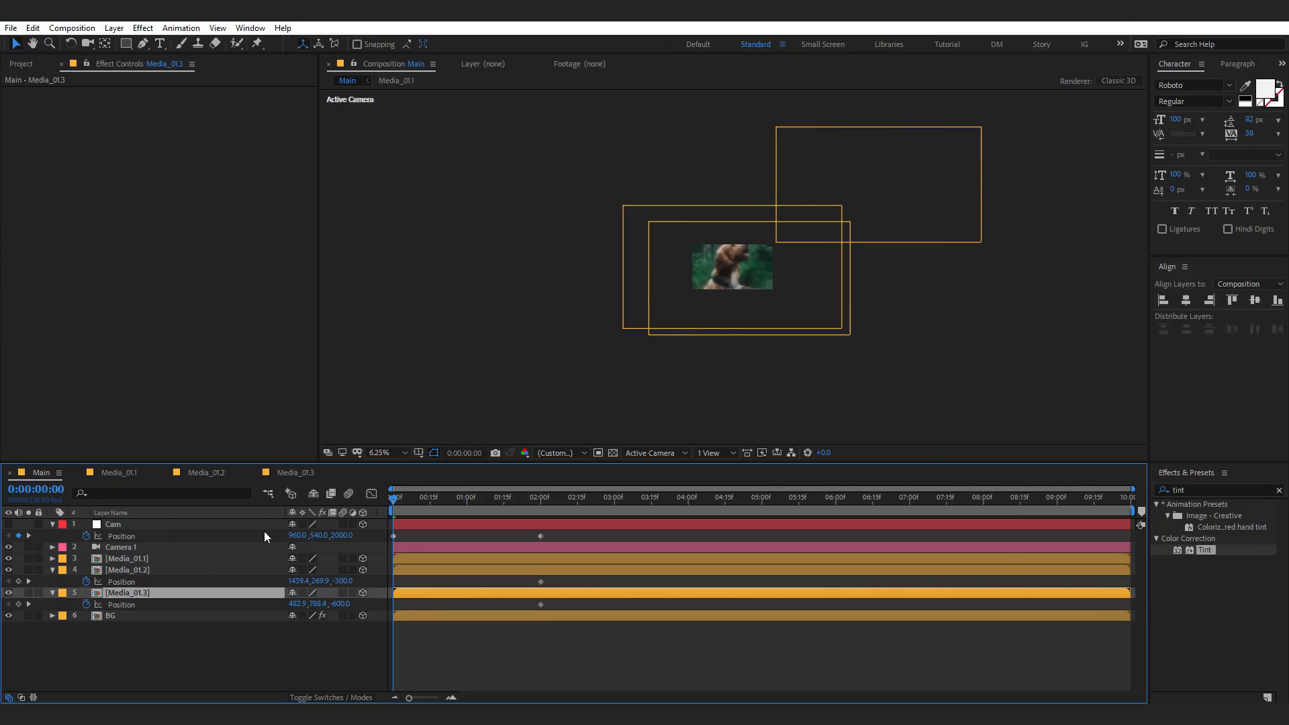
pyautogui.press(',')
pyautogui.press(',')
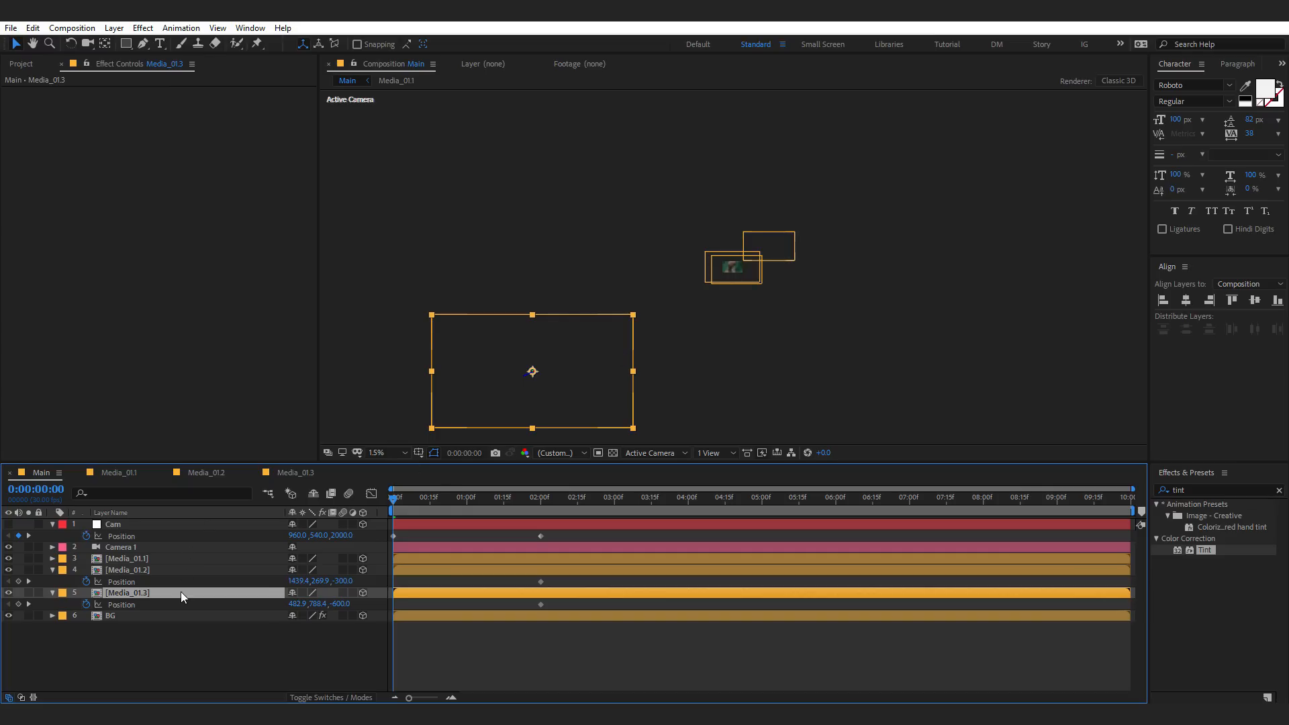
pyautogui.moveTo(339, 606); pyautogui.dragTo(252, 581)
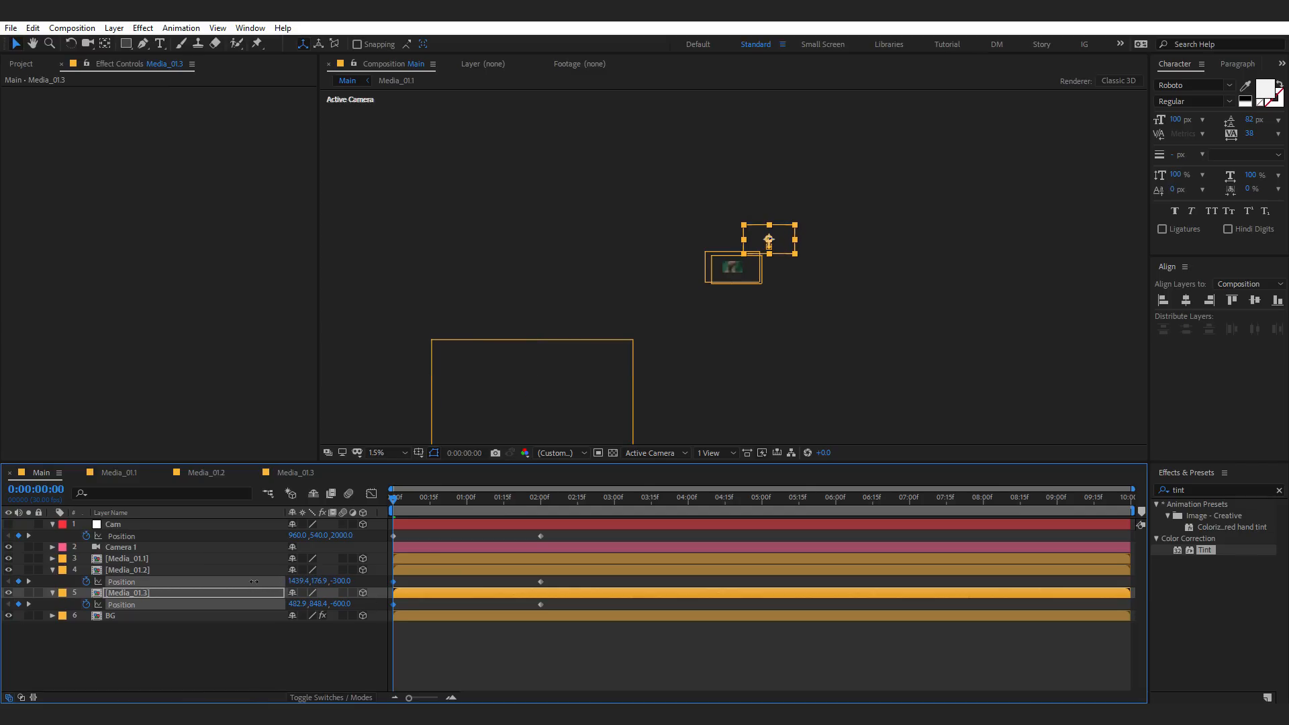
pyautogui.click(341, 567)
pyautogui.scroll(4, 650, 317)
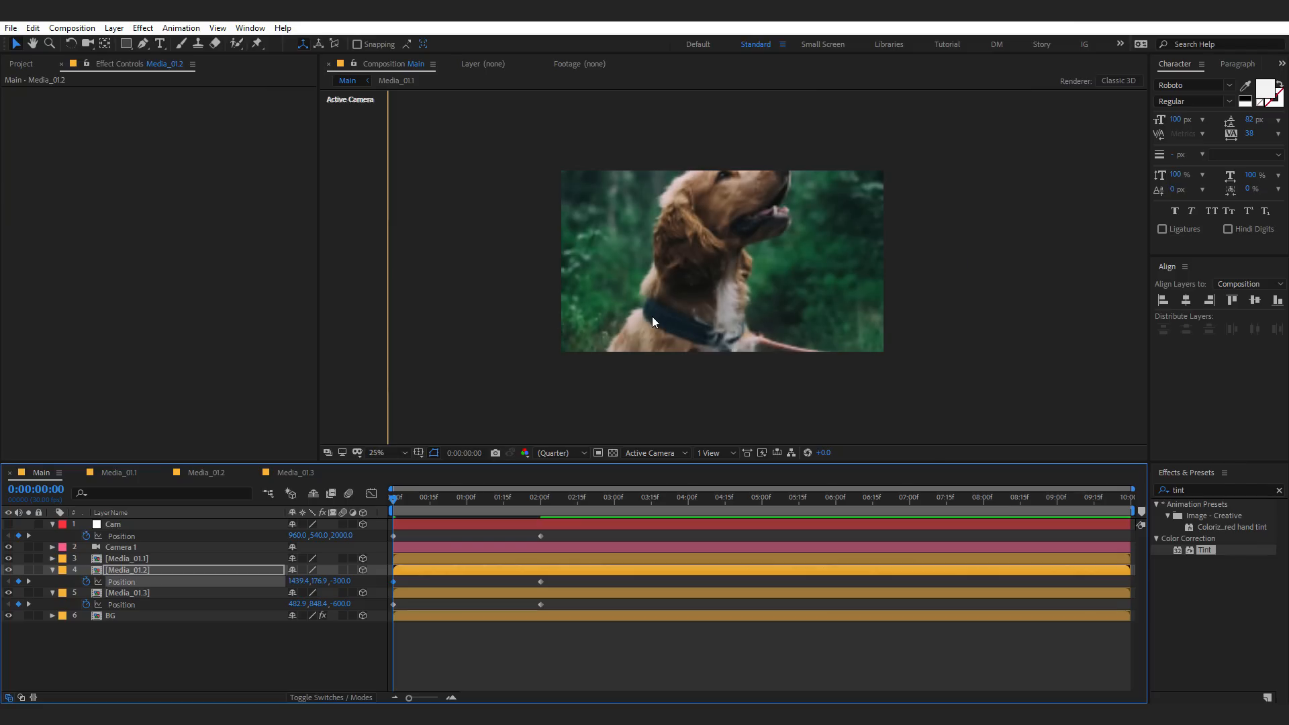
# - Apply Easy Ease to all Position keyframes of Cam, Media_01.2 and Media_01.3
pyautogui.moveTo(393, 502); pyautogui.dragTo(455, 522)
pyautogui.moveTo(570, 534); pyautogui.dragTo(383, 616)
pyautogui.press('F9')
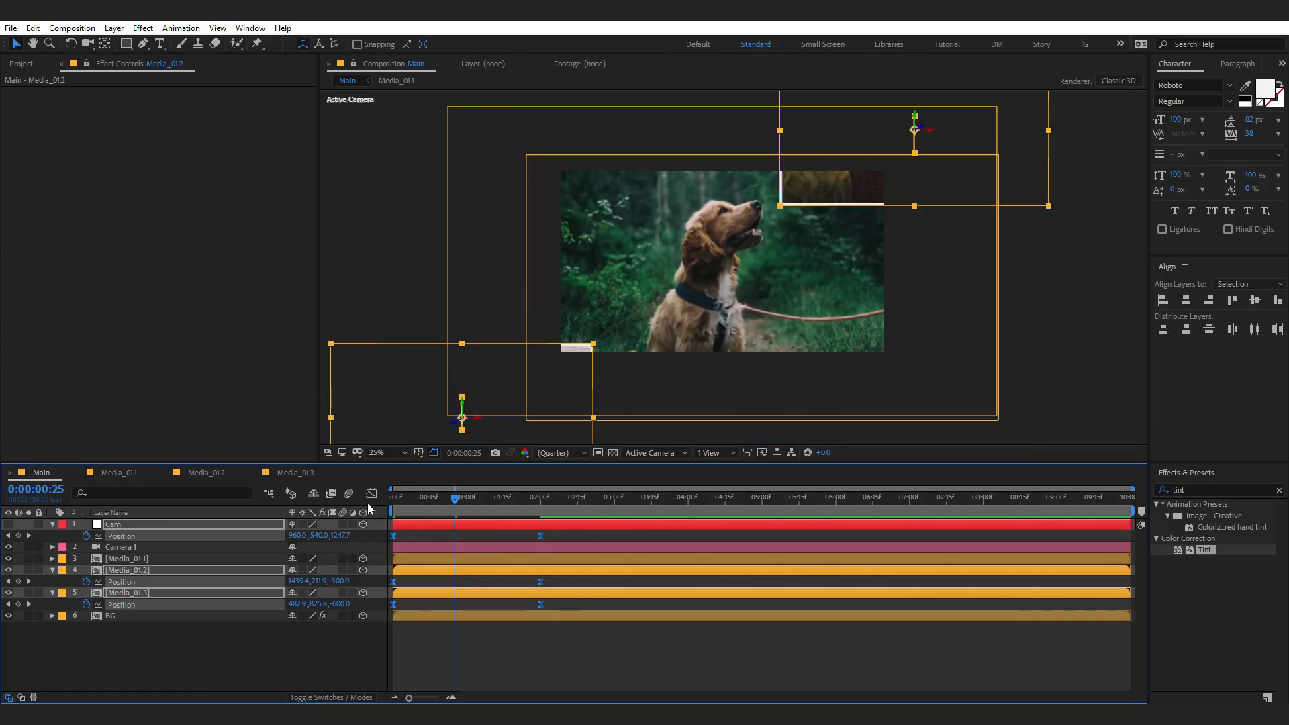
# - Reshape the speed graph of the selected Position keyframes into an early peak with a long ease-out, and preview the motion
pyautogui.click(370, 496)
pyautogui.rightClick(580, 580)
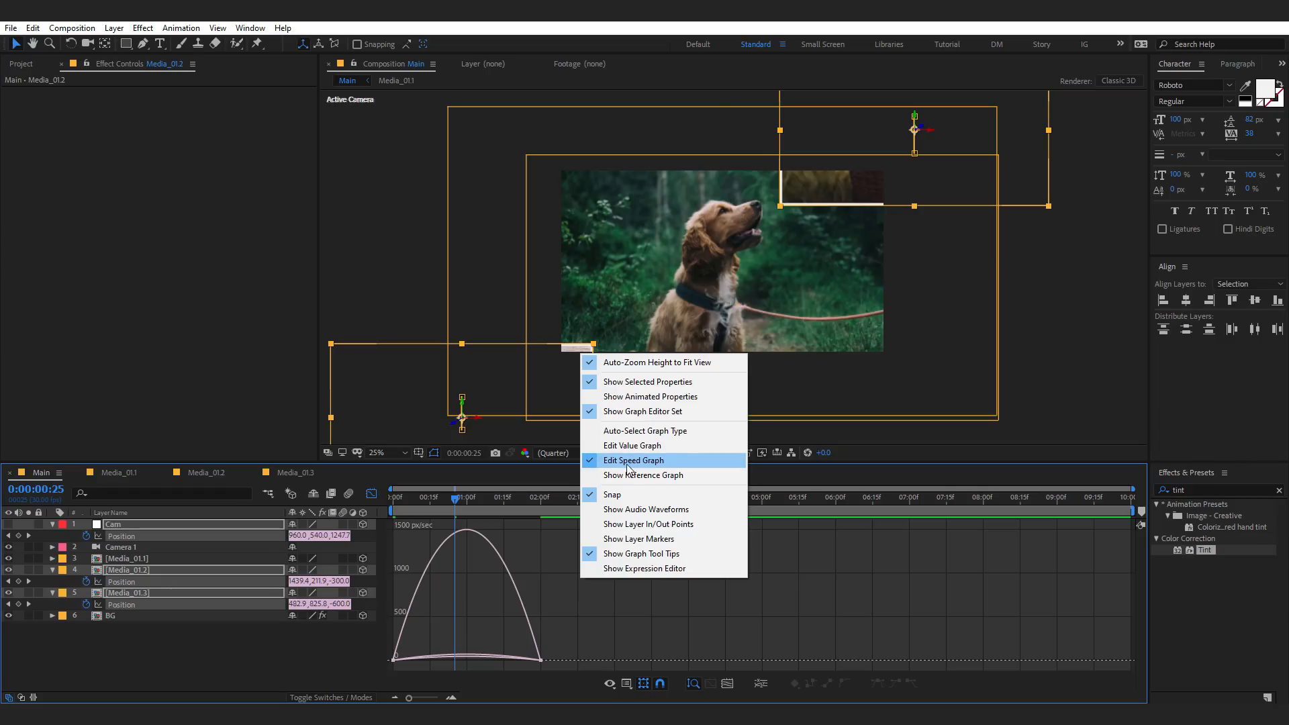
pyautogui.moveTo(564, 626); pyautogui.dragTo(429, 659)
pyautogui.press('space')
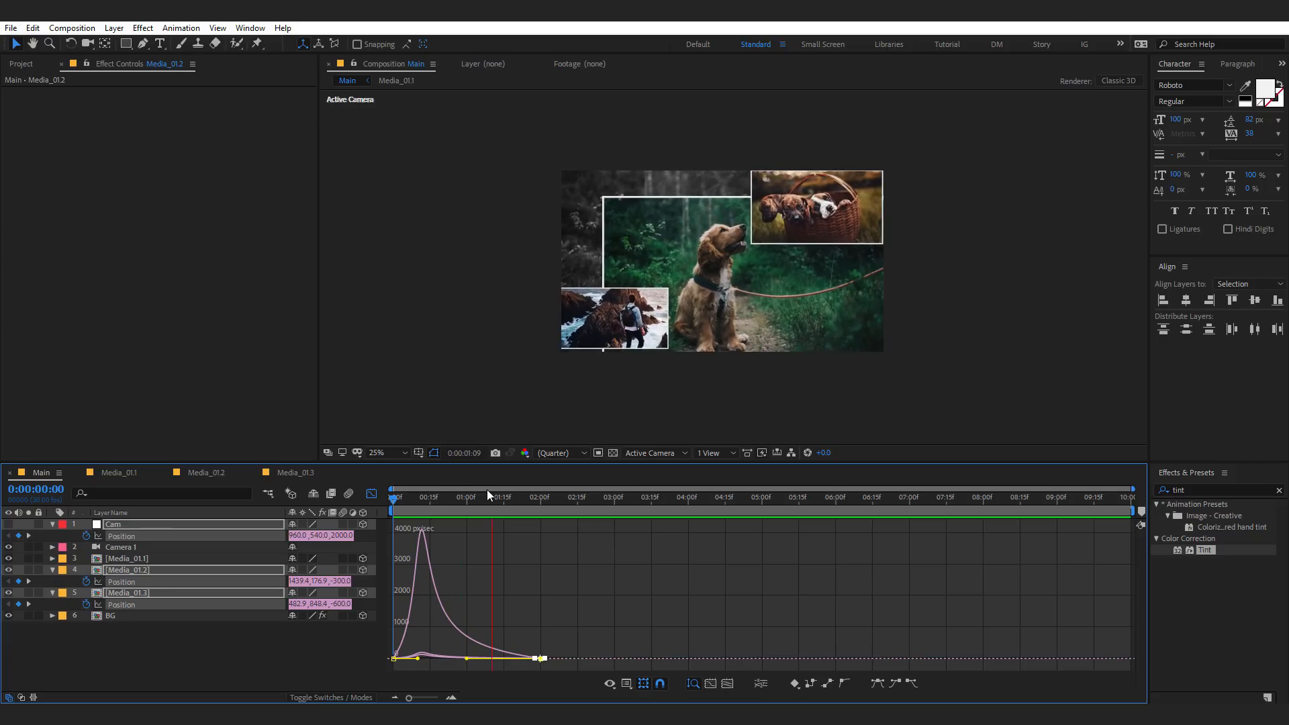
pyautogui.press('space')
pyautogui.click(371, 494)
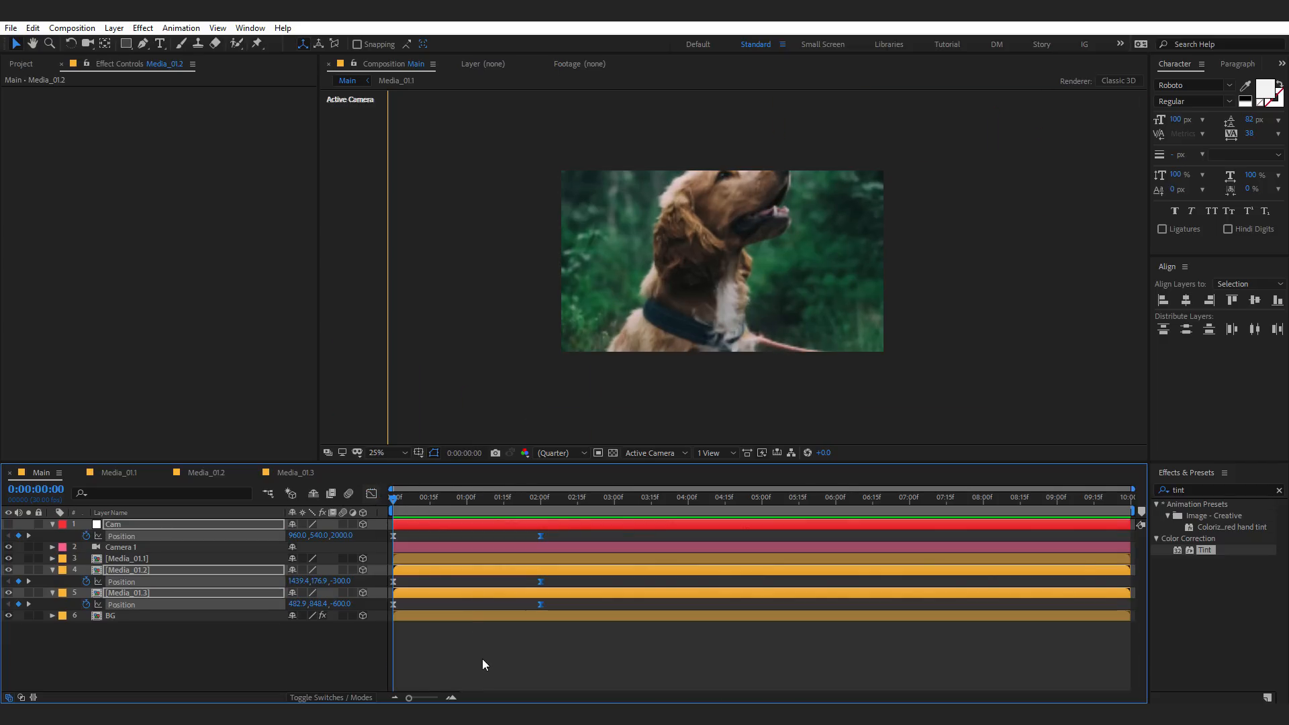
# - Scrub the animation to 0:00:03:03 and hide the layer controls in the composition view
pyautogui.click(482, 666)
pyautogui.moveTo(496, 506); pyautogui.dragTo(623, 497)
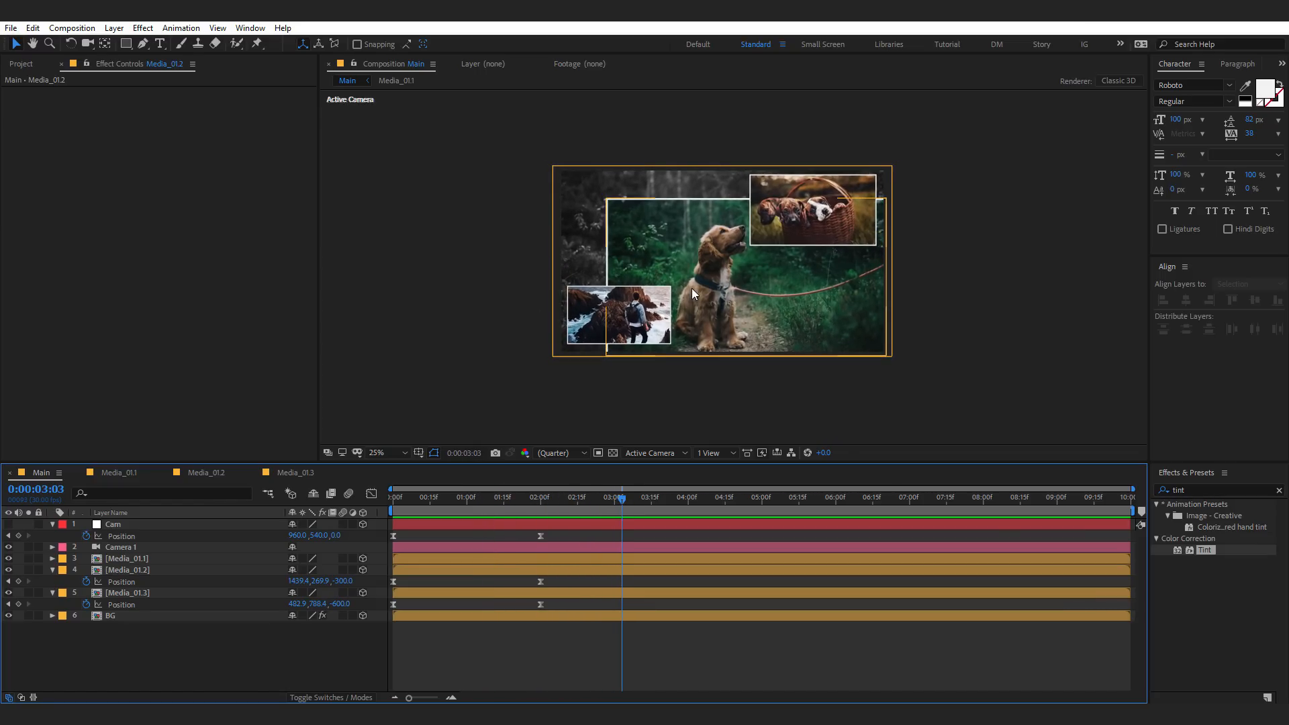
pyautogui.hotkey('ctrl', 'shift', 'h')
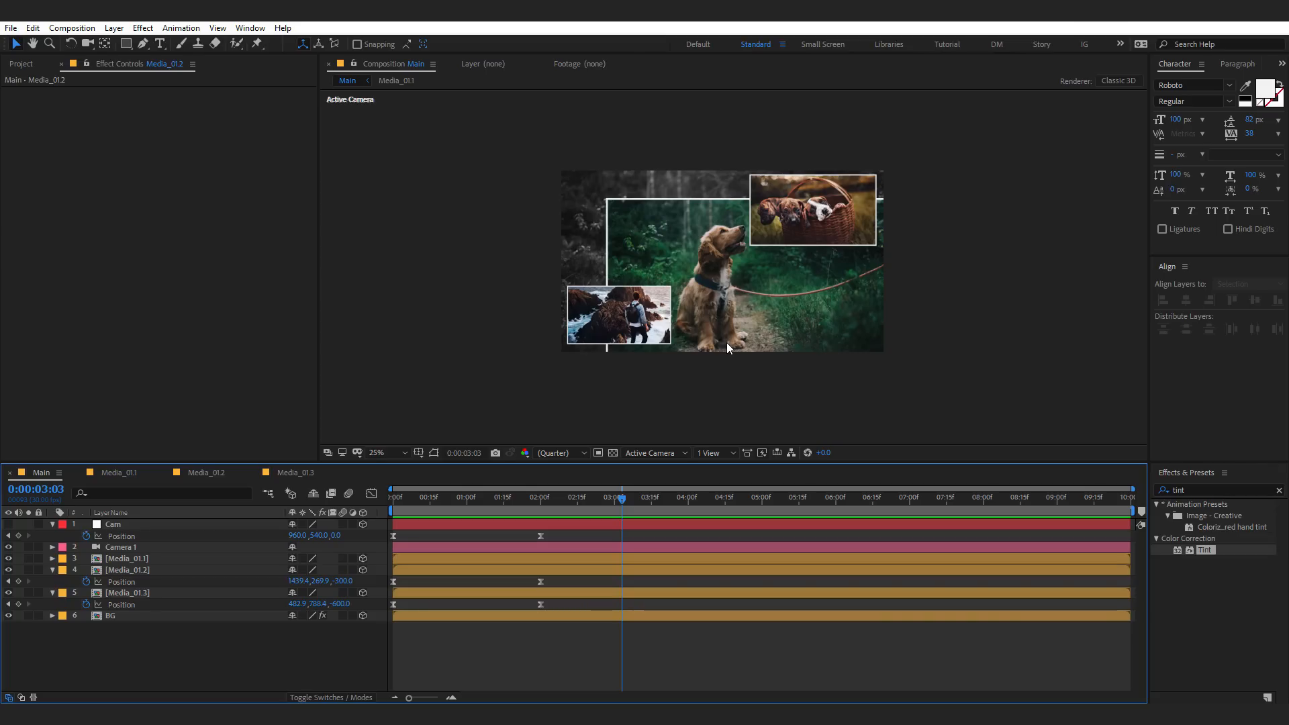
# - Keyframe the Cam null's Anchor Point at 0:00:00:00 and set its Z value to 119 at 0:00:06:00
pyautogui.moveTo(545, 494); pyautogui.dragTo(373, 504)
pyautogui.click(118, 524)
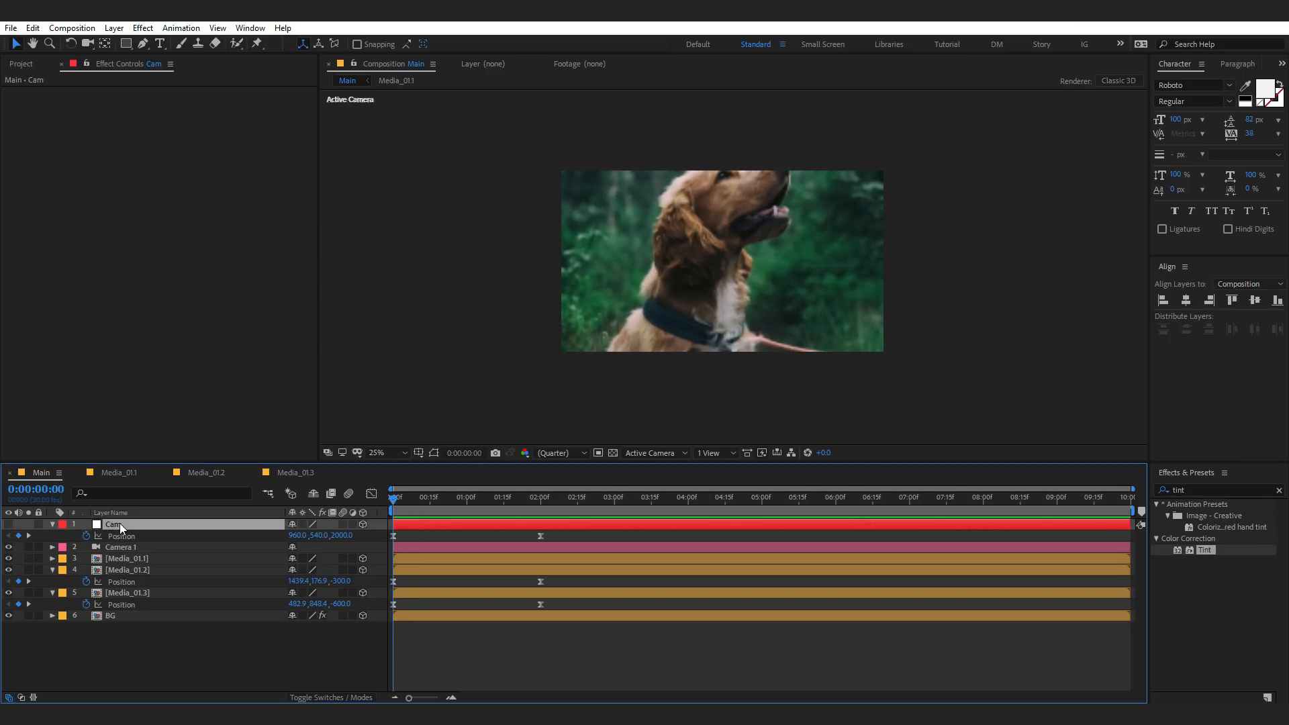
pyautogui.press('a')
pyautogui.click(86, 535)
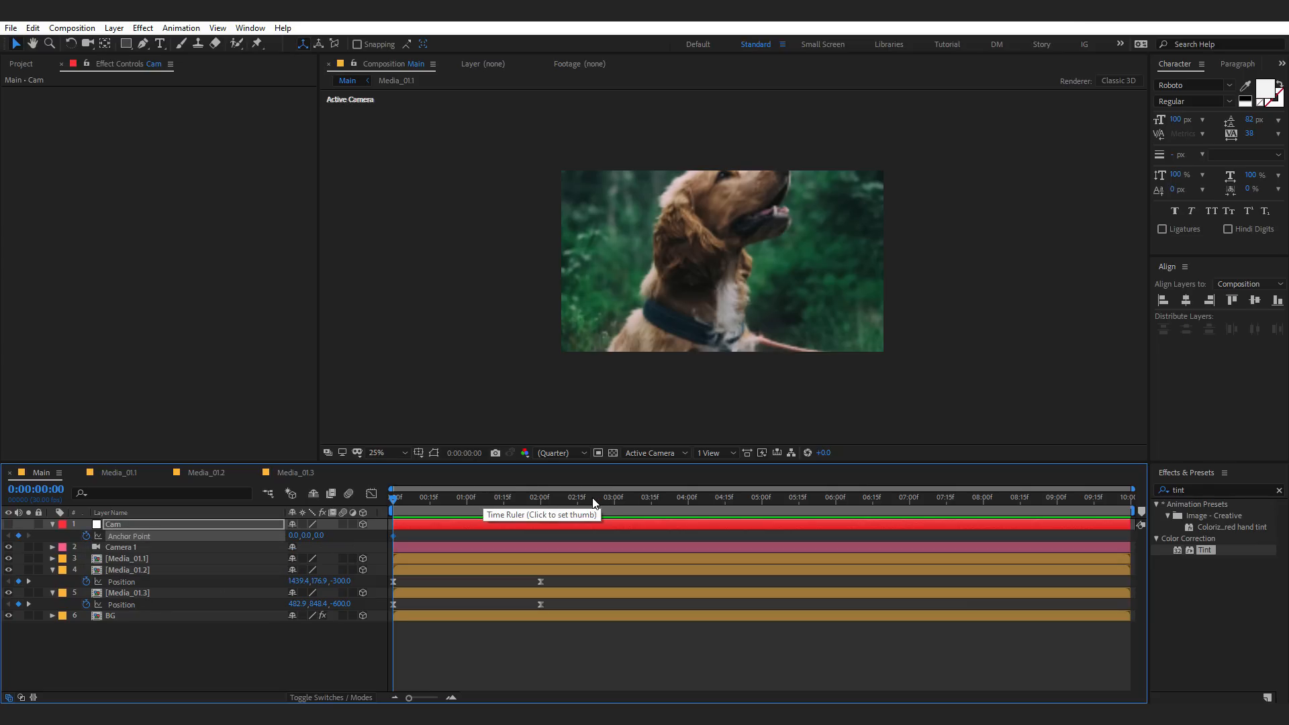
pyautogui.moveTo(593, 502); pyautogui.dragTo(836, 526)
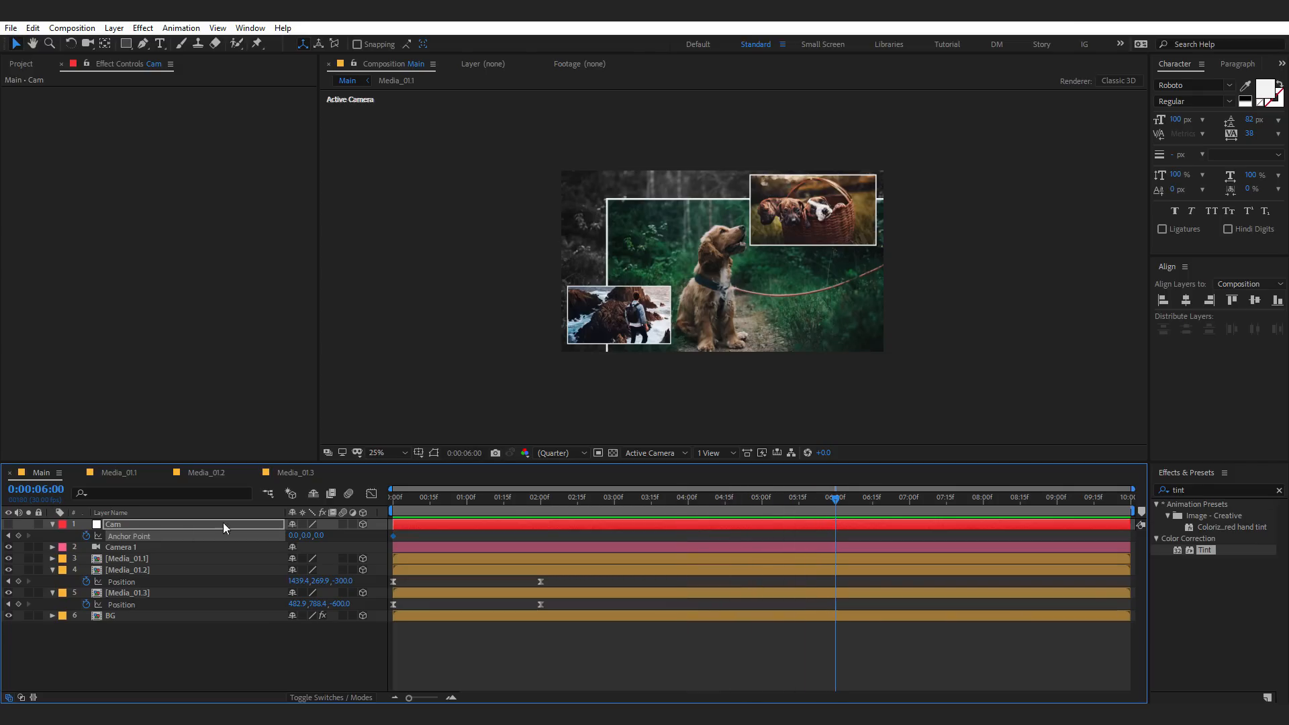
pyautogui.moveTo(320, 536); pyautogui.dragTo(398, 539)
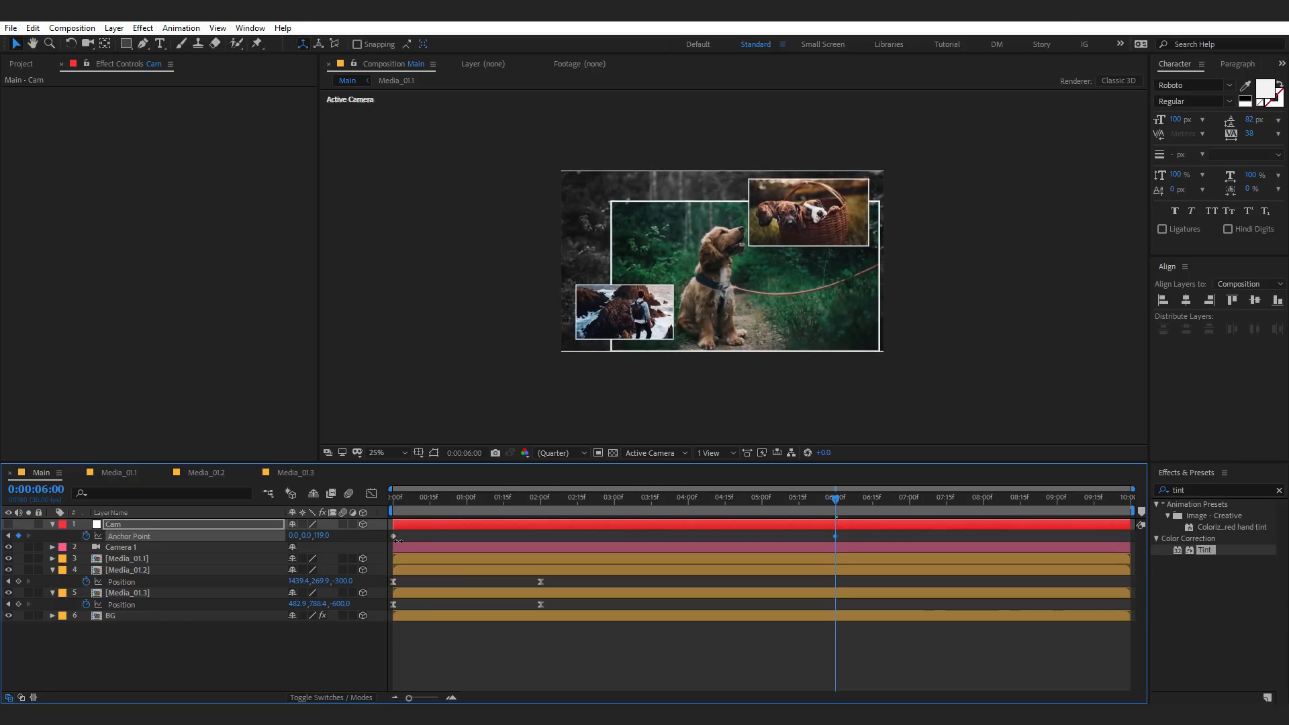
# - Set the BG layer's Scale to 140%
pyautogui.click(127, 614)
pyautogui.press('s')
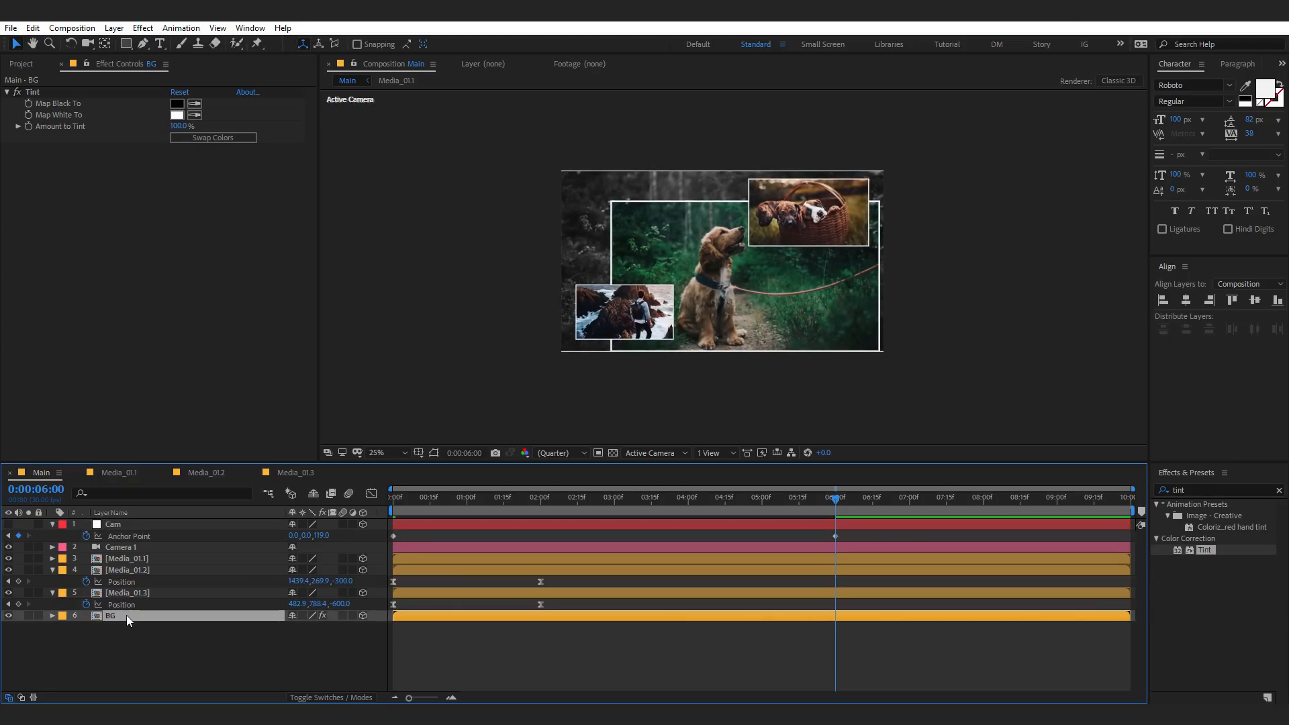
pyautogui.click(348, 627)
pyautogui.write('140')
pyautogui.click(352, 634)
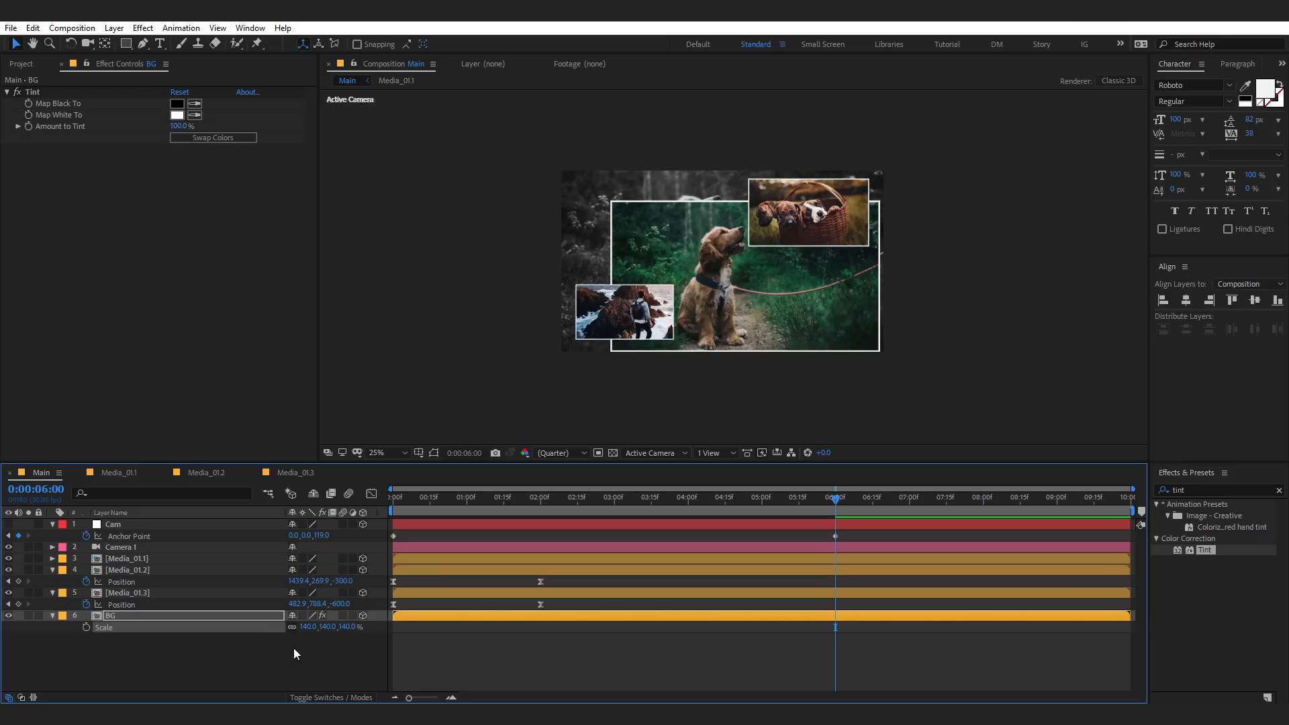
# - Preview the camera move in Main from near the start and scrub through it to 0:00:05:11
pyautogui.click(403, 501)
pyautogui.press('space')
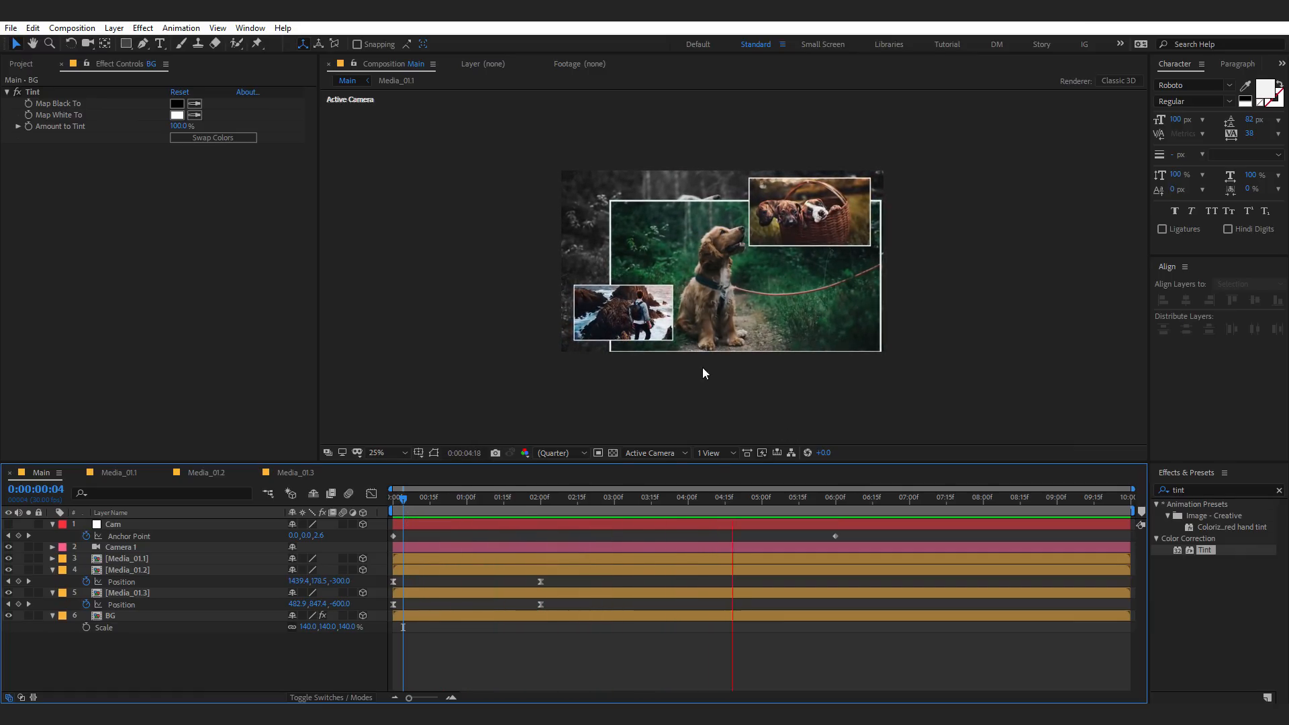
pyautogui.moveTo(505, 502); pyautogui.dragTo(789, 502)
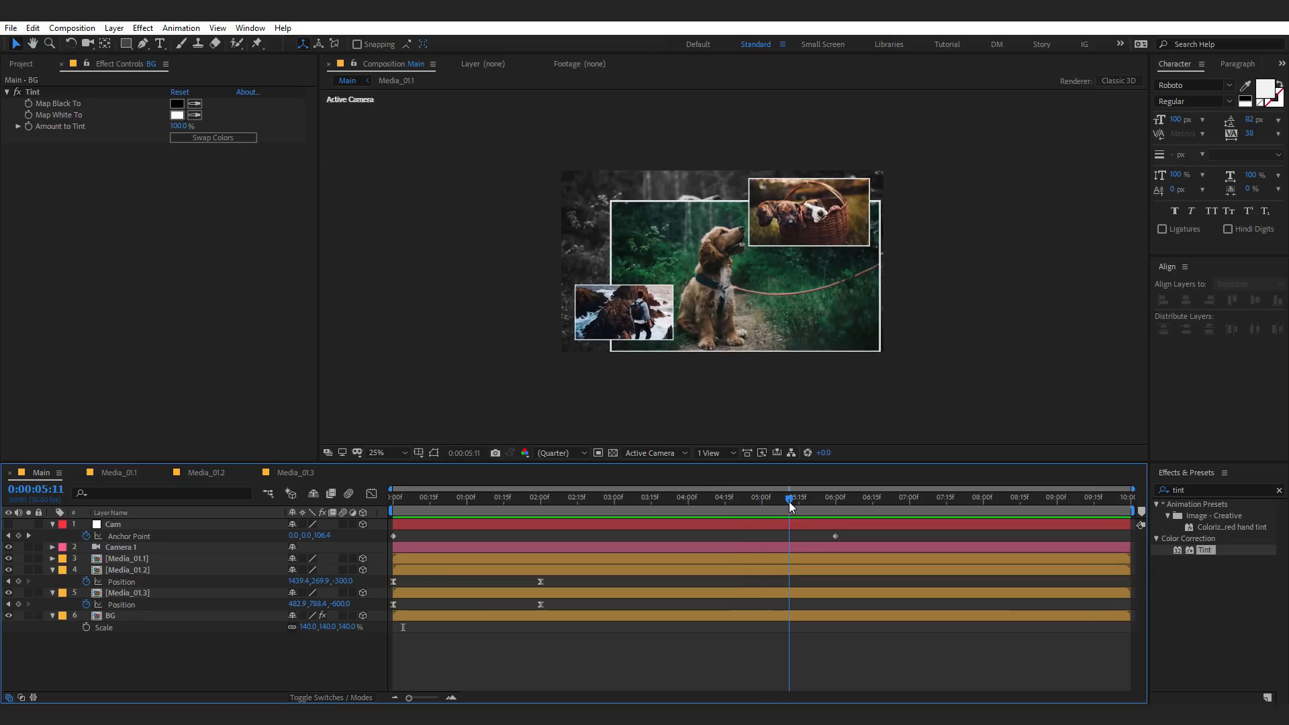
# - Nudge the Media_01.1 photo slightly upward and scrub through the enlarged view to check the layout
pyautogui.click(130, 560)
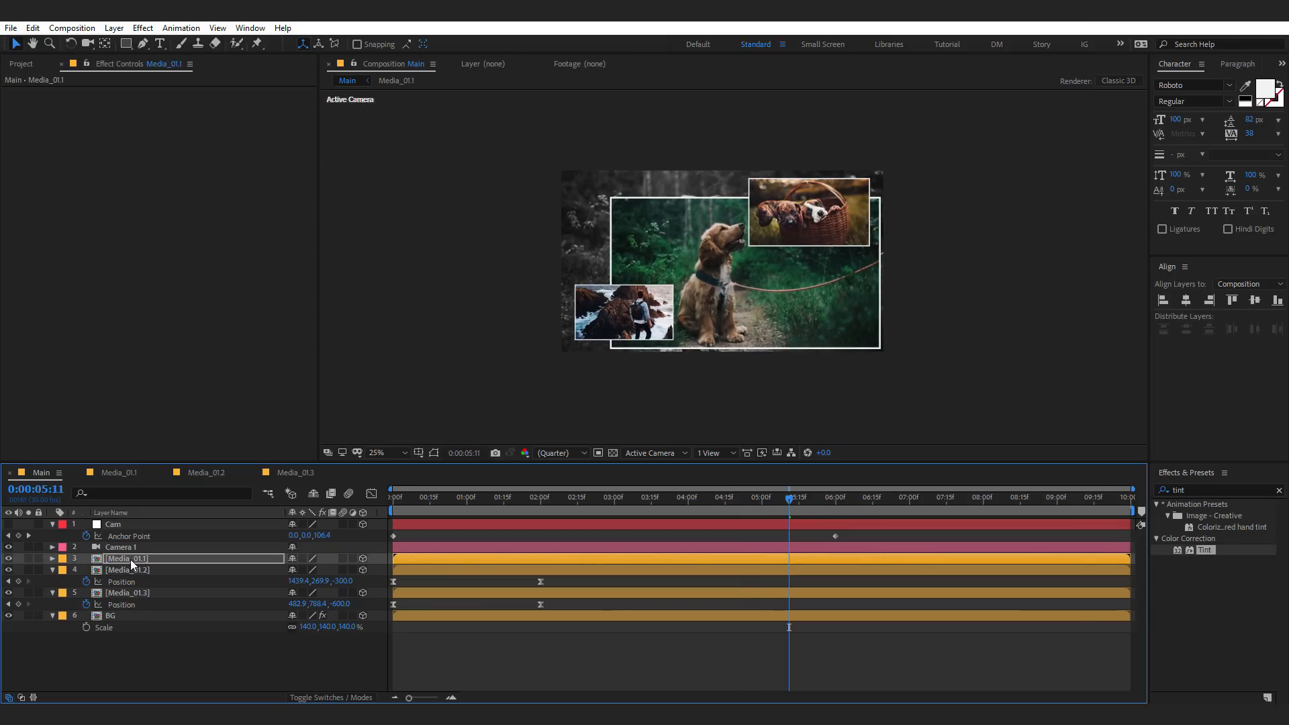
pyautogui.click(216, 687)
pyautogui.moveTo(442, 500); pyautogui.dragTo(723, 544)
pyautogui.press('.')
pyautogui.press('.')
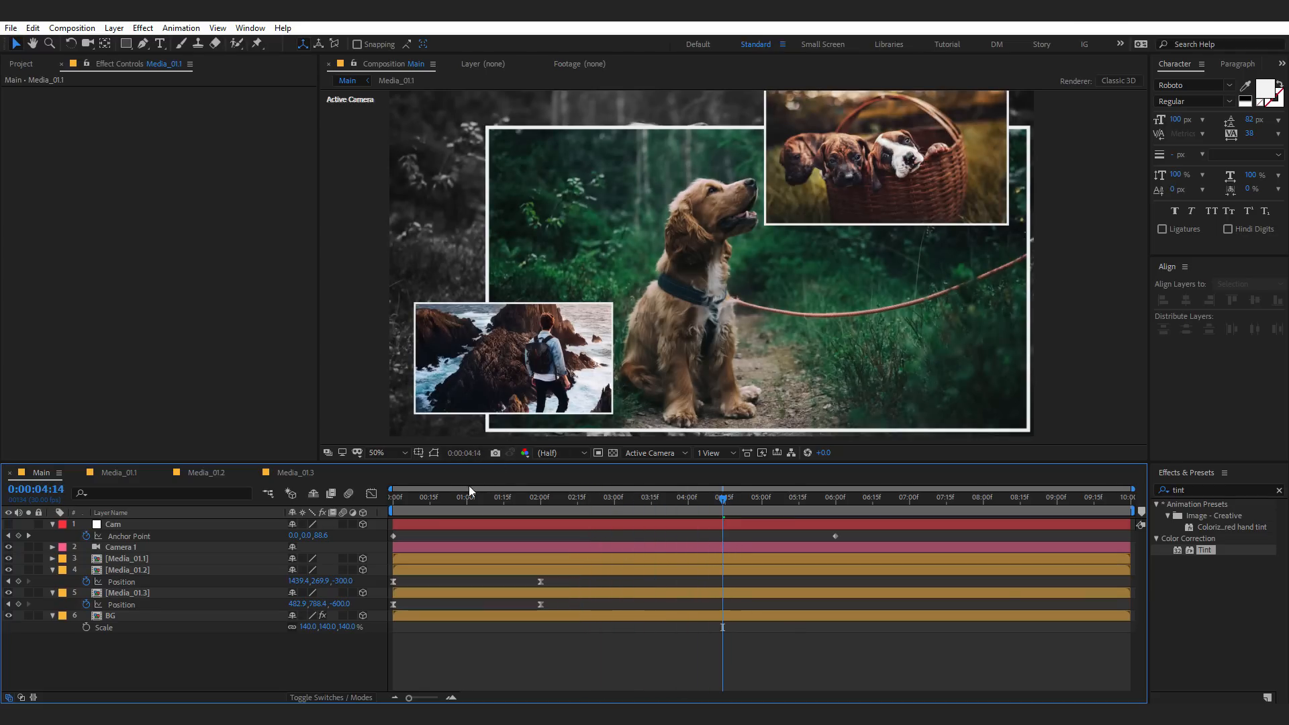
pyautogui.moveTo(470, 497); pyautogui.dragTo(740, 535)
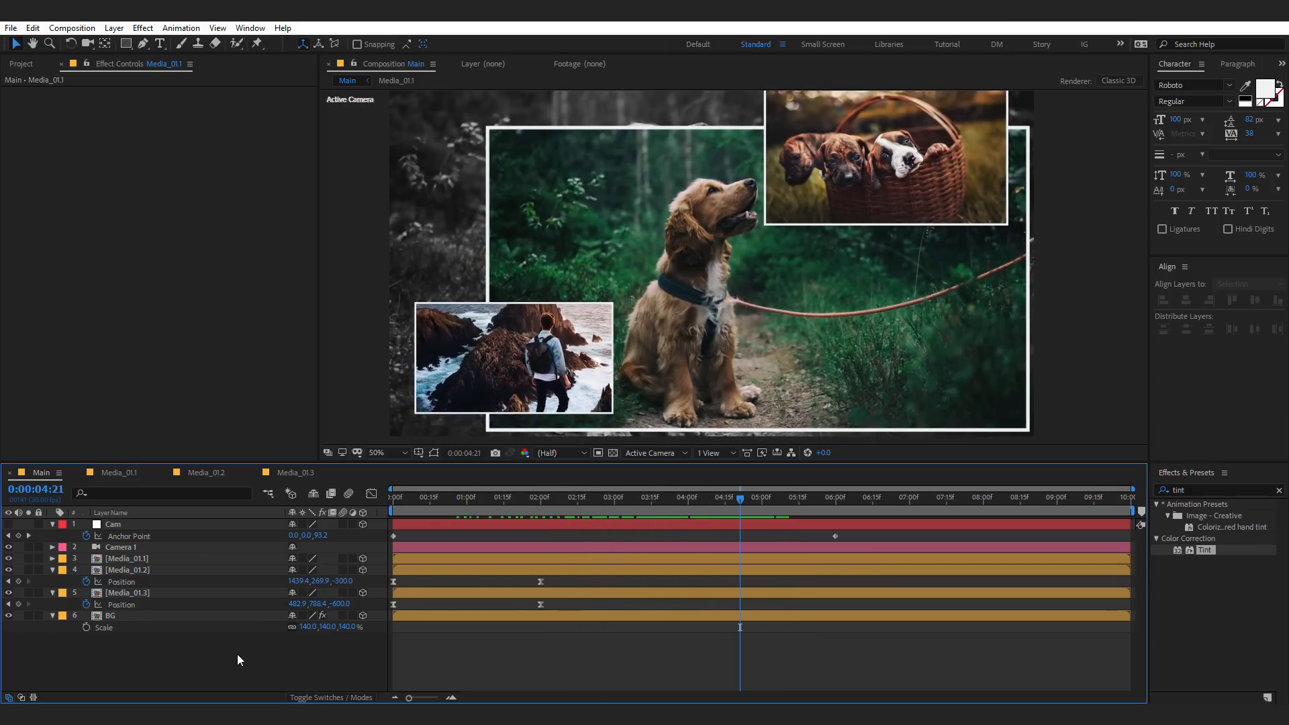
# - Collapse the open properties of all layers in Main and deselect them
pyautogui.hotkey('ctrl', 'a')
pyautogui.press('u')
pyautogui.click(165, 615)
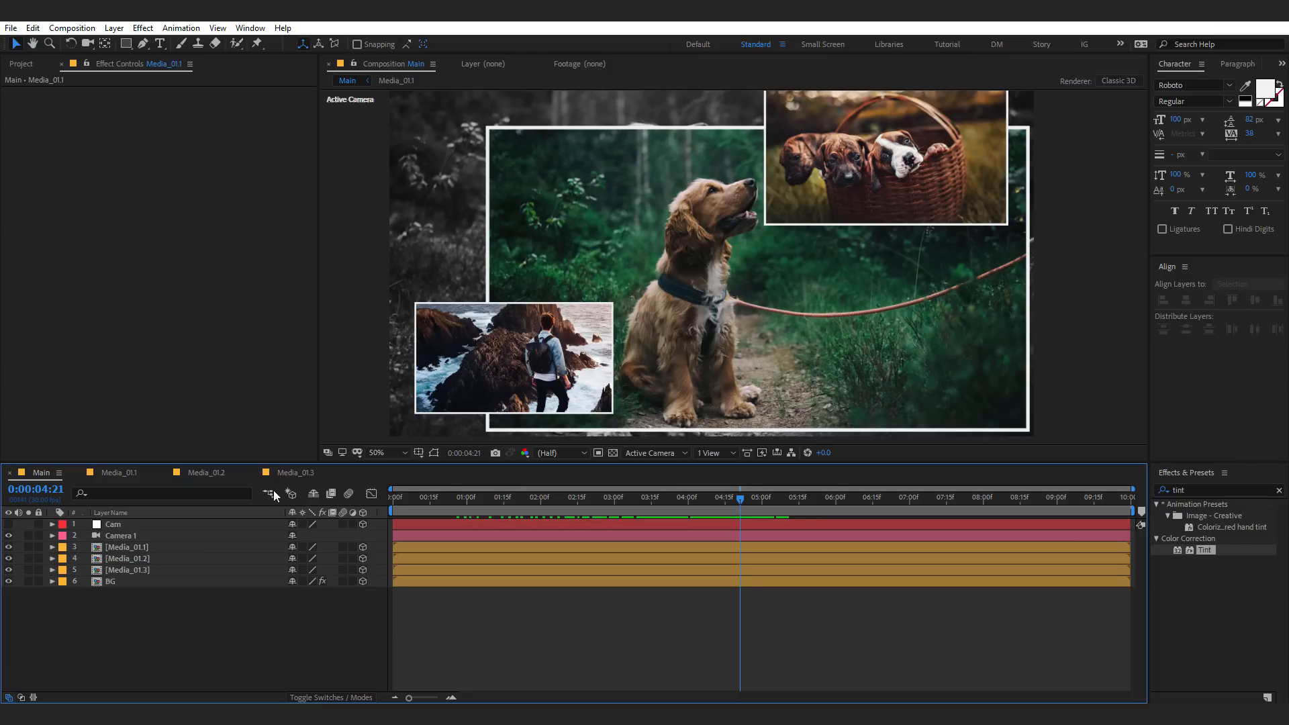
# - Create a new 1920 x 1080 composition named Title, 10 seconds long at 30 fps
pyautogui.click(35, 63)
pyautogui.click(212, 363)
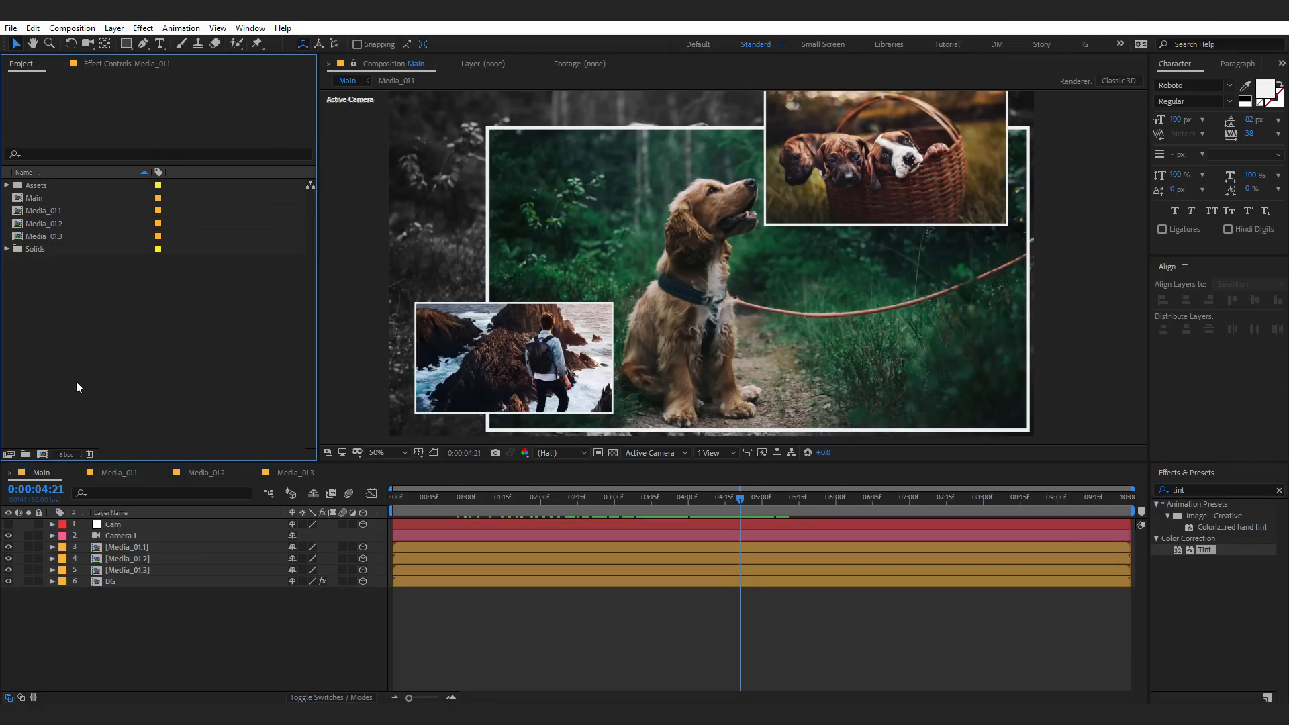
pyautogui.click(42, 455)
pyautogui.moveTo(620, 126); pyautogui.dragTo(440, 164)
pyautogui.write('Tit')
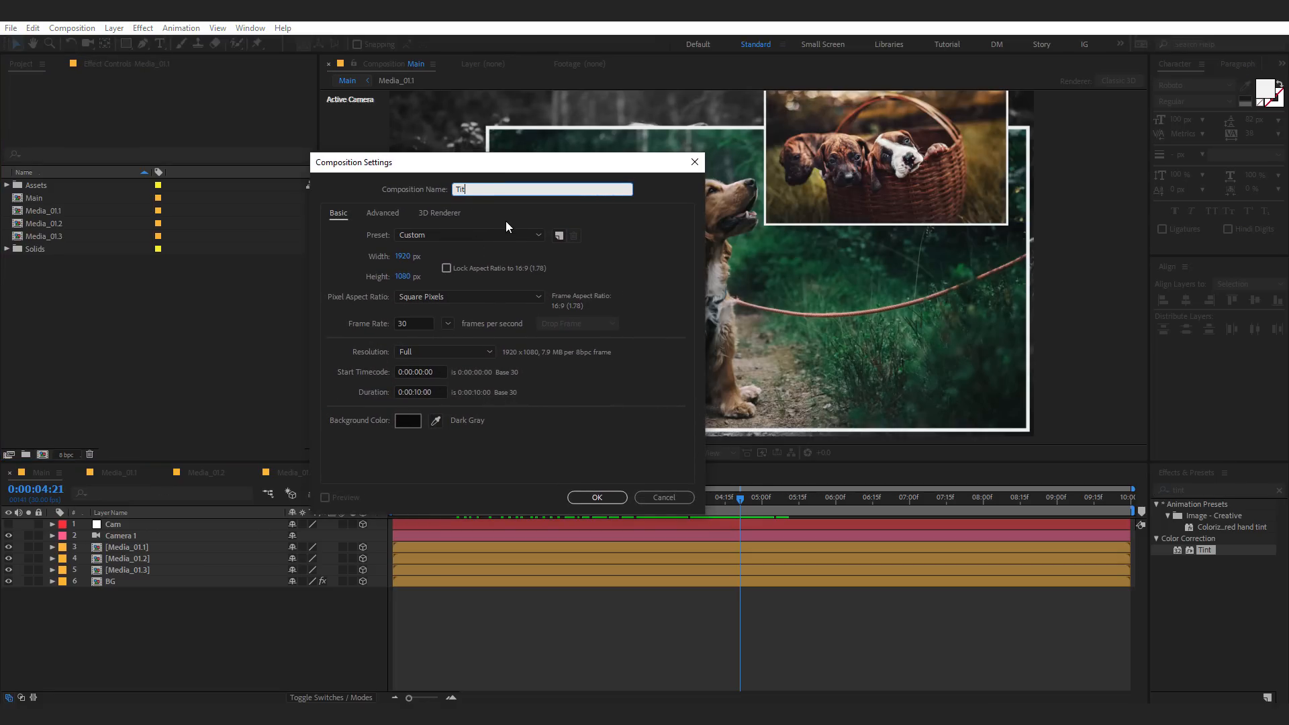
pyautogui.write('le')
pyautogui.click(581, 497)
# - Add a text layer reading SLIDESHOW to the Title composition in the Objective Extra Bold font
pyautogui.click(159, 43)
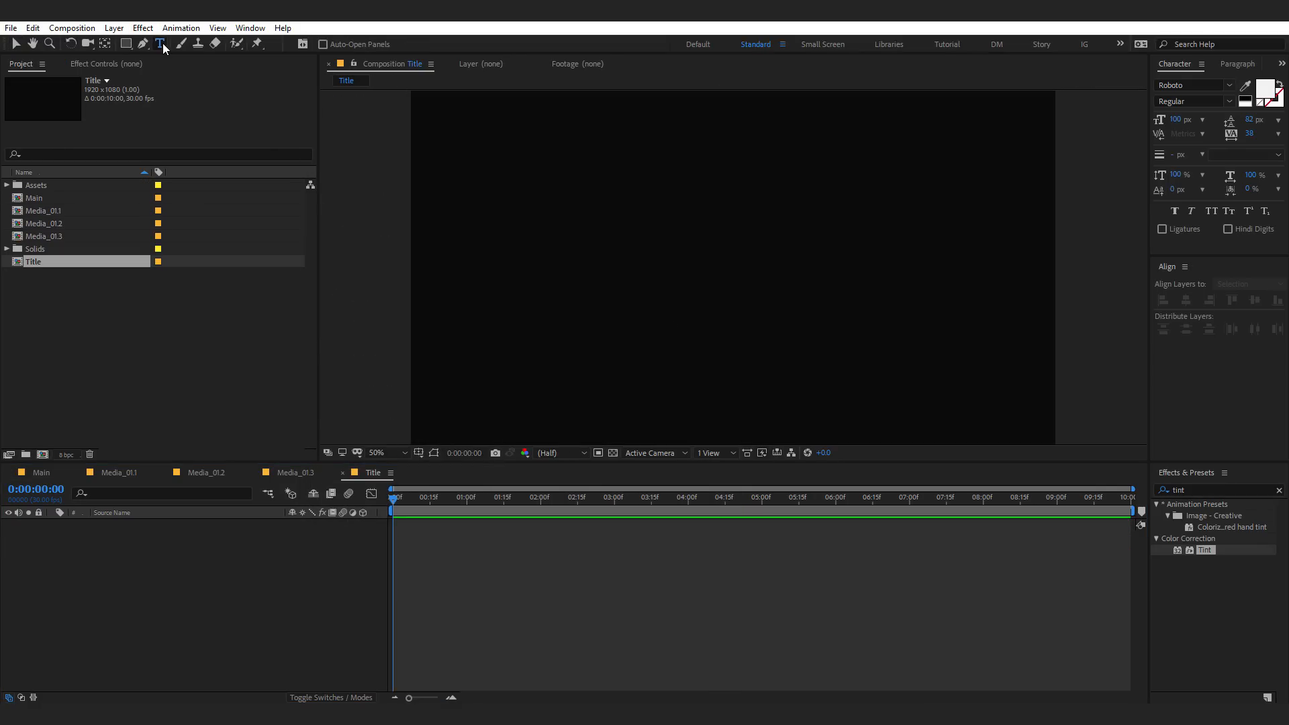
pyautogui.click(1206, 83)
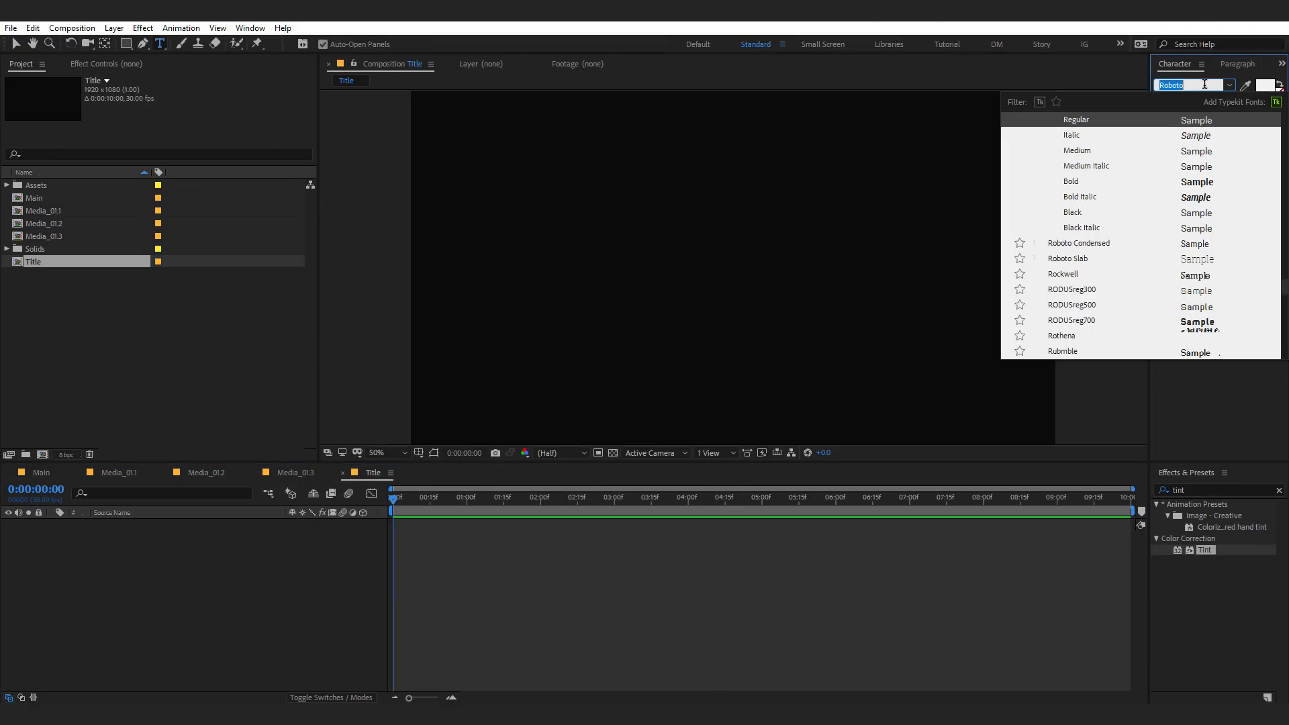
pyautogui.write('objec')
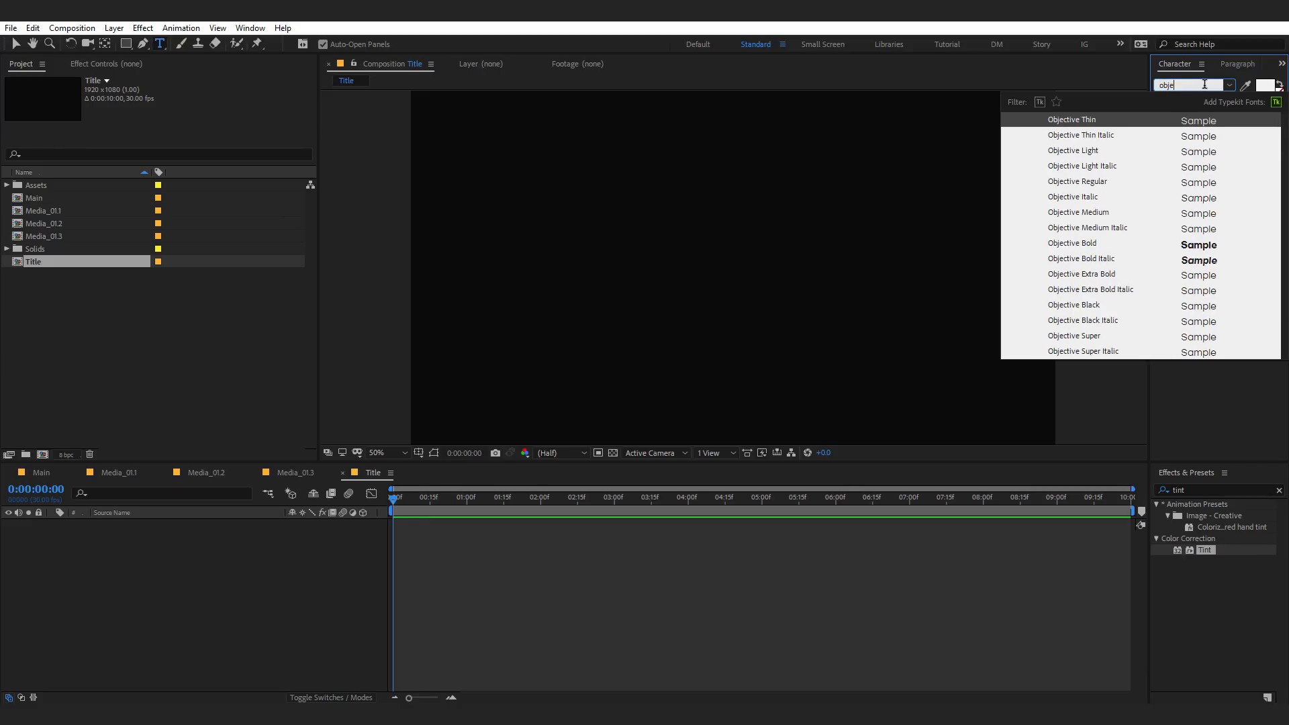
pyautogui.click(1098, 275)
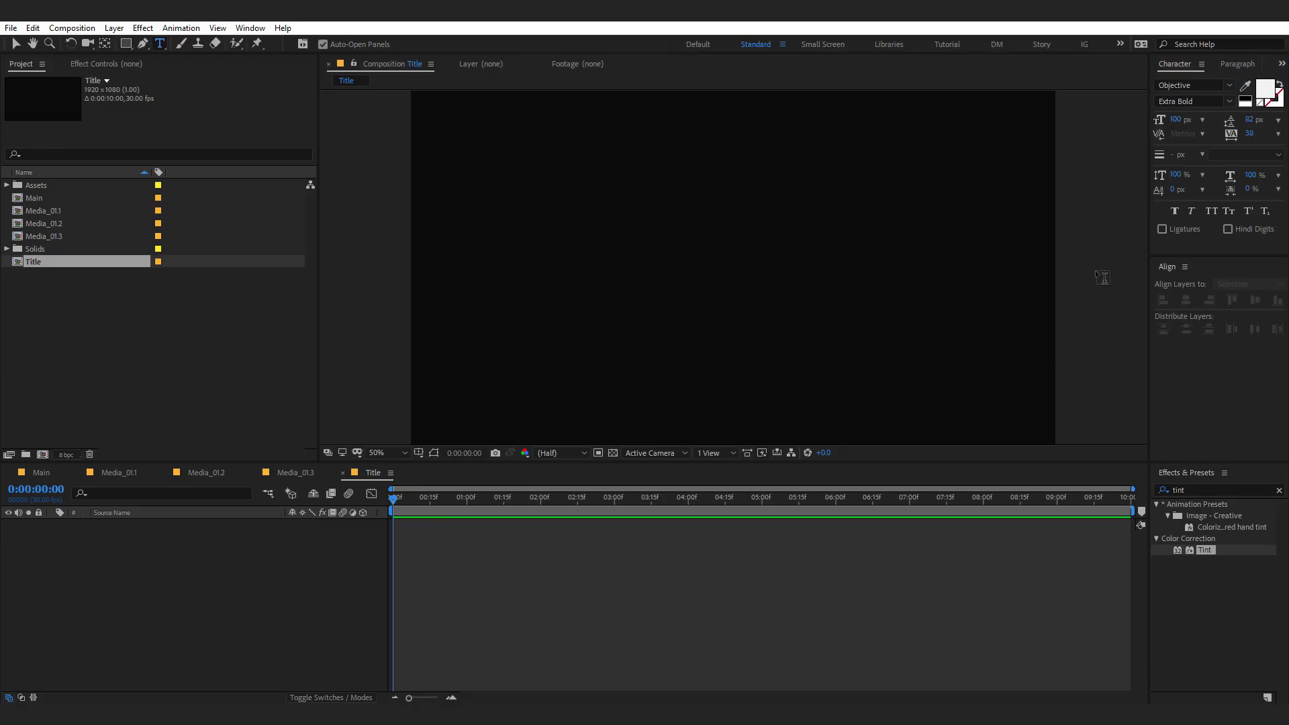
pyautogui.click(572, 282)
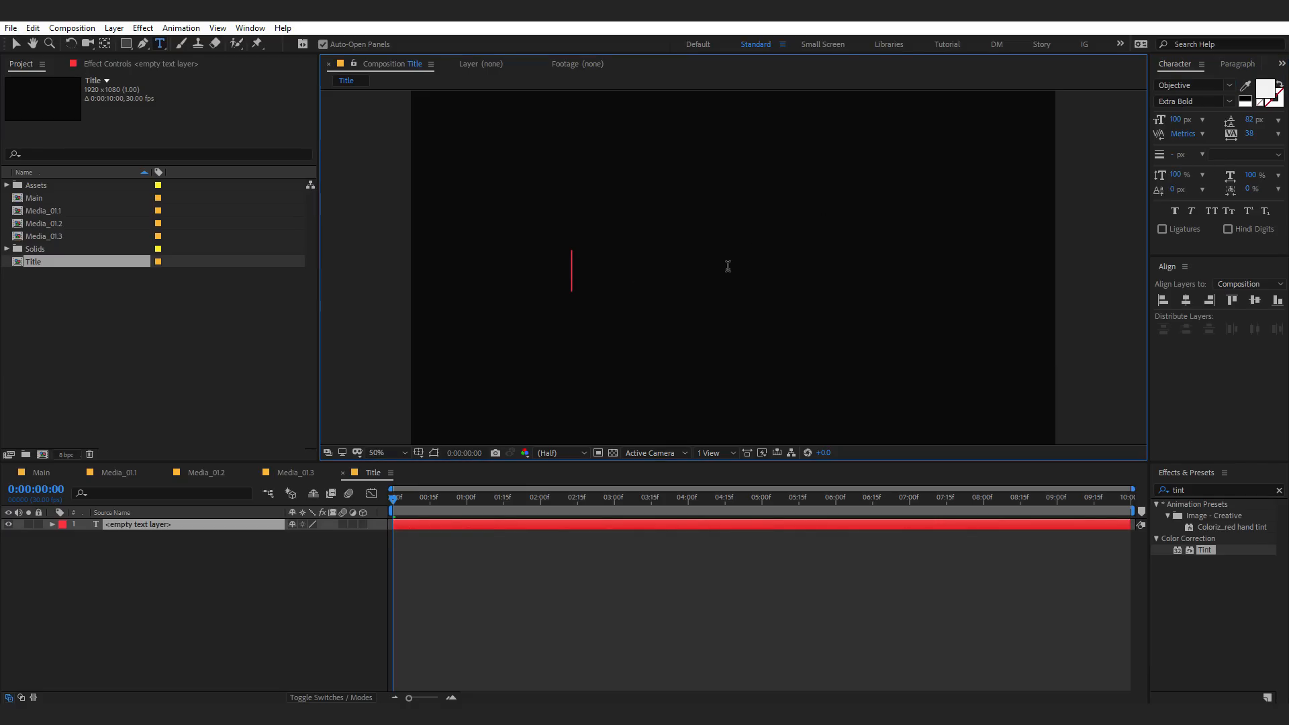
pyautogui.write('SLIDESHOW')
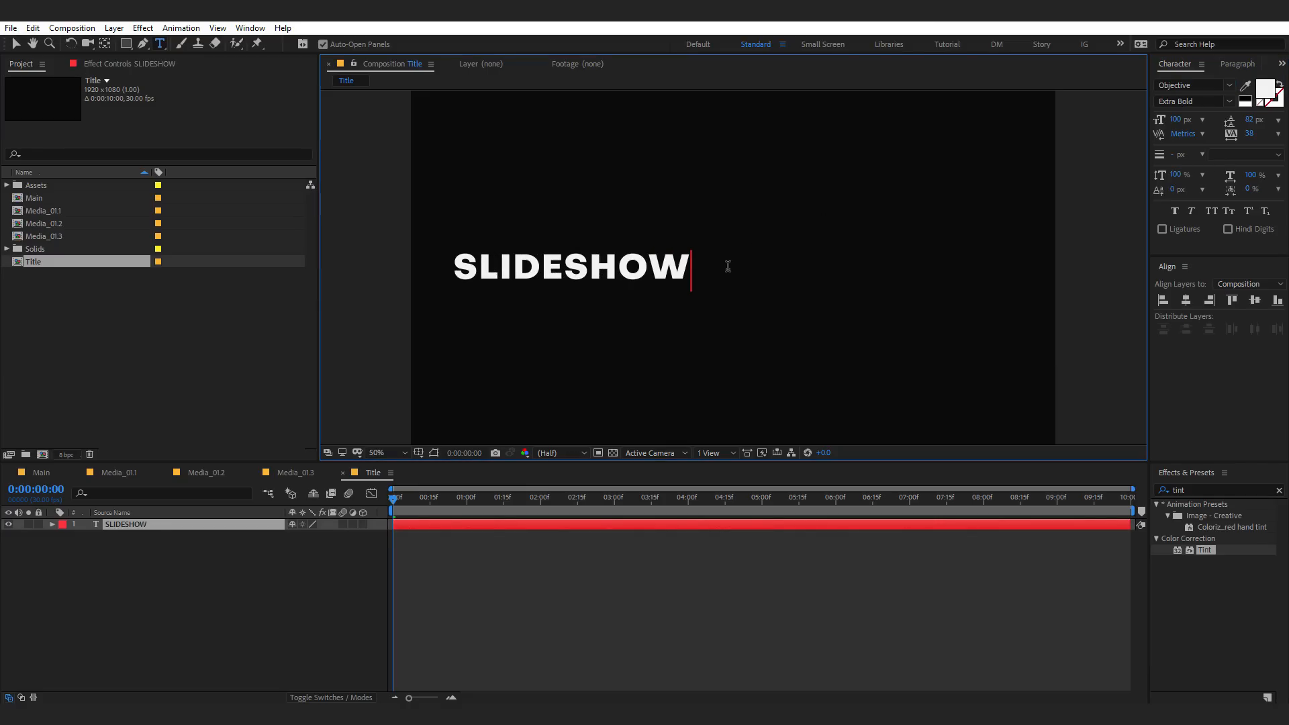
pyautogui.click(15, 44)
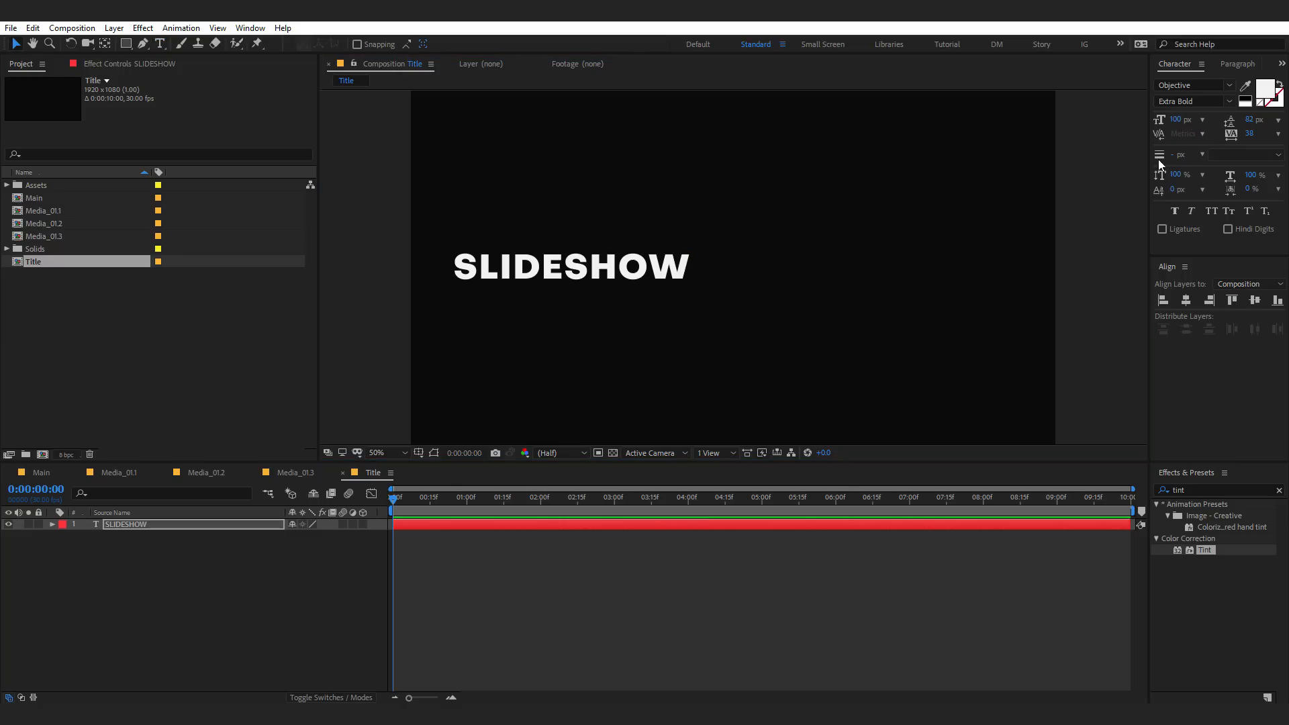
# - Set the SLIDESHOW text's tracking to 0 and center it horizontally in the composition
pyautogui.click(1250, 134)
pyautogui.press('capslock')
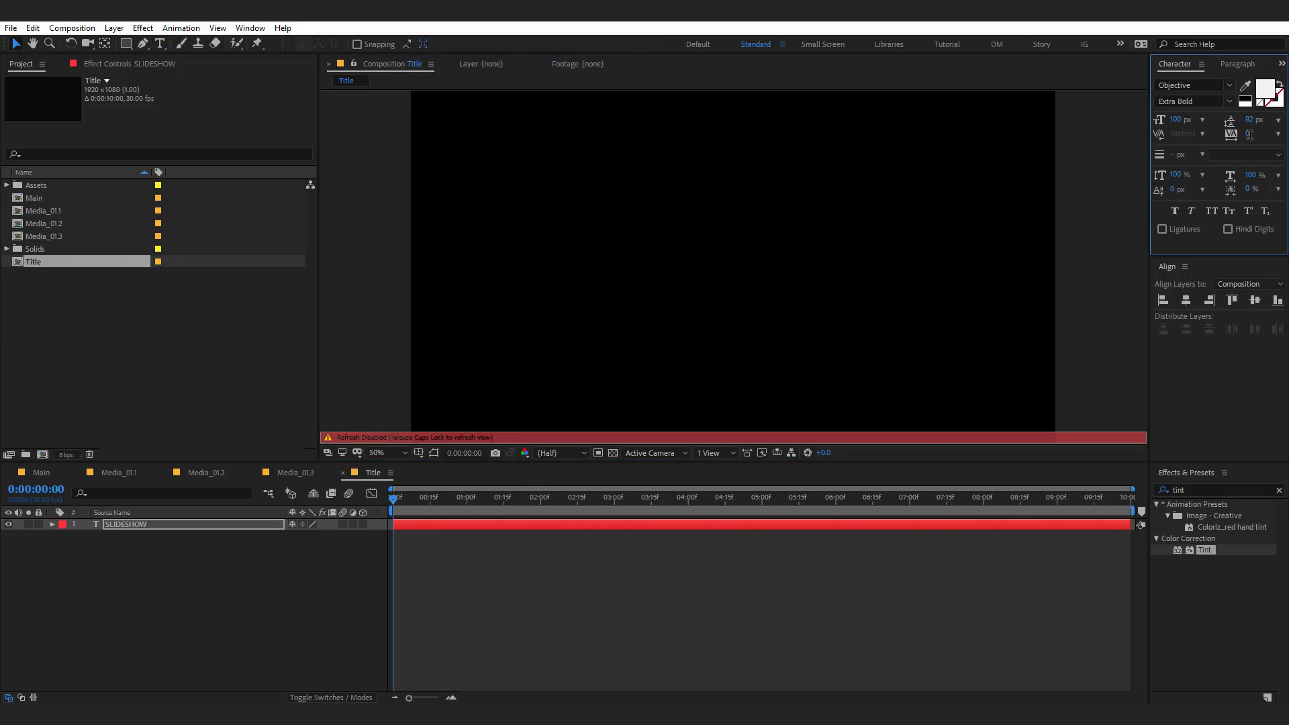
pyautogui.press('capslock')
pyautogui.click(1187, 301)
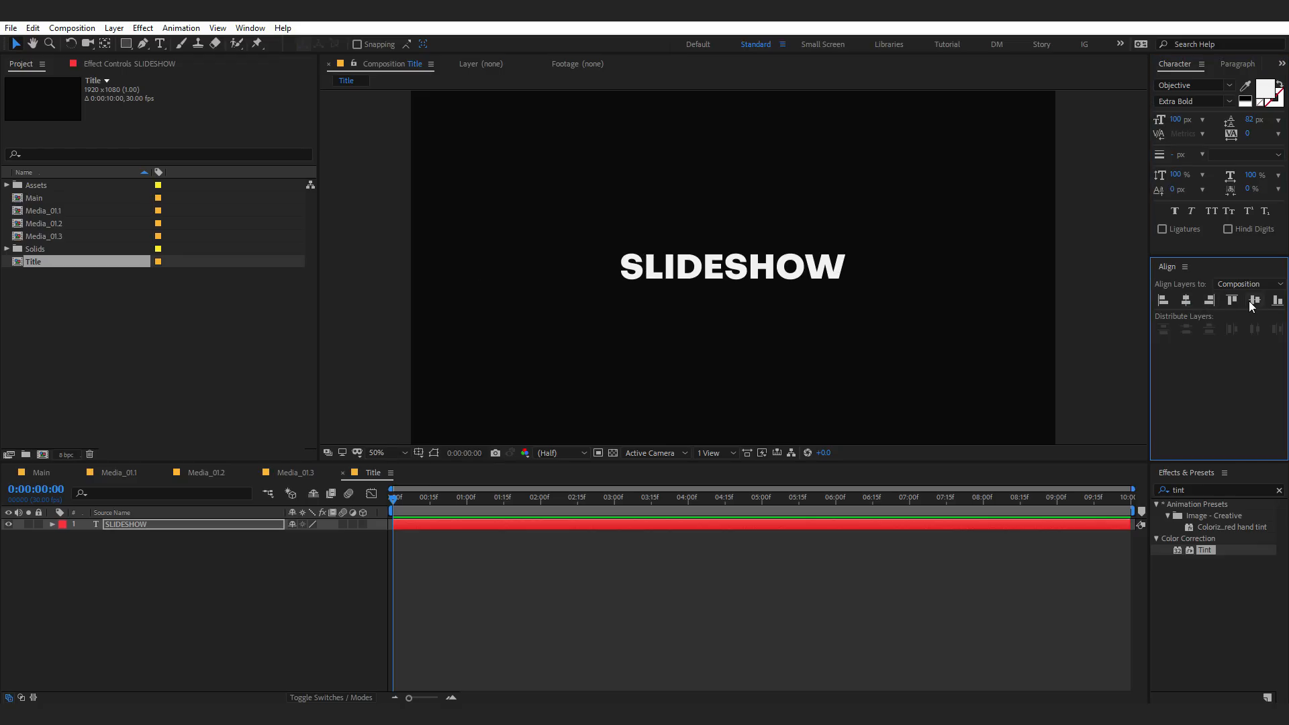
# - Set the SLIDESHOW text's font size to 150 px and center it vertically in the composition
pyautogui.click(1178, 122)
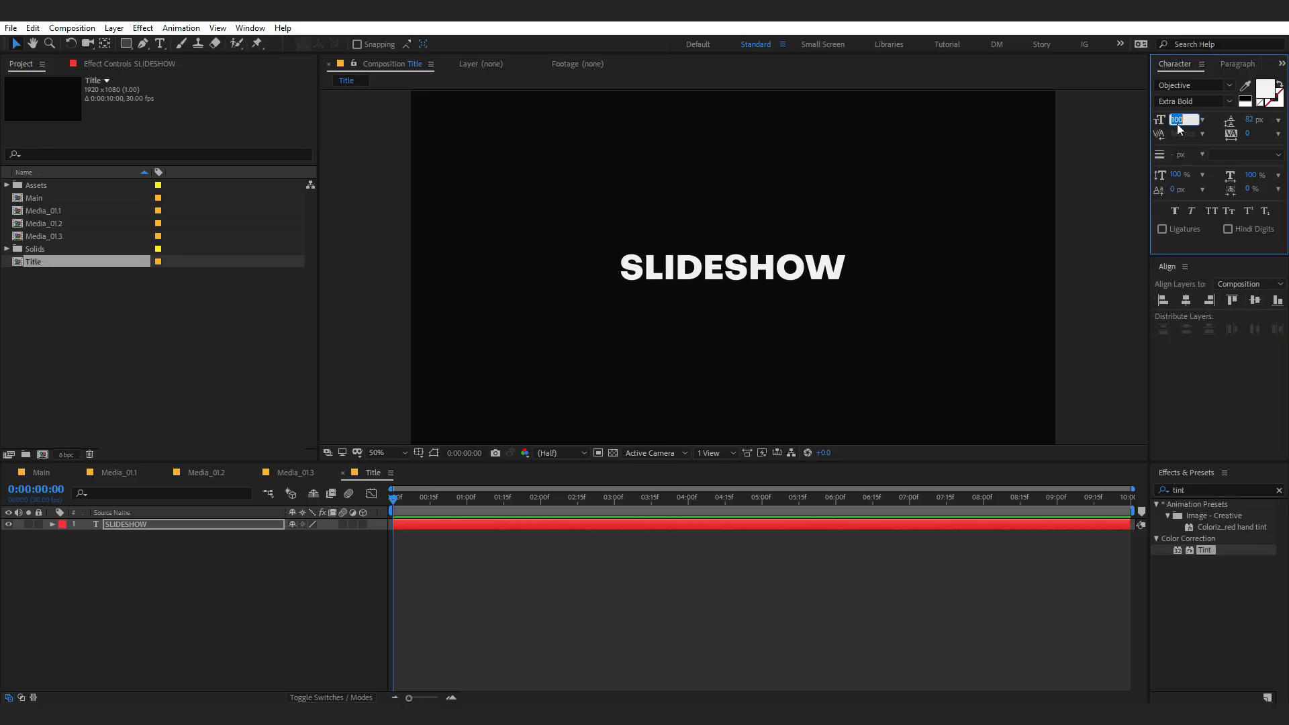
pyautogui.write('150')
pyautogui.press('Return')
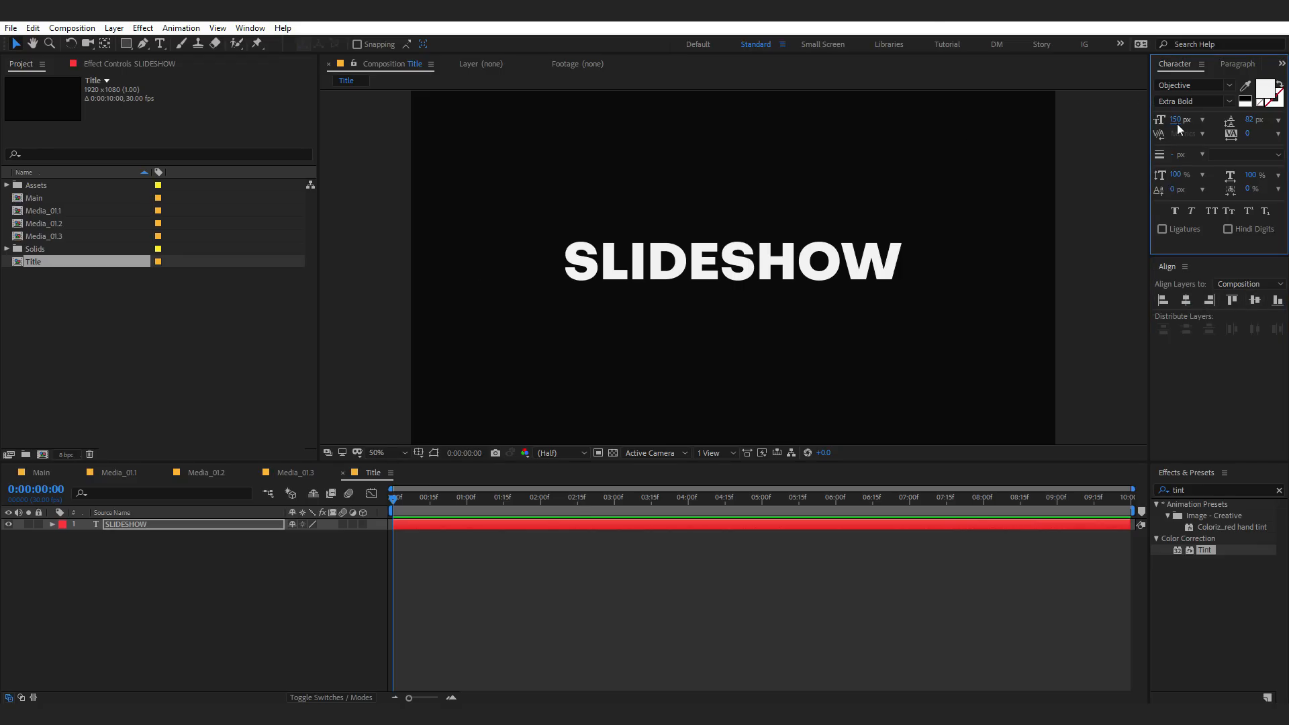
pyautogui.click(1255, 301)
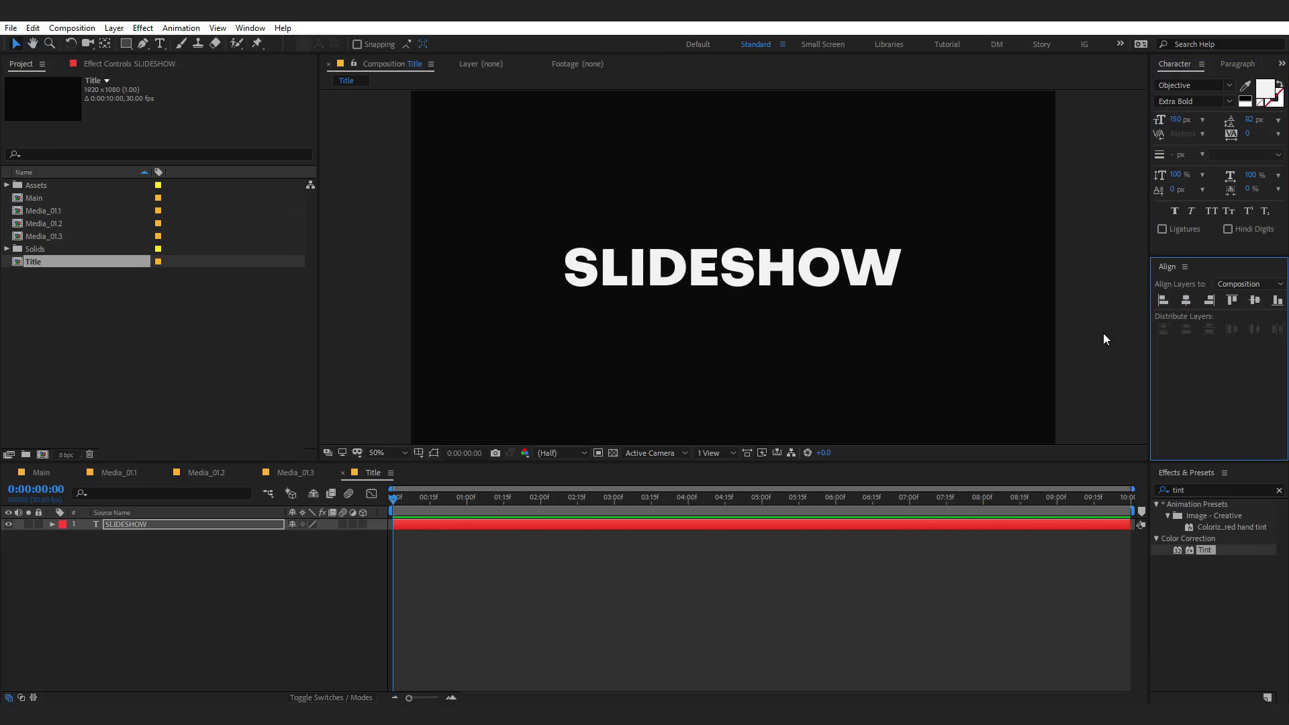
# - Add a text animator with Scale, Opacity and Blur properties to the SLIDESHOW layer
pyautogui.click(148, 562)
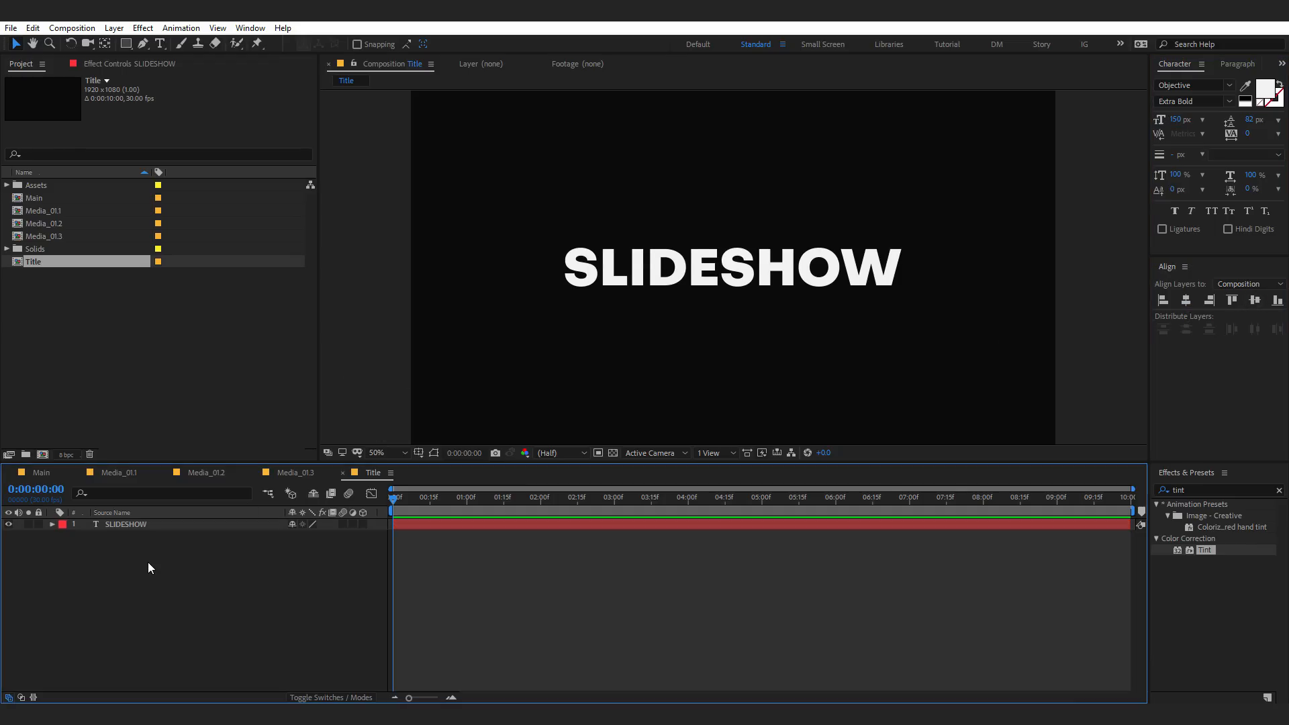
pyautogui.click(118, 524)
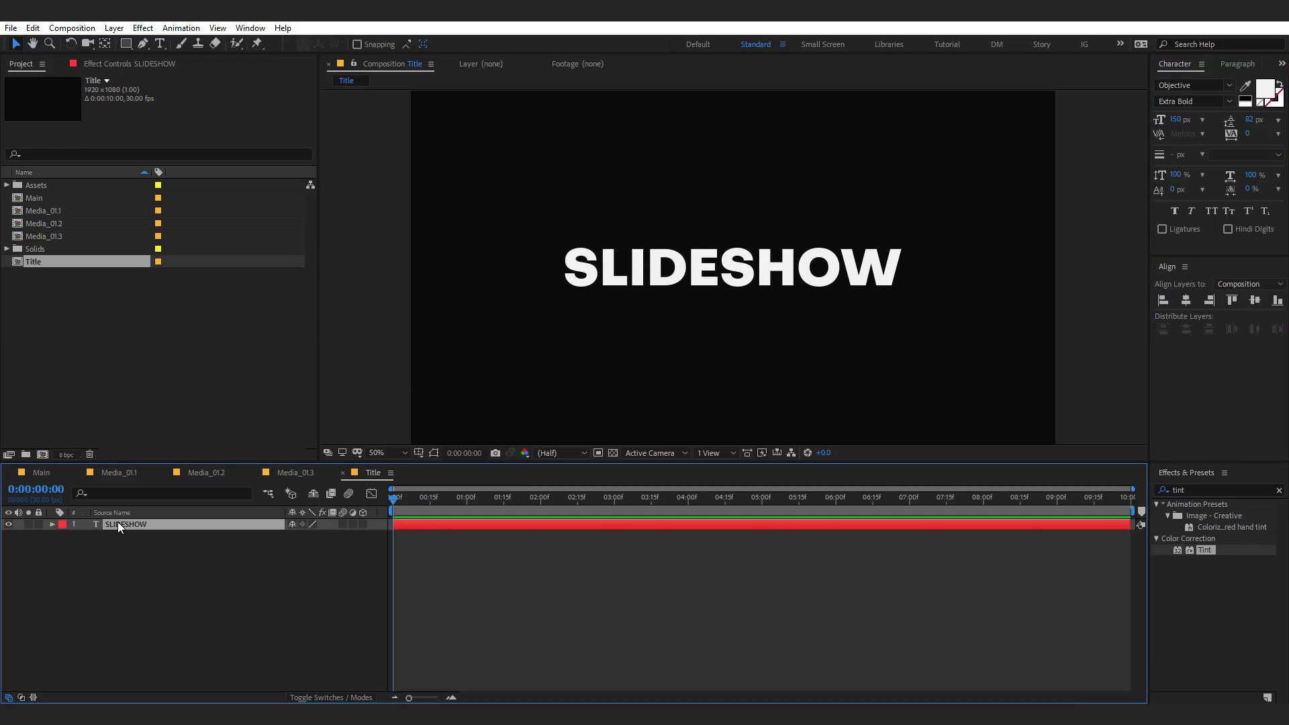
pyautogui.click(53, 524)
pyautogui.click(370, 536)
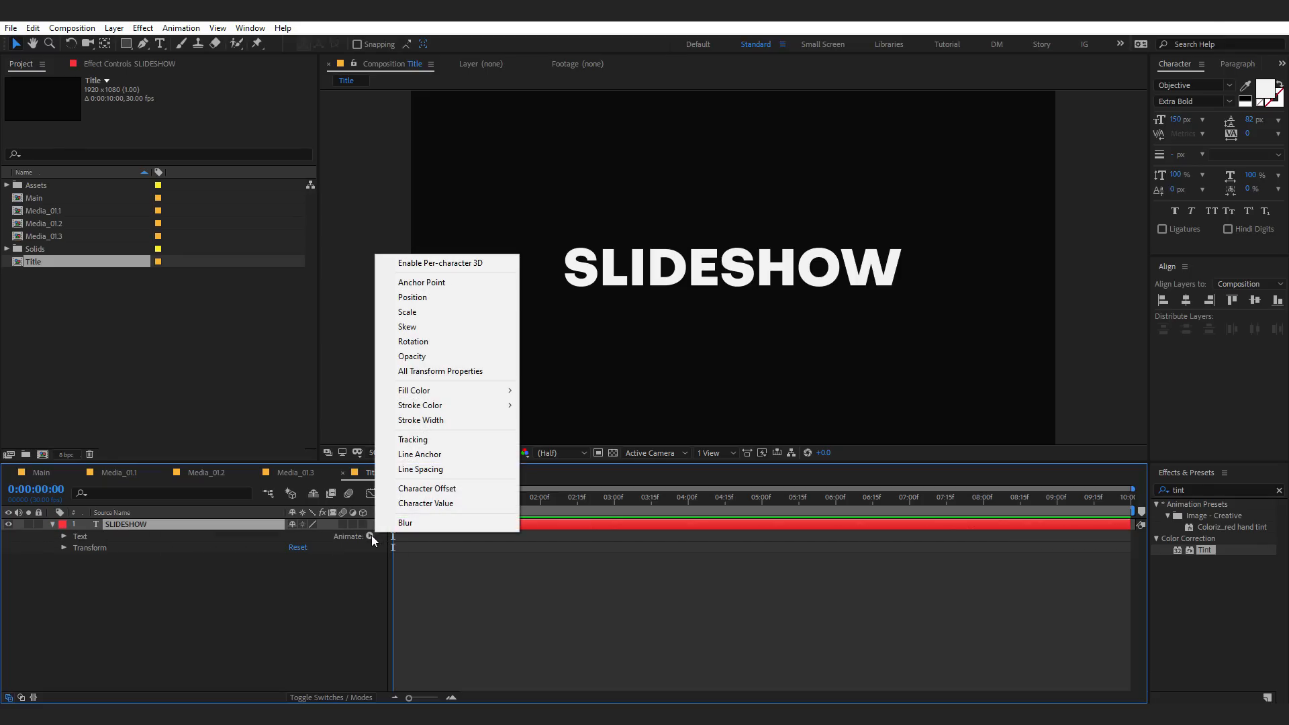
pyautogui.click(421, 311)
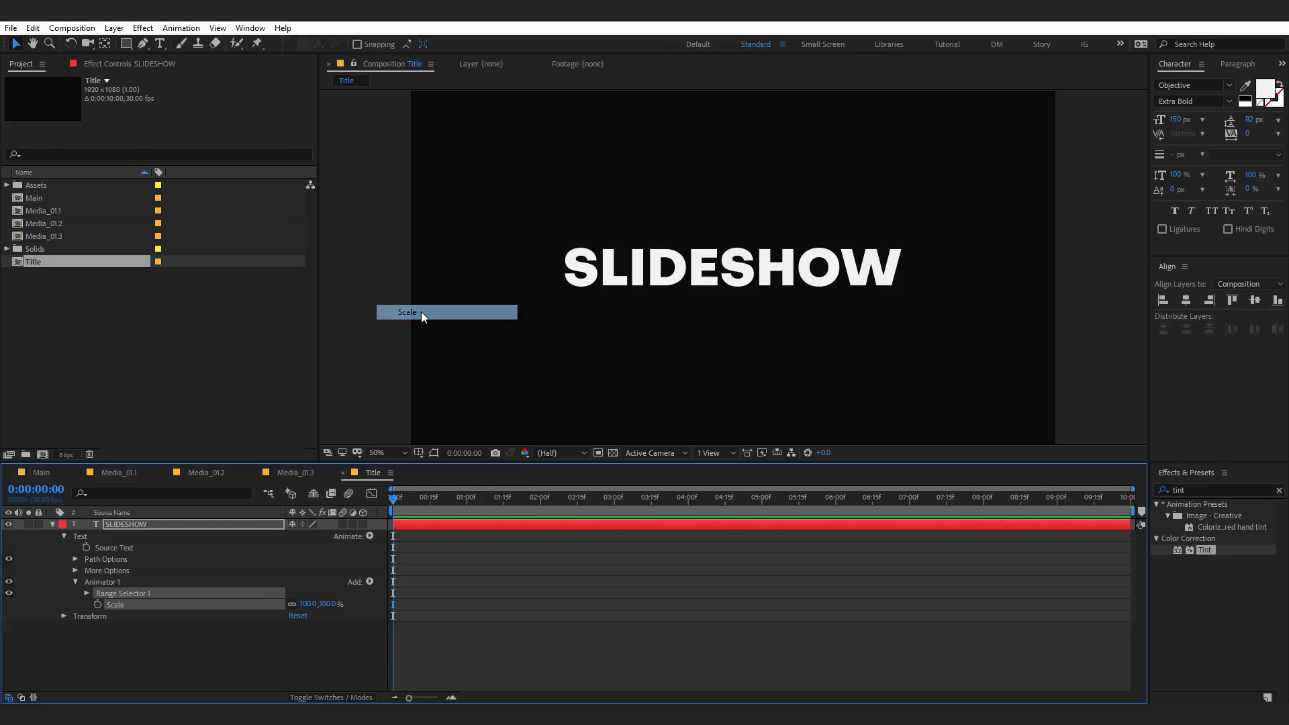
pyautogui.click(370, 582)
pyautogui.moveTo(425, 586)
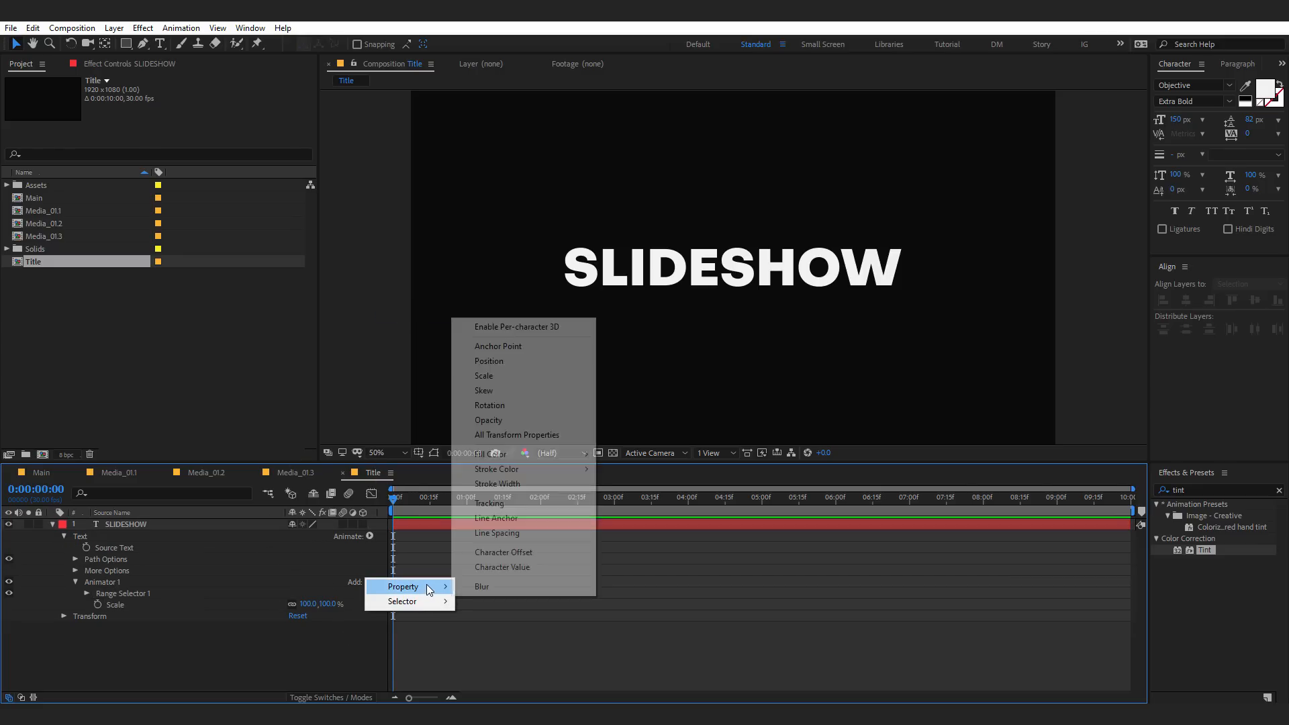
pyautogui.click(504, 419)
pyautogui.click(368, 582)
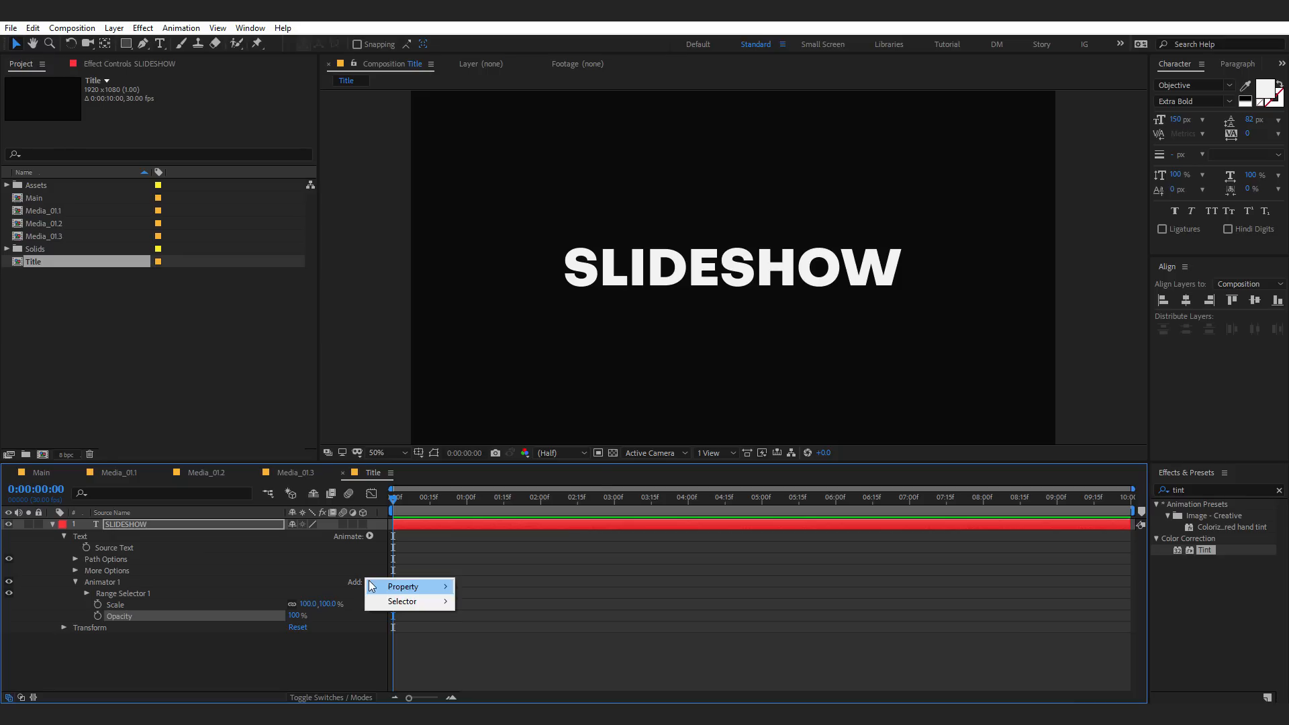
pyautogui.moveTo(410, 587)
pyautogui.click(494, 588)
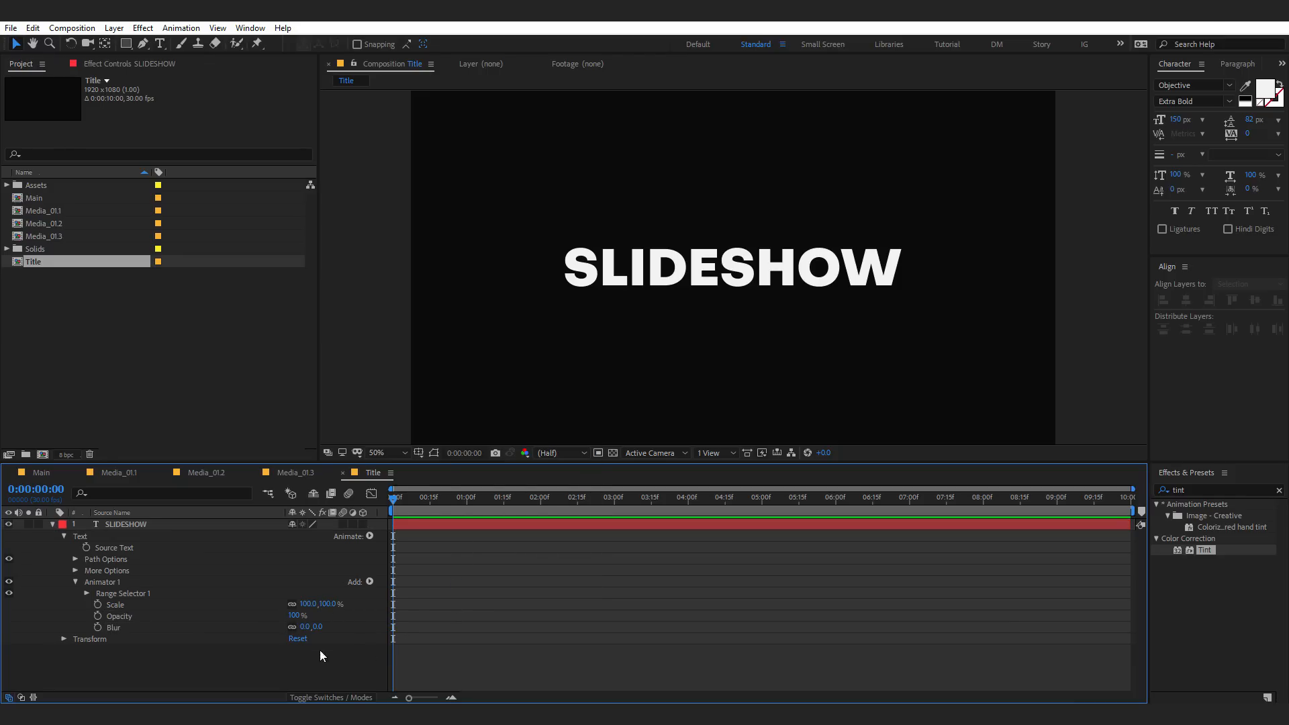
# - Set the text animator's Scale to 150% and its Blur to 20
pyautogui.click(327, 604)
pyautogui.press('Return')
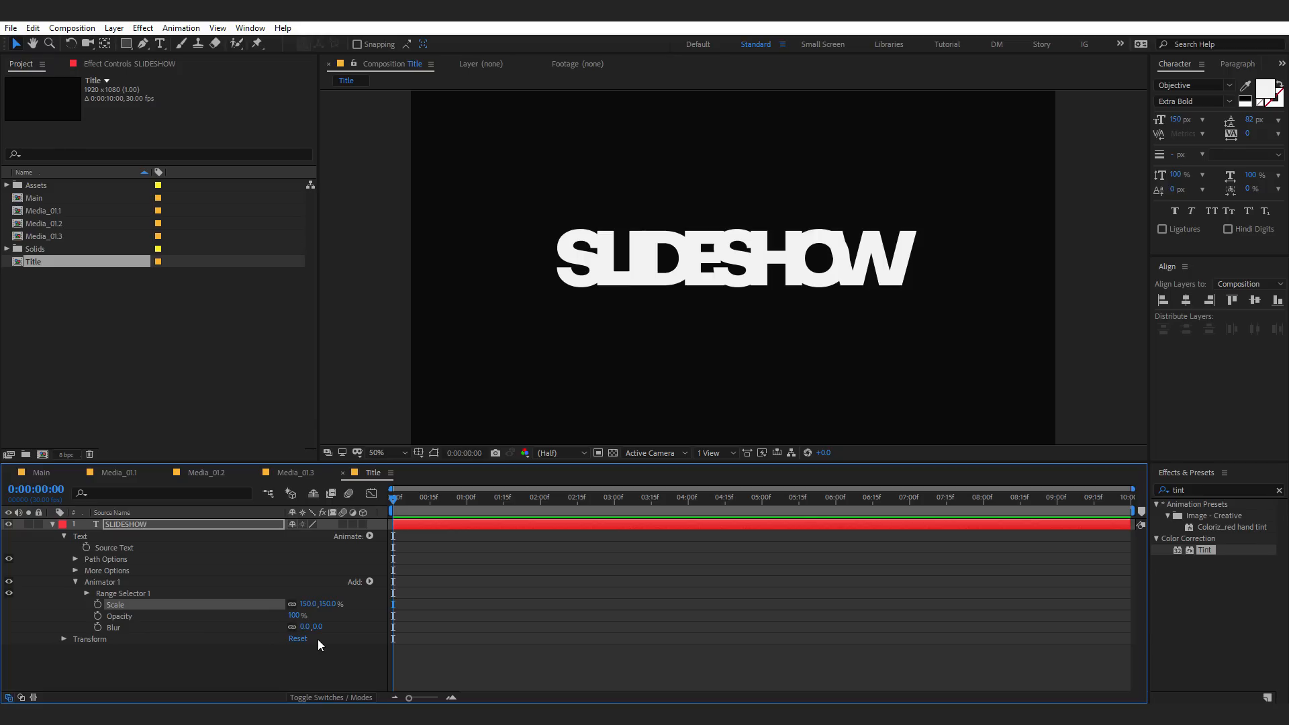
pyautogui.click(317, 627)
pyautogui.write('5')
pyautogui.press('Return')
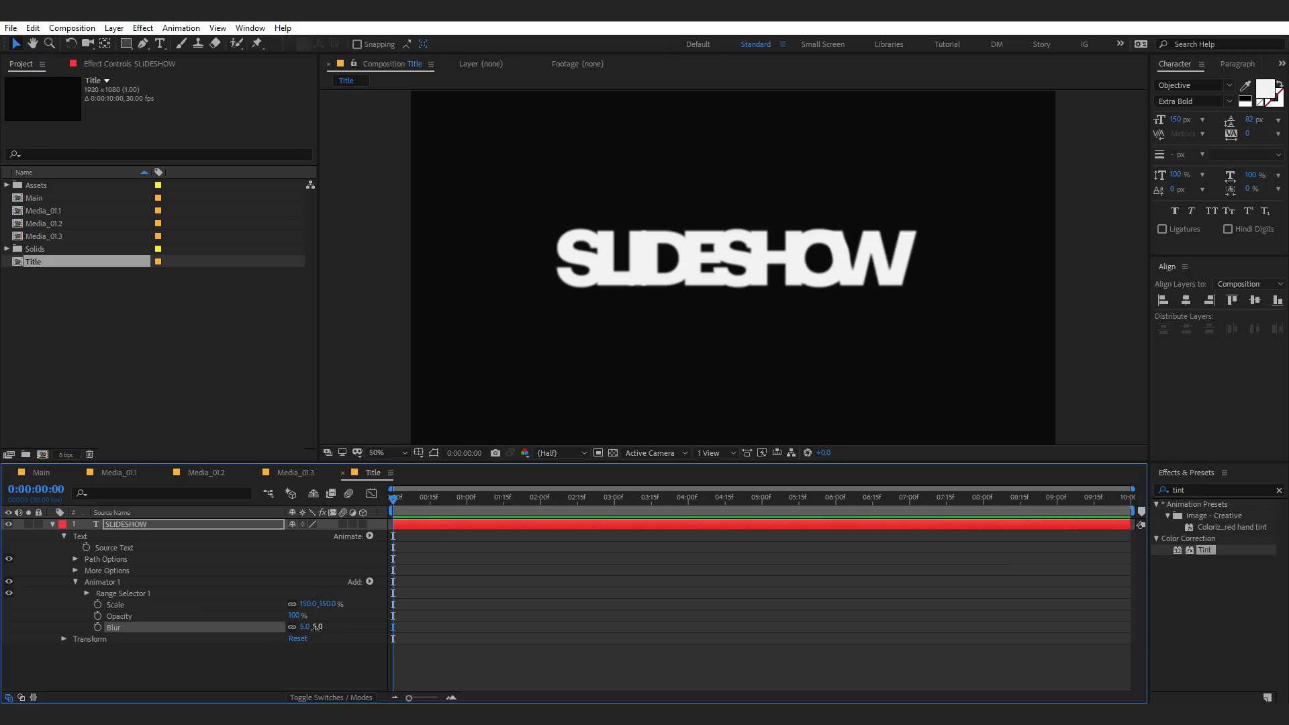
pyautogui.click(317, 628)
pyautogui.press('Return')
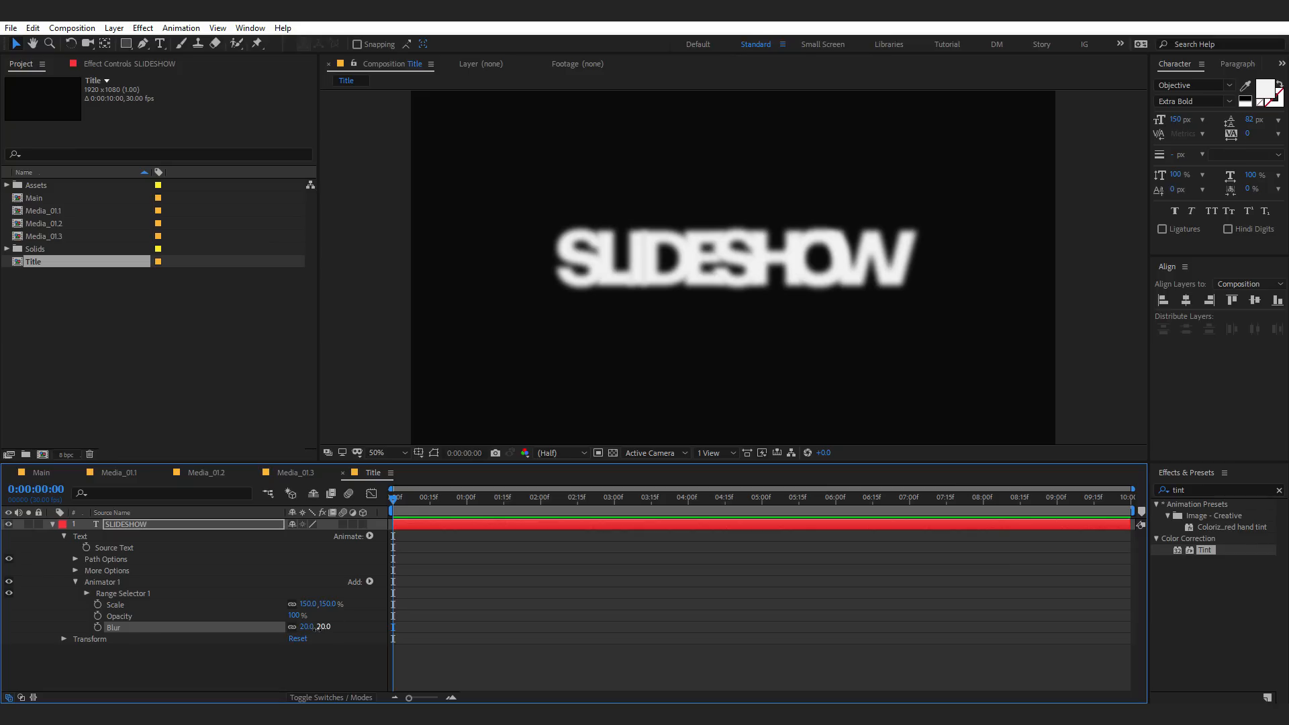
# - Set the text animator's Opacity to 0%
pyautogui.click(294, 615)
pyautogui.write('0')
pyautogui.press('Return')
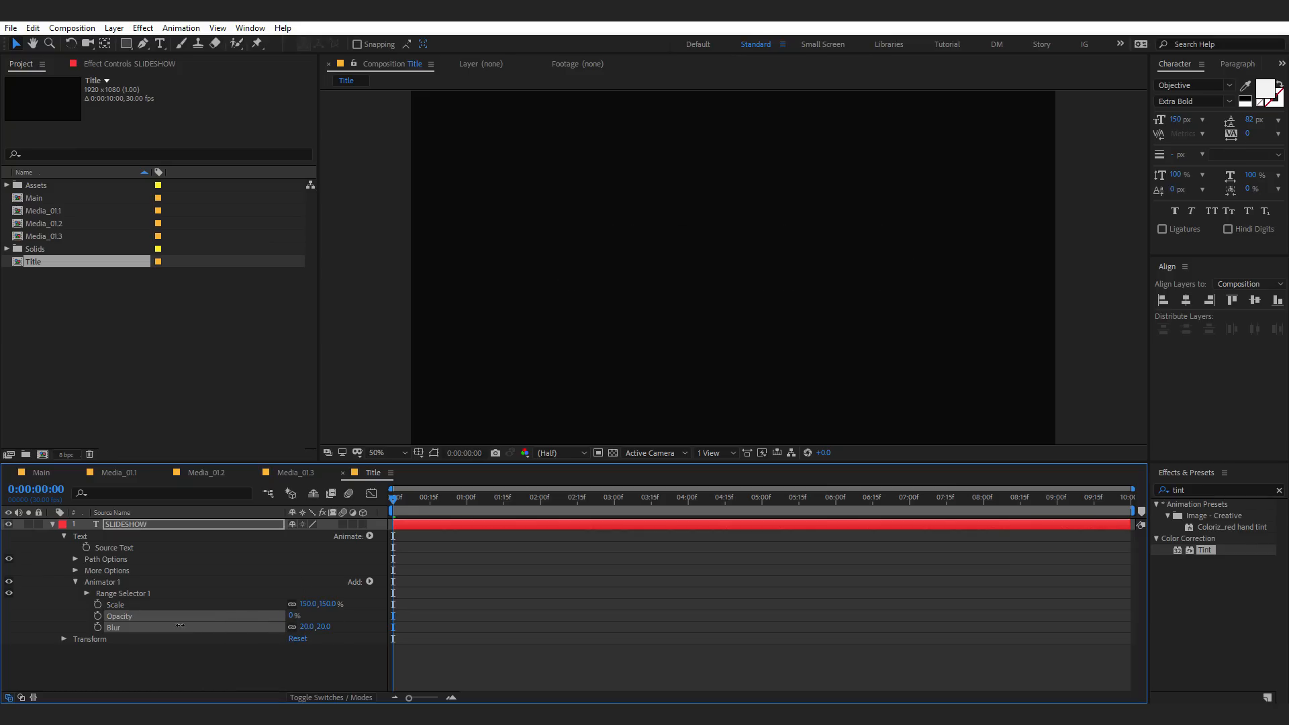
# - Enlarge the timeline area and set the Shape of Range Selector 1 to Ramp Down in its Advanced options
pyautogui.click(87, 594)
pyautogui.moveTo(159, 462); pyautogui.dragTo(177, 372)
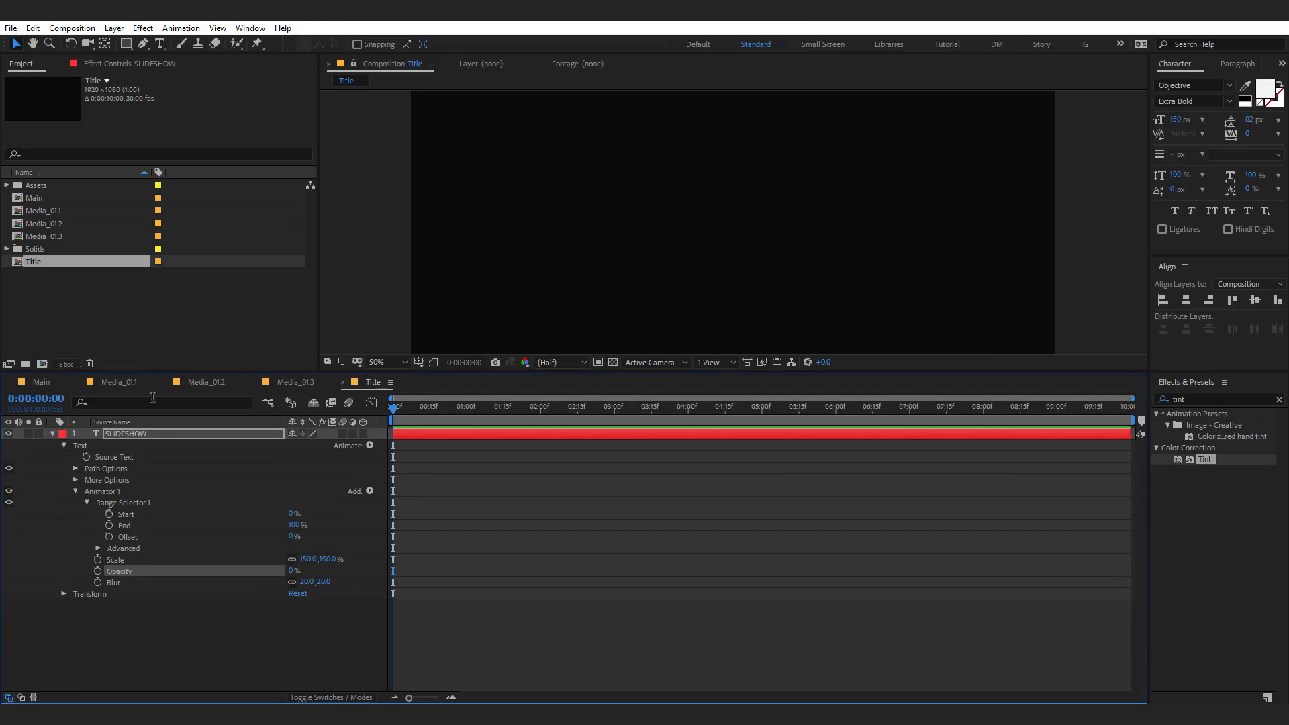
pyautogui.click(97, 547)
pyautogui.click(310, 606)
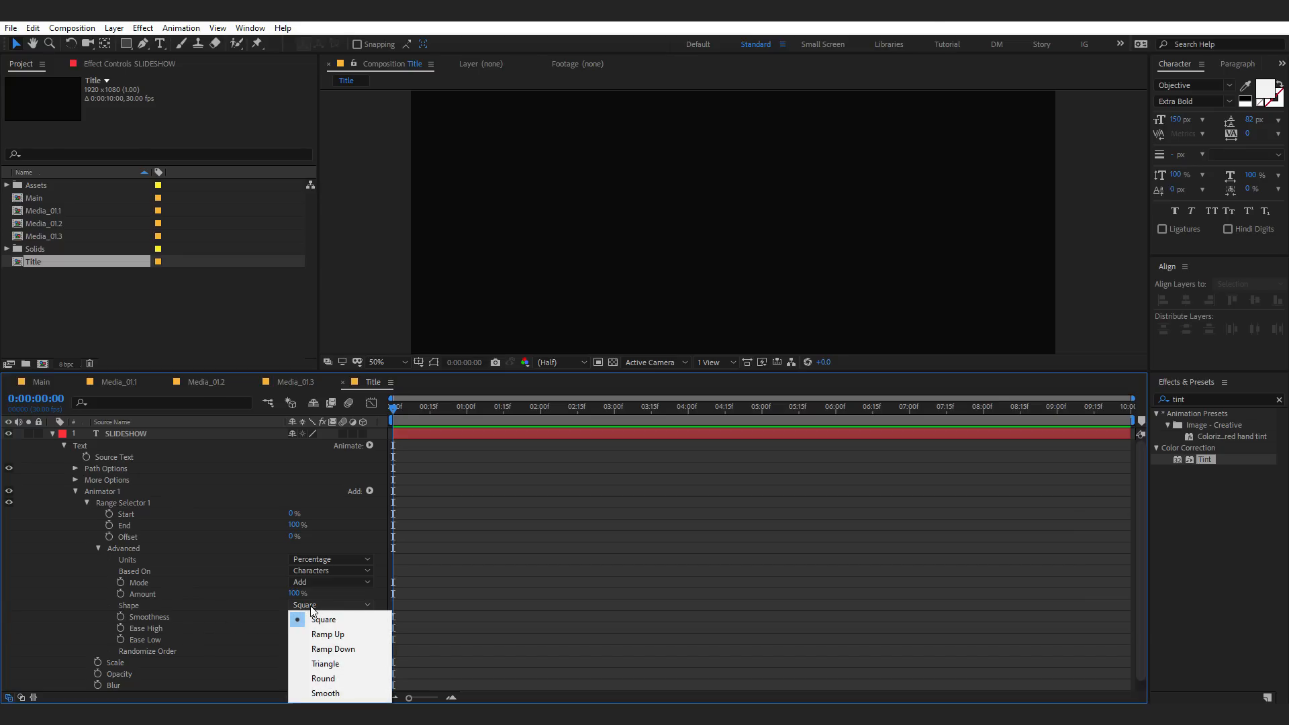
pyautogui.click(325, 650)
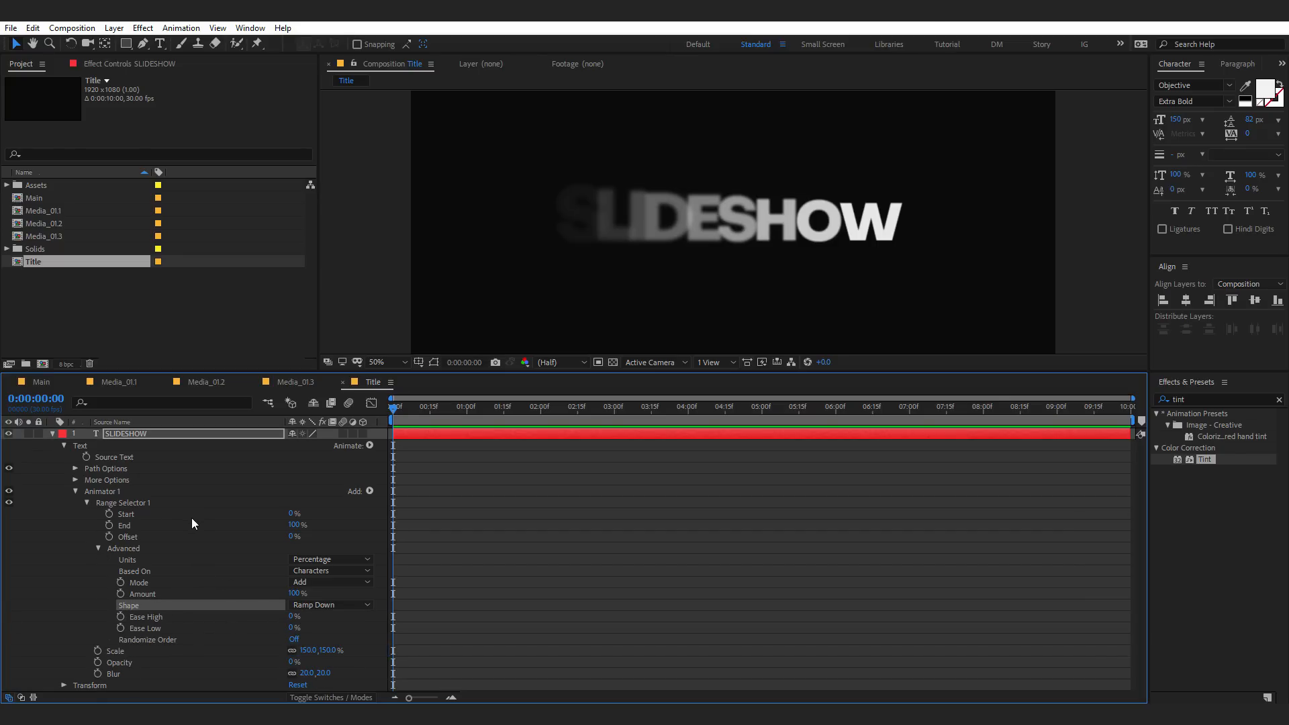
# - Set the End of Range Selector 1 to 17% and its Offset to 15%
pyautogui.click(295, 526)
pyautogui.write('10')
pyautogui.press('Return')
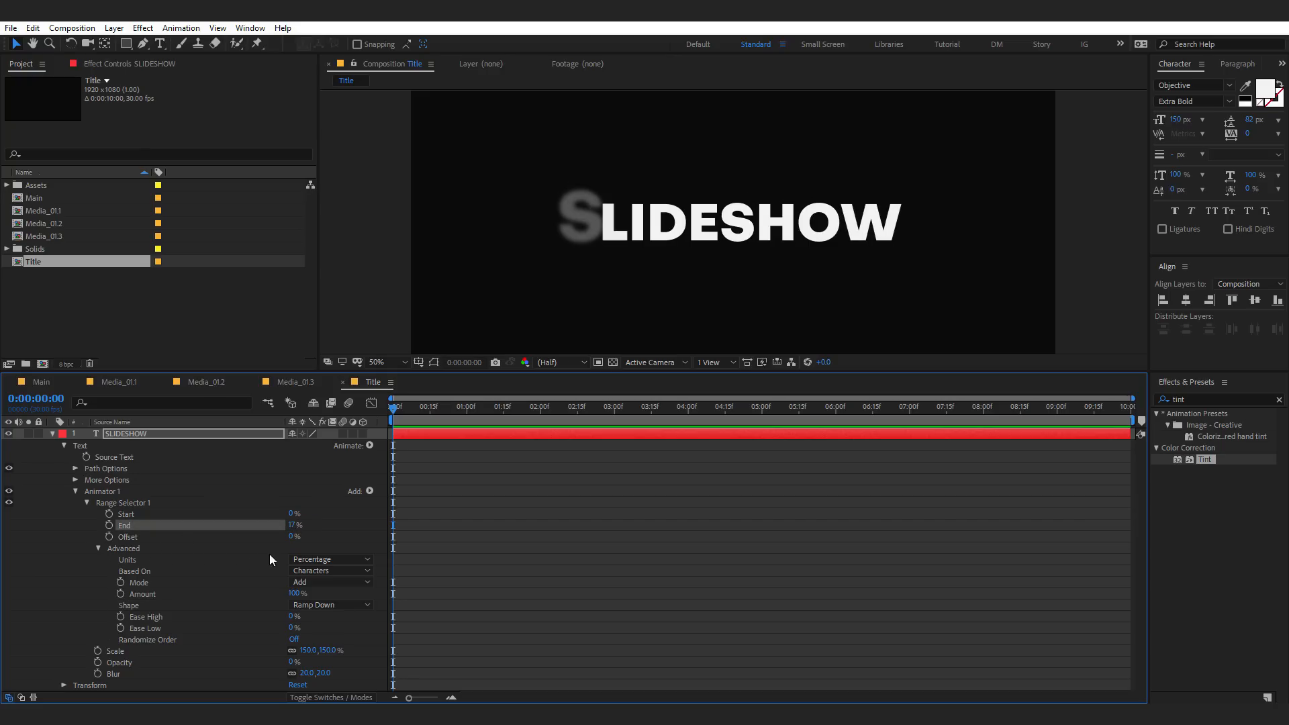
pyautogui.click(292, 538)
pyautogui.write('15')
pyautogui.press('Return')
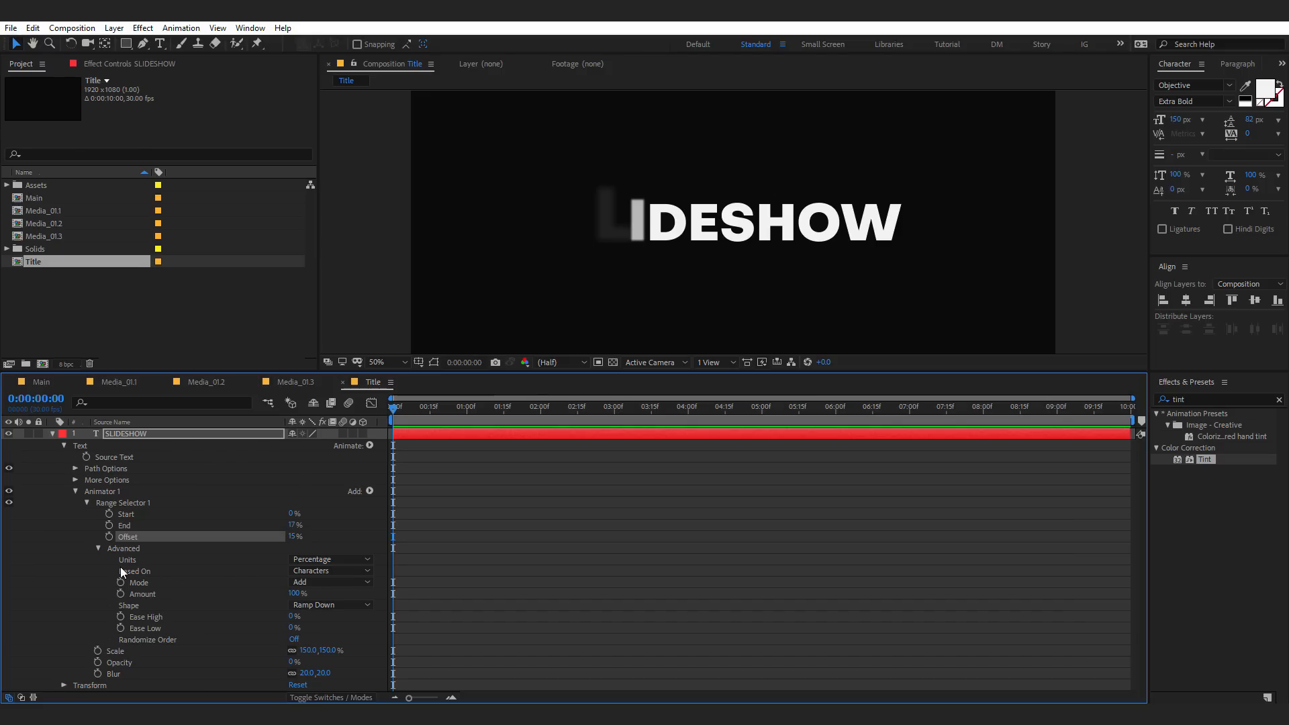
# - Switch the Units of Range Selector 1 to Index and turn on Randomize Order
pyautogui.click(321, 560)
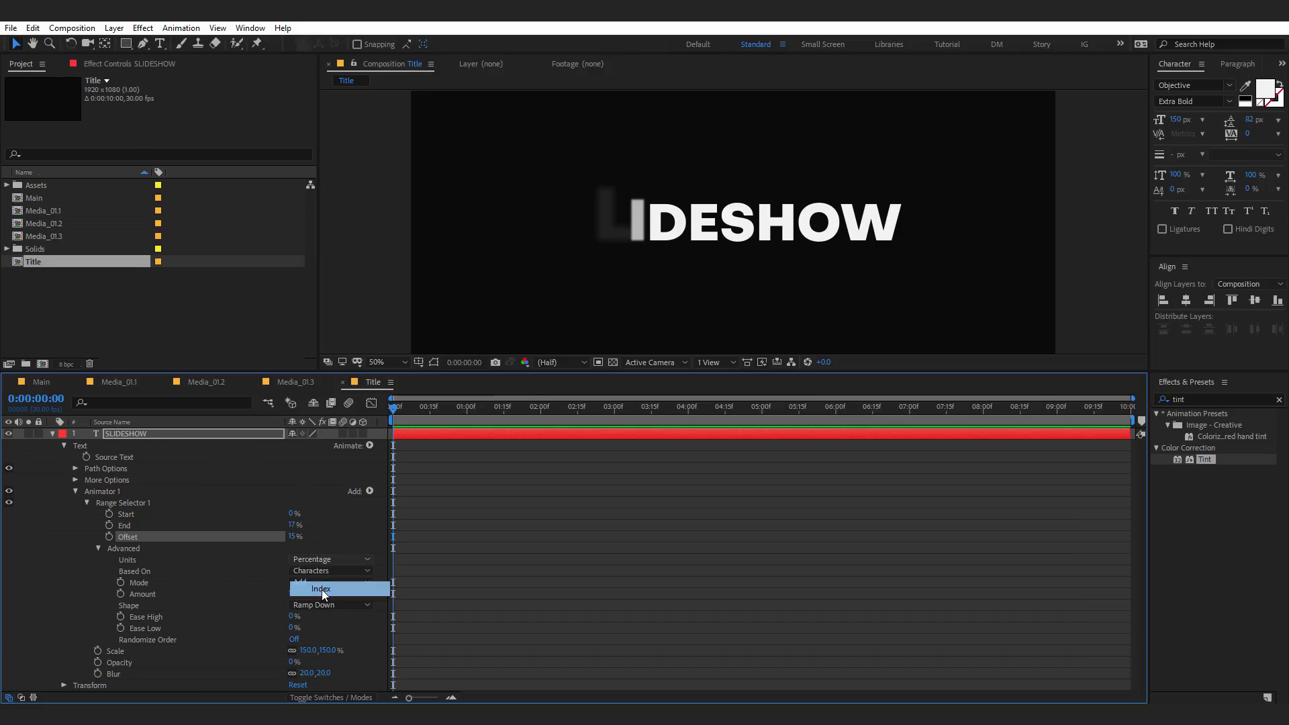
pyautogui.click(321, 589)
pyautogui.click(294, 640)
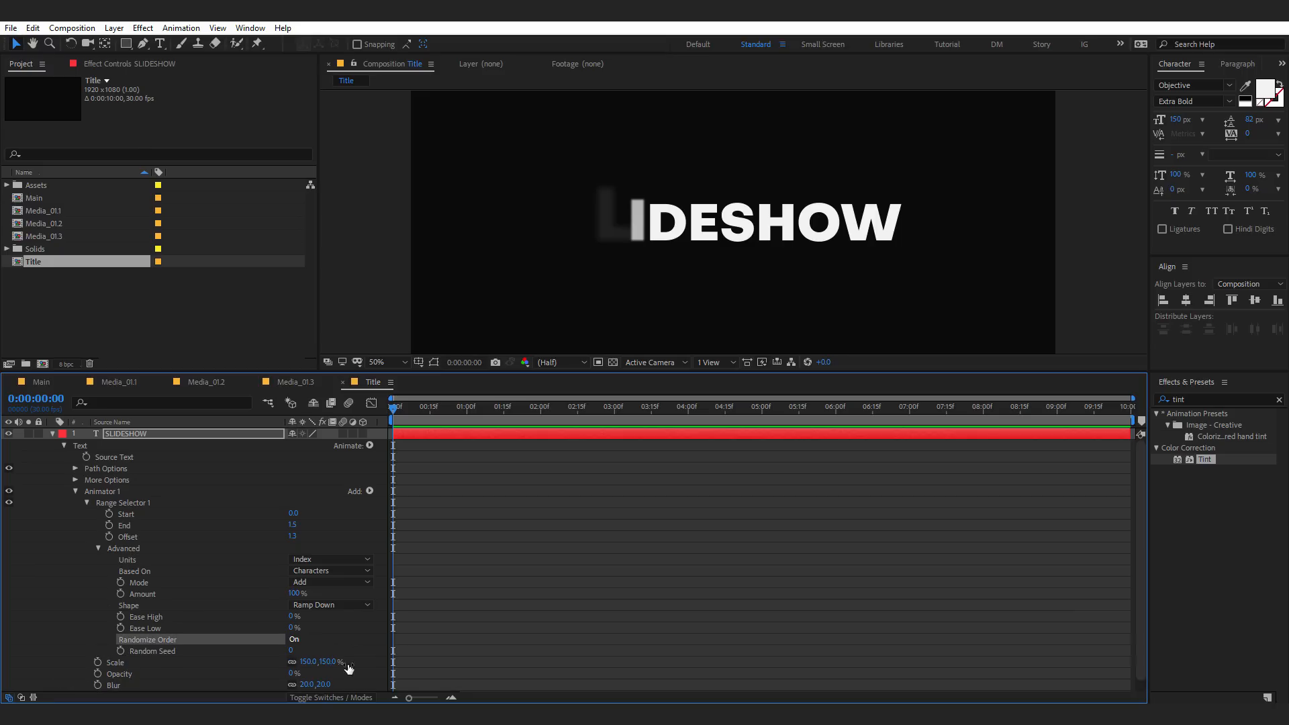
pyautogui.click(331, 630)
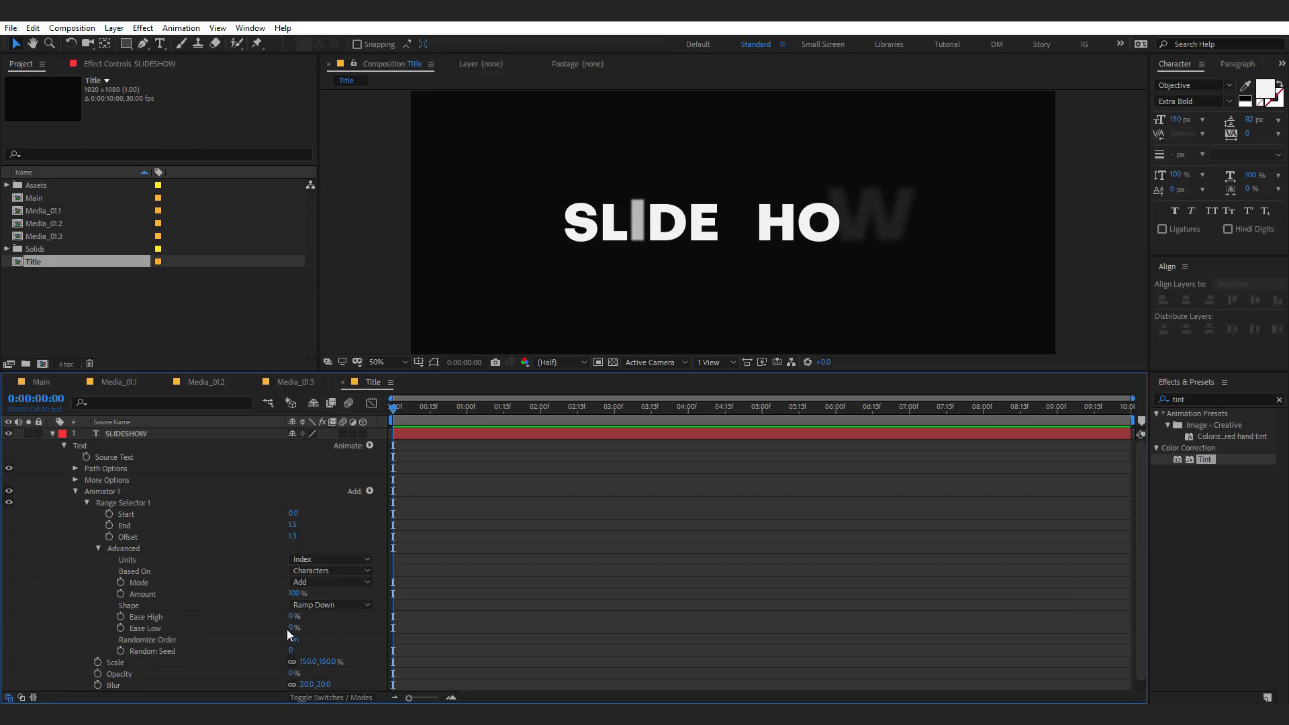
# - Set Ease Low of Range Selector 1 to 100% and its End to 7
pyautogui.moveTo(291, 627); pyautogui.dragTo(366, 627)
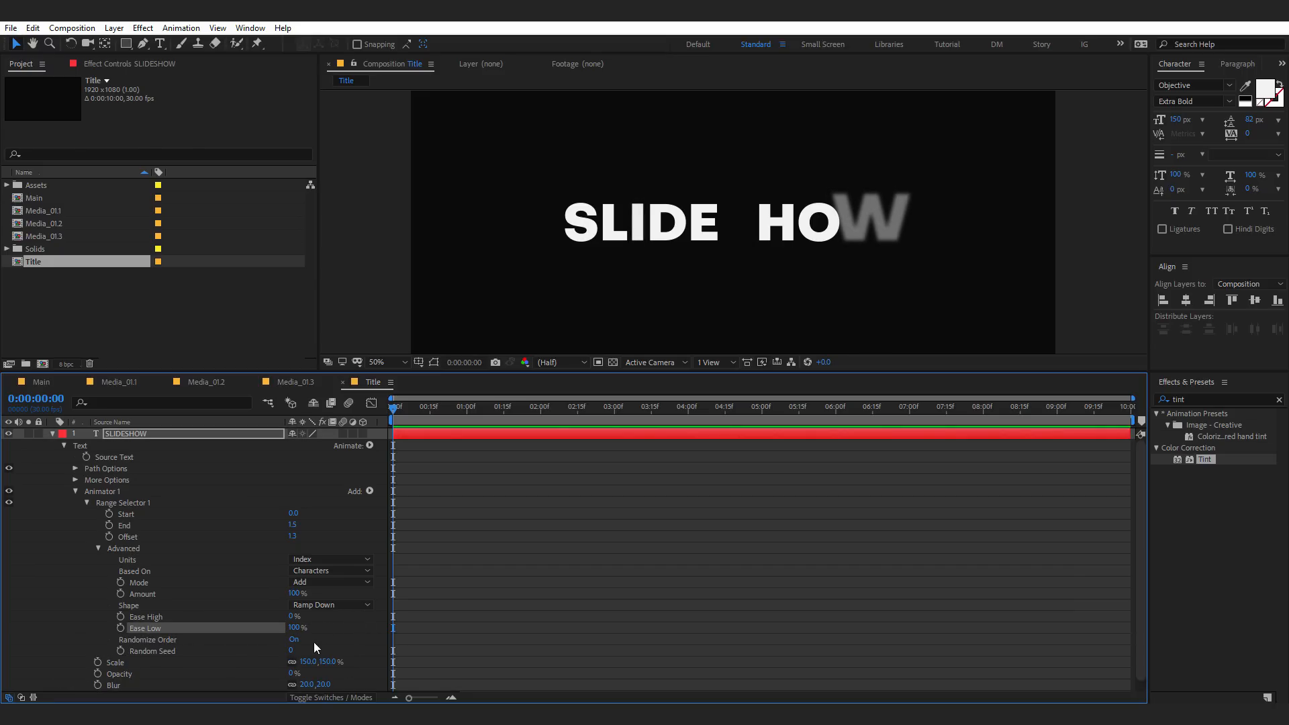
pyautogui.click(292, 526)
pyautogui.write('7')
pyautogui.press('Return')
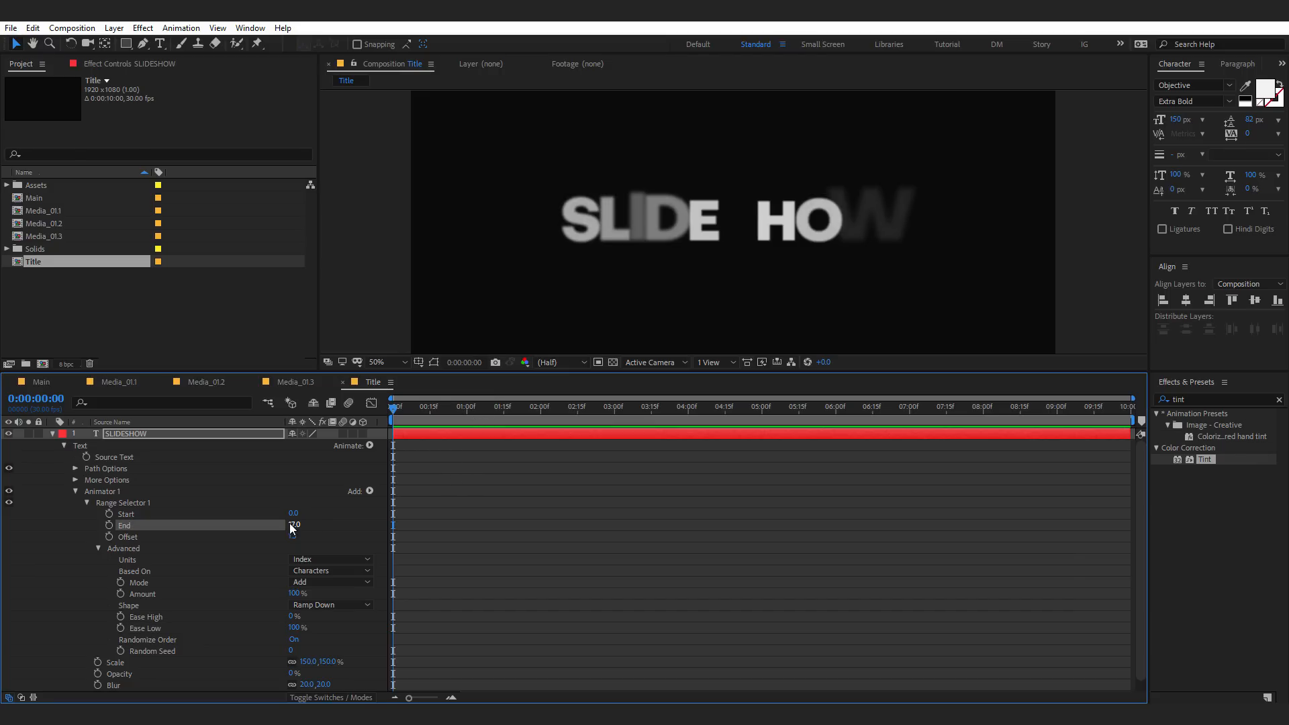
# - Set the Offset of Range Selector 1 to 15 and start keyframing it at 0:00:00:00
pyautogui.click(292, 536)
pyautogui.write('15')
pyautogui.press('Return')
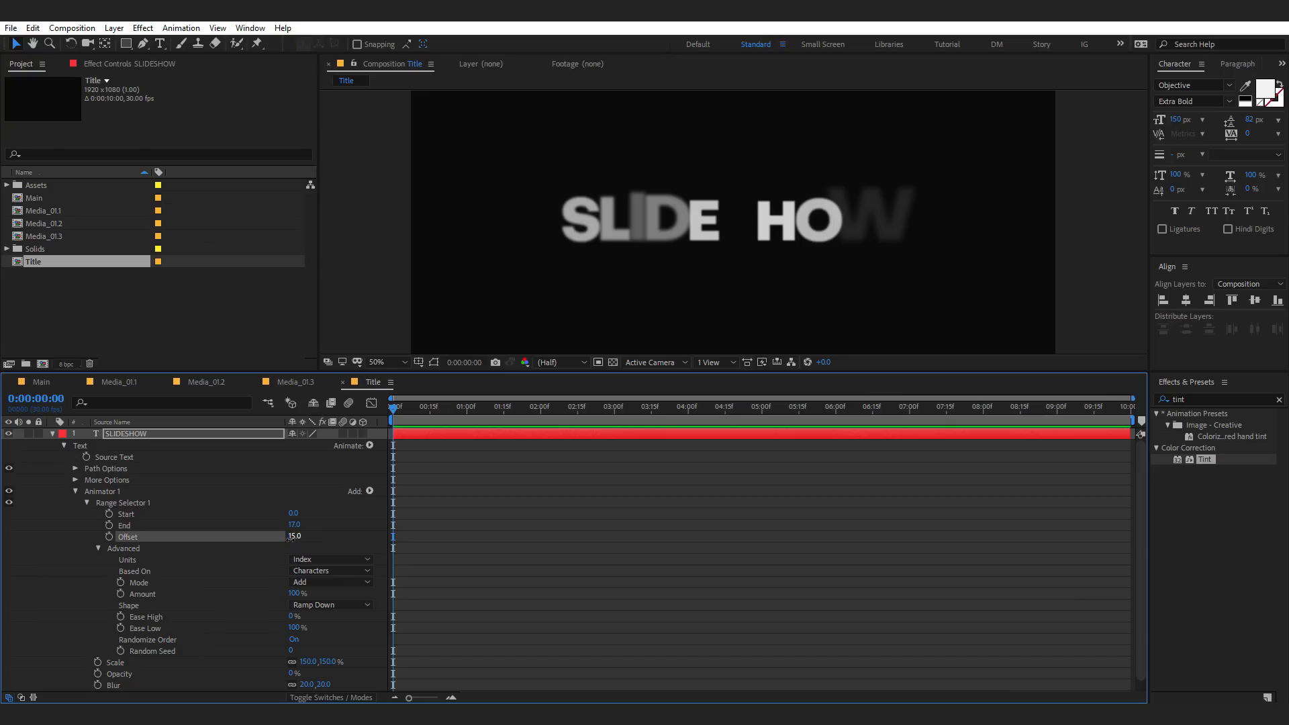
pyautogui.moveTo(291, 538); pyautogui.dragTo(283, 548)
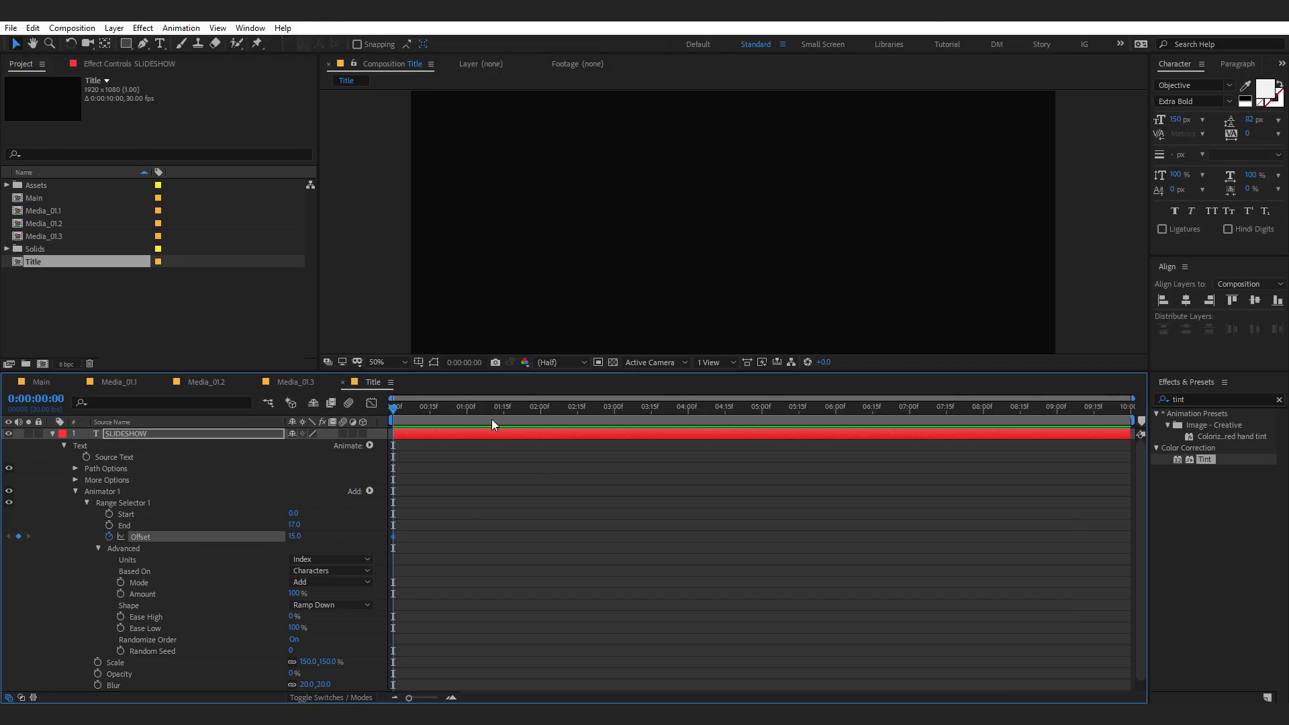
# - Keyframe the Offset of Range Selector 1 to -17 at 0:00:02:00 and preview the title animation from the start
pyautogui.click(540, 421)
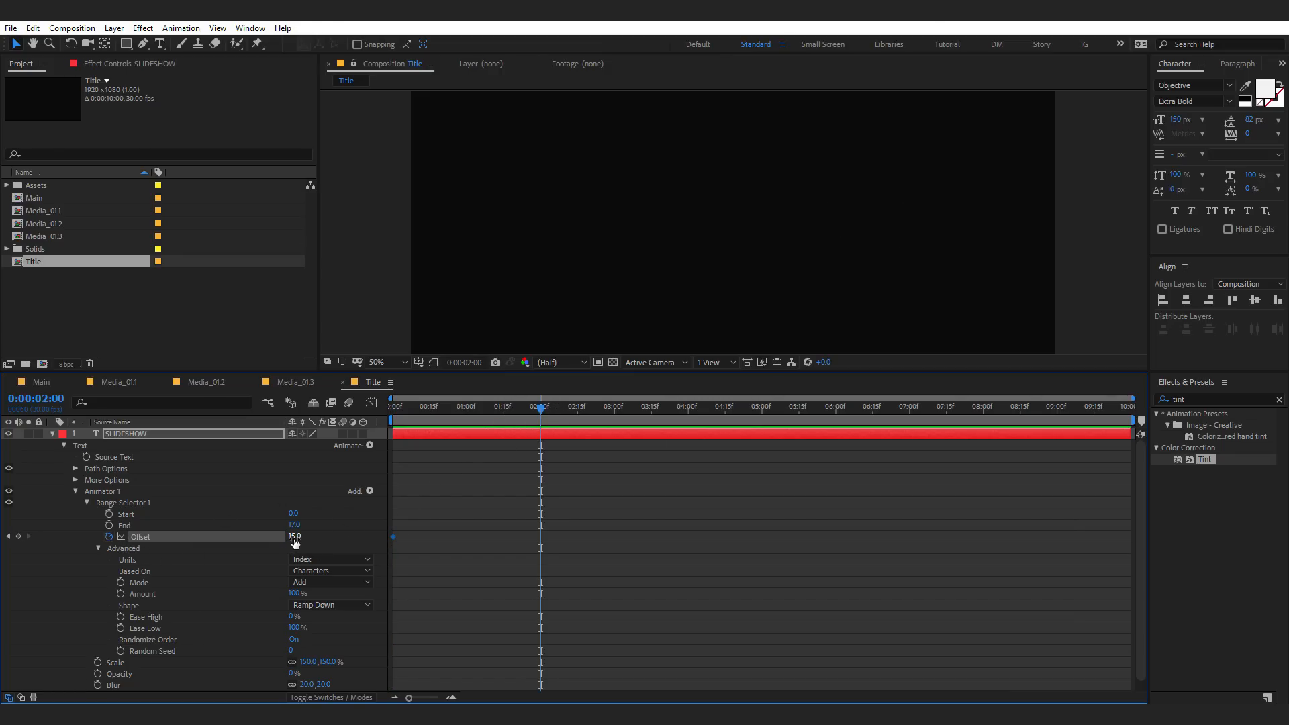
pyautogui.click(294, 537)
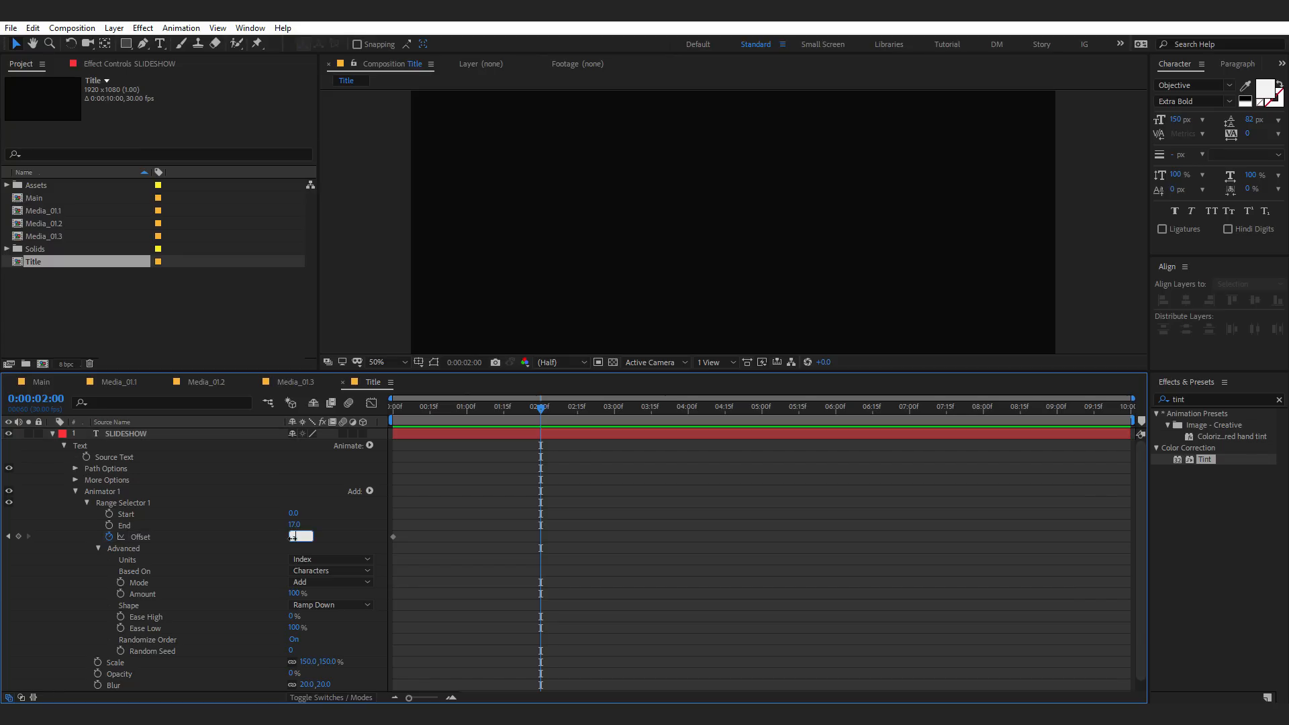
pyautogui.write('-17')
pyautogui.press('Return')
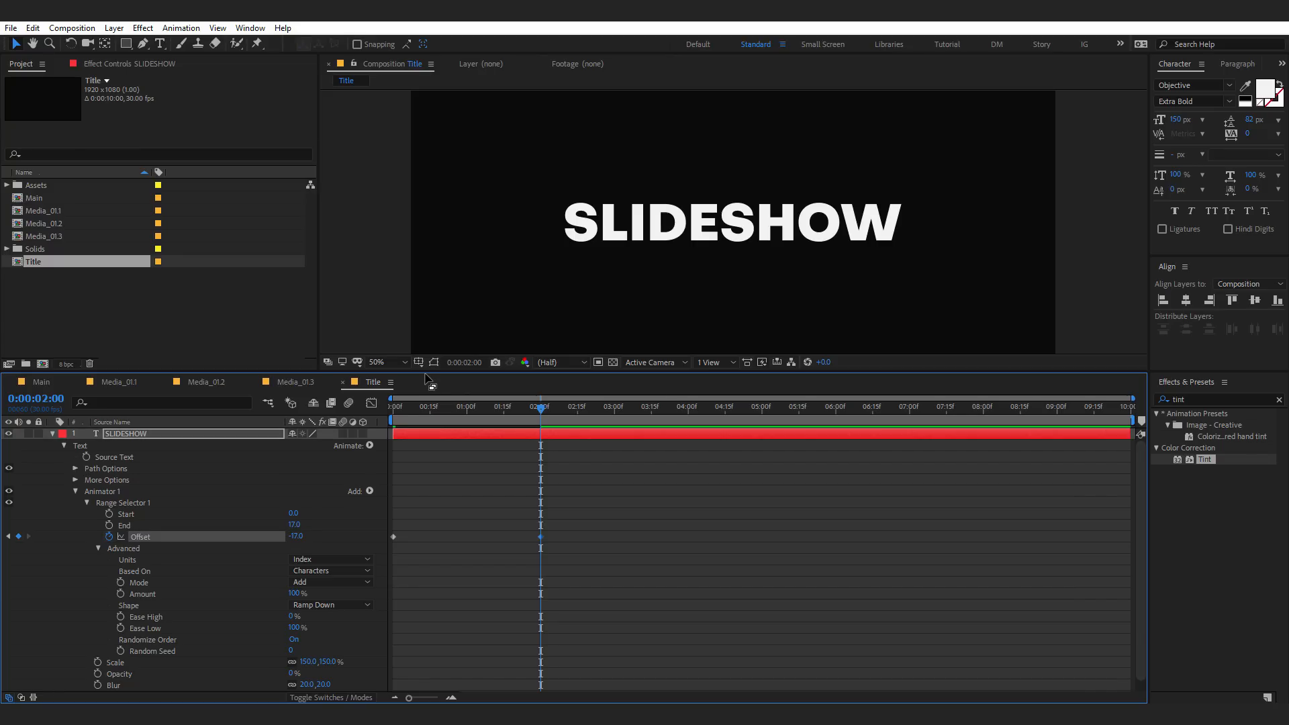
pyautogui.press('Home')
pyautogui.press('space')
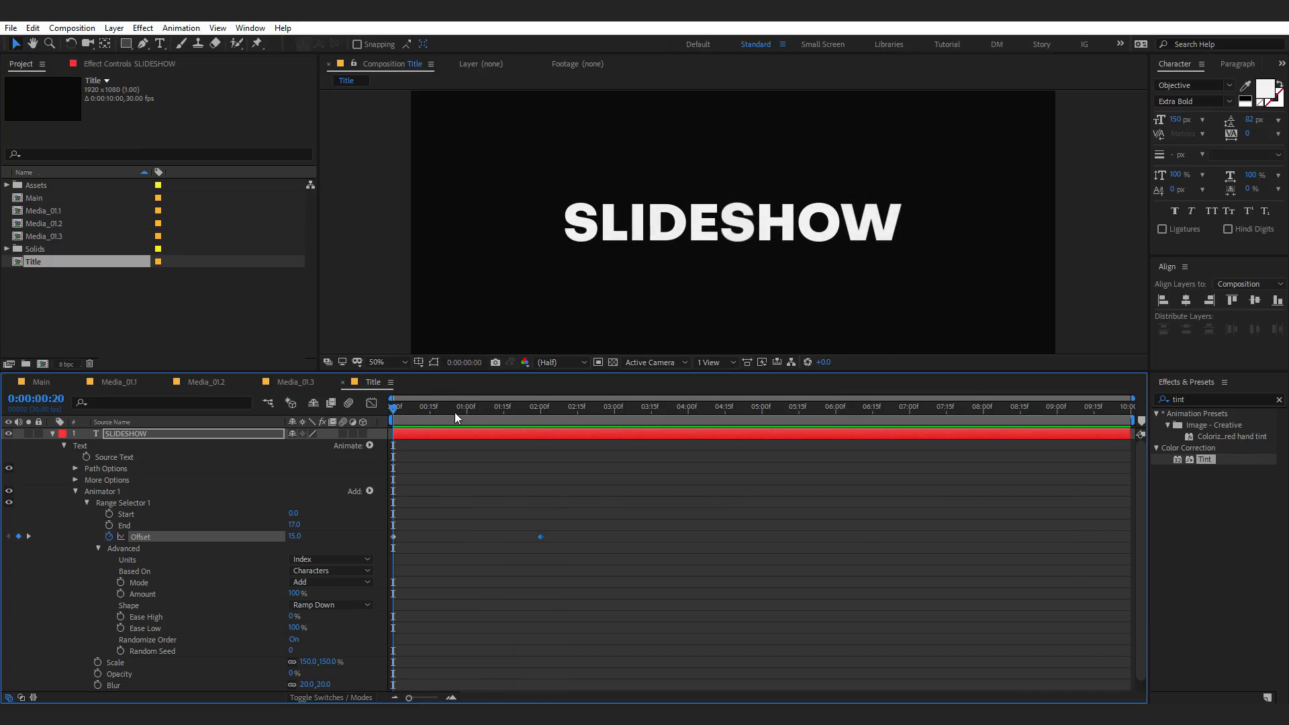
# - Try a Random Seed of 5 for Range Selector 1 with a preview, and reset the seed to 0
pyautogui.moveTo(454, 413)
pyautogui.mouseDown()
pyautogui.moveTo(530, 413)
pyautogui.moveTo(476, 417)
pyautogui.mouseUp()
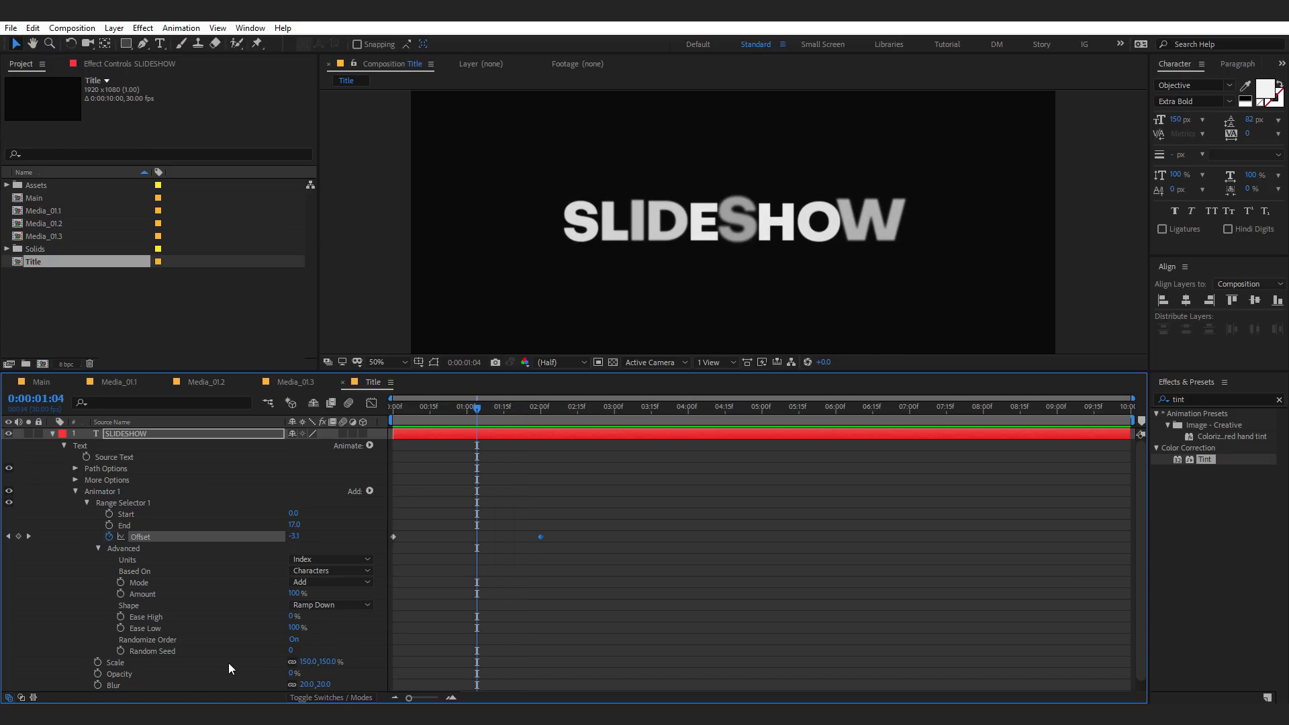
pyautogui.moveTo(291, 652); pyautogui.dragTo(295, 652)
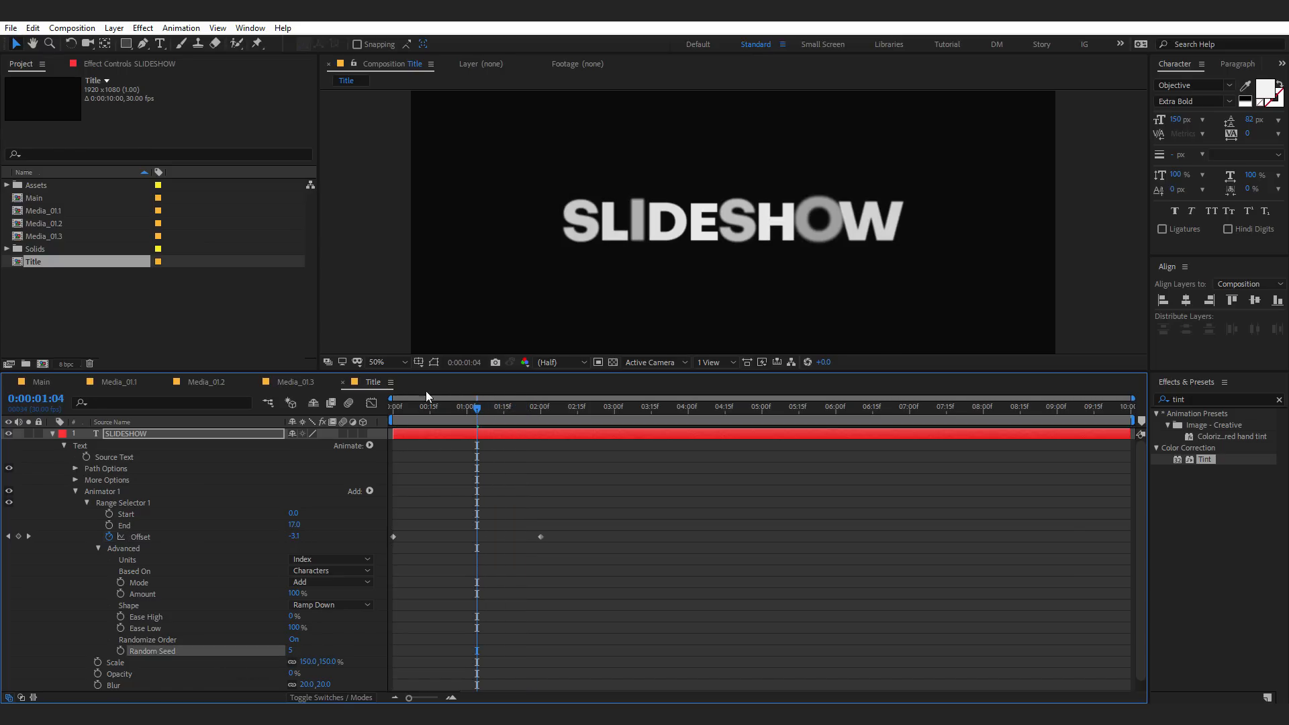
pyautogui.moveTo(419, 408); pyautogui.dragTo(345, 421)
pyautogui.press('space')
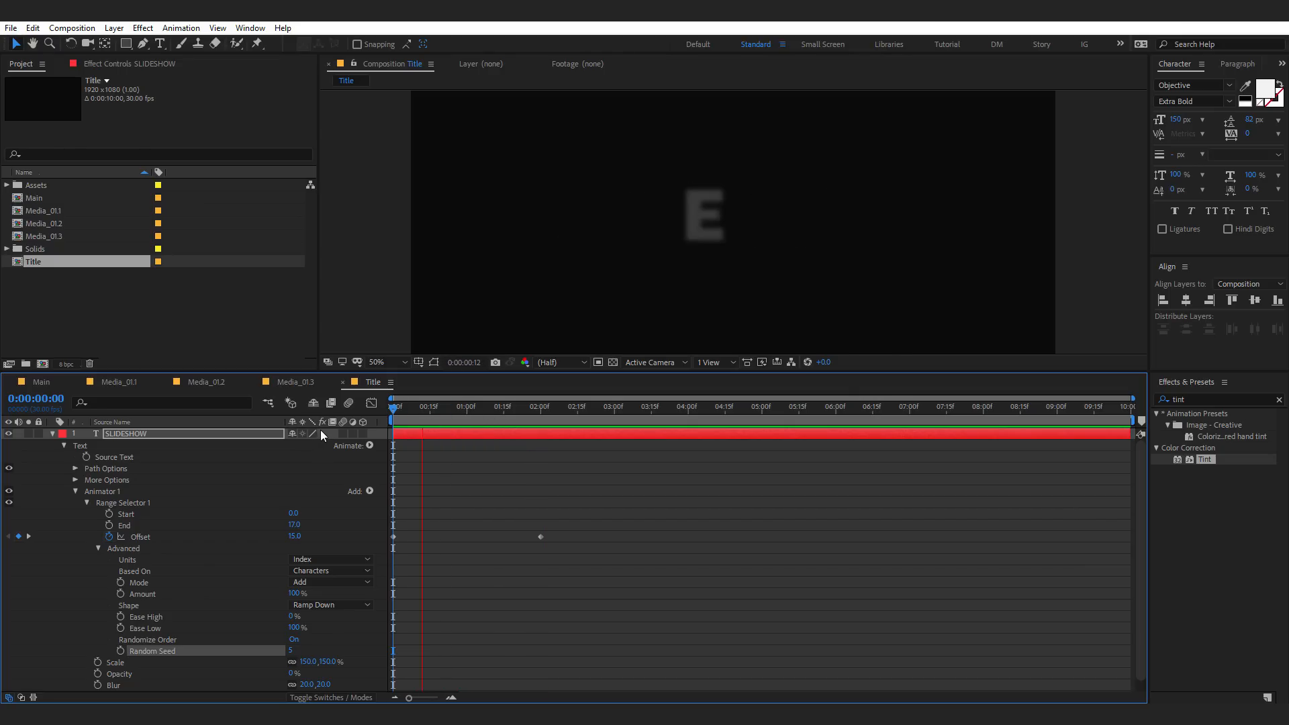
pyautogui.press('space')
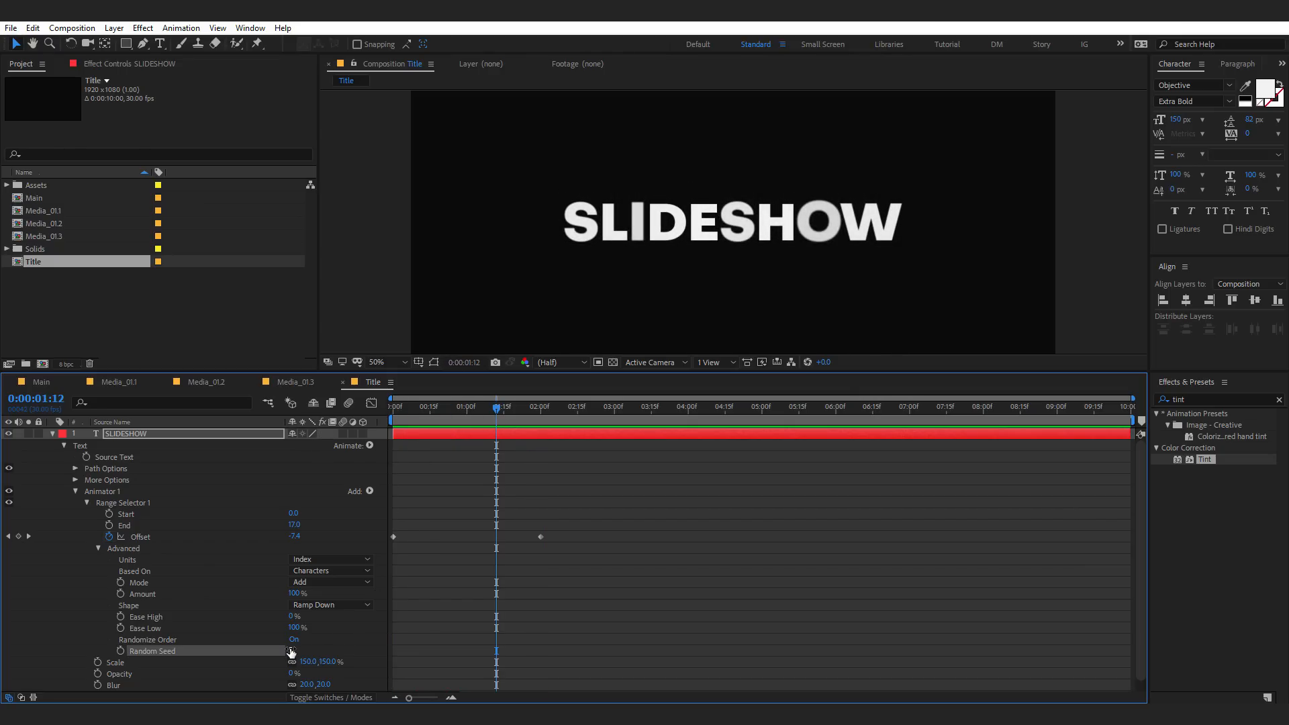
pyautogui.click(292, 650)
pyautogui.click(425, 568)
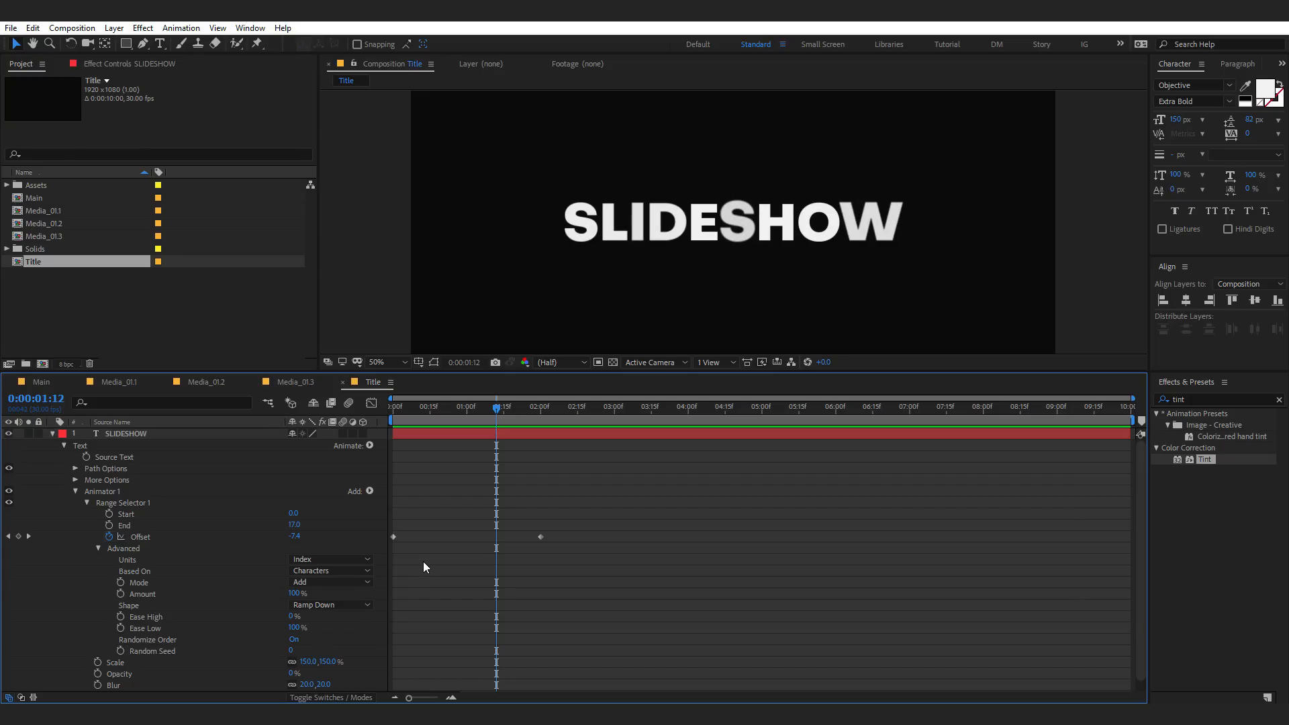
# - Place the Title composition in Main between Camera 1 and Media_01.1 and make it a 3D layer
pyautogui.click(52, 434)
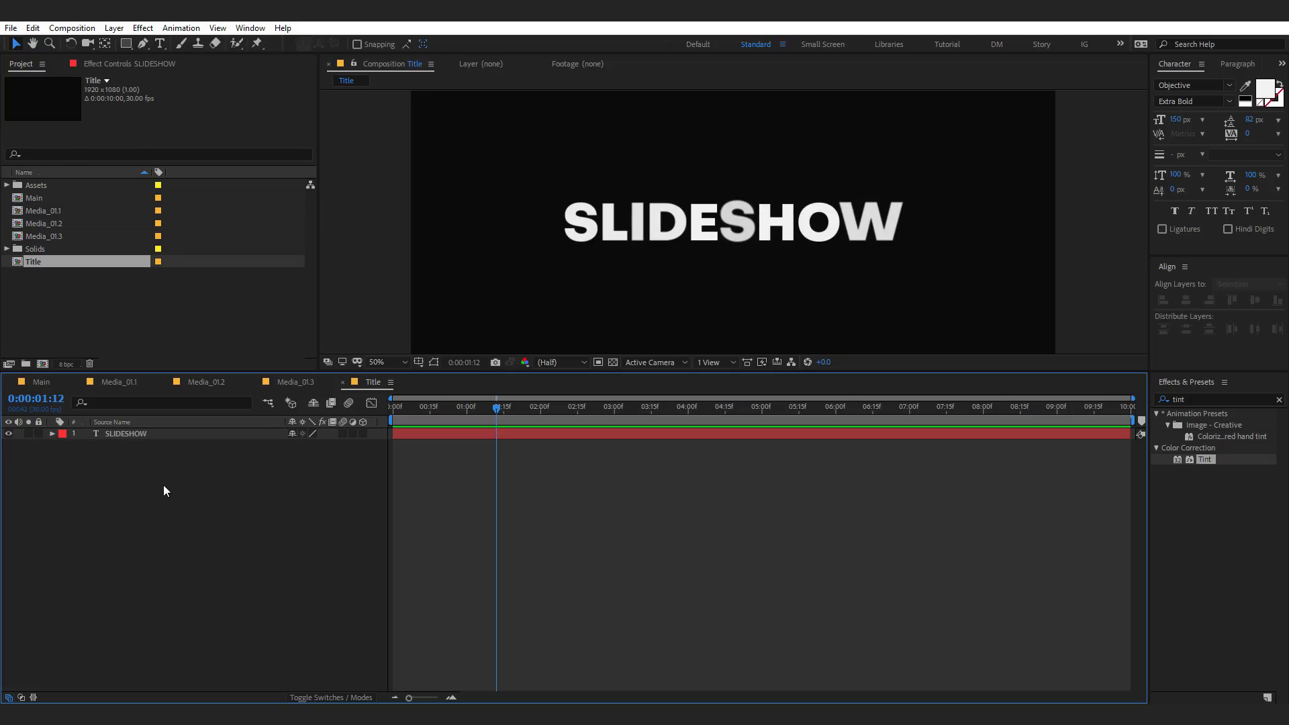
pyautogui.click(39, 383)
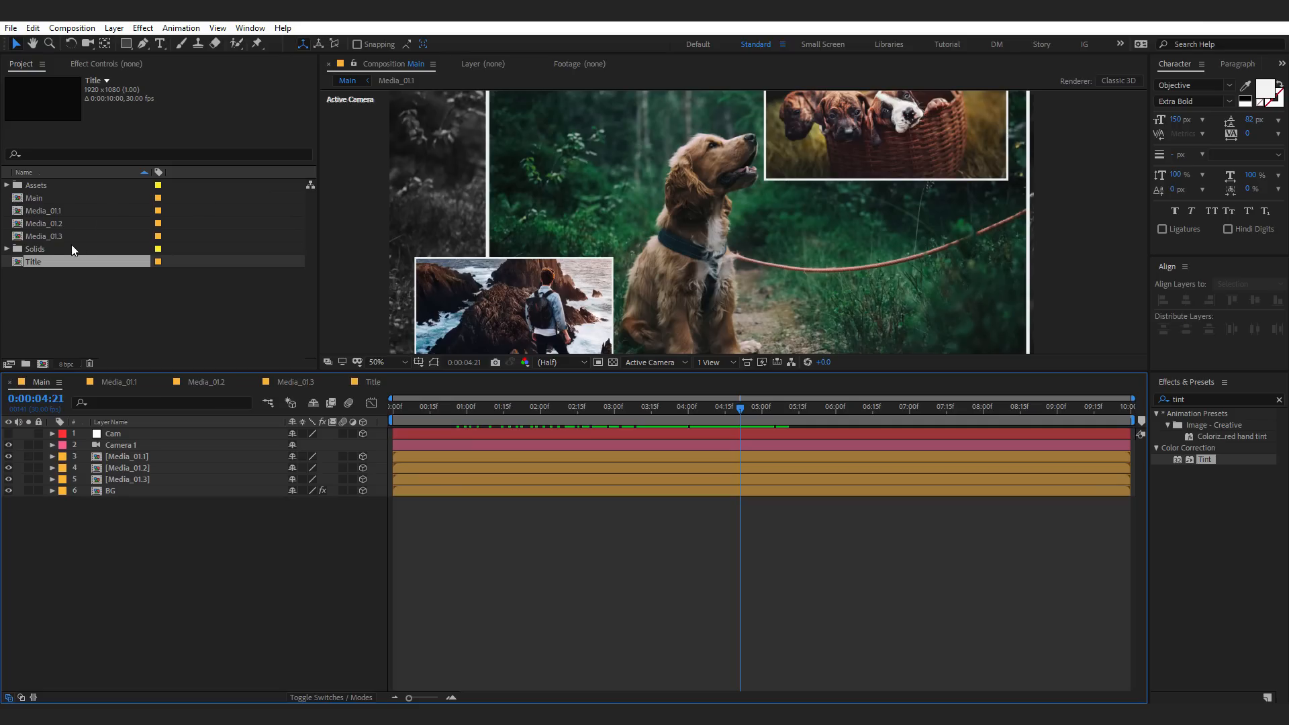
pyautogui.moveTo(51, 262); pyautogui.dragTo(131, 452)
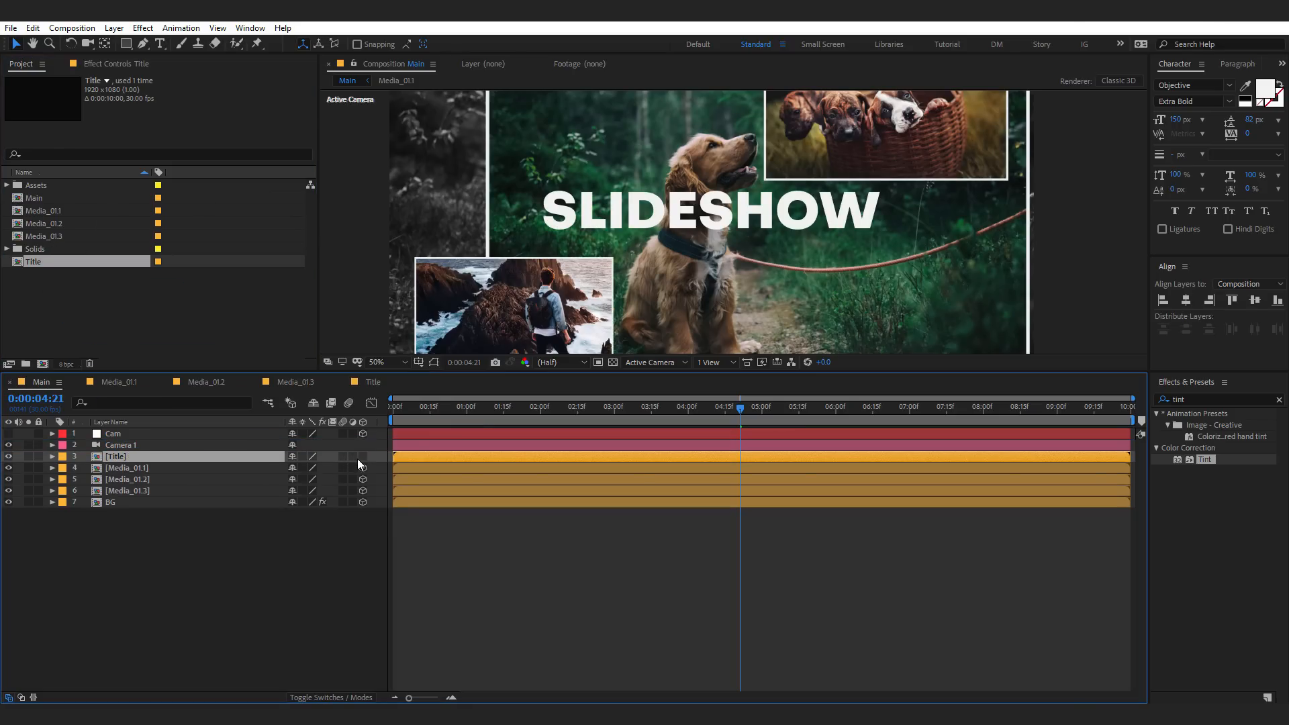
pyautogui.click(363, 456)
# - Set the Z Position of the Title layer to -600
pyautogui.press('p')
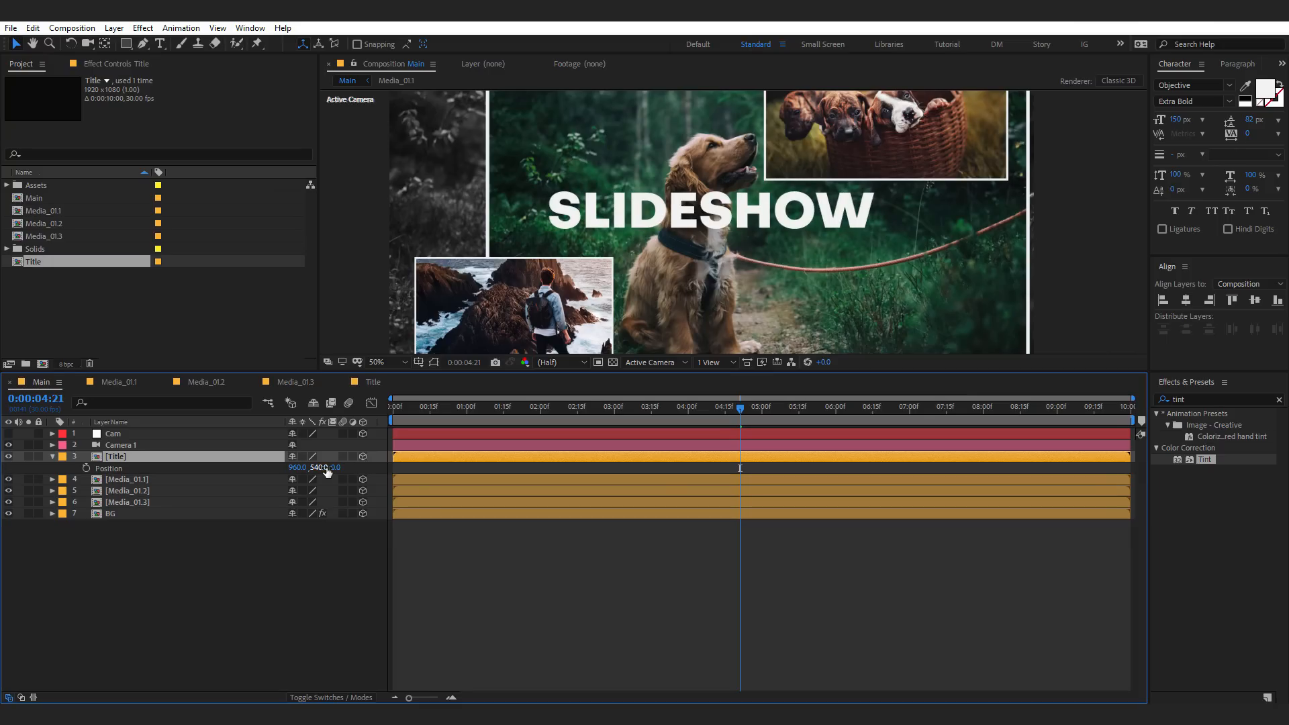
pyautogui.moveTo(327, 472); pyautogui.dragTo(239, 477)
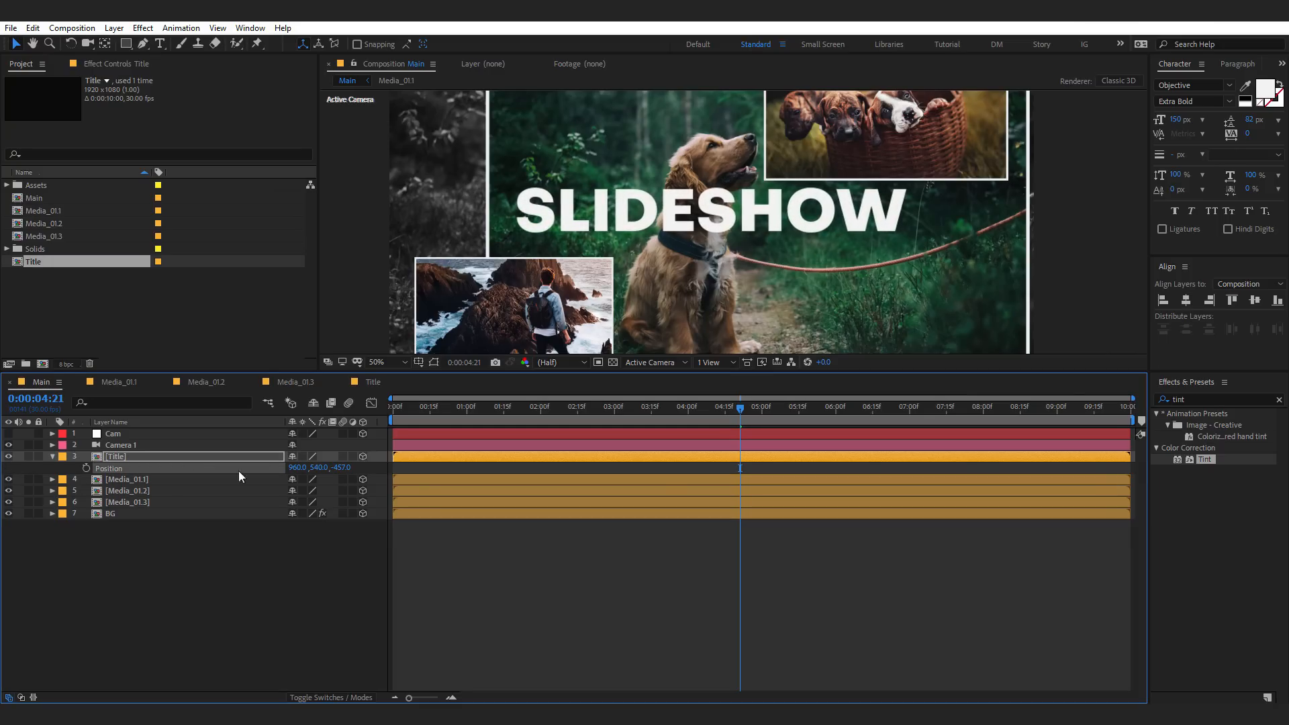
pyautogui.click(343, 468)
pyautogui.write('-600')
pyautogui.press('Return')
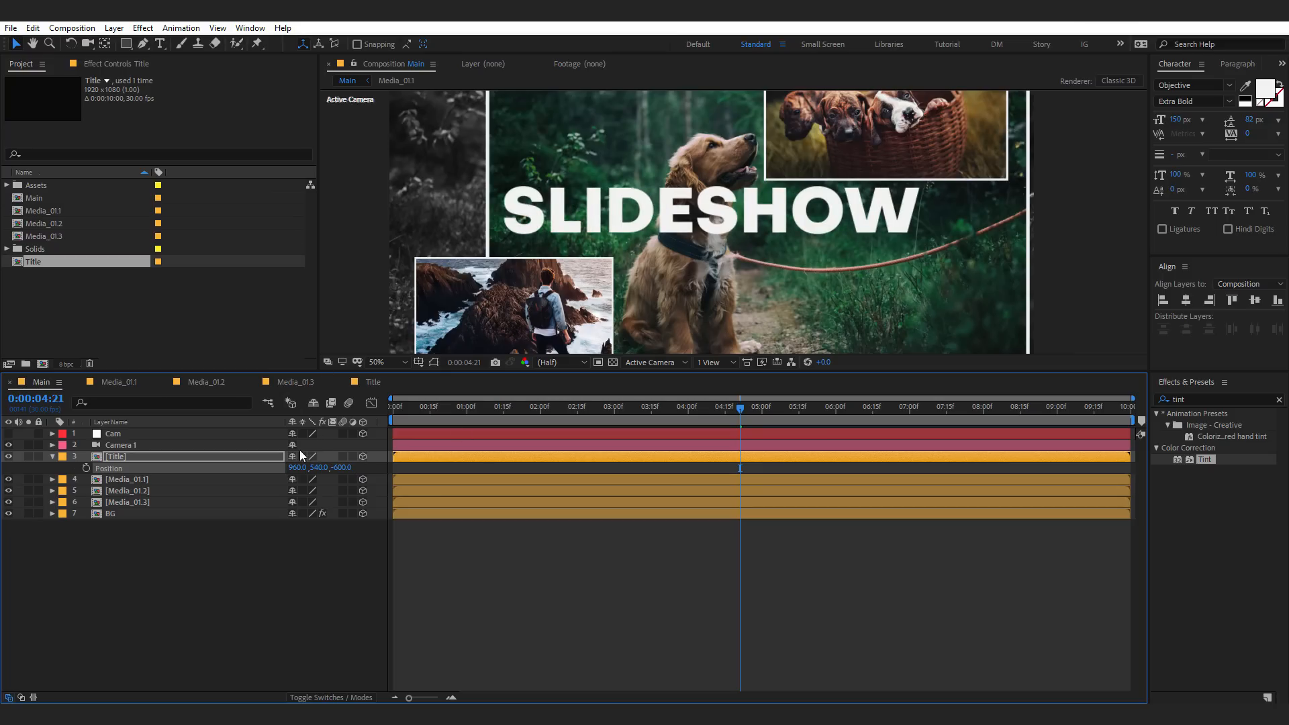
# - Scale the Title layer to 59% and move it to the lower-right area of the dog photo, checking it at other times
pyautogui.press('s')
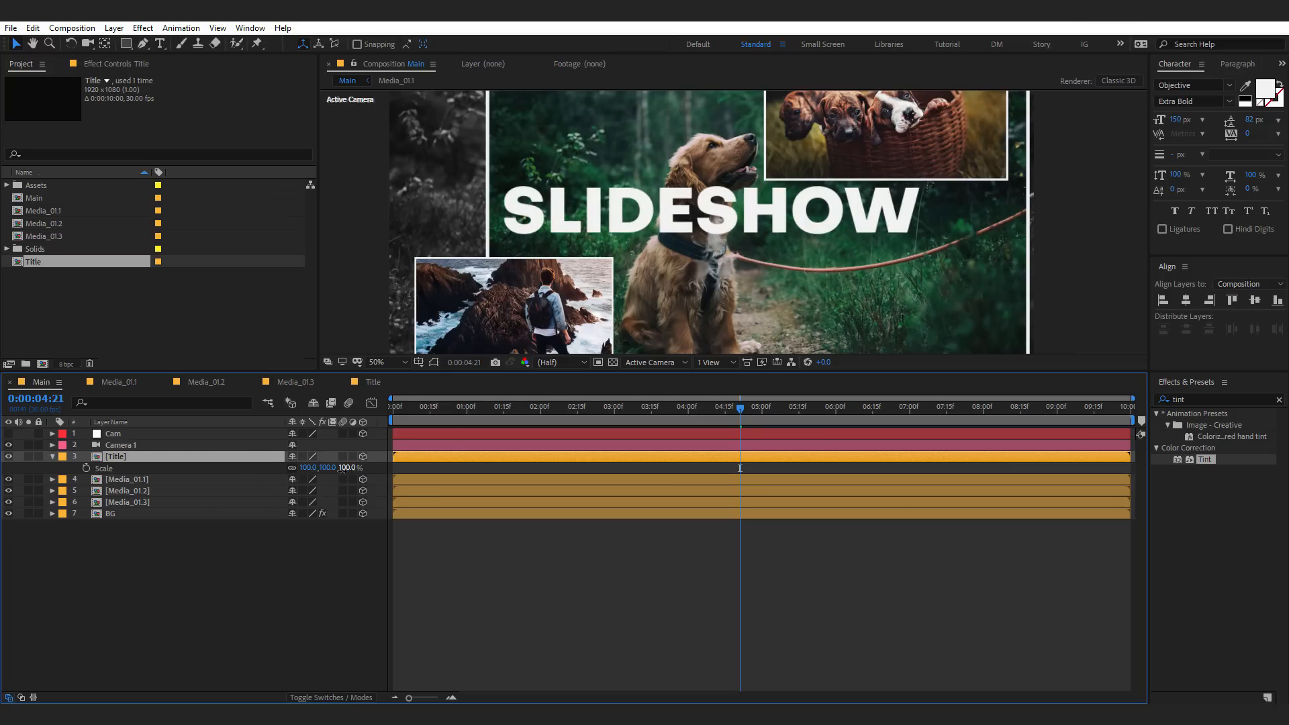
pyautogui.moveTo(343, 469); pyautogui.dragTo(320, 471)
pyautogui.moveTo(703, 217); pyautogui.dragTo(811, 298)
pyautogui.click(728, 571)
pyautogui.scroll(-1, 697, 232)
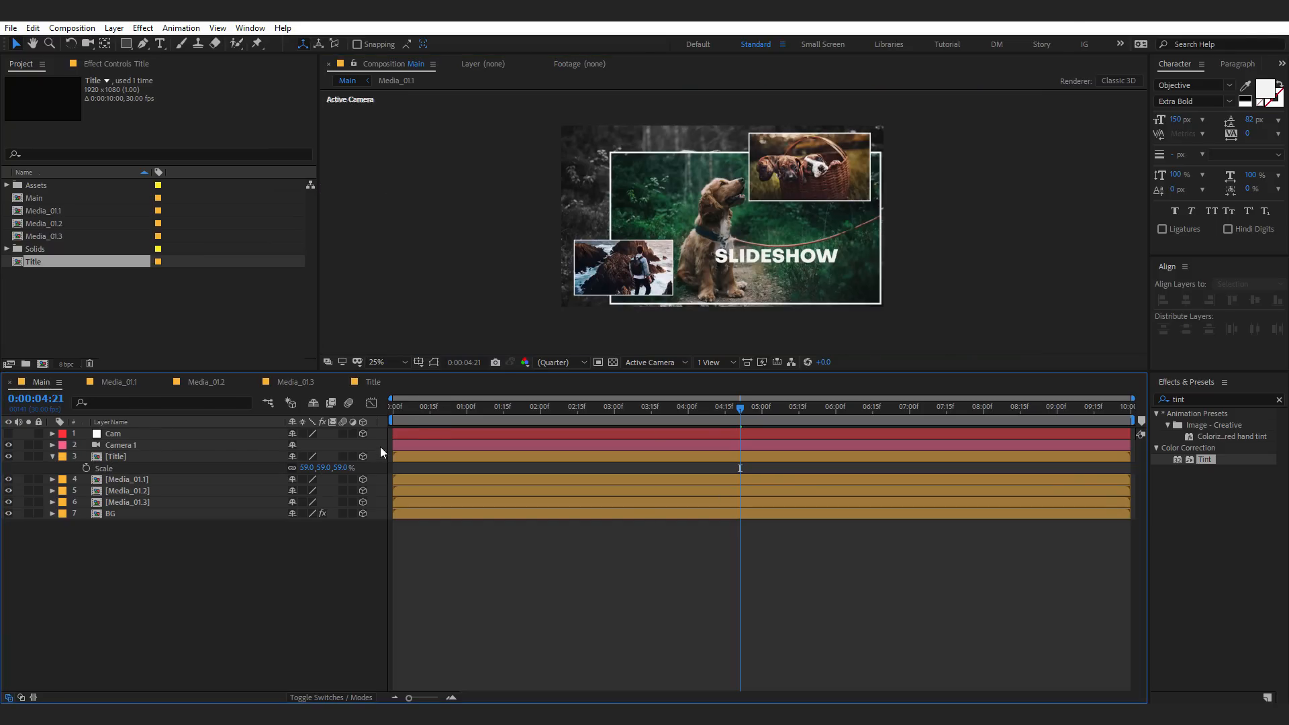
pyautogui.moveTo(409, 415); pyautogui.dragTo(570, 423)
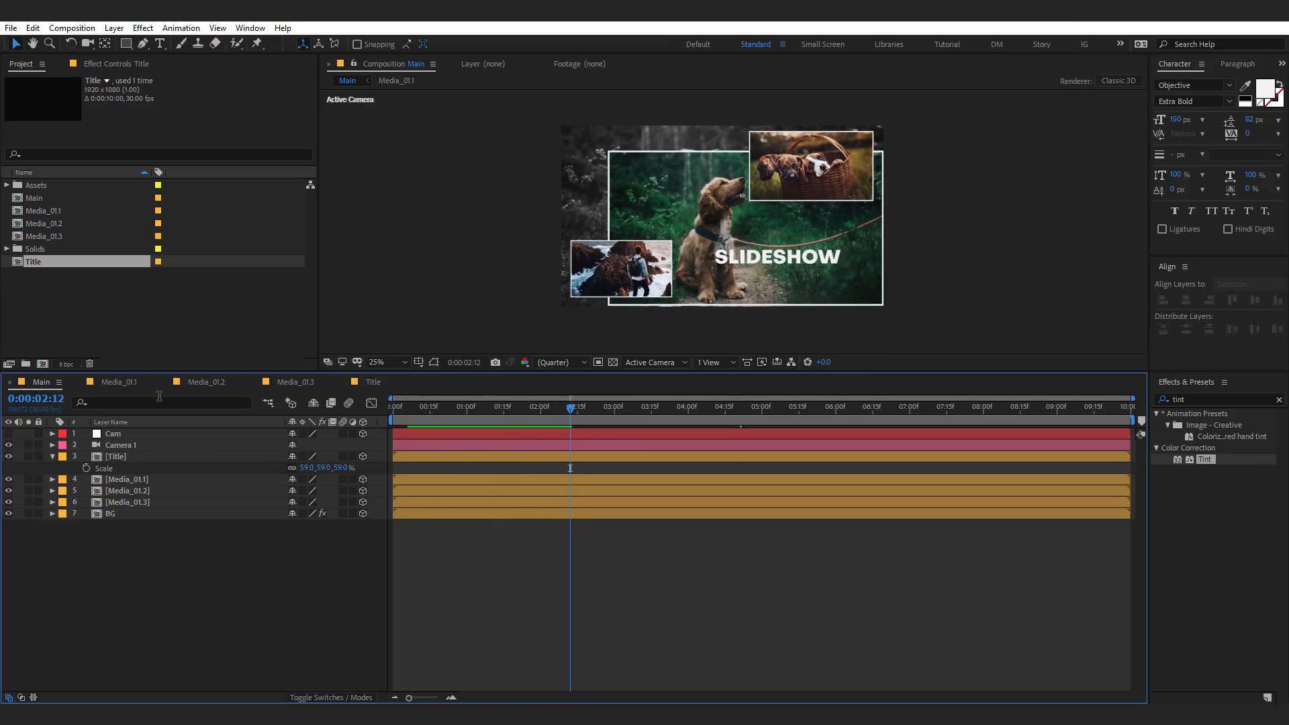
# - Add a text layer reading "amazing" below SLIDESHOW in the Title composition
pyautogui.click(377, 383)
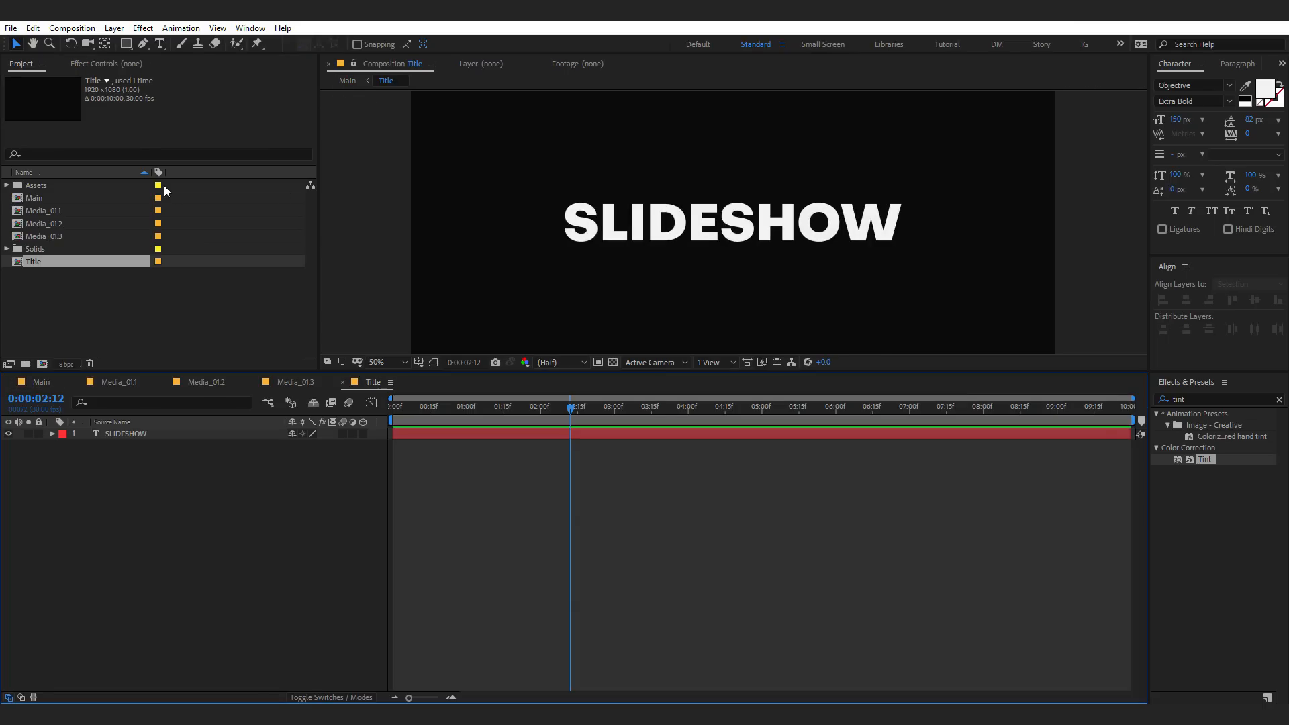
pyautogui.click(160, 44)
pyautogui.click(569, 311)
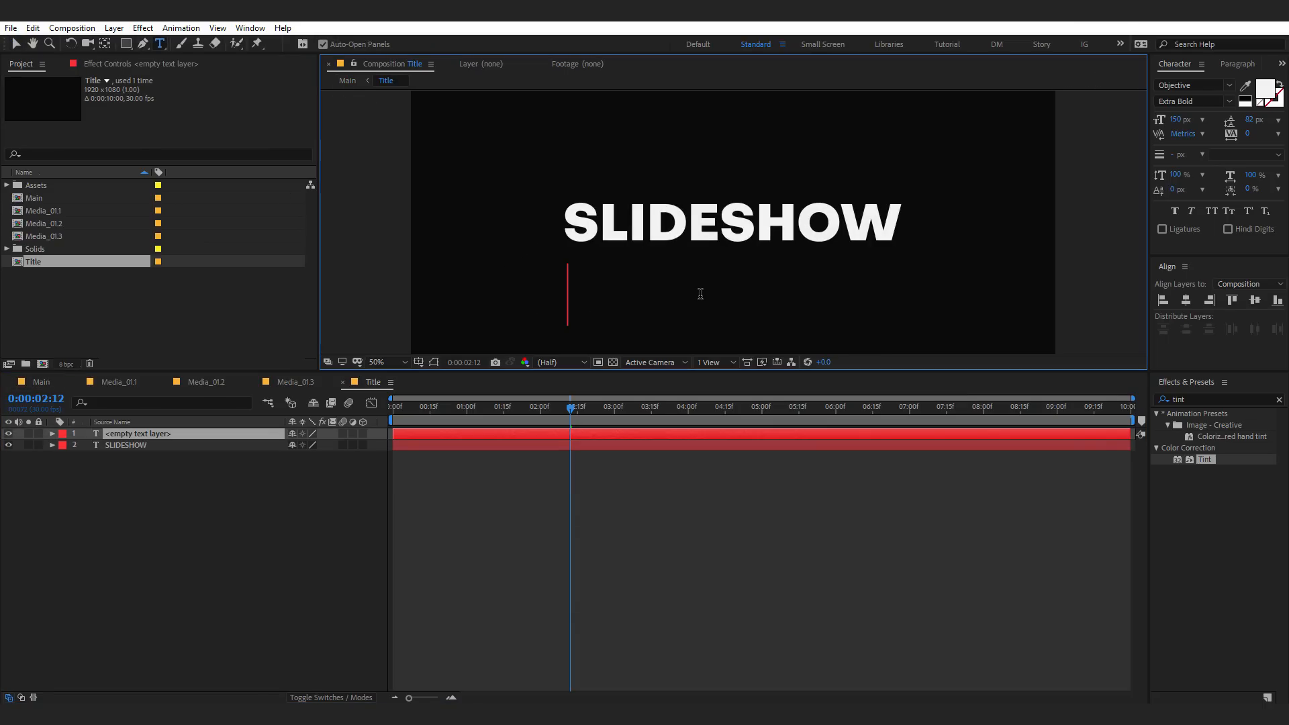
pyautogui.write('amazing')
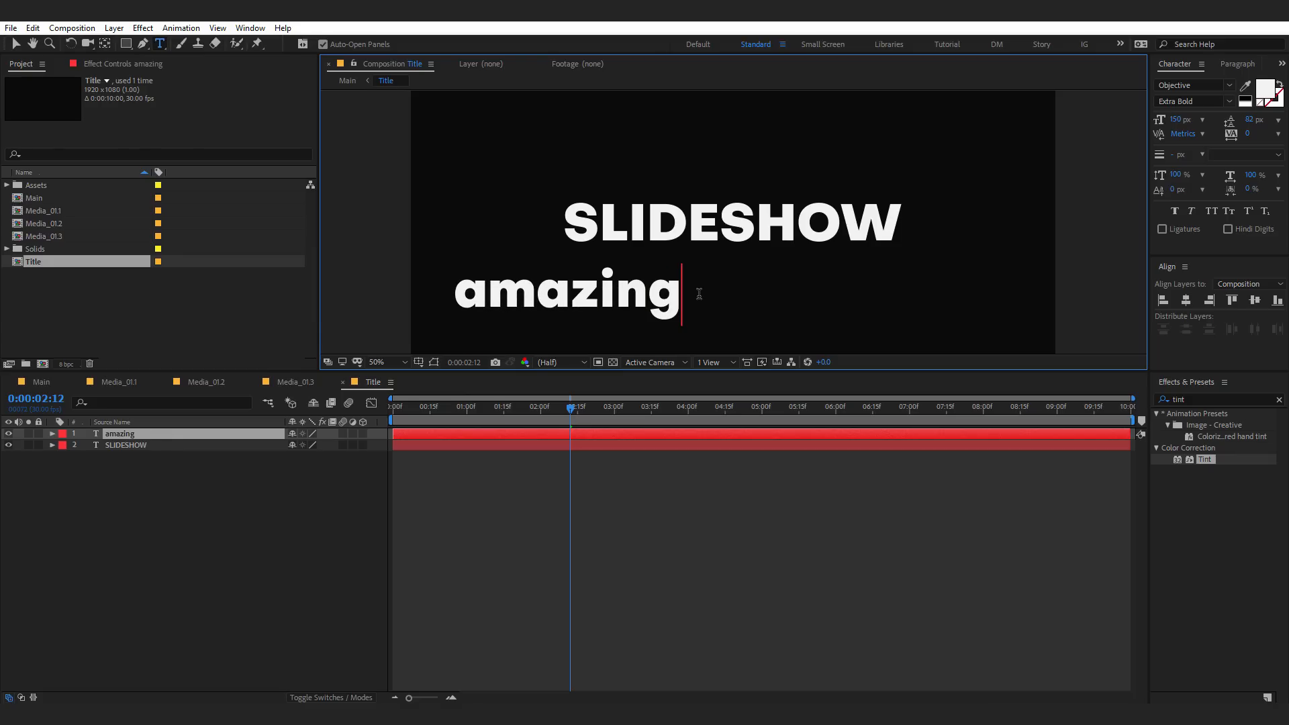
pyautogui.click(15, 44)
# - Format the "amazing" text as All Caps, Medium, 79 px and position it directly beneath SLIDESHOW
pyautogui.click(1213, 211)
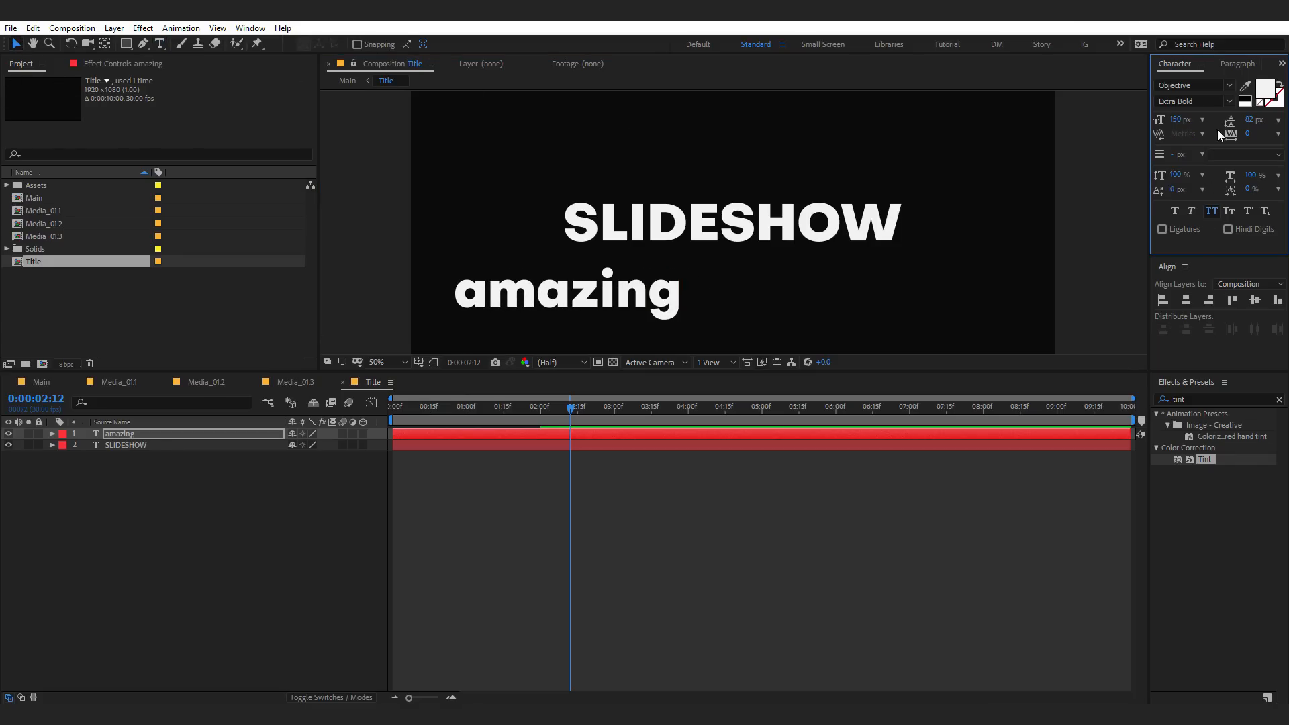
pyautogui.click(1199, 101)
pyautogui.click(1183, 202)
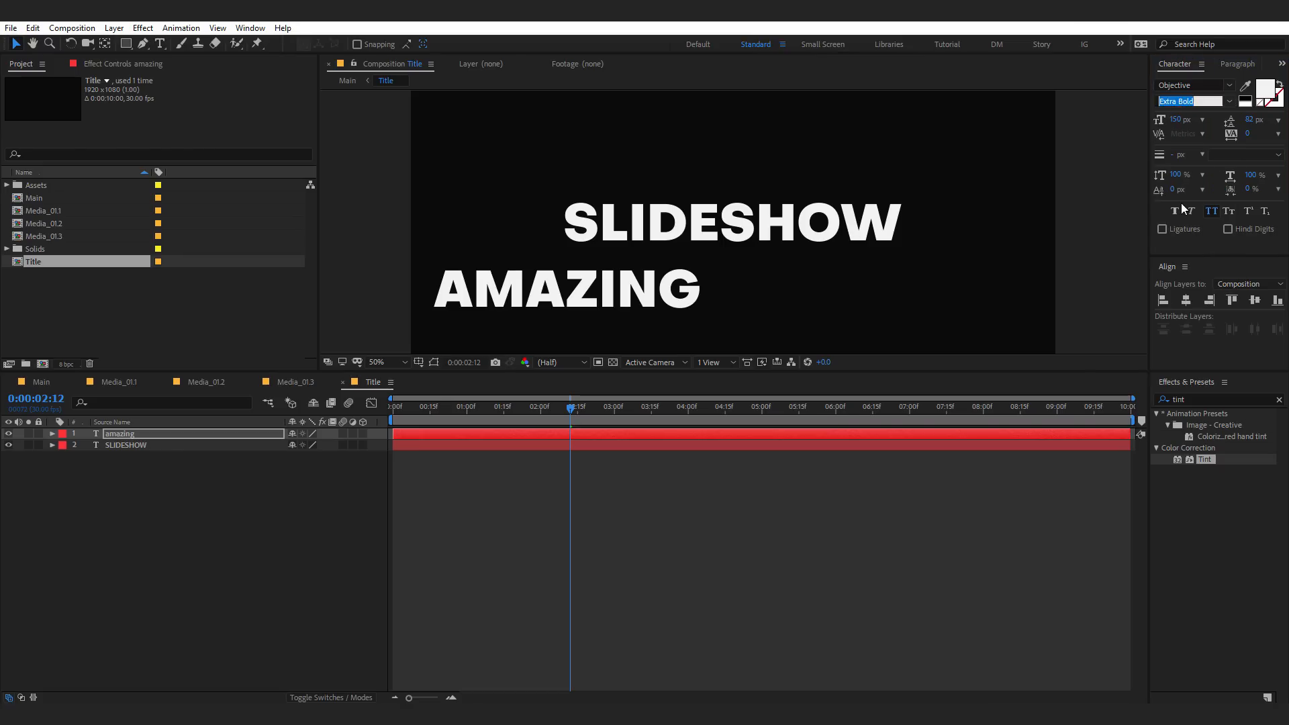
pyautogui.moveTo(1179, 121)
pyautogui.mouseDown()
pyautogui.moveTo(1134, 123)
pyautogui.moveTo(1172, 124)
pyautogui.mouseUp()
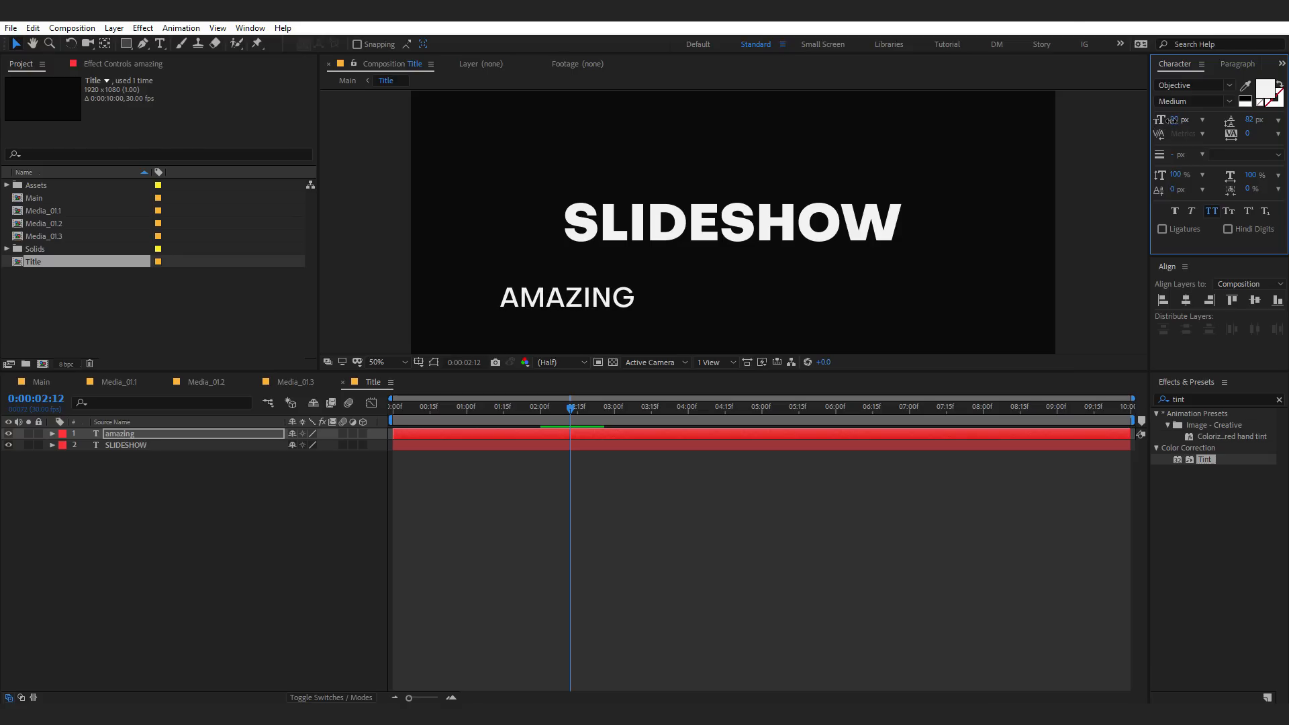
pyautogui.moveTo(625, 298); pyautogui.dragTo(719, 261)
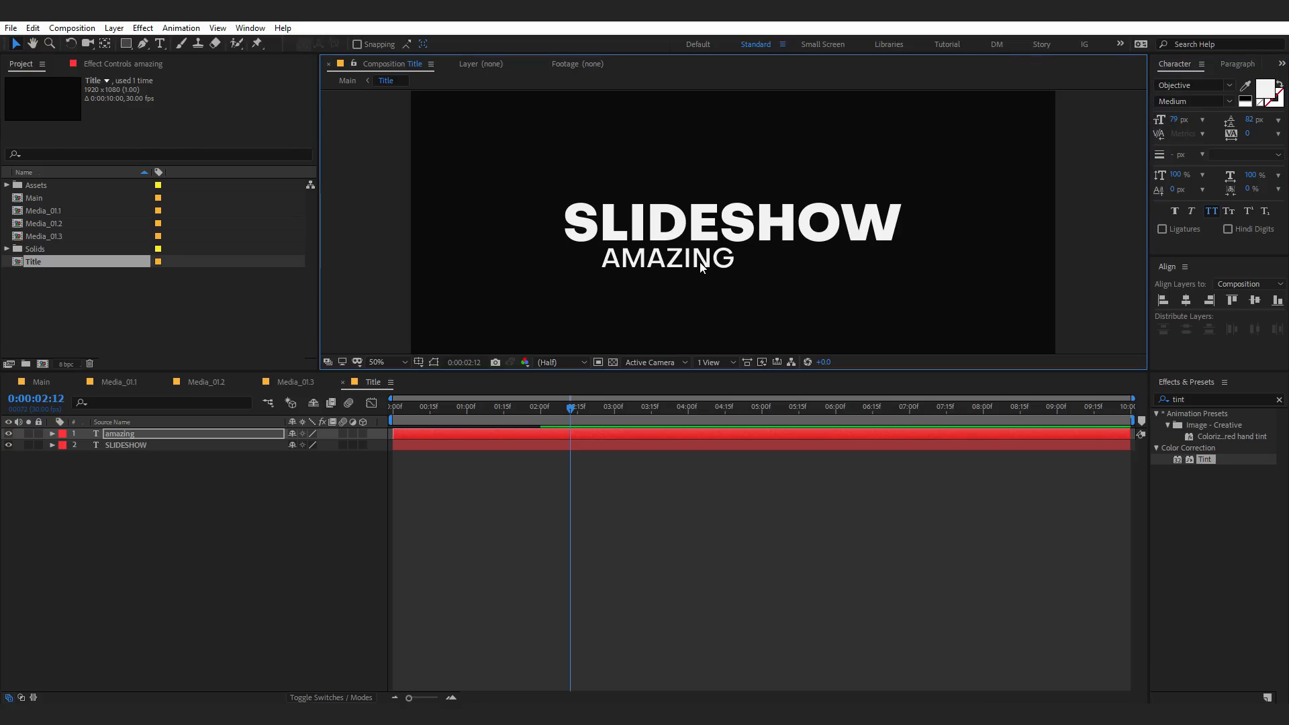
# - Replace the subtitle text with PHOTOGRAPHY and centre it horizontally in the composition
pyautogui.doubleClick(700, 262)
pyautogui.write('PHOO')
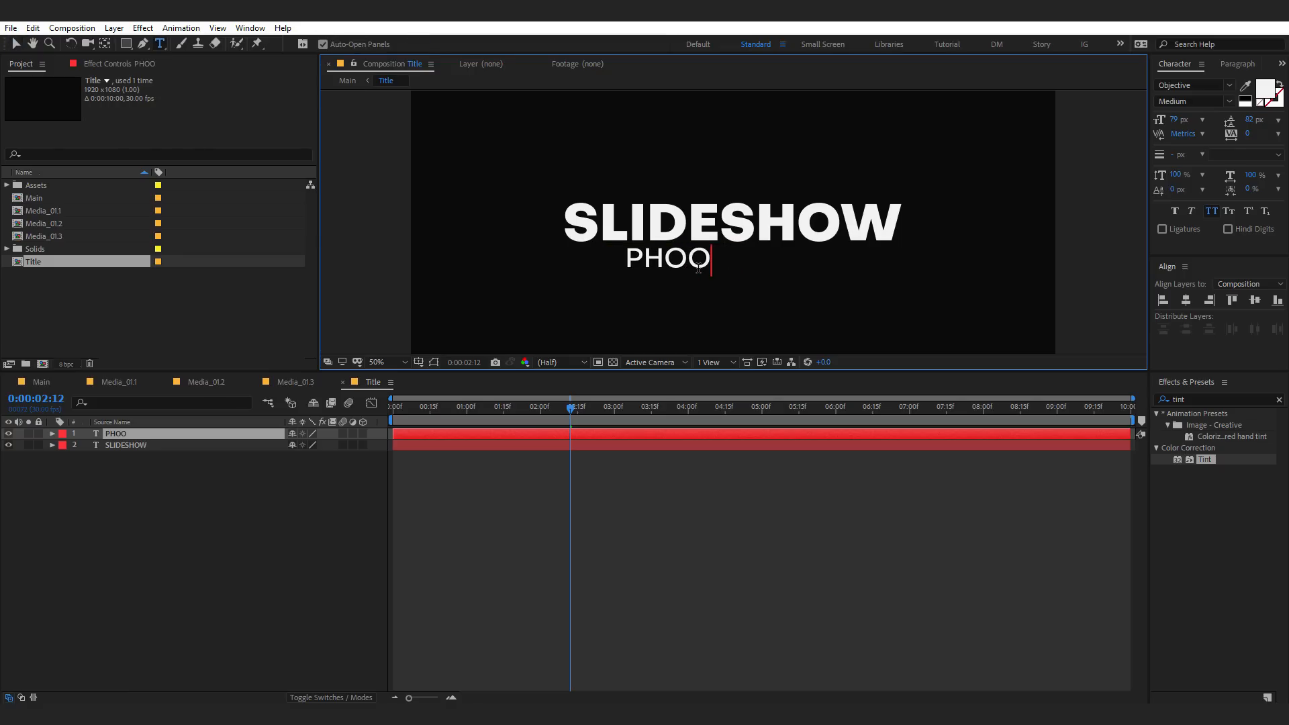
pyautogui.press('BackSpace')
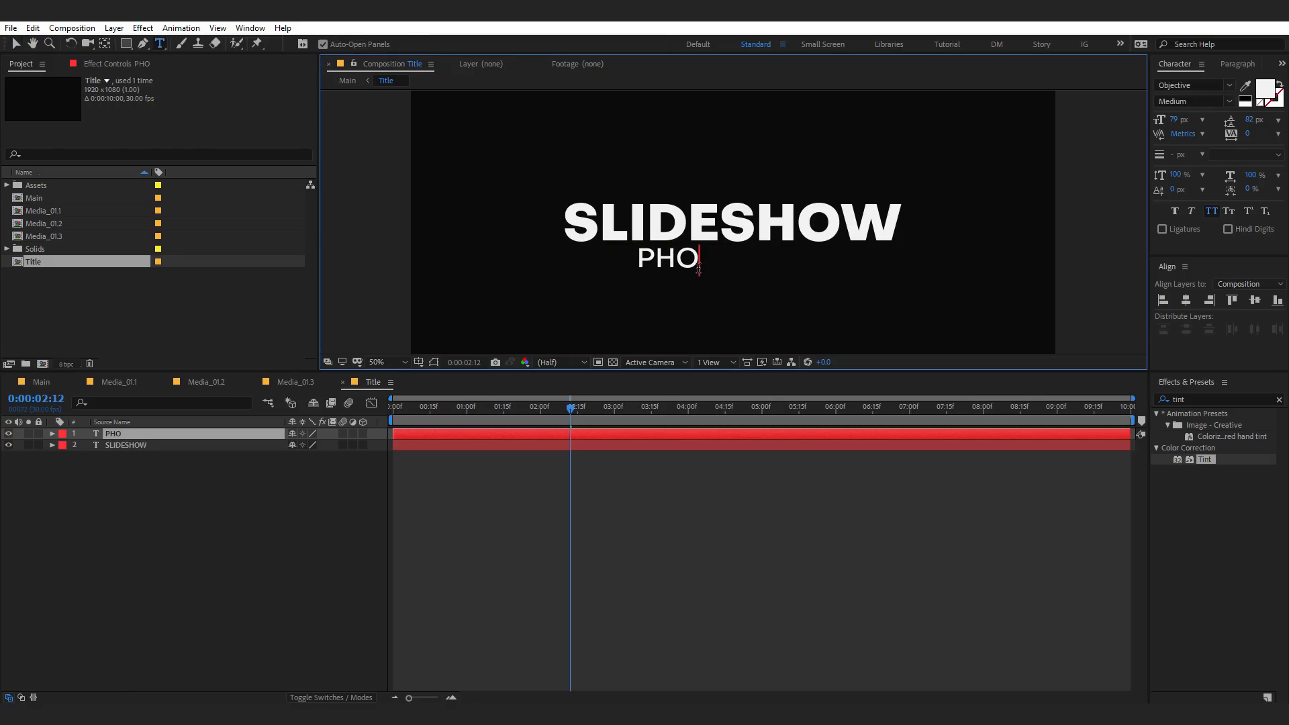
pyautogui.write('TOGRAPHY')
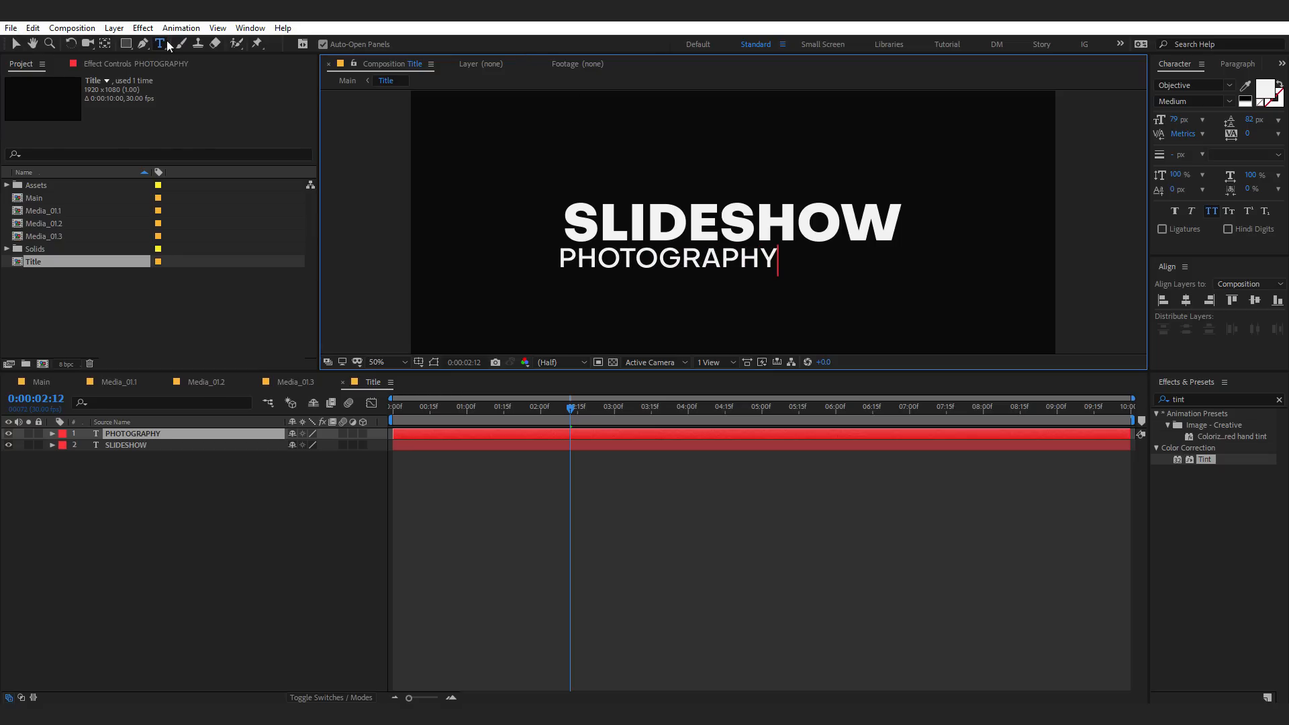
pyautogui.click(15, 43)
pyautogui.moveTo(651, 258); pyautogui.dragTo(708, 260)
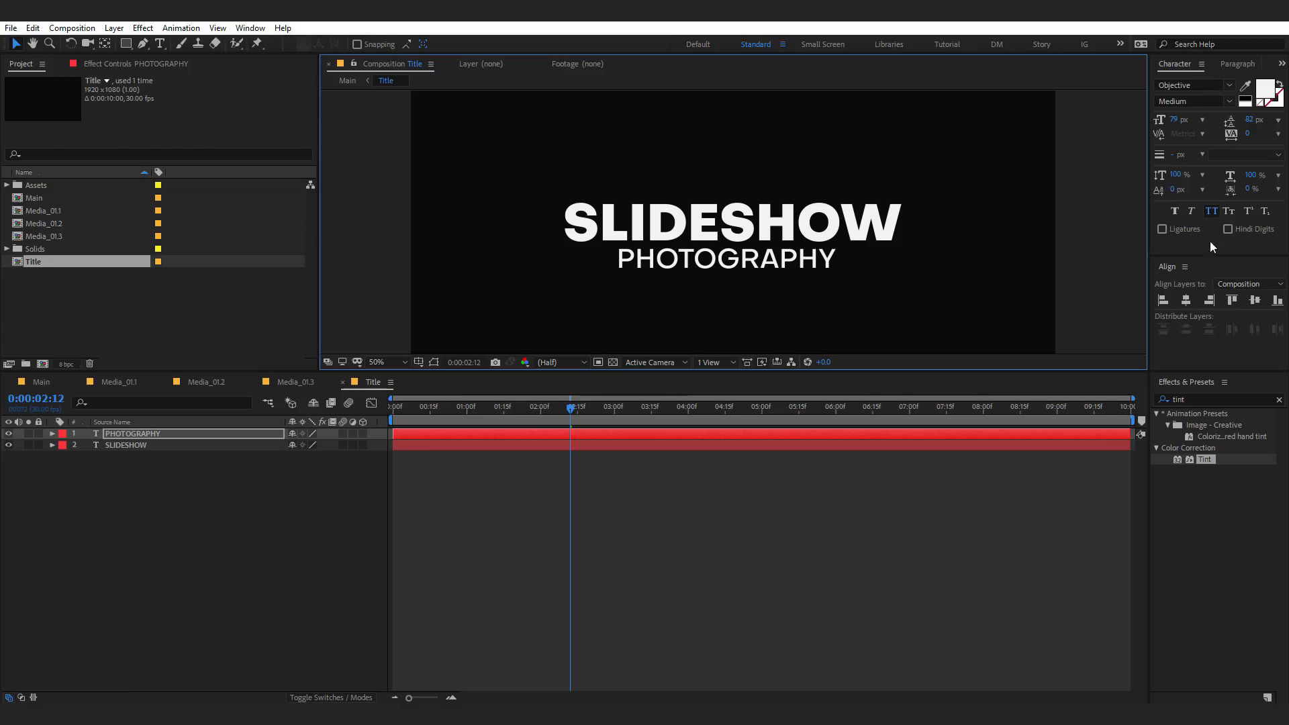
pyautogui.click(1186, 300)
# - Add Position and Opacity keyframes to the PHOTOGRAPHY layer at 0:00:02:00
pyautogui.moveTo(546, 418); pyautogui.dragTo(541, 418)
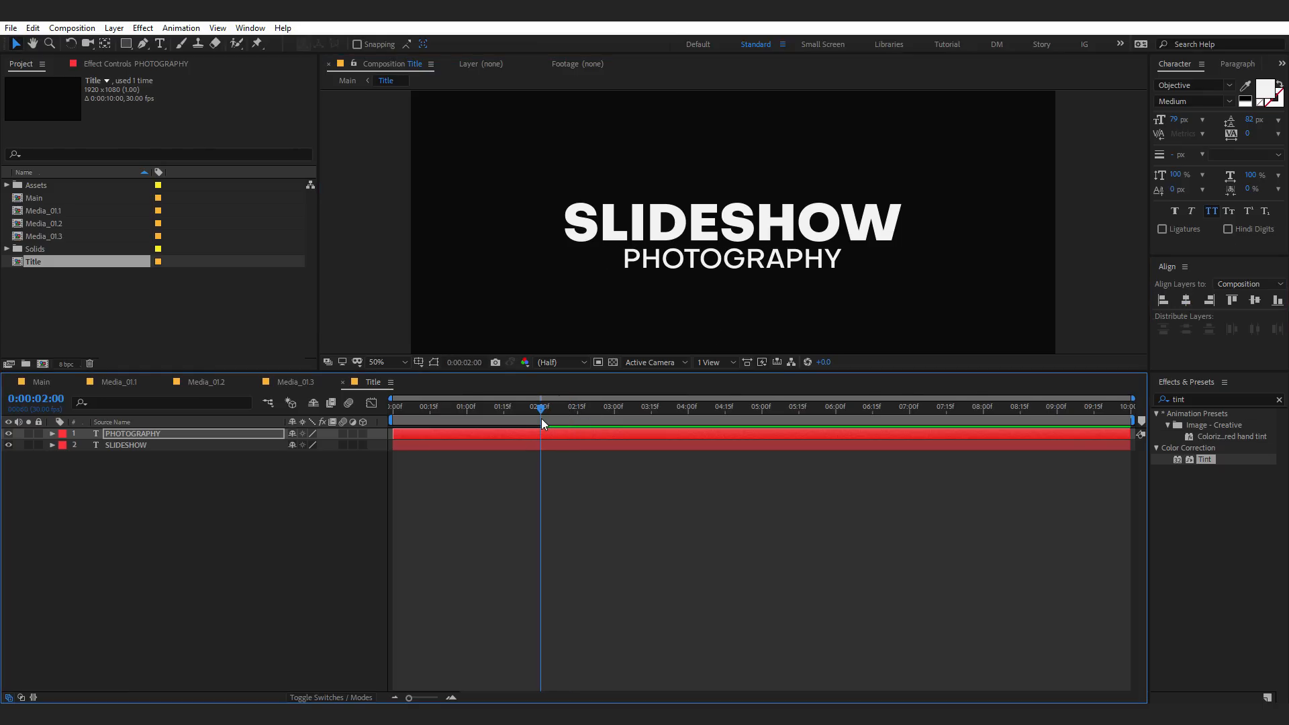
pyautogui.click(118, 434)
pyautogui.press('p')
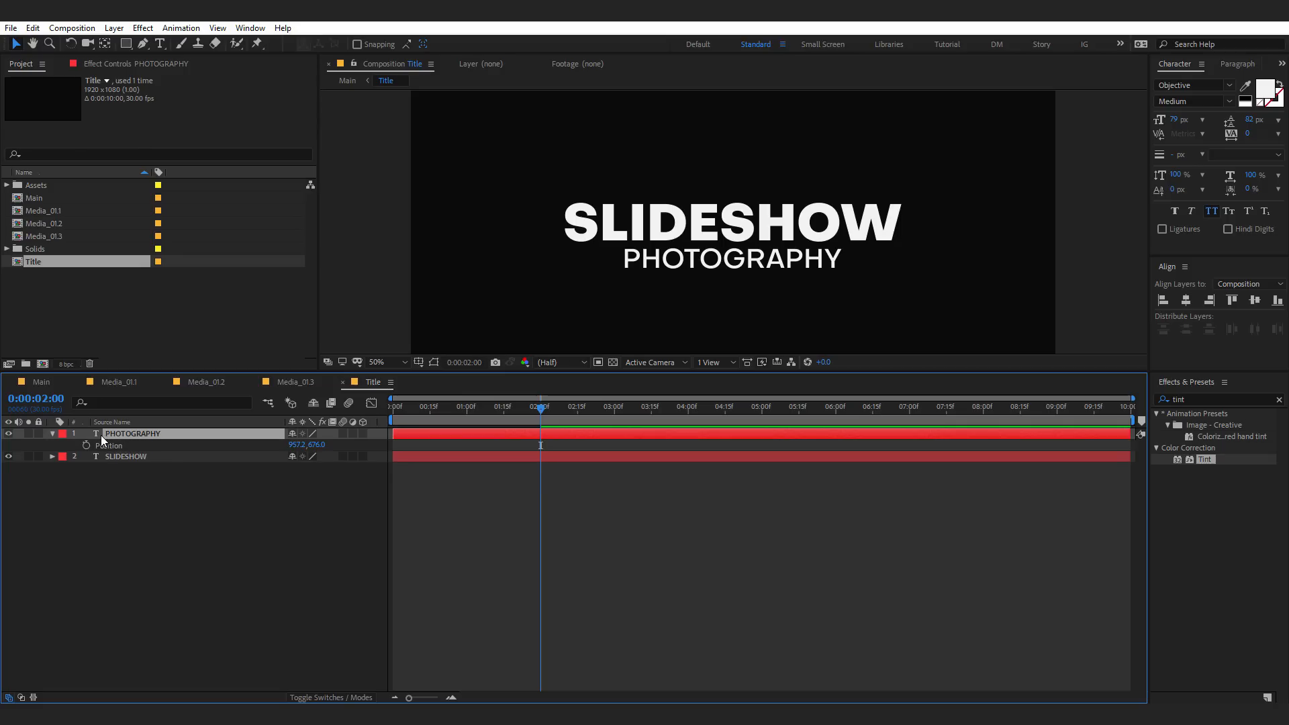
pyautogui.click(86, 446)
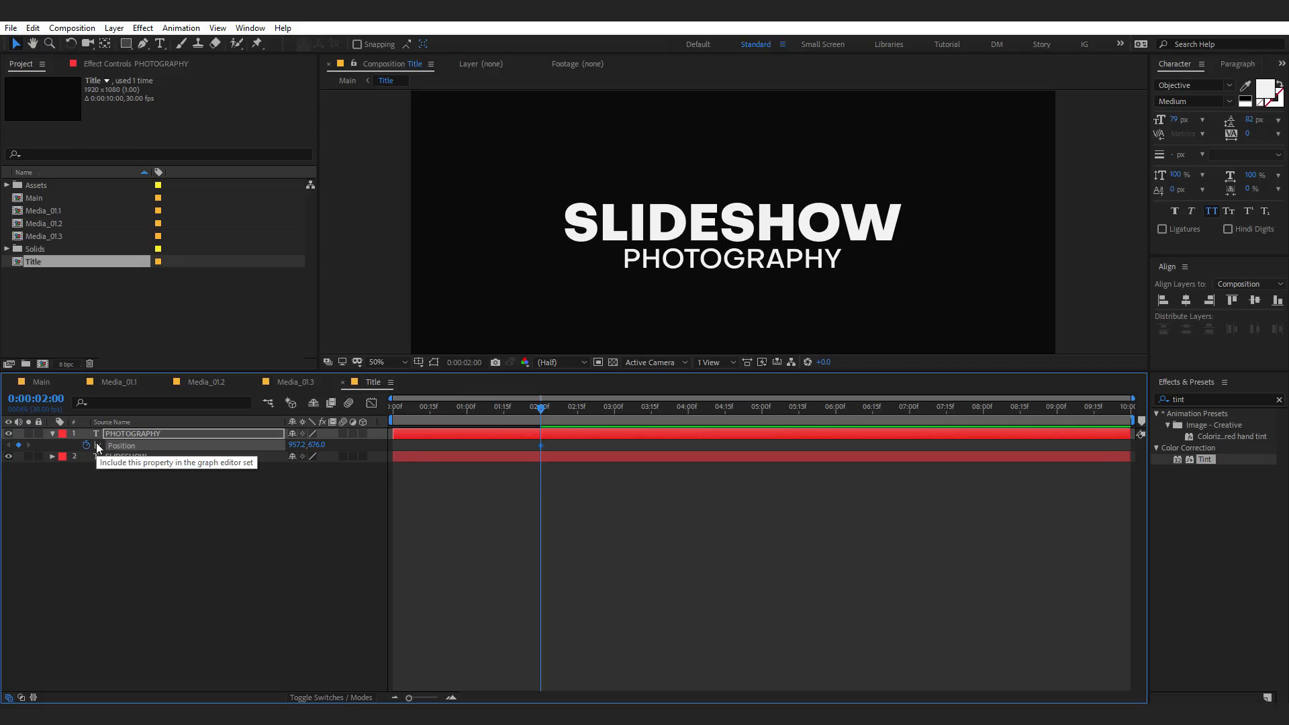
pyautogui.press('t')
pyautogui.click(86, 445)
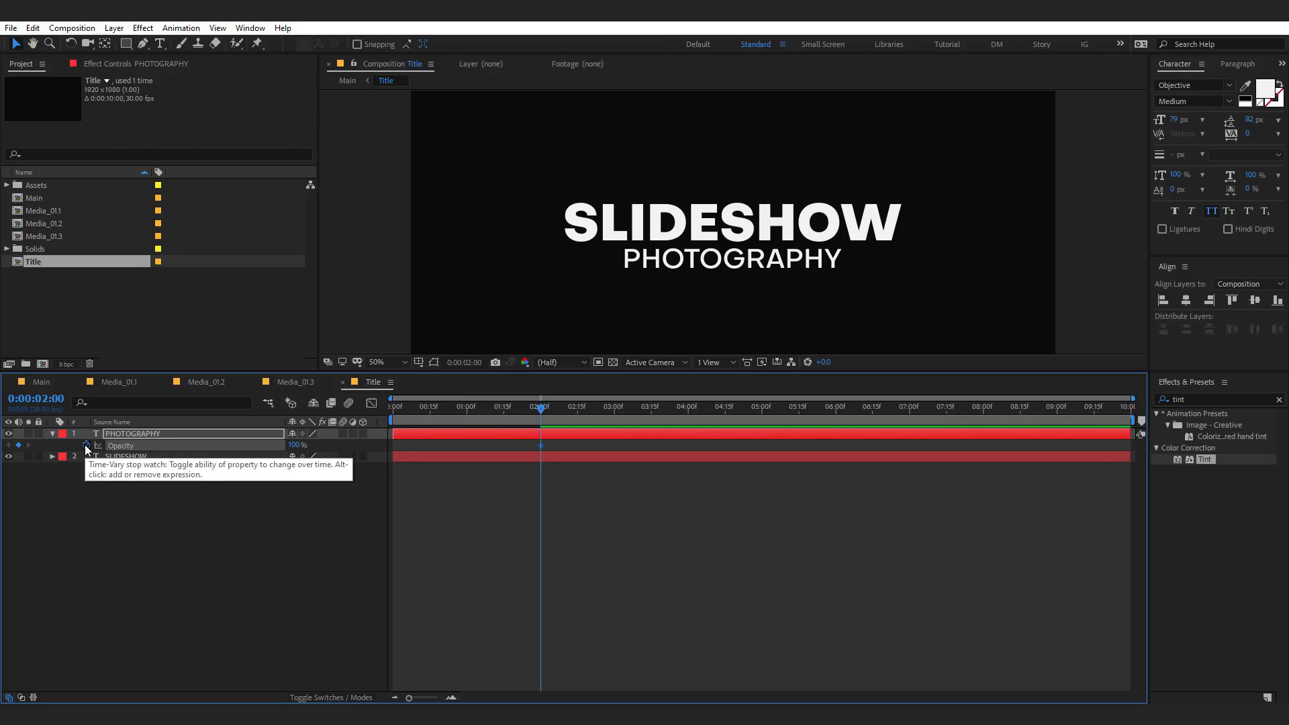
# - At 0:00:00:15, lower the PHOTOGRAPHY layer to a Y position of 716 and set its Opacity to 0%
pyautogui.press('u')
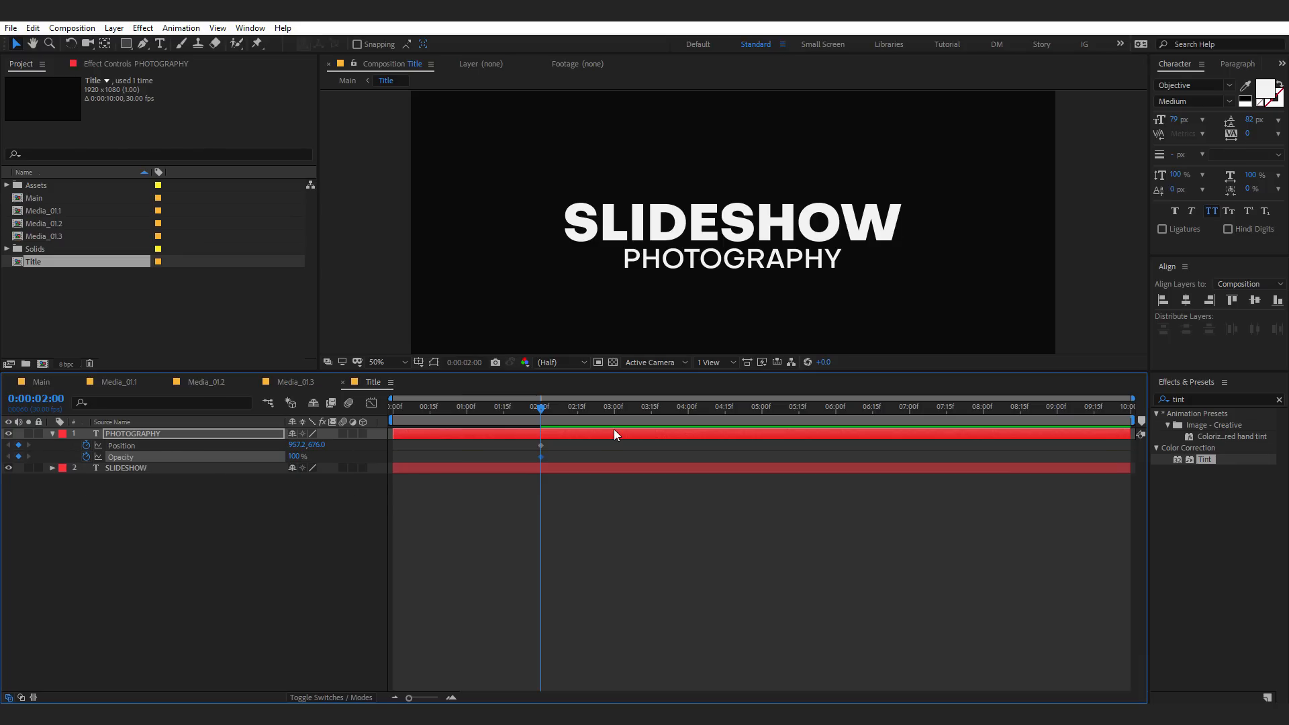
pyautogui.moveTo(514, 409); pyautogui.dragTo(429, 434)
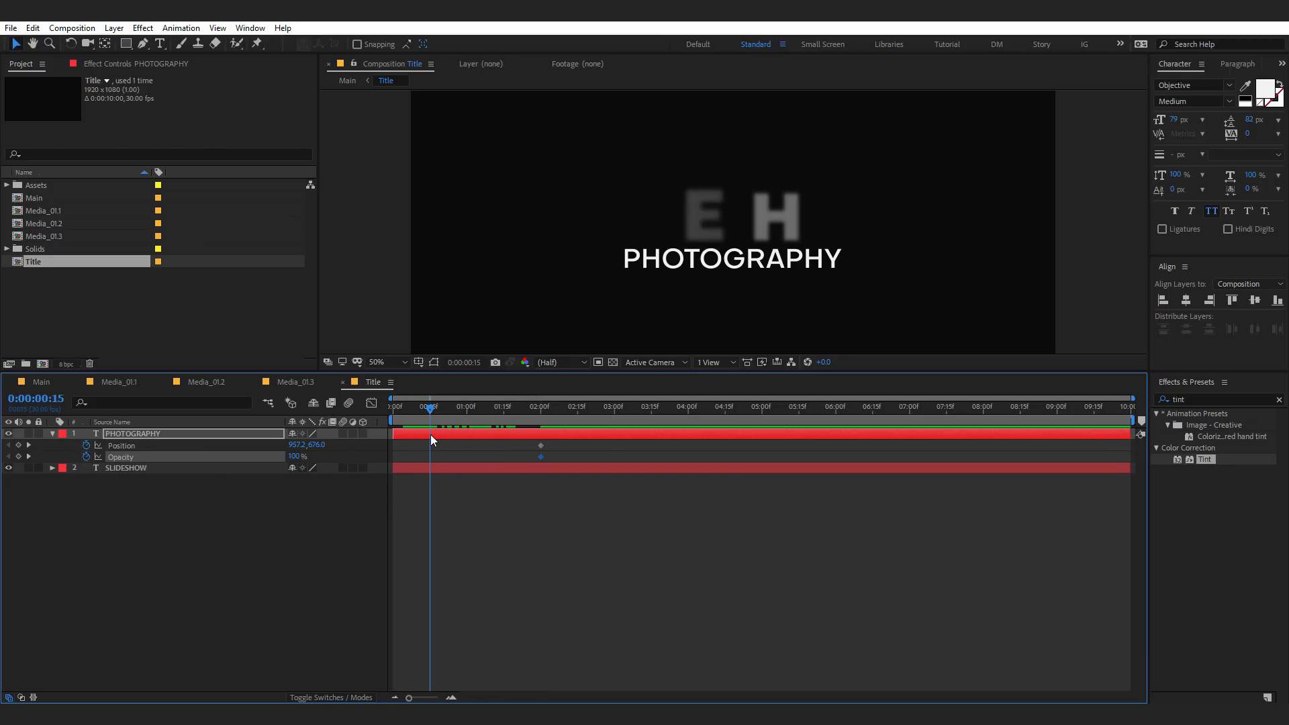
pyautogui.moveTo(714, 269); pyautogui.dragTo(714, 283)
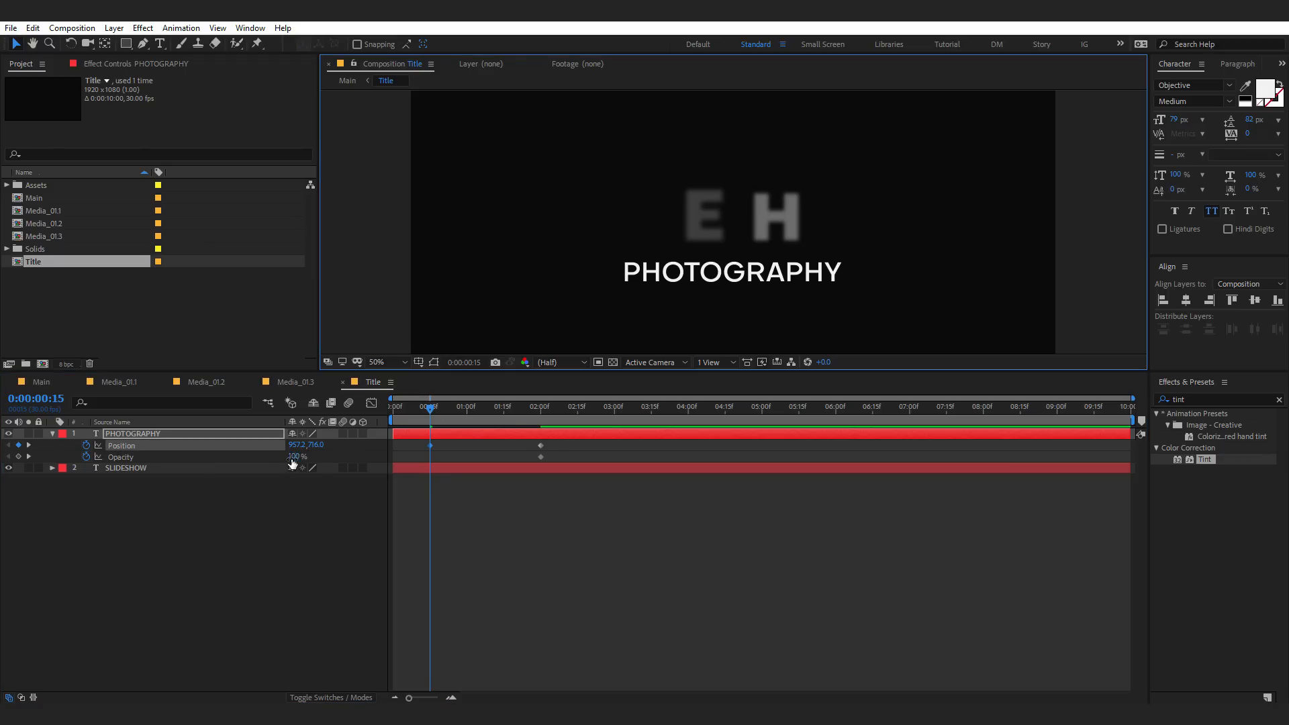
pyautogui.moveTo(293, 460); pyautogui.dragTo(214, 459)
# - Reshape the speed curves of PHOTOGRAPHY's Position and Opacity keyframes to peak early and ease slowly into the final keyframes at about 100% influence
pyautogui.moveTo(410, 443); pyautogui.dragTo(577, 470)
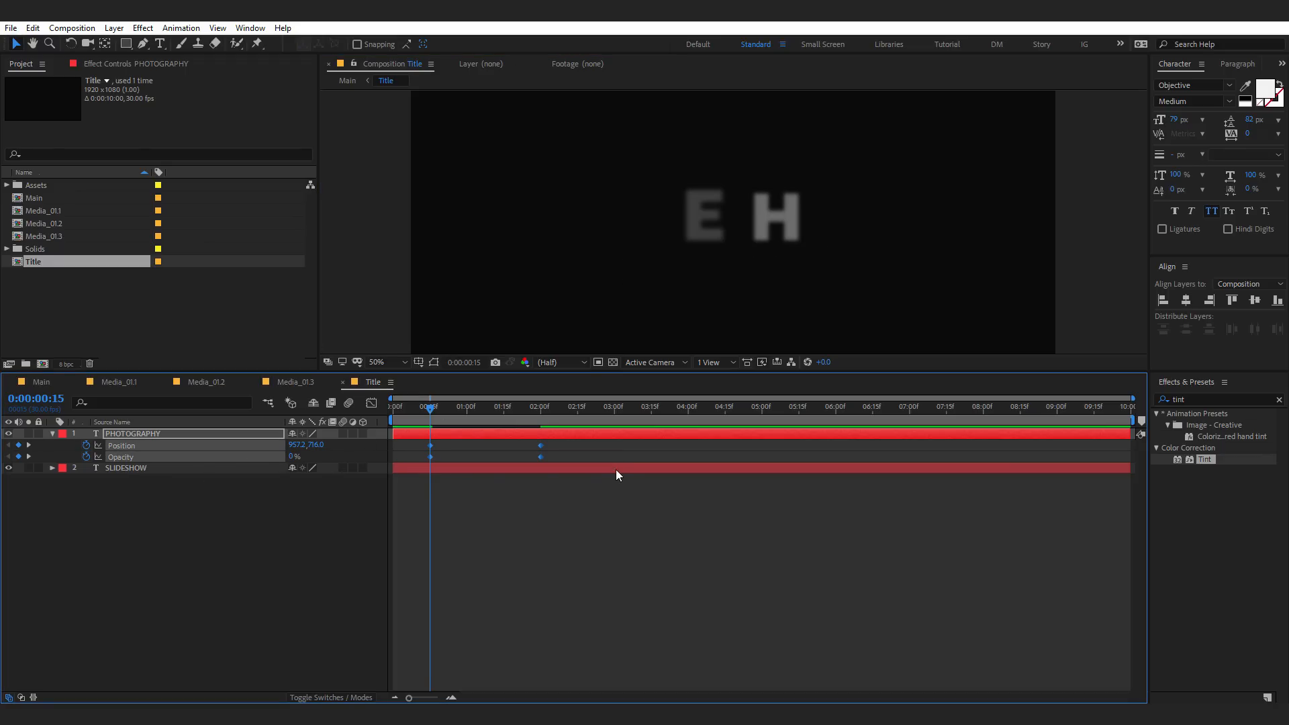
pyautogui.click(372, 403)
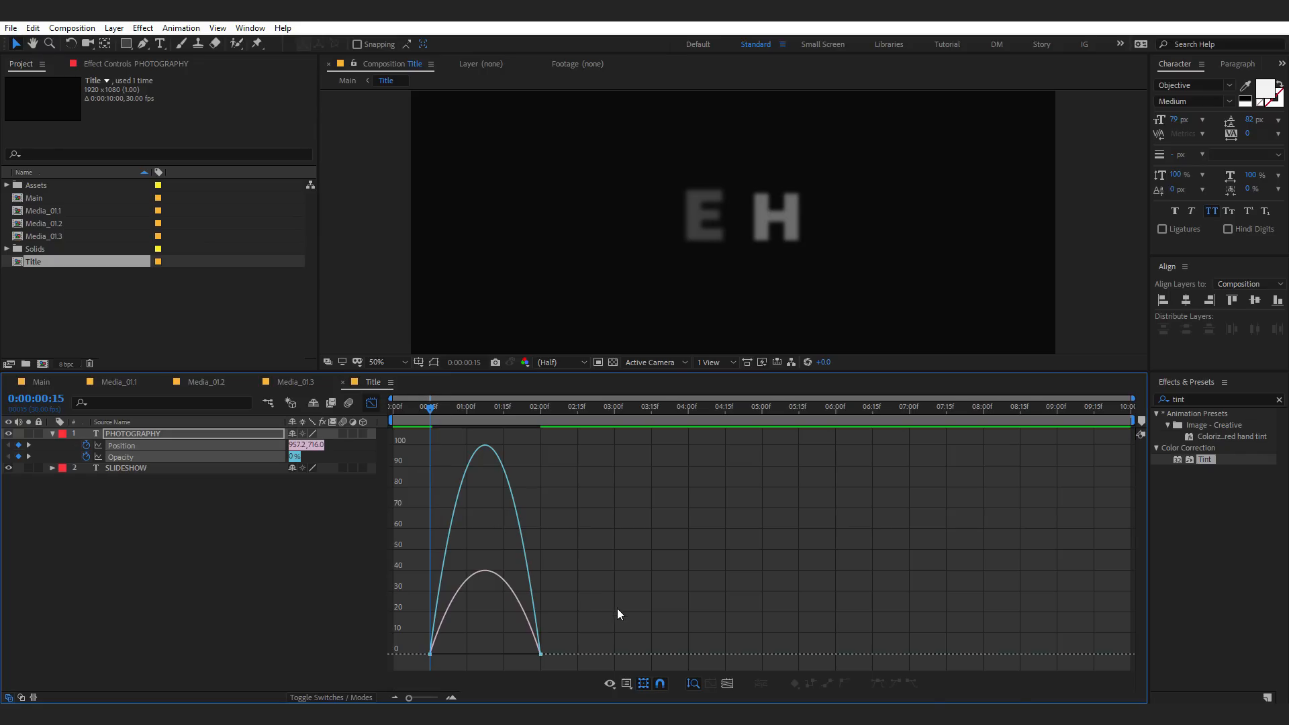
pyautogui.moveTo(618, 610); pyautogui.dragTo(444, 649)
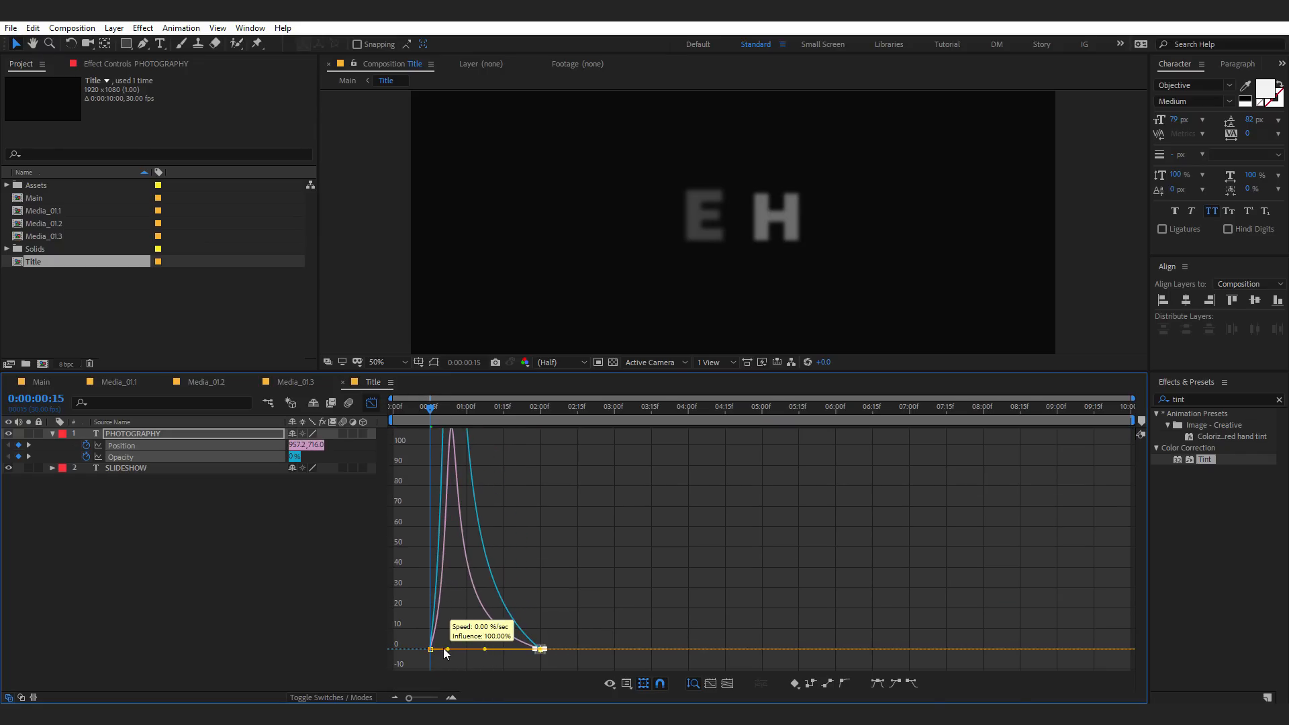
pyautogui.click(579, 550)
# - Preview the title animation in the Title composition and within the full Main composition
pyautogui.press('space')
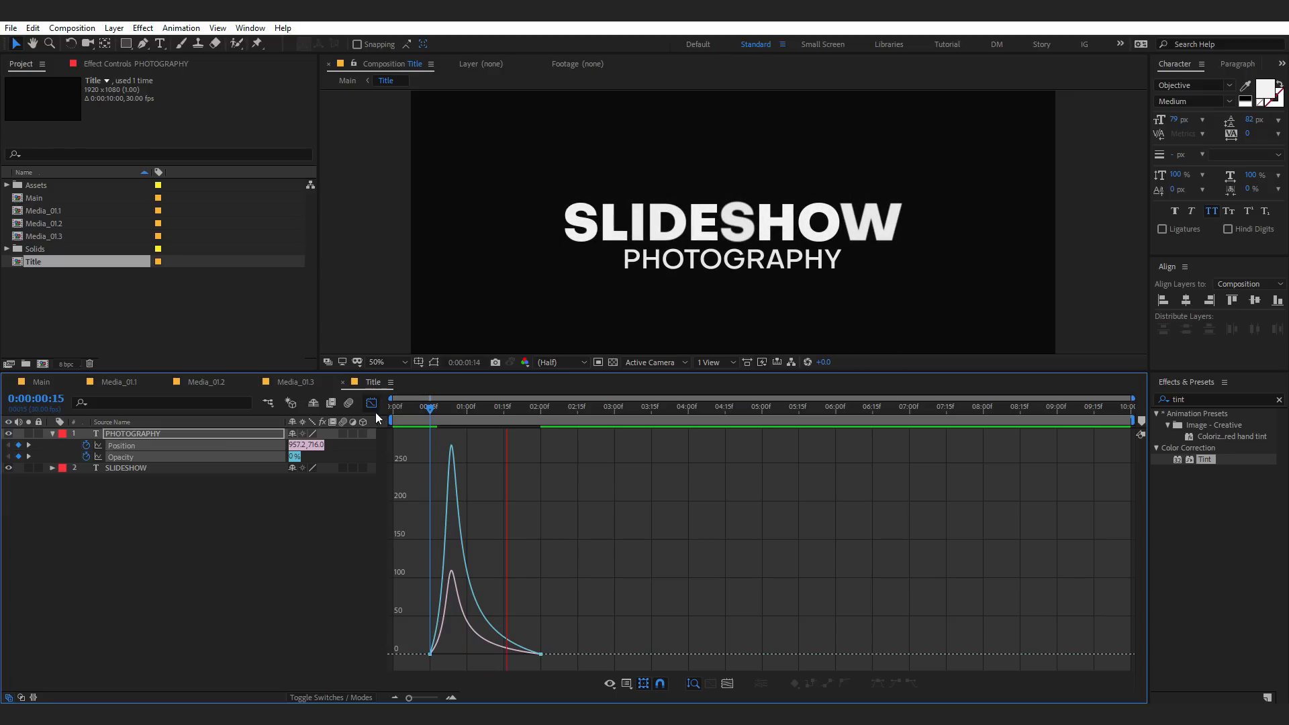
pyautogui.click(434, 409)
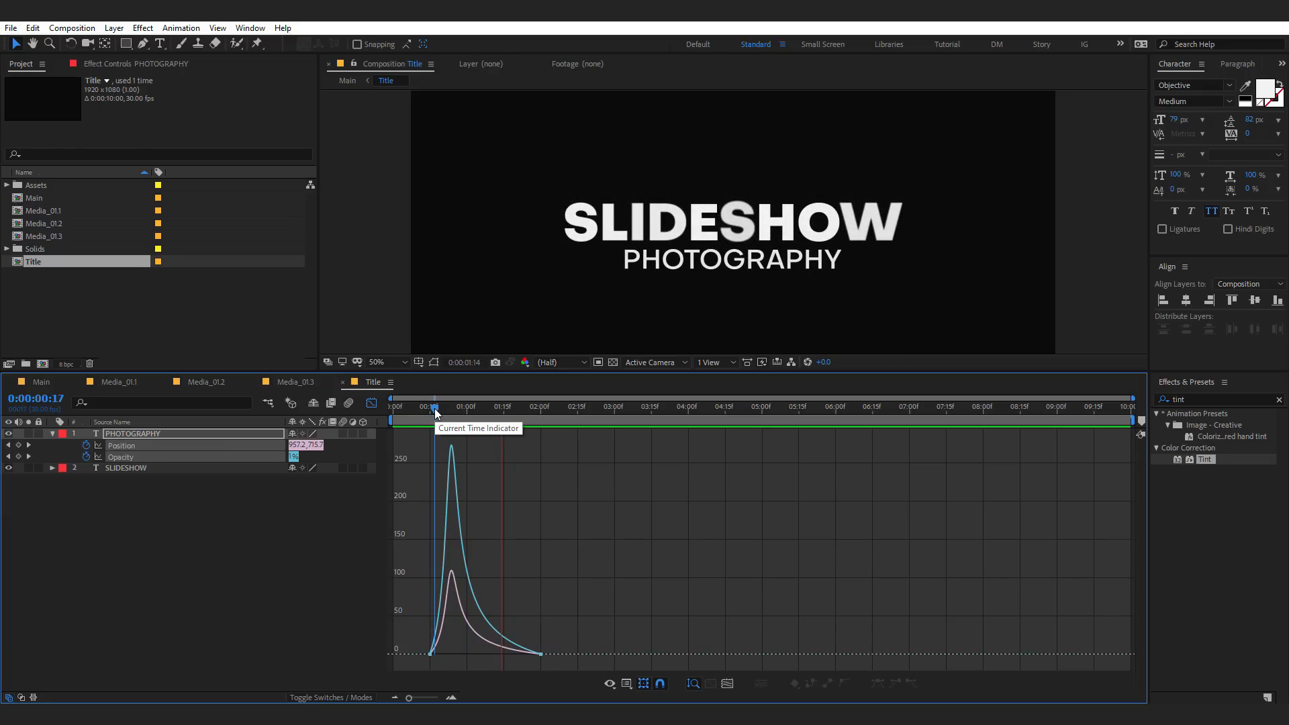
pyautogui.click(414, 410)
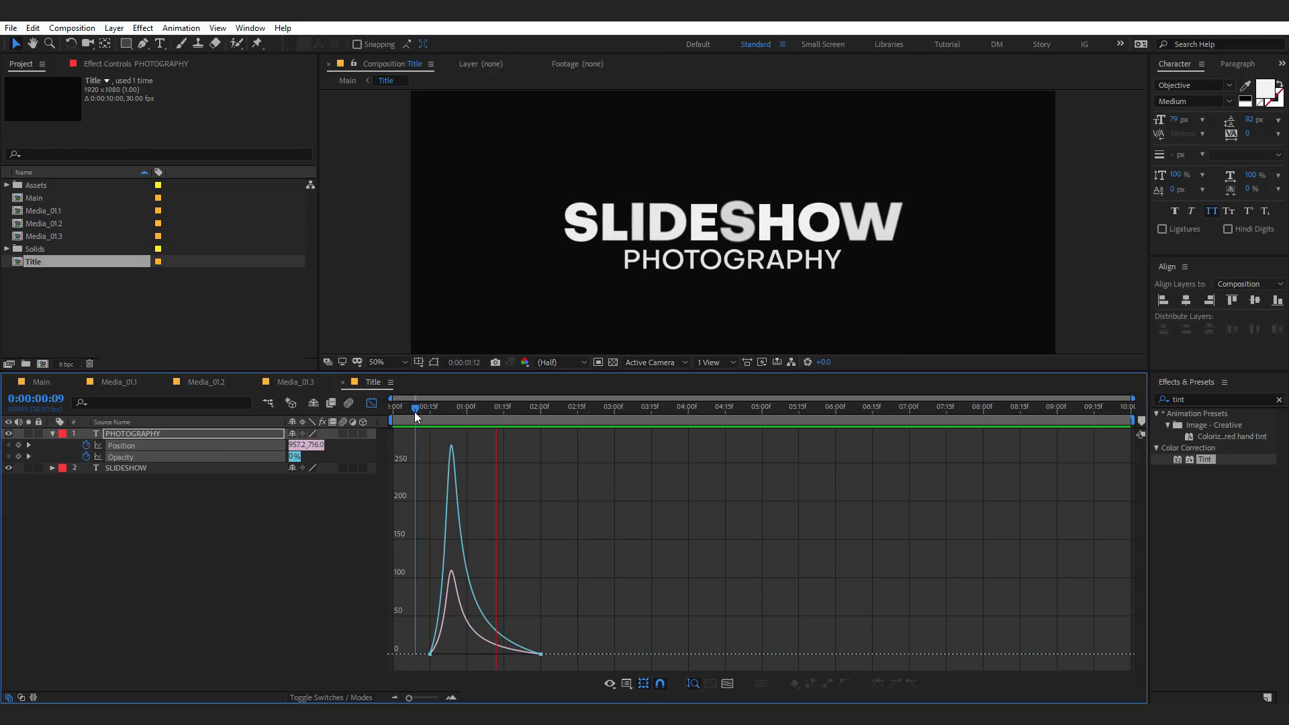
pyautogui.click(406, 413)
pyautogui.click(41, 382)
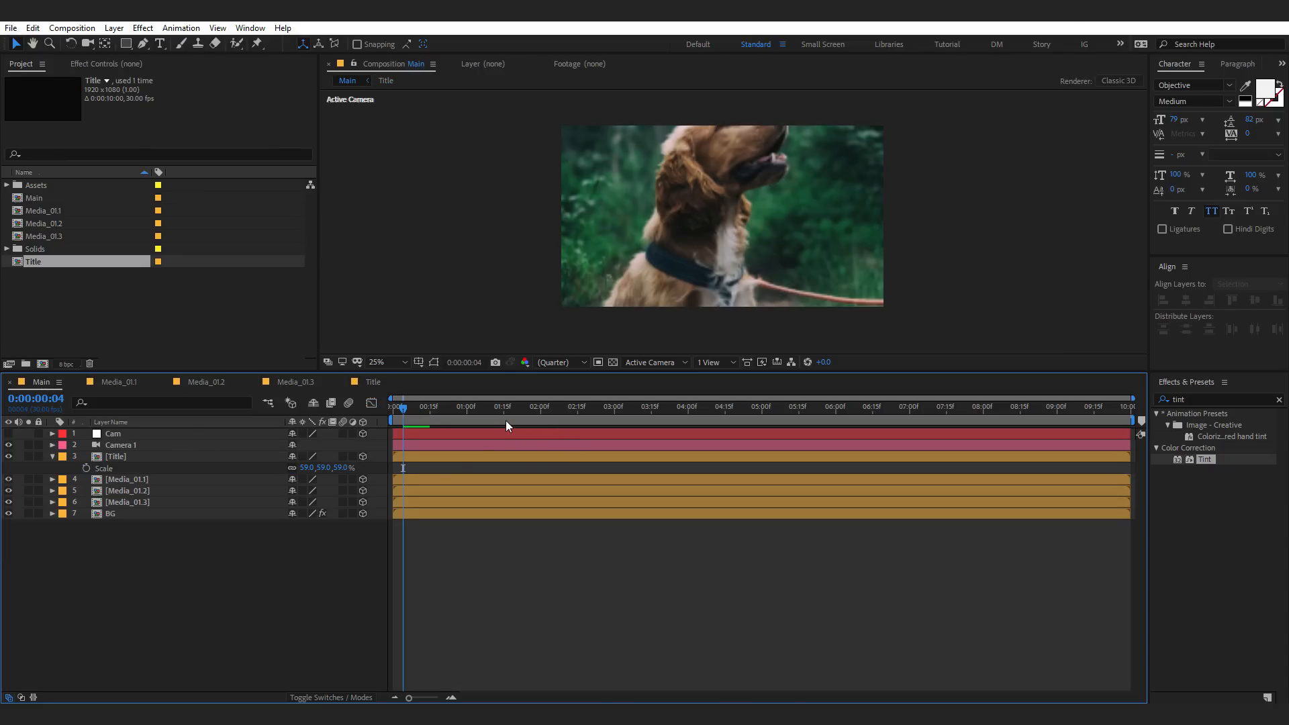
pyautogui.press('space')
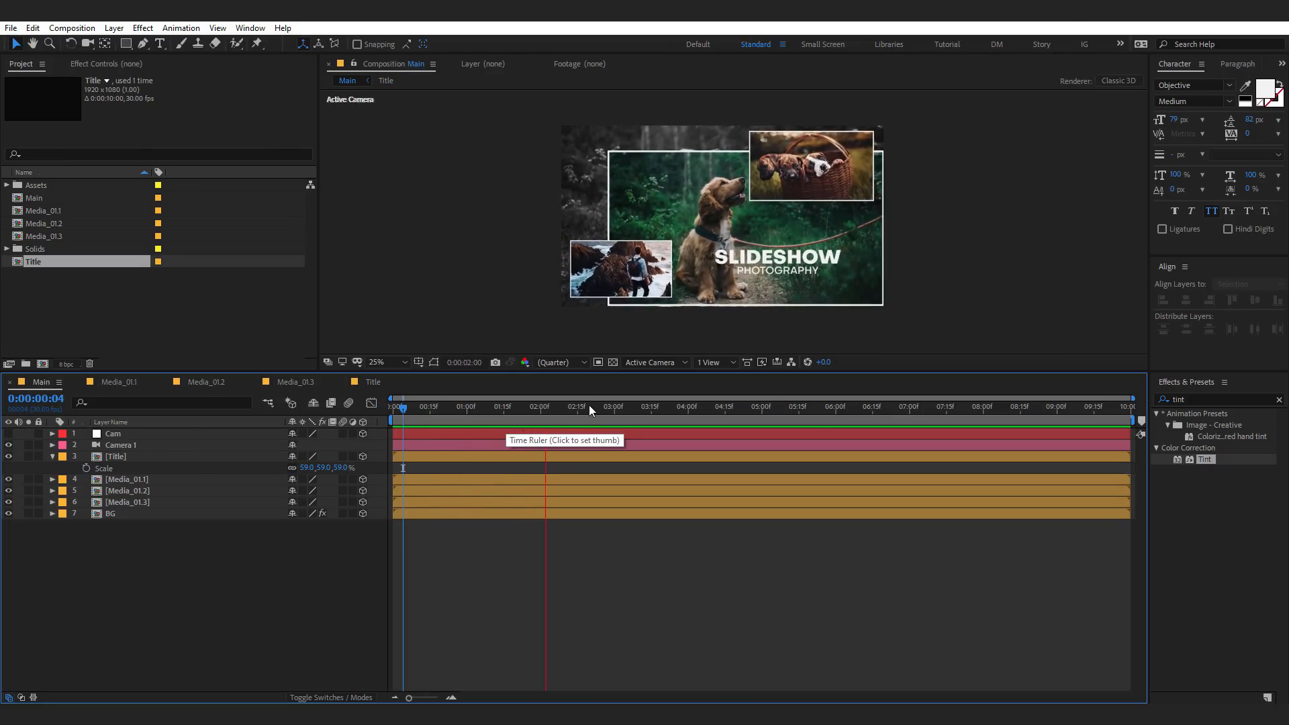
pyautogui.moveTo(589, 410); pyautogui.dragTo(709, 479)
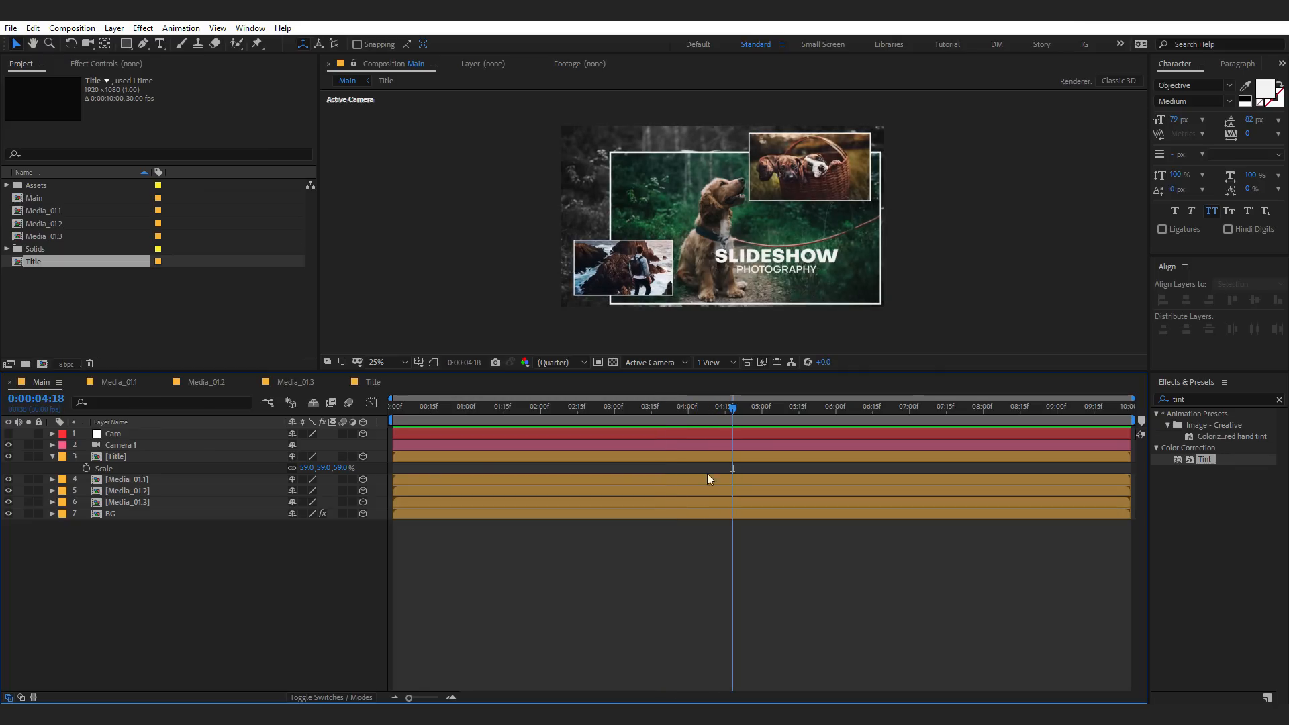
# - Pre-compose all layers of the Main composition into a new composition named Scene_01
pyautogui.click(53, 457)
pyautogui.rightClick(111, 566)
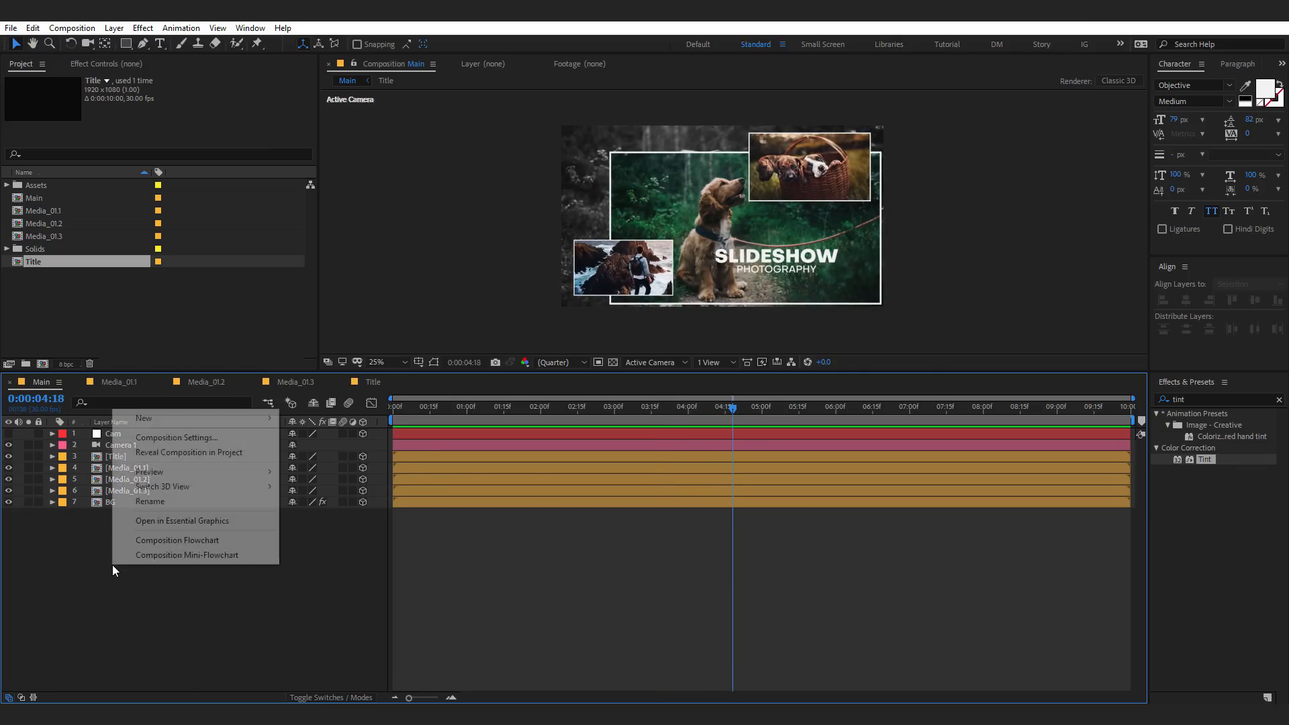
pyautogui.click(72, 561)
pyautogui.moveTo(121, 557); pyautogui.dragTo(159, 406)
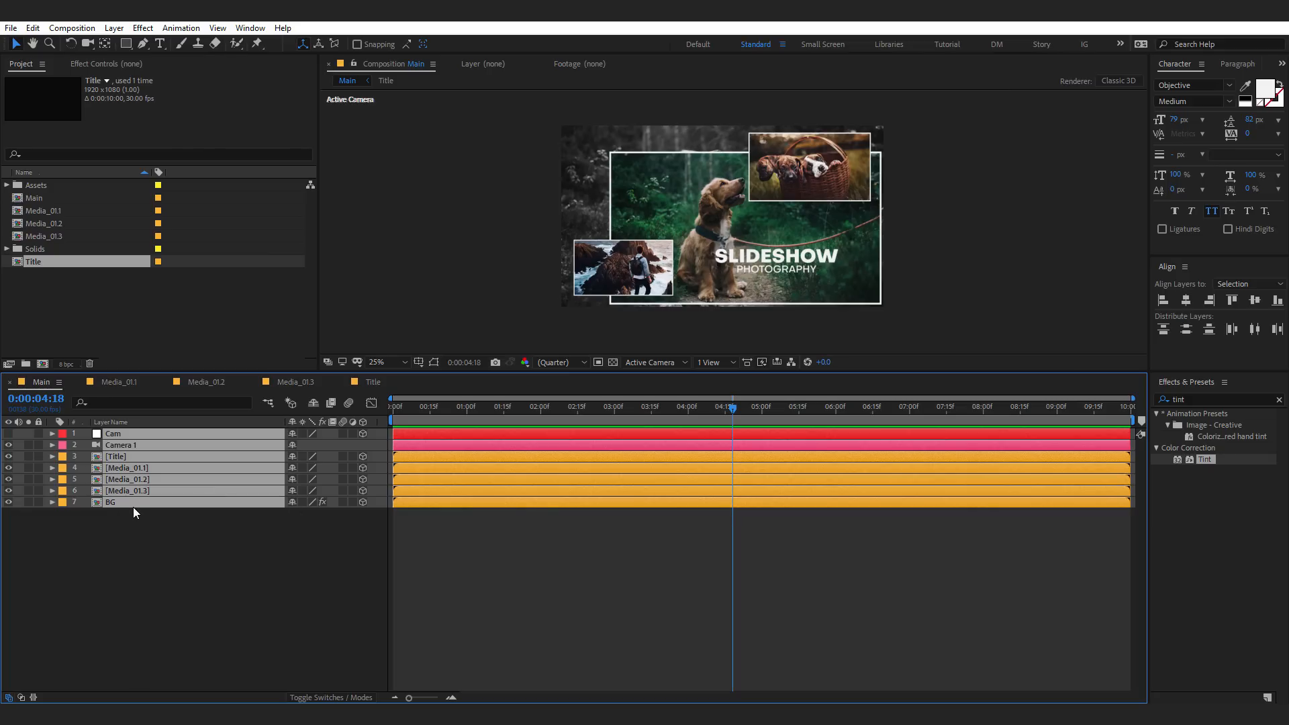
pyautogui.hotkey('ctrl', 'shift', 'c')
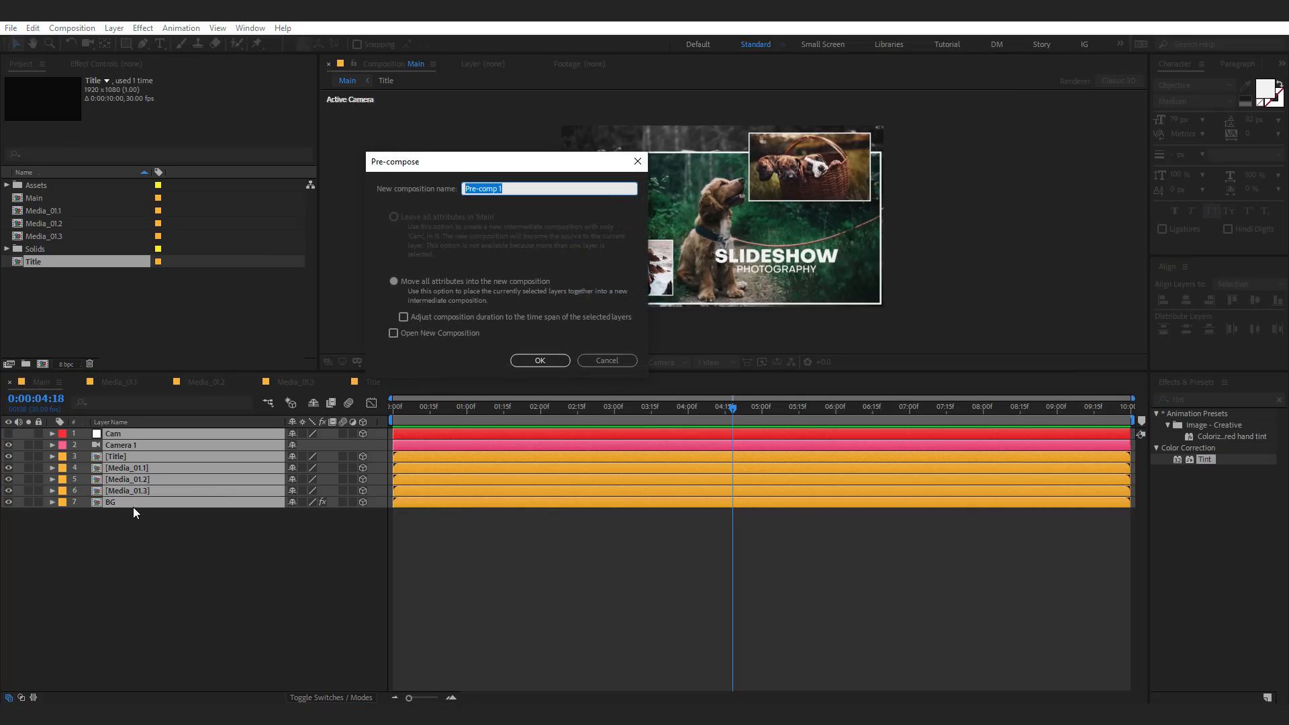
pyautogui.write('Scene_01')
pyautogui.click(537, 360)
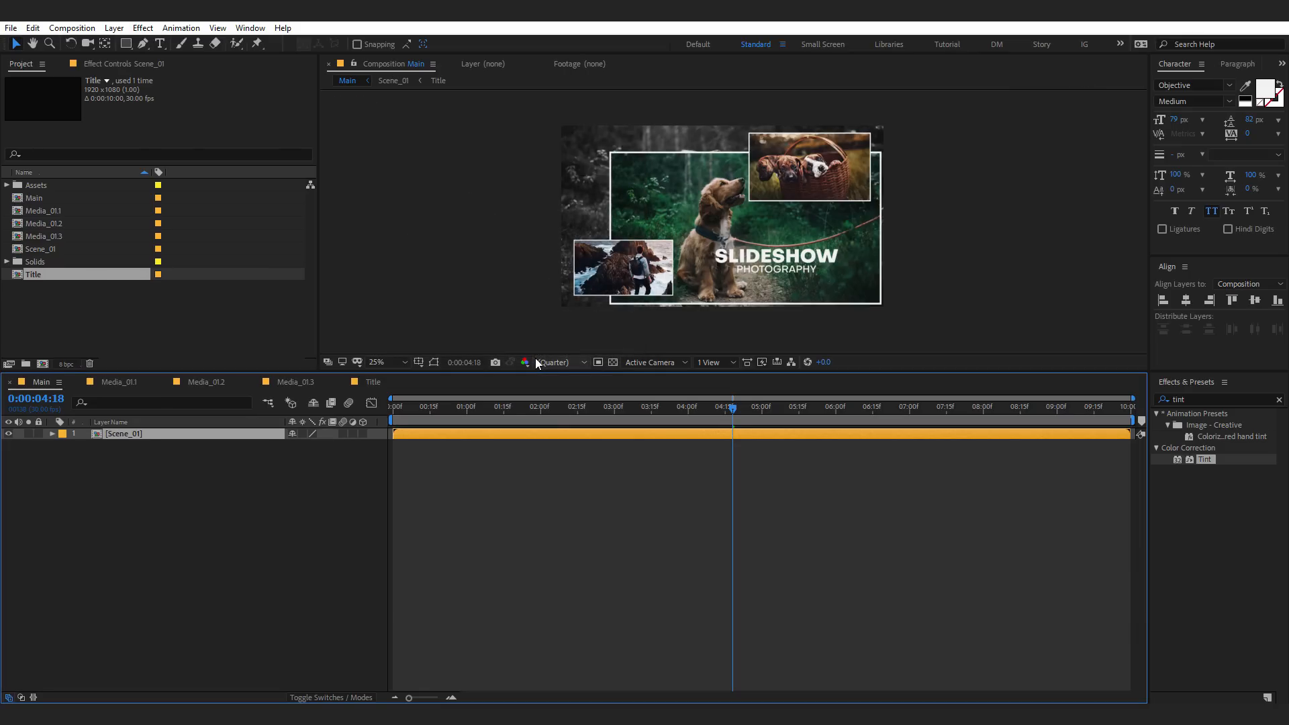
# - Add an adjustment layer above Scene_01 and rename it CC
pyautogui.click(187, 481)
pyautogui.rightClick(186, 481)
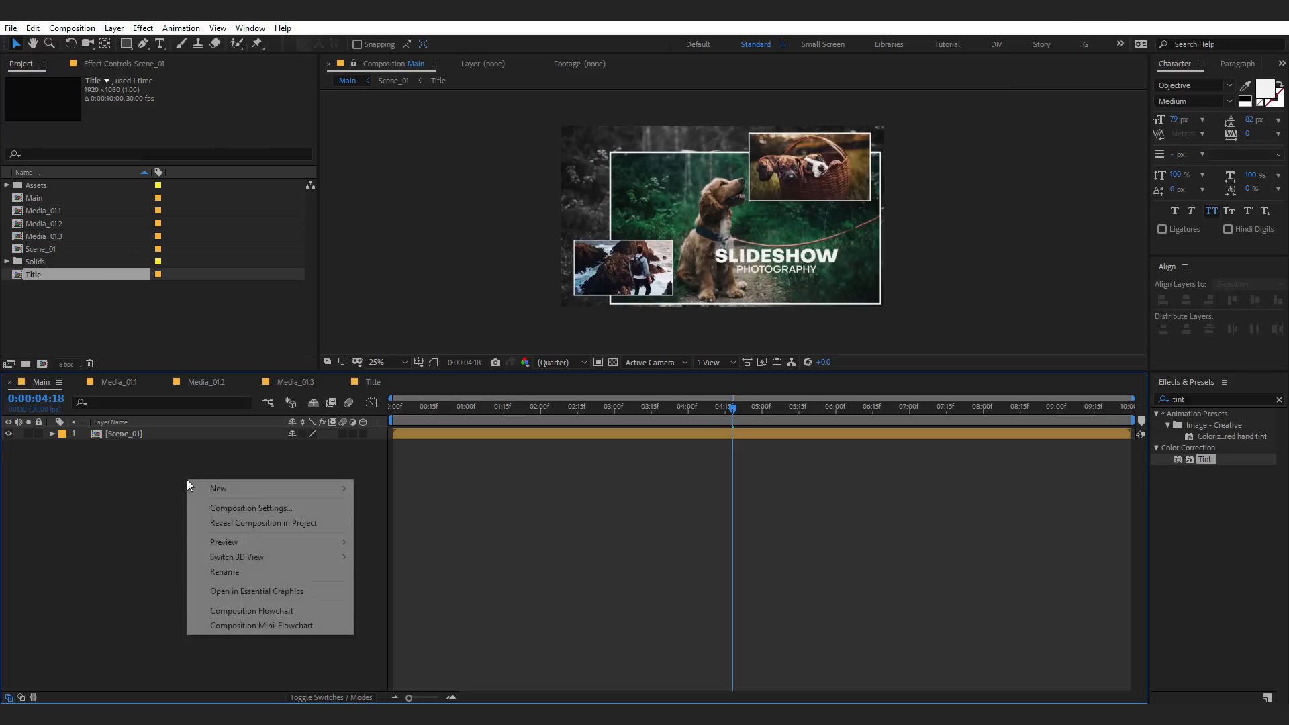
pyautogui.moveTo(252, 488)
pyautogui.click(421, 594)
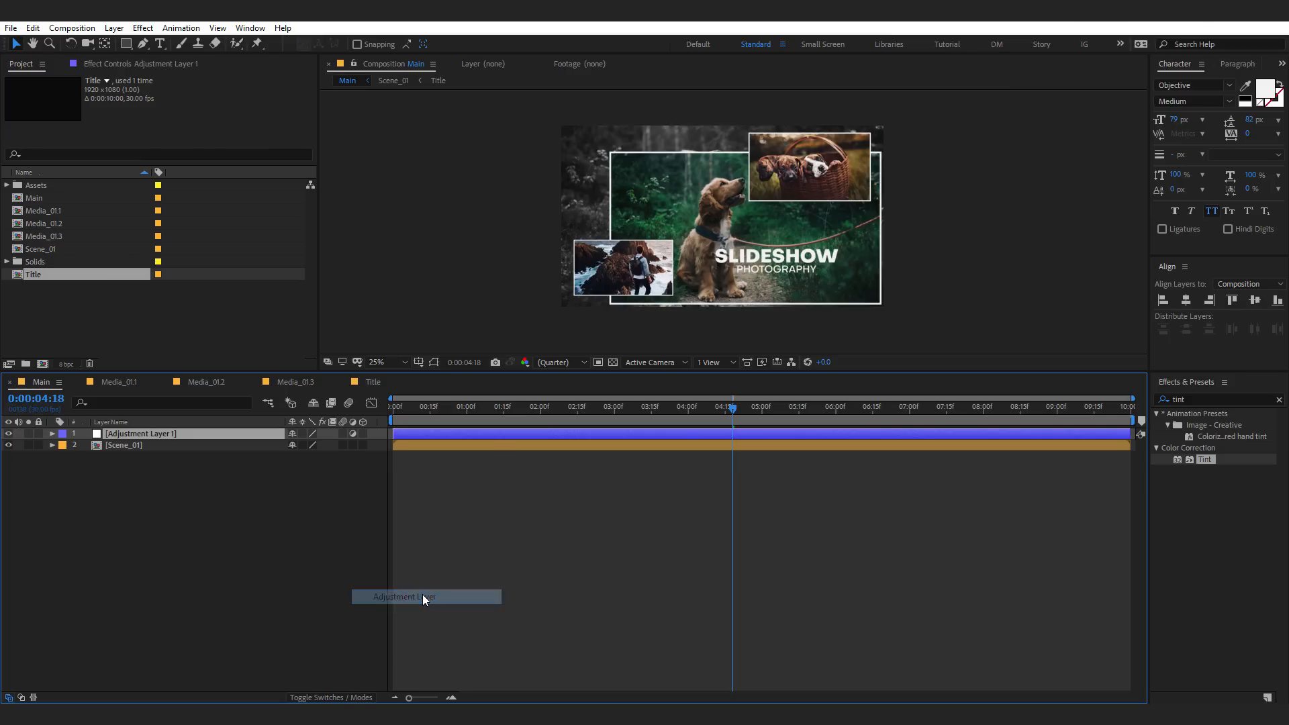
pyautogui.press('Return')
pyautogui.write('CC')
pyautogui.press('Return')
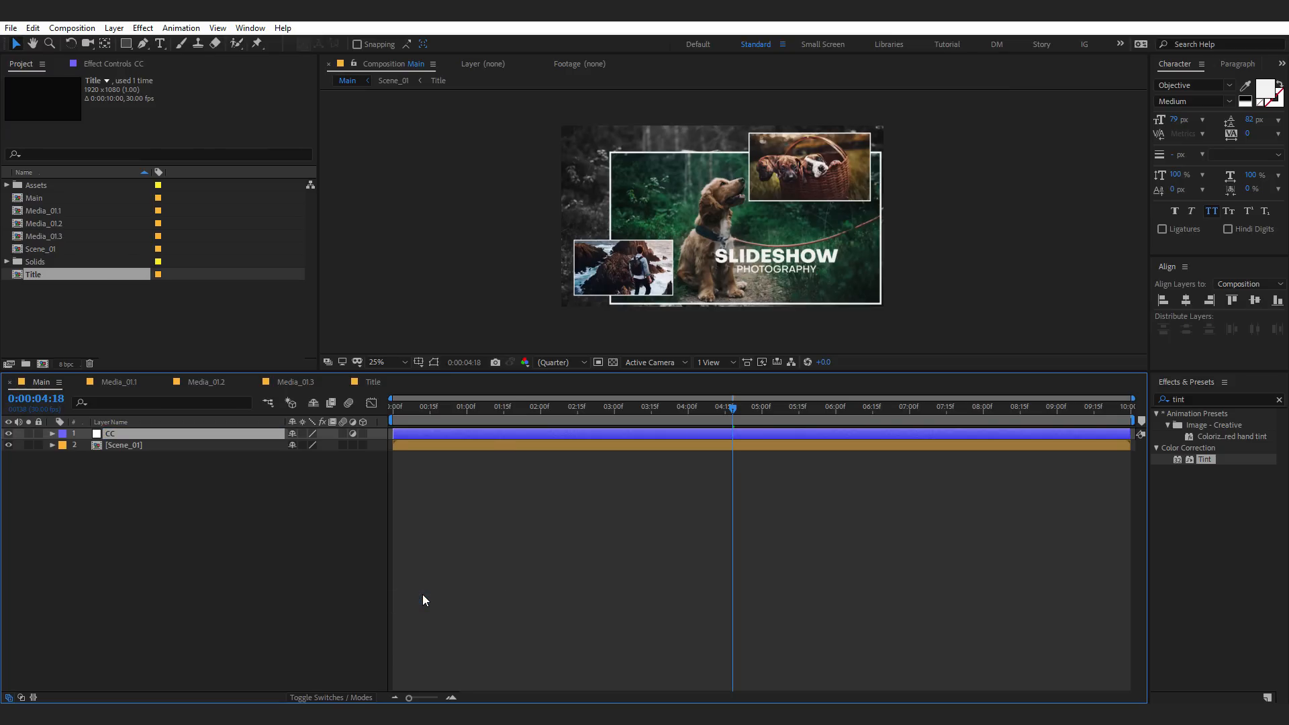
# - Find the Curves effect and apply it to the CC adjustment layer
pyautogui.click(1210, 403)
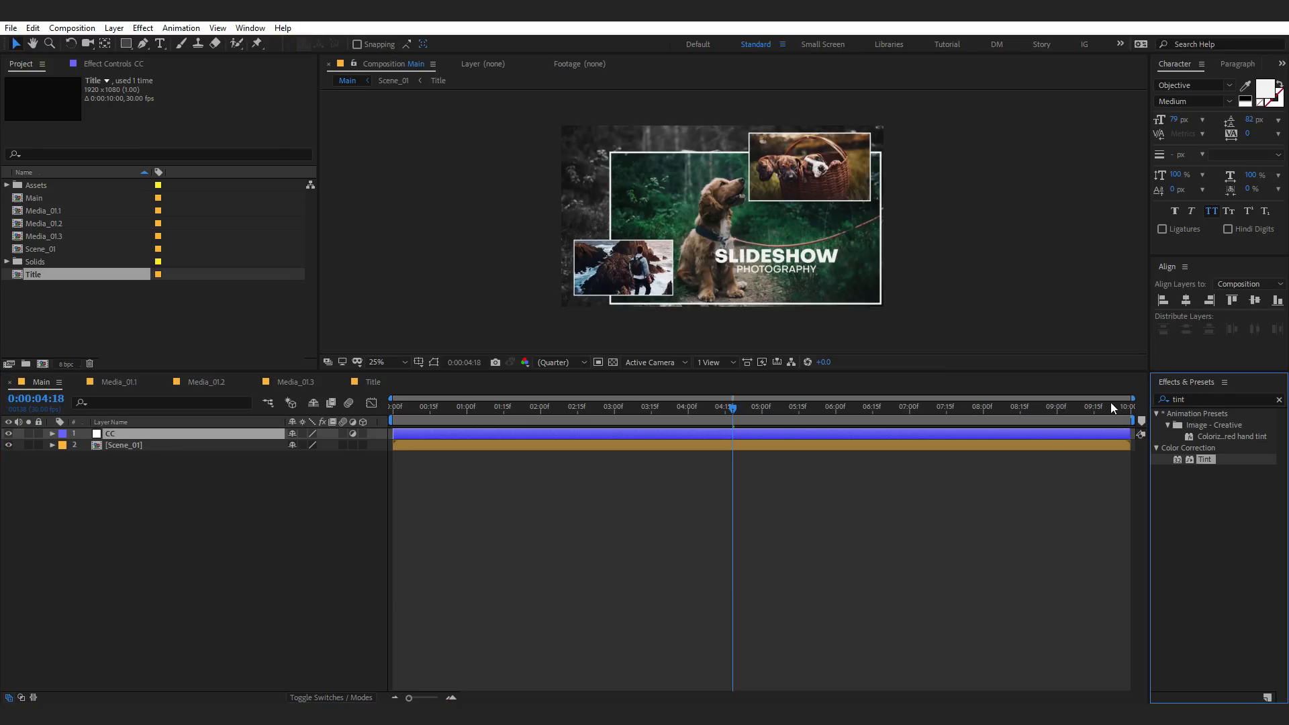
pyautogui.click(1198, 399)
pyautogui.write('curv')
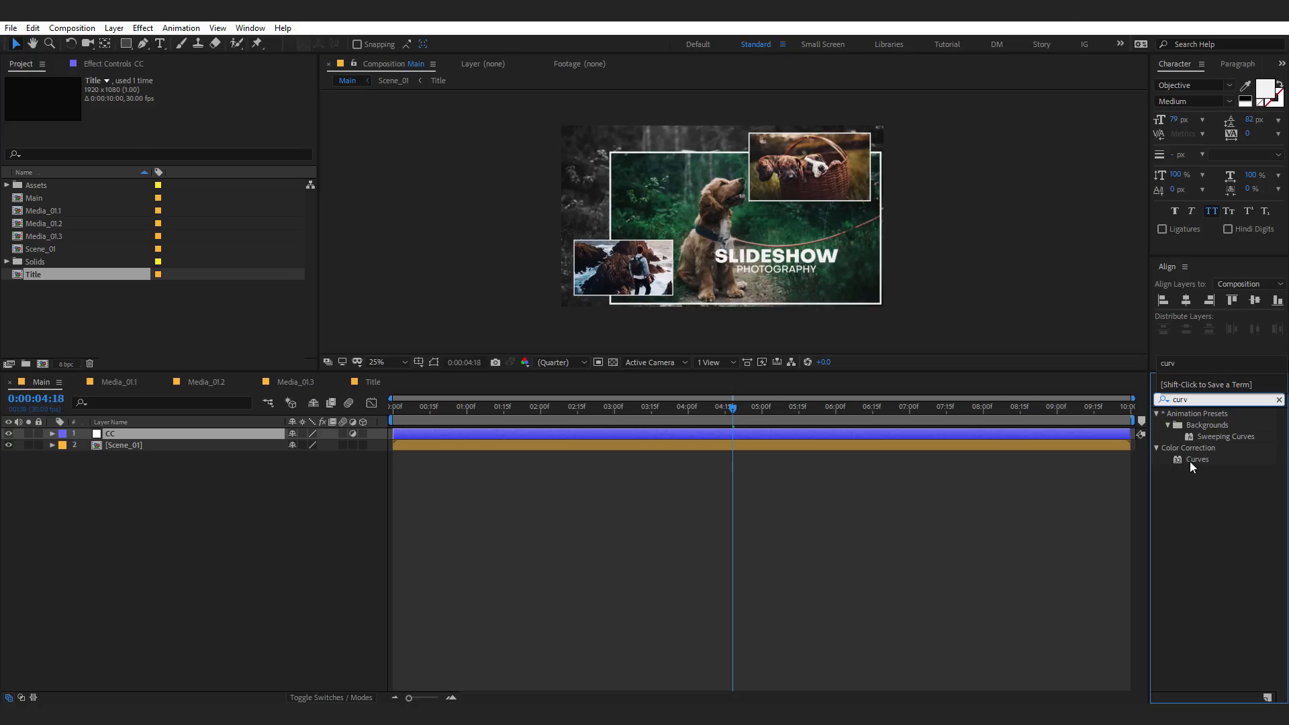
pyautogui.doubleClick(1194, 459)
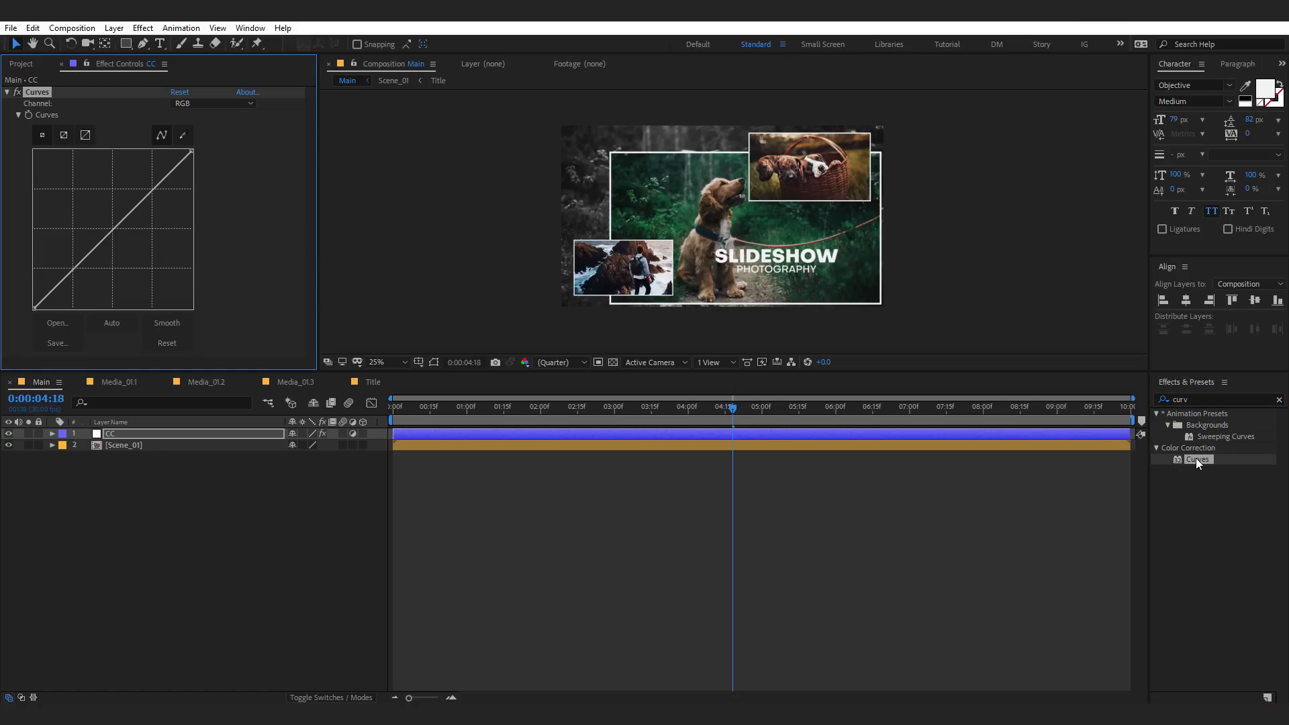
# - Shape the RGB curve on CC into a gentle S by lowering the shadows and slightly raising the highlights
pyautogui.press('.')
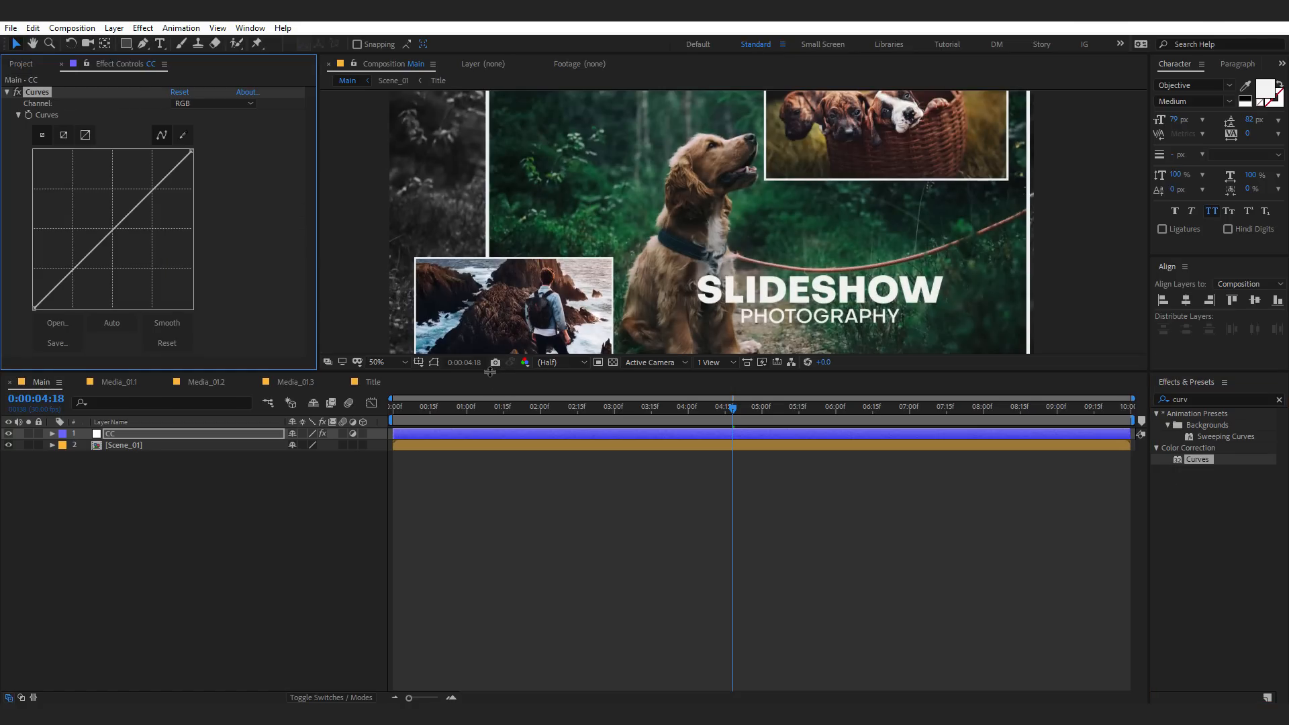
pyautogui.moveTo(494, 370); pyautogui.dragTo(490, 482)
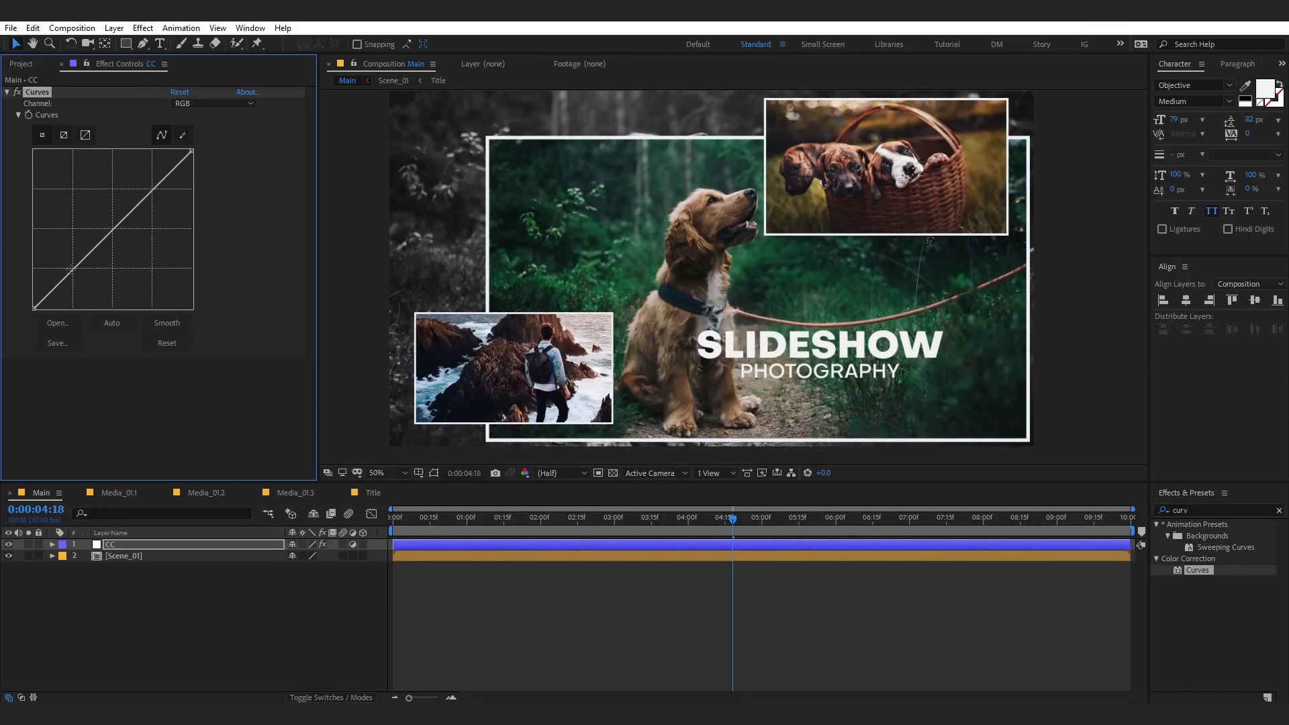
pyautogui.moveTo(72, 268); pyautogui.dragTo(77, 272)
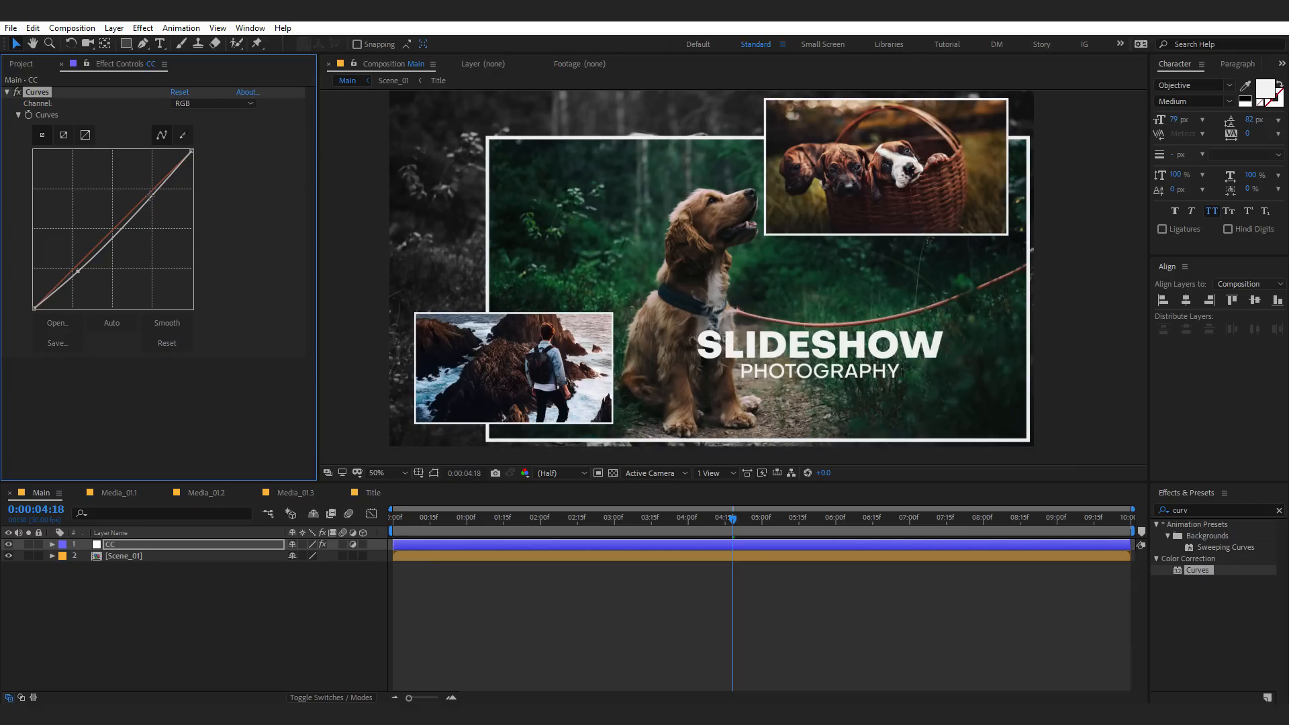
pyautogui.moveTo(151, 195)
pyautogui.mouseDown()
pyautogui.moveTo(144, 183)
pyautogui.moveTo(148, 194)
pyautogui.mouseUp()
pyautogui.click(484, 579)
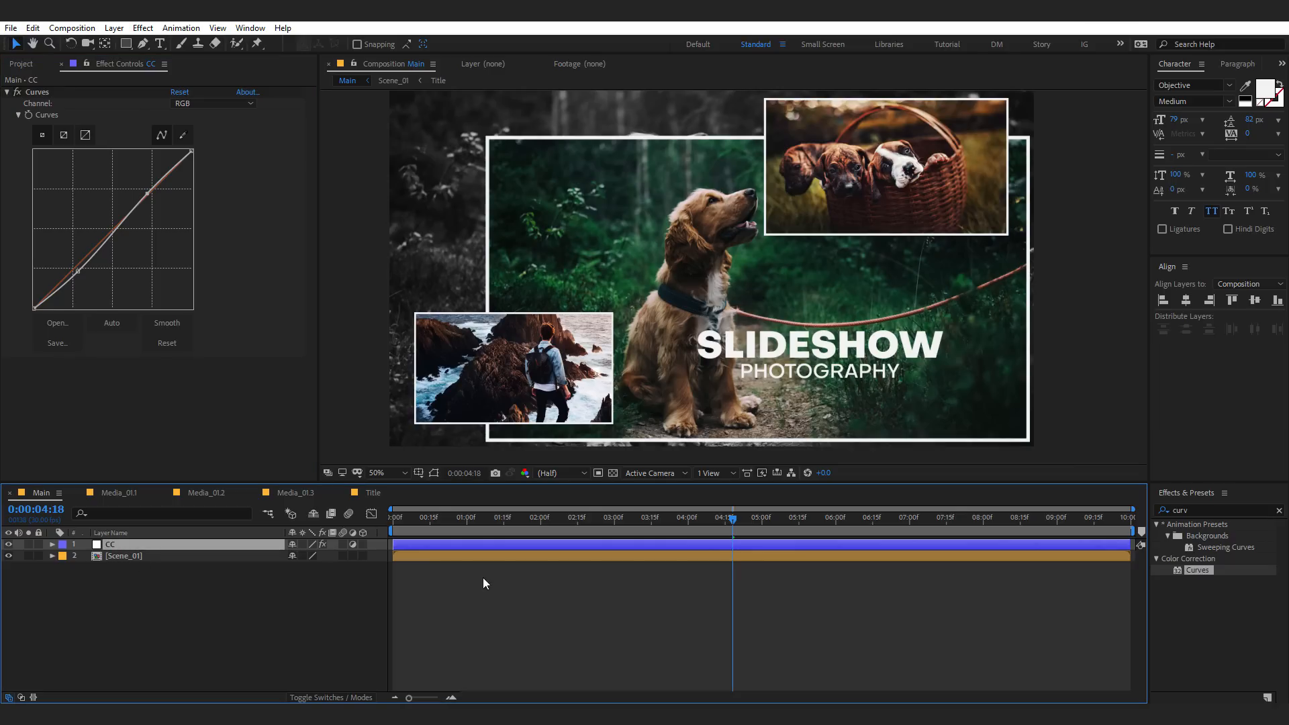
# - Find the Unsharp Mask effect and apply it to the CC adjustment layer
pyautogui.click(1202, 510)
pyautogui.write('ub')
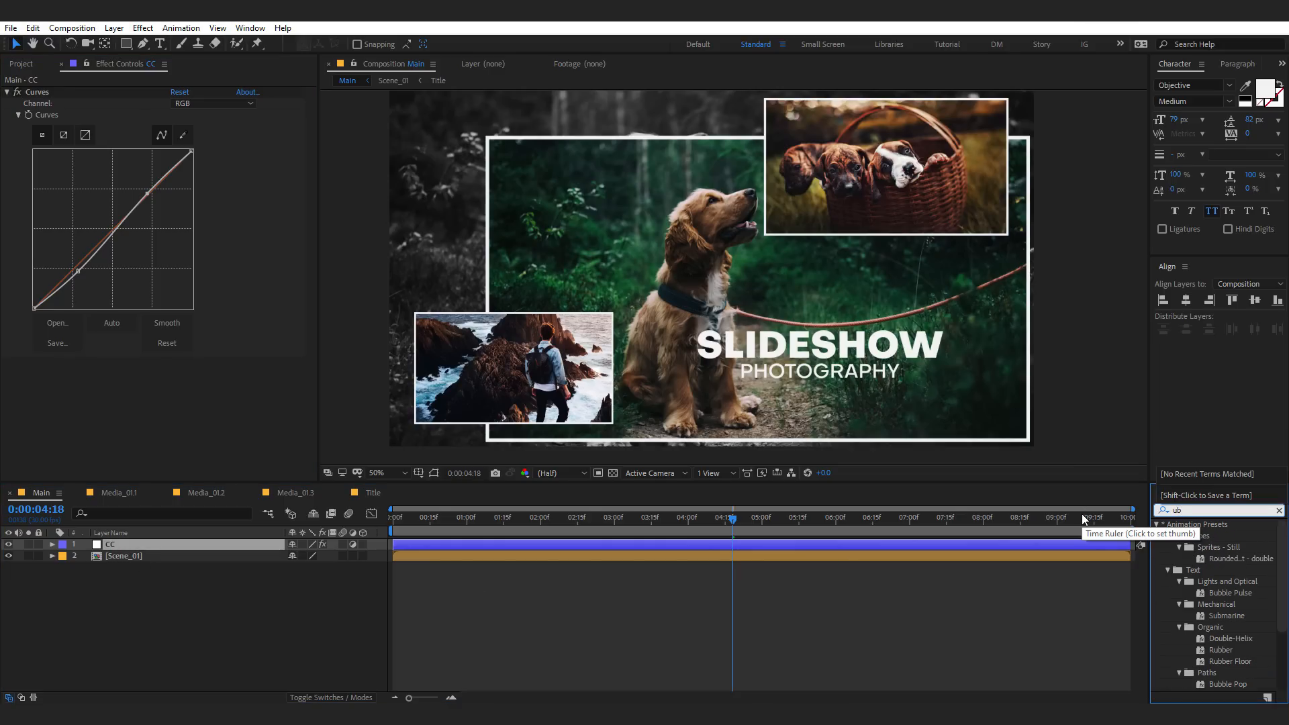
pyautogui.press('BackSpace')
pyautogui.write('ns')
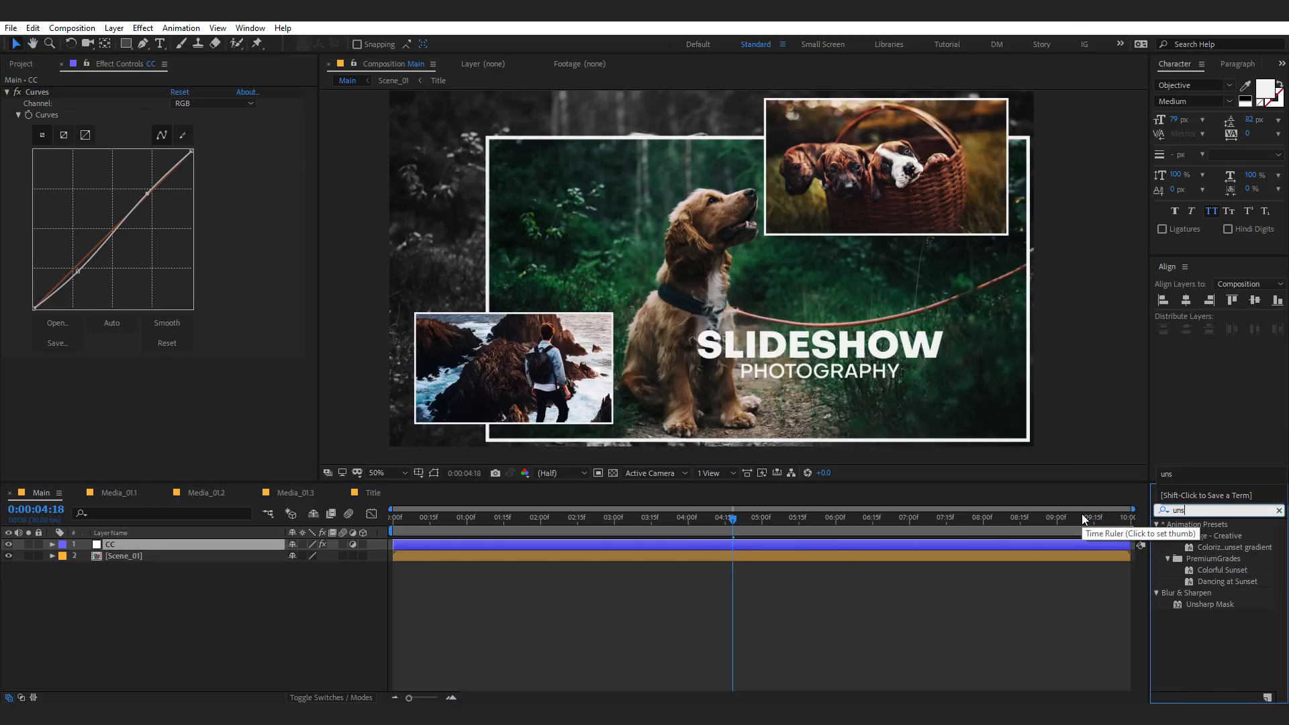
pyautogui.doubleClick(1199, 604)
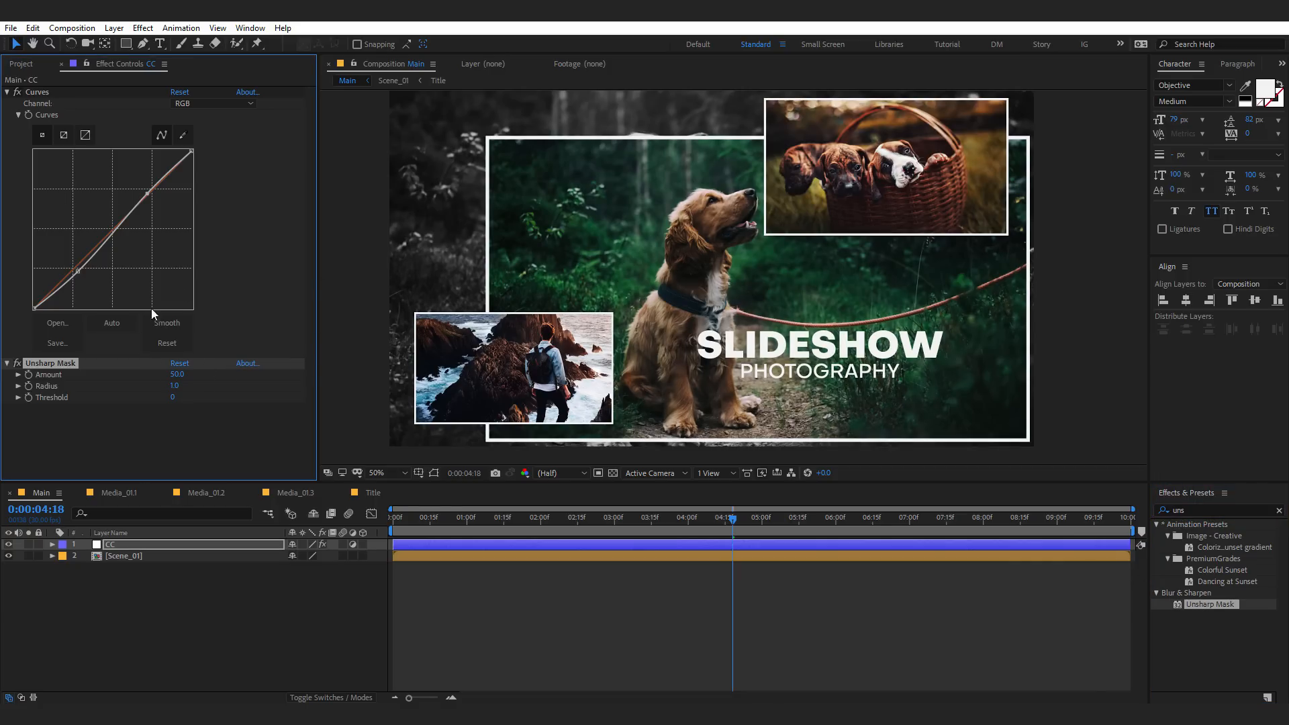
pyautogui.click(866, 545)
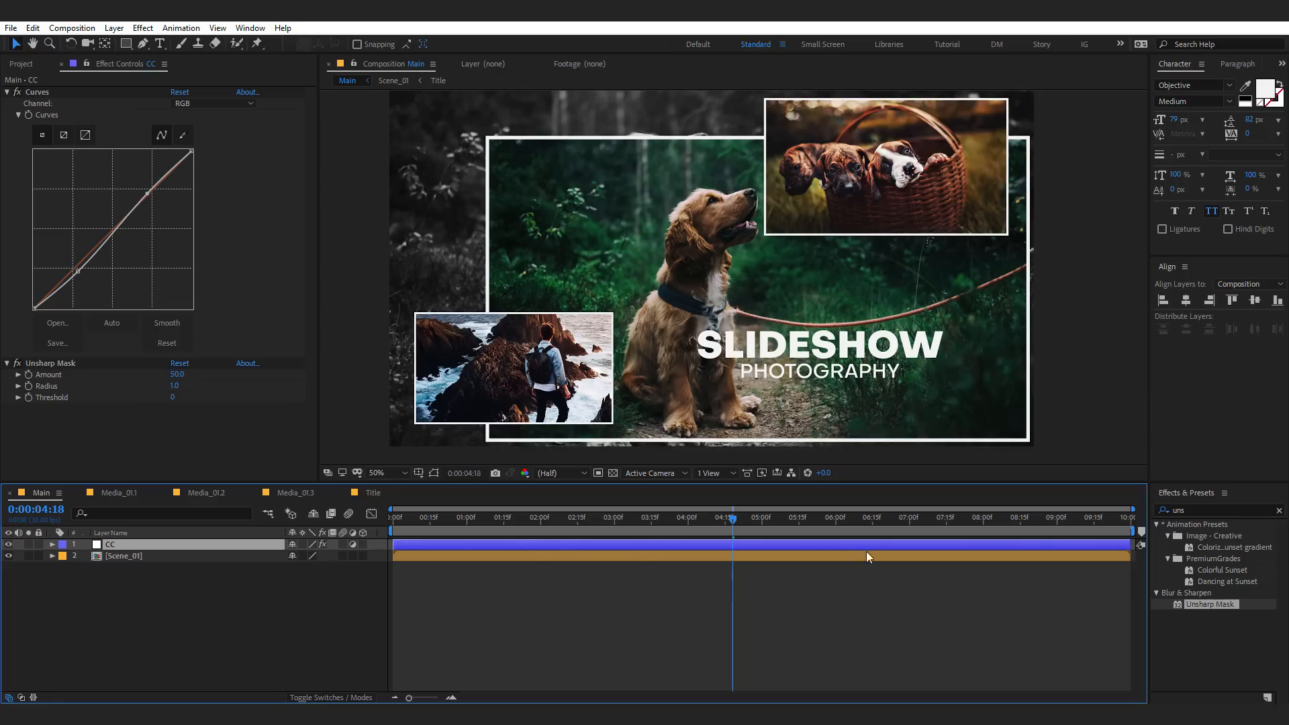
# - Apply the Photo Filter effect to CC, set its Density to 60%, and check the grade at other points in the timeline
pyautogui.click(1194, 508)
pyautogui.write('hoto')
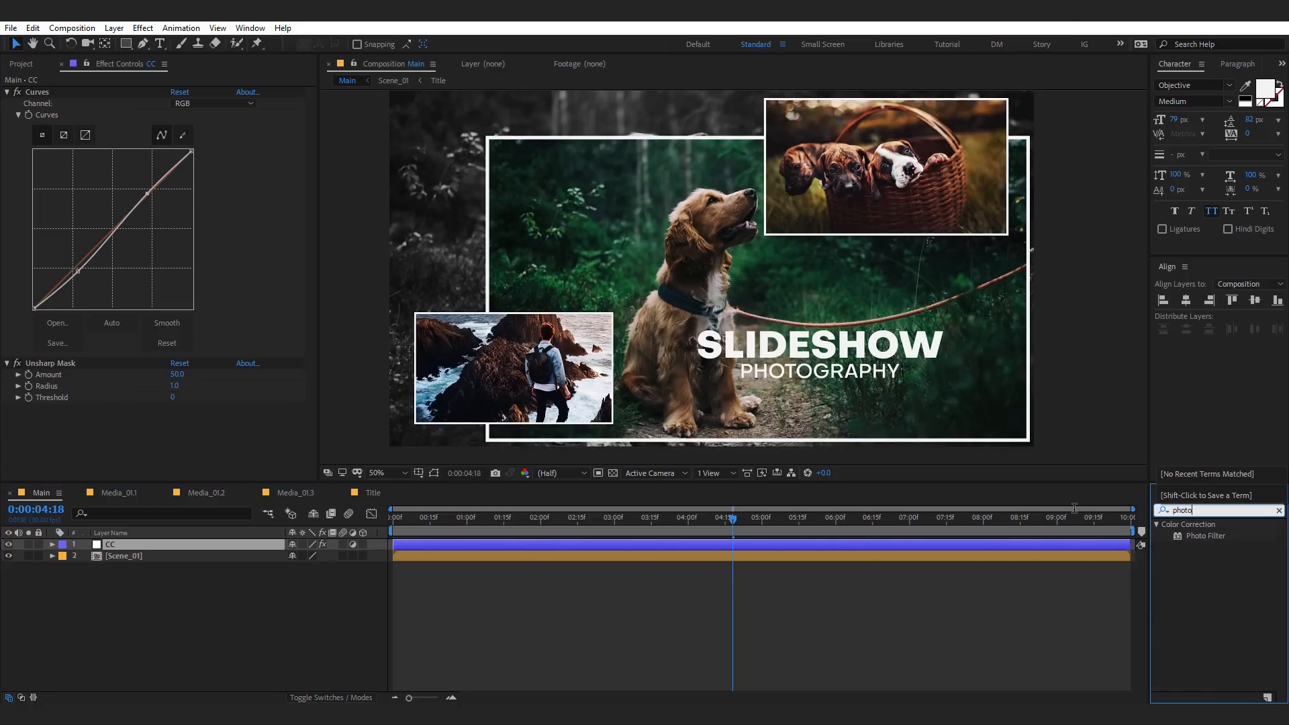
pyautogui.doubleClick(1211, 534)
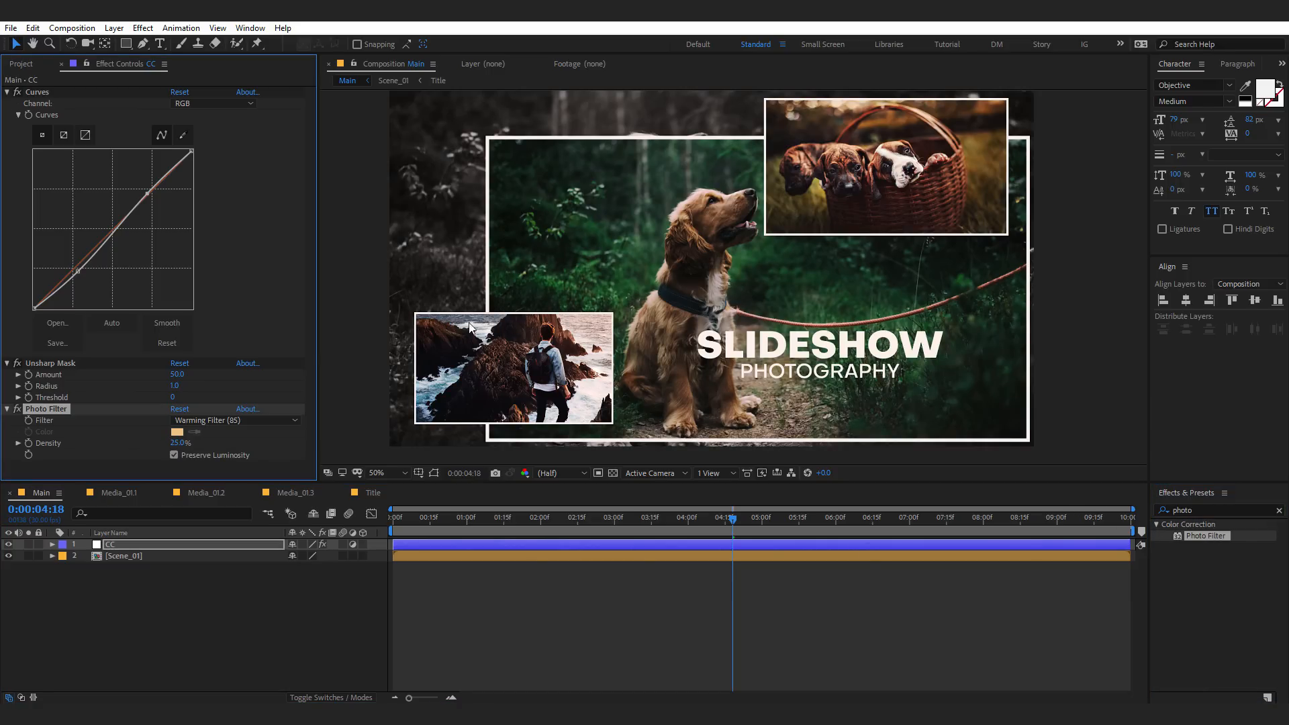
pyautogui.click(176, 443)
pyautogui.write('60')
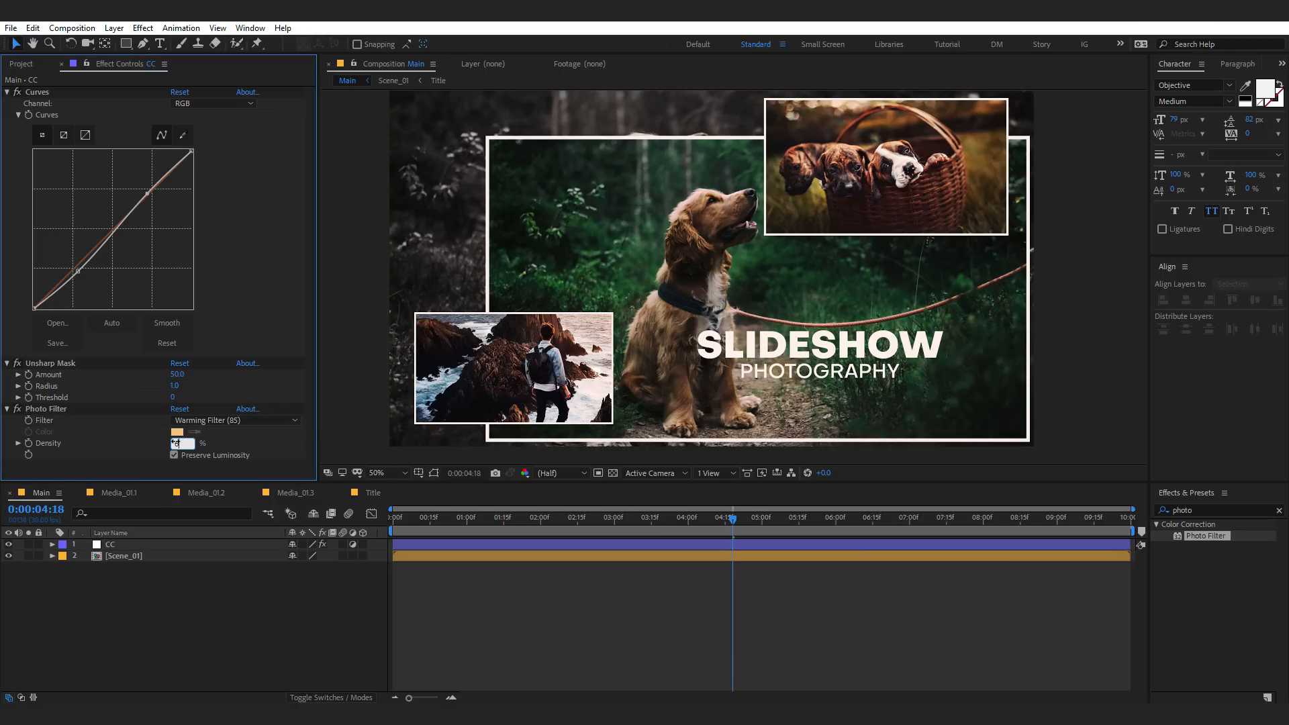
pyautogui.press('Return')
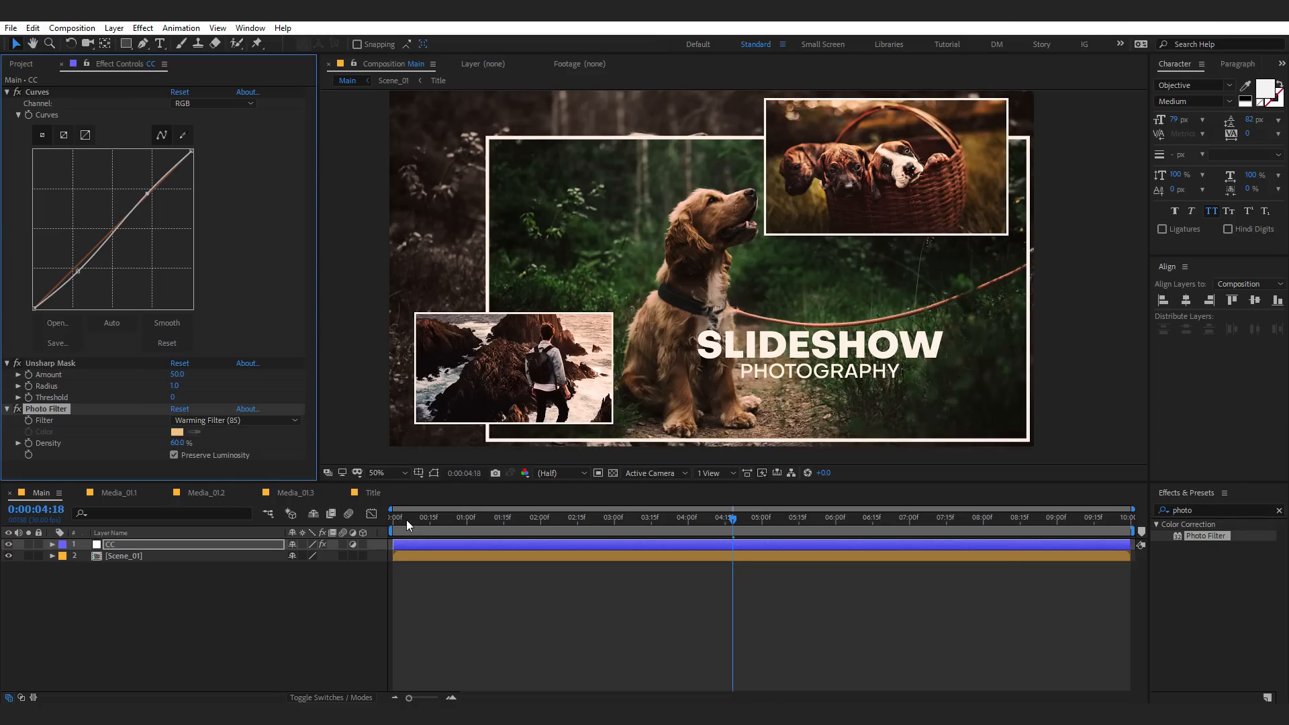
pyautogui.click(433, 518)
pyautogui.moveTo(440, 520); pyautogui.dragTo(497, 518)
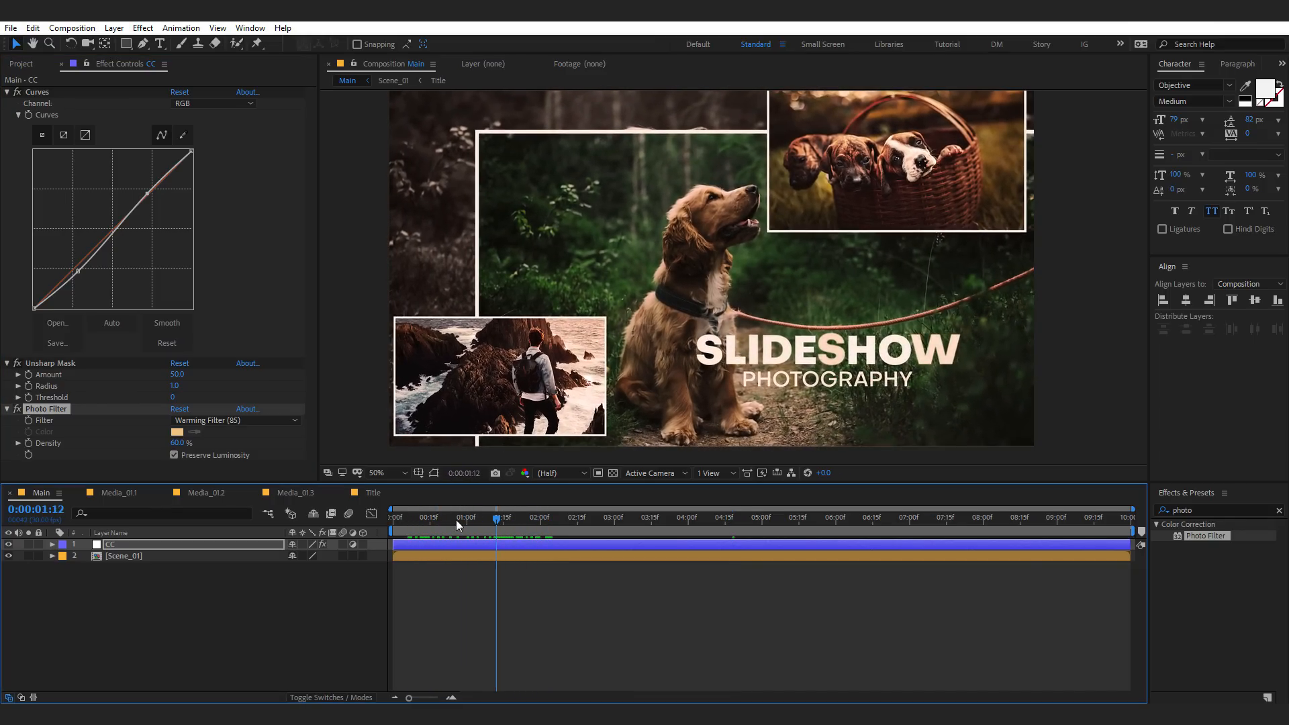
# - Set the Photo Filter Density to 45% on CC and boost the Green channel in Curves by pulling its highlight point inward
pyautogui.moveTo(176, 444); pyautogui.dragTo(173, 440)
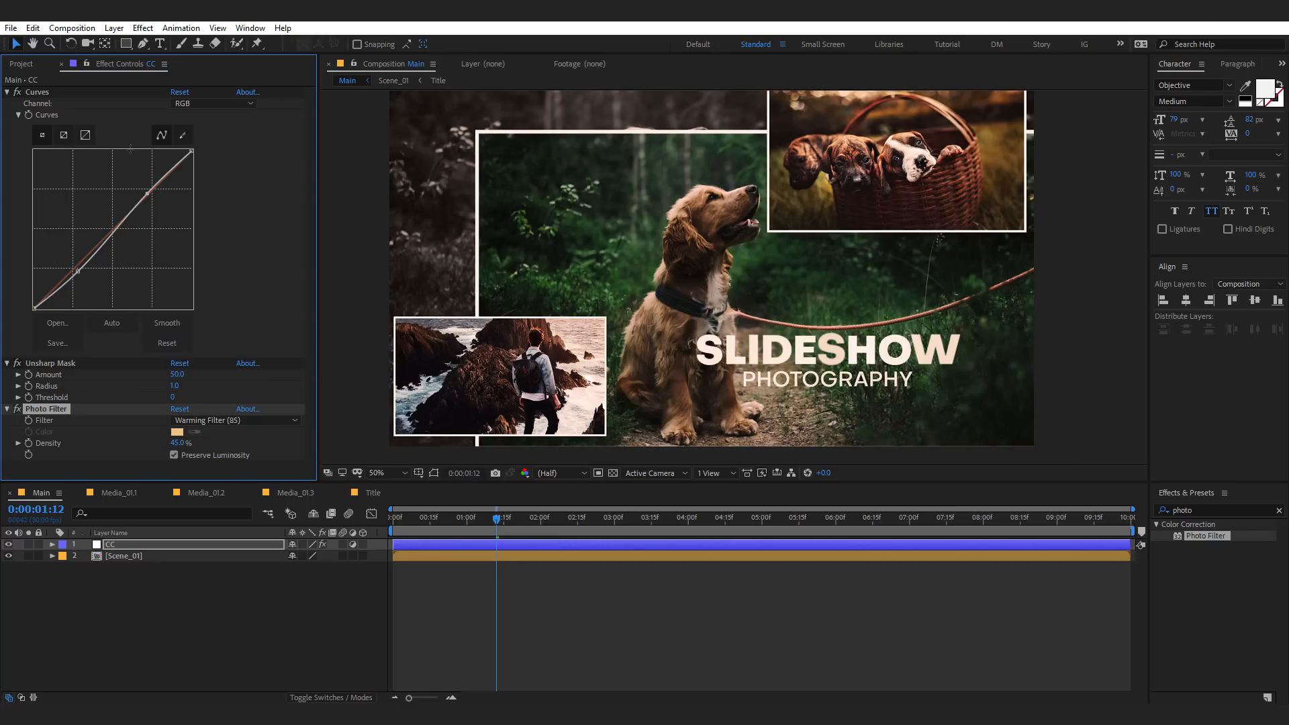
pyautogui.click(222, 103)
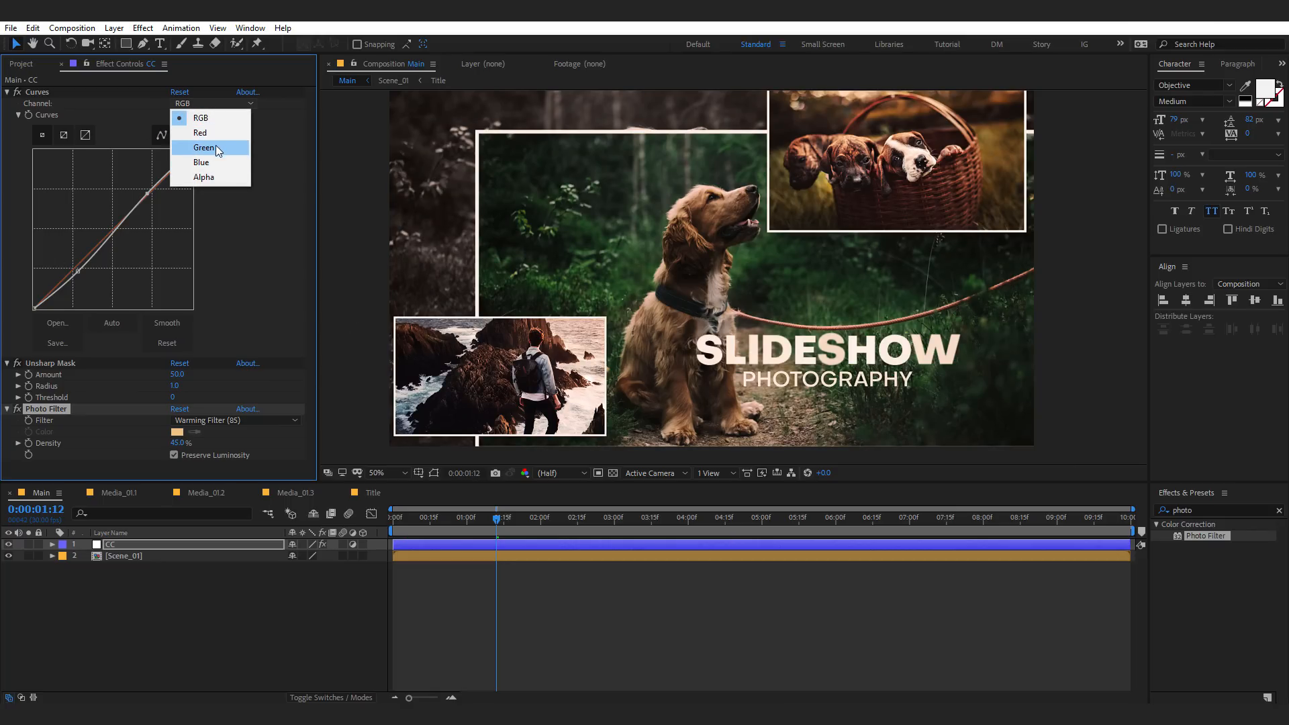
pyautogui.click(221, 147)
pyautogui.moveTo(191, 150); pyautogui.dragTo(182, 150)
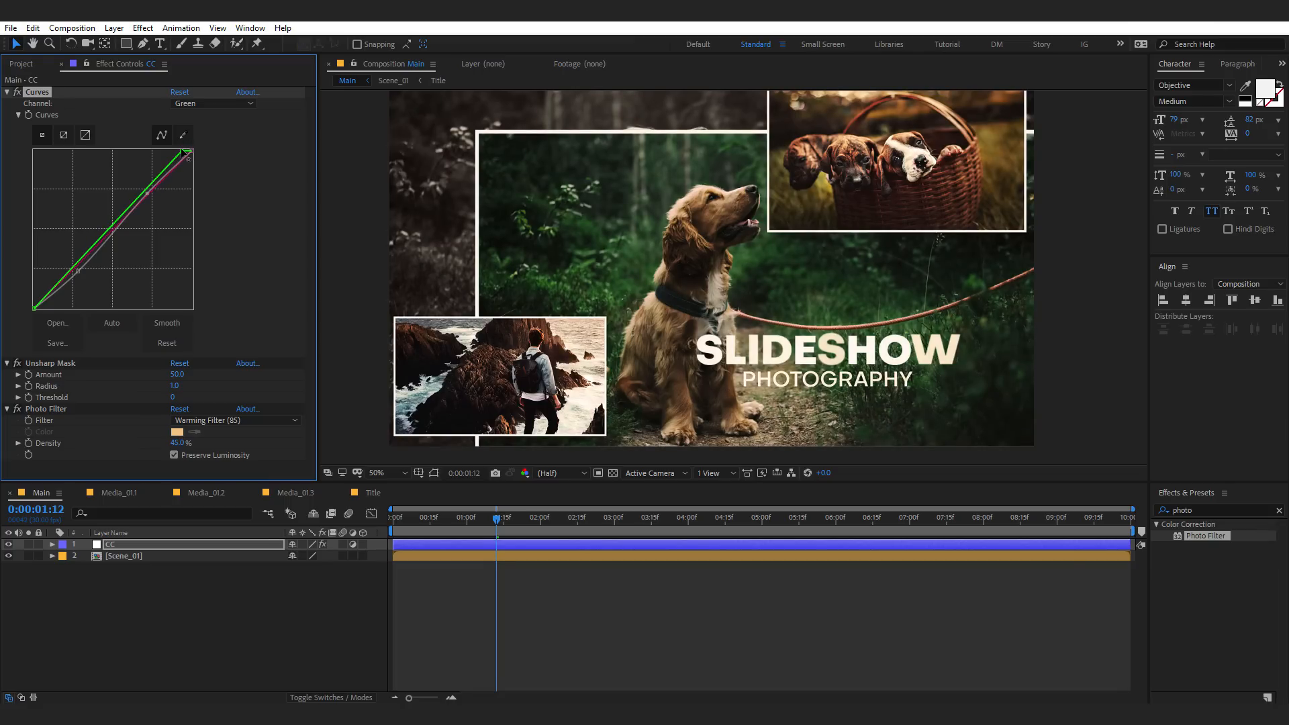
pyautogui.click(211, 588)
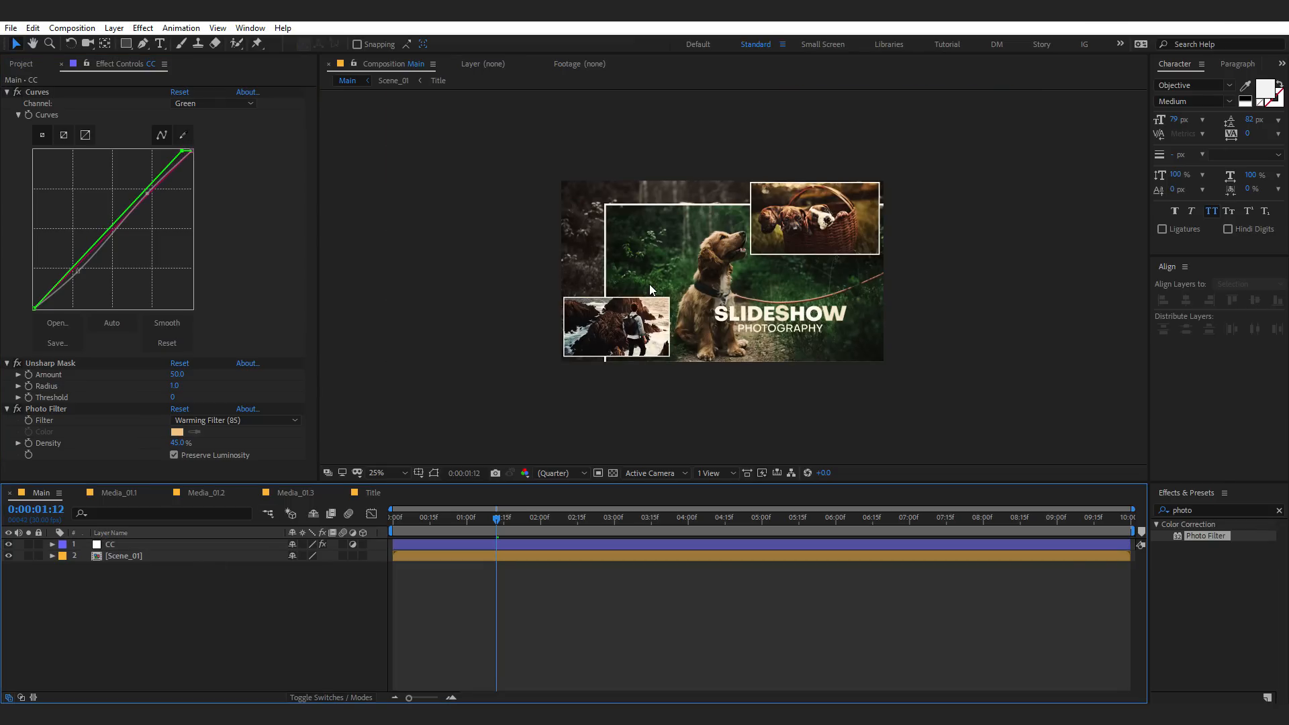
pyautogui.moveTo(416, 517); pyautogui.dragTo(541, 573)
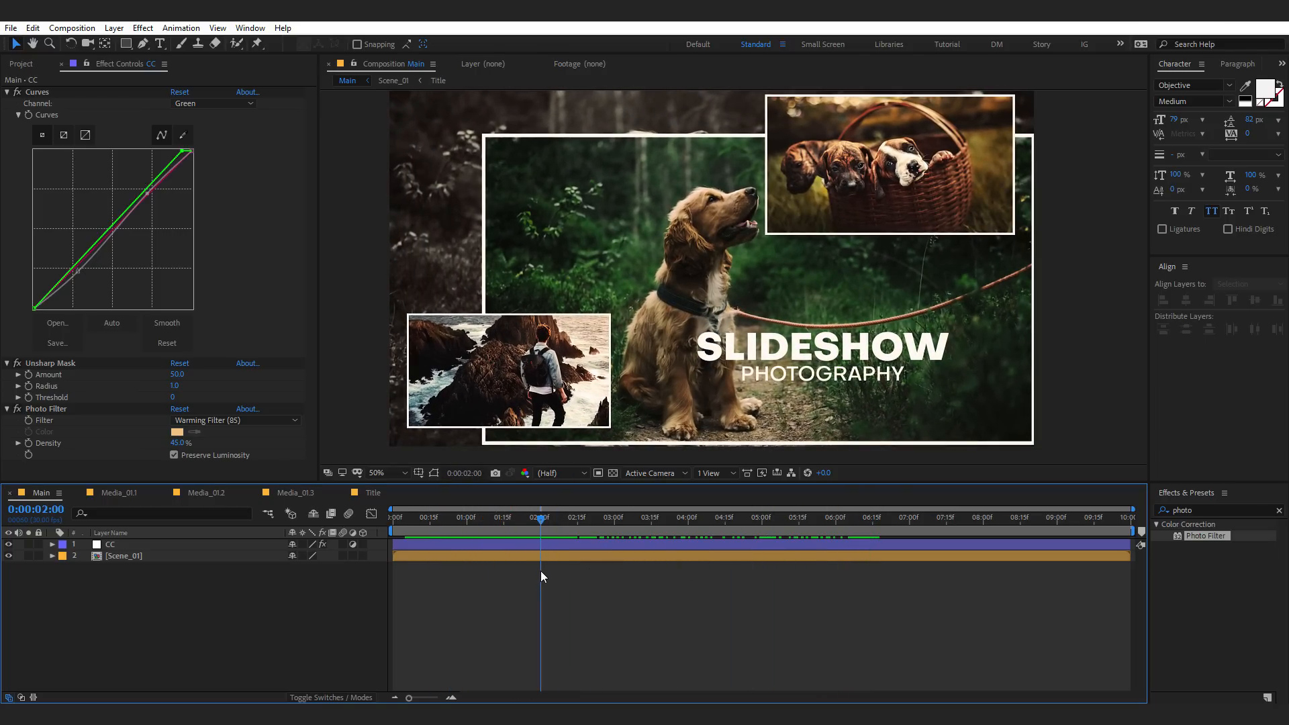
# - Open the Scene_01 composition and add an adjustment layer named Blur above all its layers
pyautogui.rightClick(138, 622)
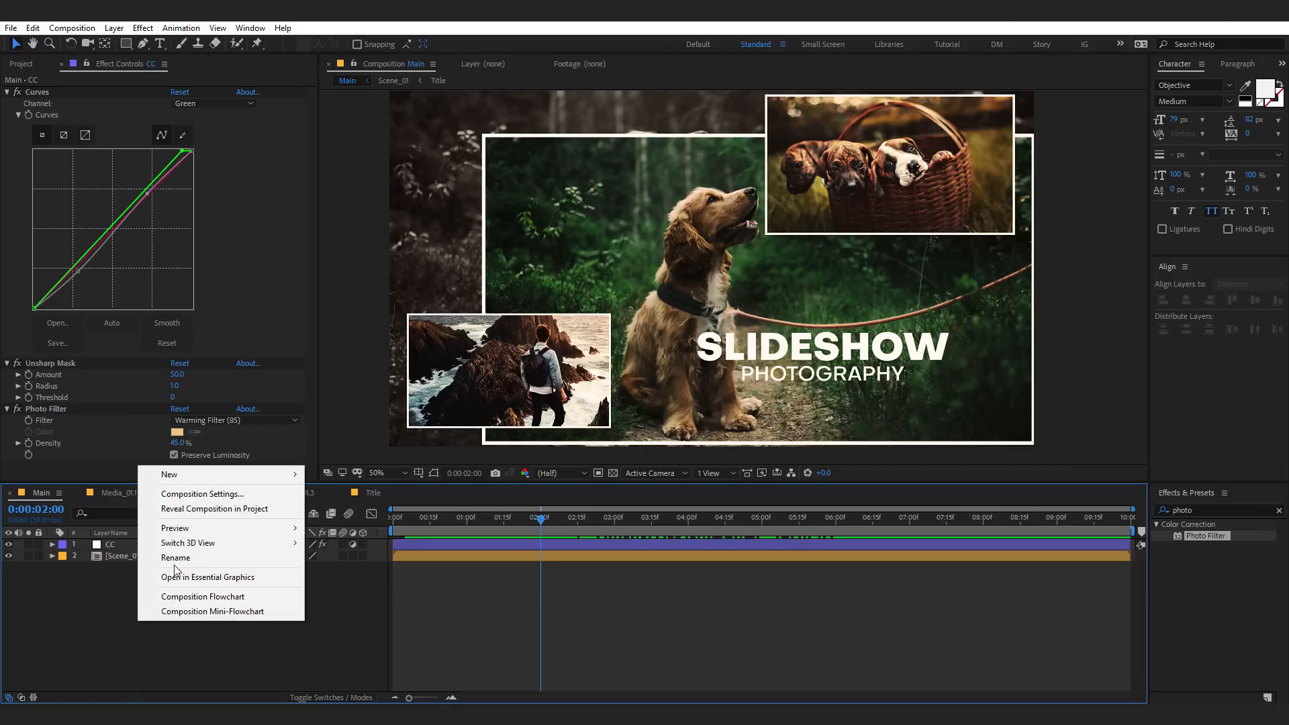
pyautogui.click(43, 577)
pyautogui.doubleClick(125, 559)
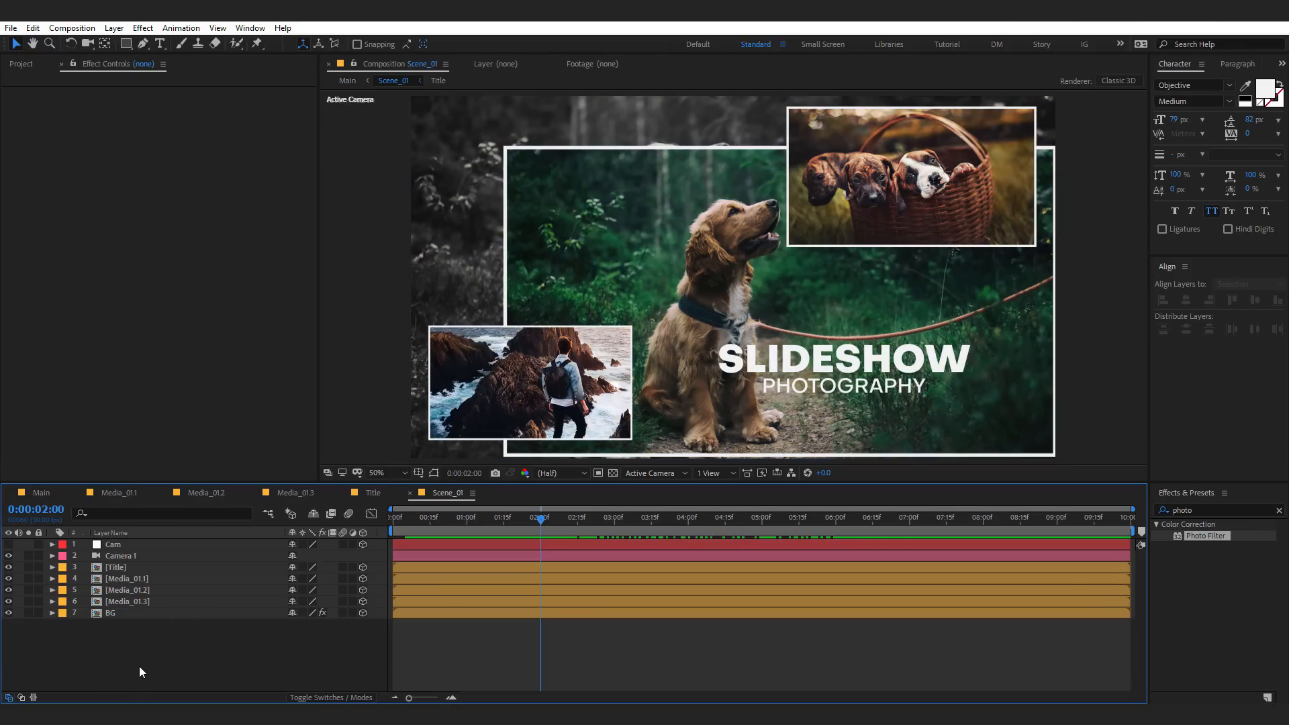
pyautogui.rightClick(133, 664)
pyautogui.moveTo(205, 522)
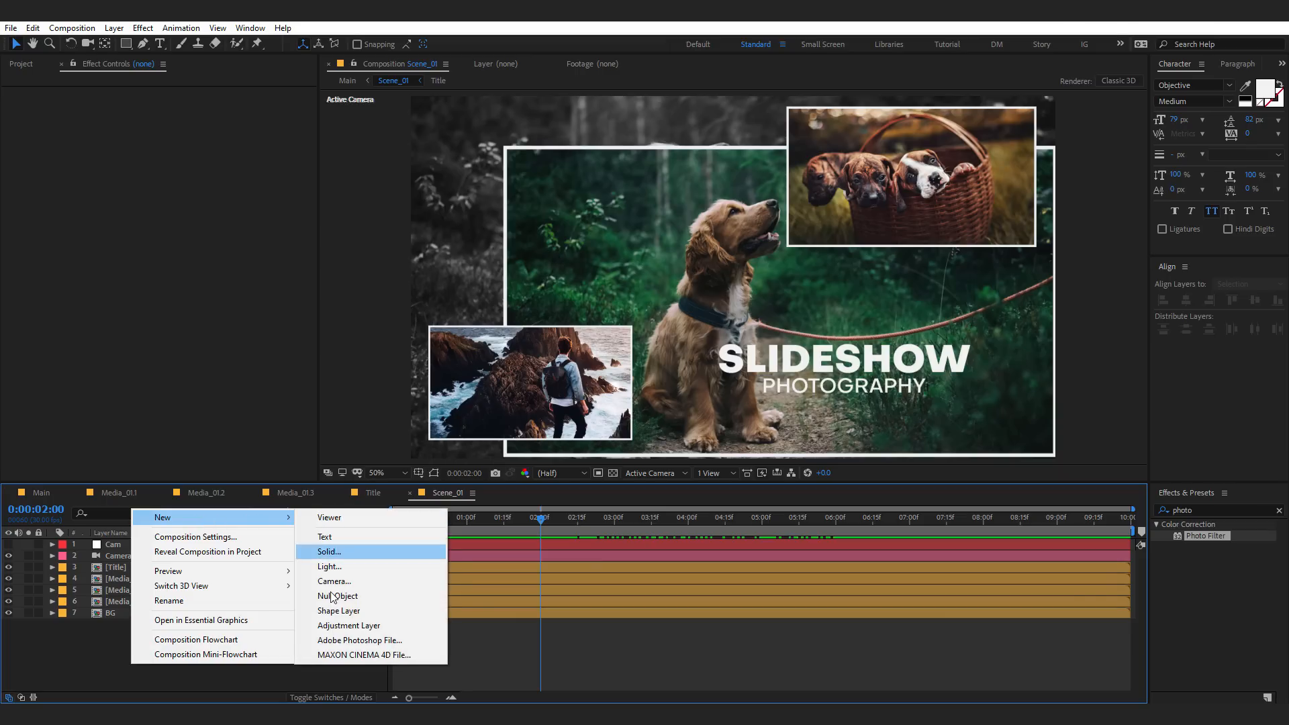
pyautogui.click(336, 628)
pyautogui.press('Return')
pyautogui.write('B')
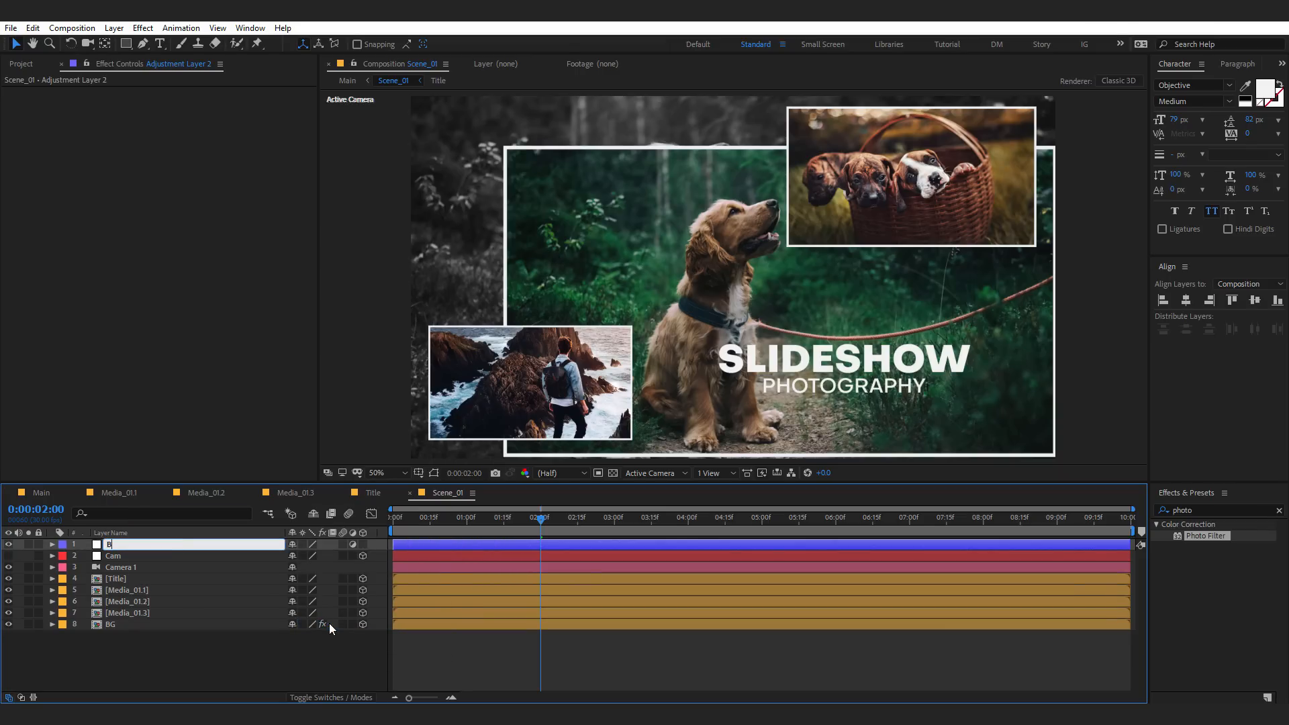
pyautogui.write('lur')
pyautogui.press('Return')
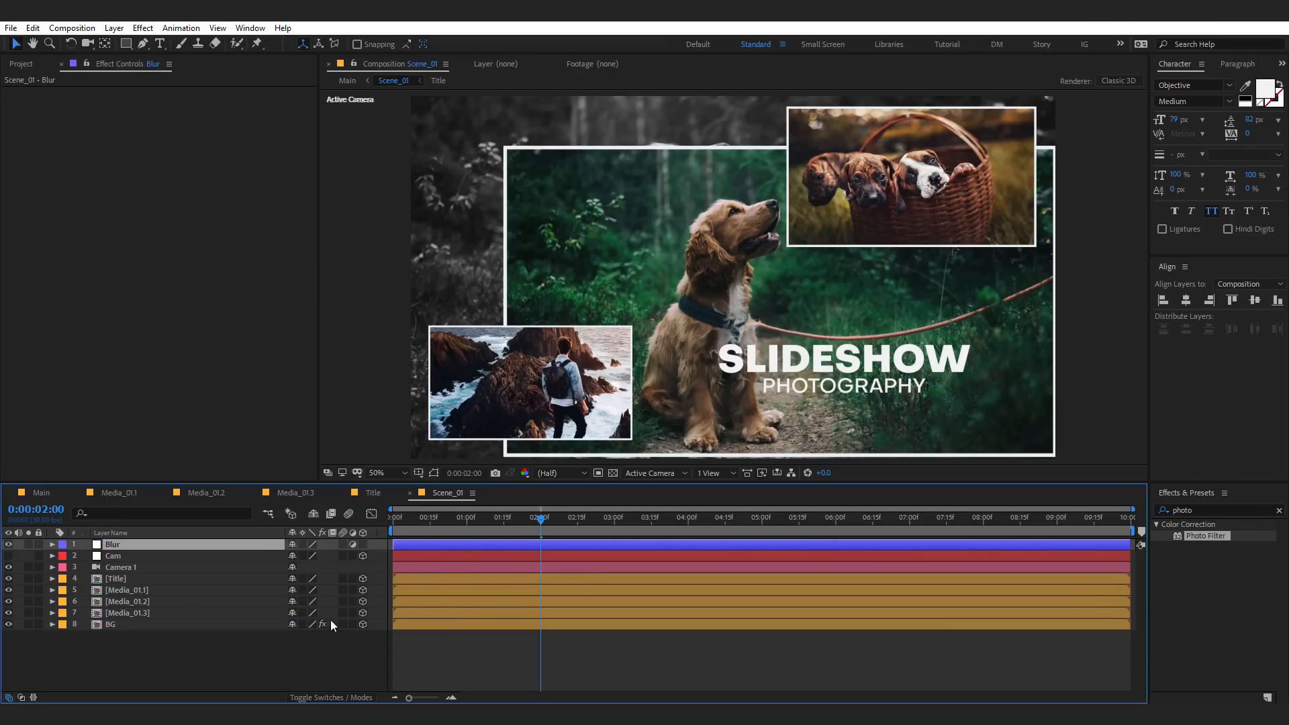
# - Find the Fast Camera Lens Blur effect and apply it to the Blur adjustment layer
pyautogui.click(1201, 511)
pyautogui.write('c')
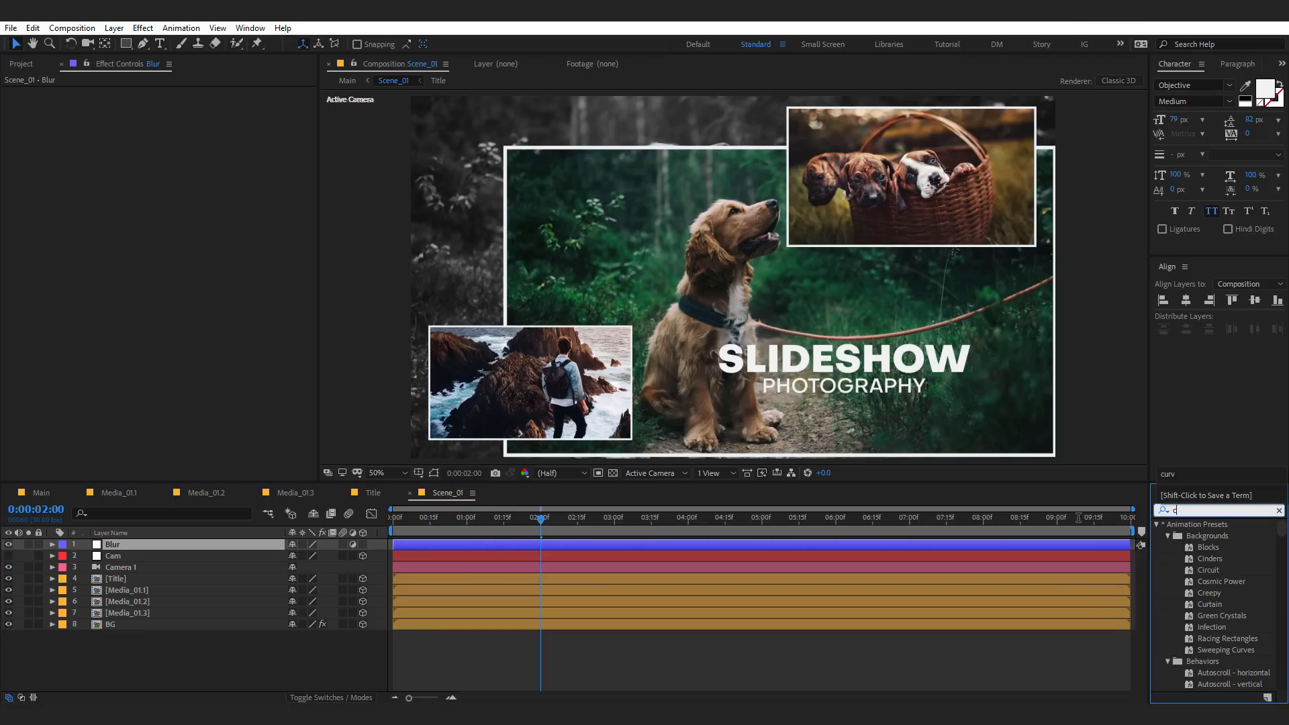
pyautogui.write('ame')
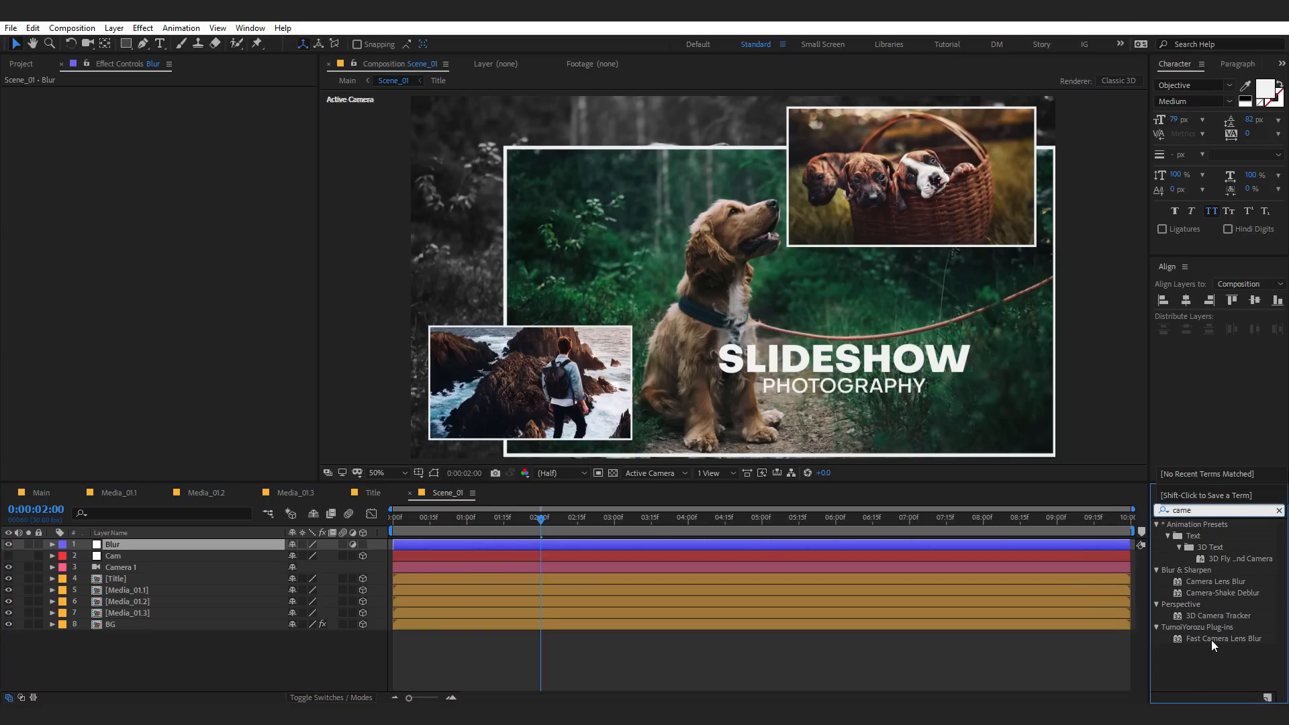
pyautogui.doubleClick(1212, 639)
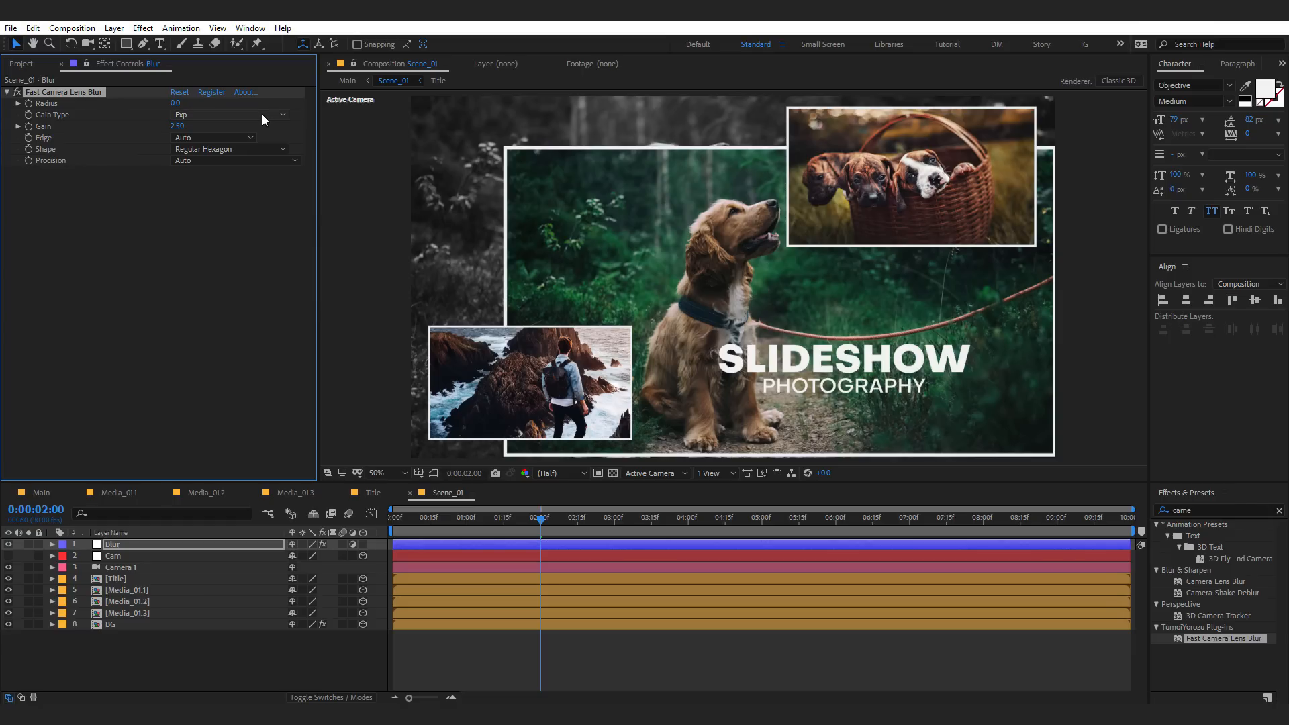
# - Set the Fast Camera Lens Blur Radius on the Blur layer to 5
pyautogui.click(174, 104)
pyautogui.write('3')
pyautogui.press('Return')
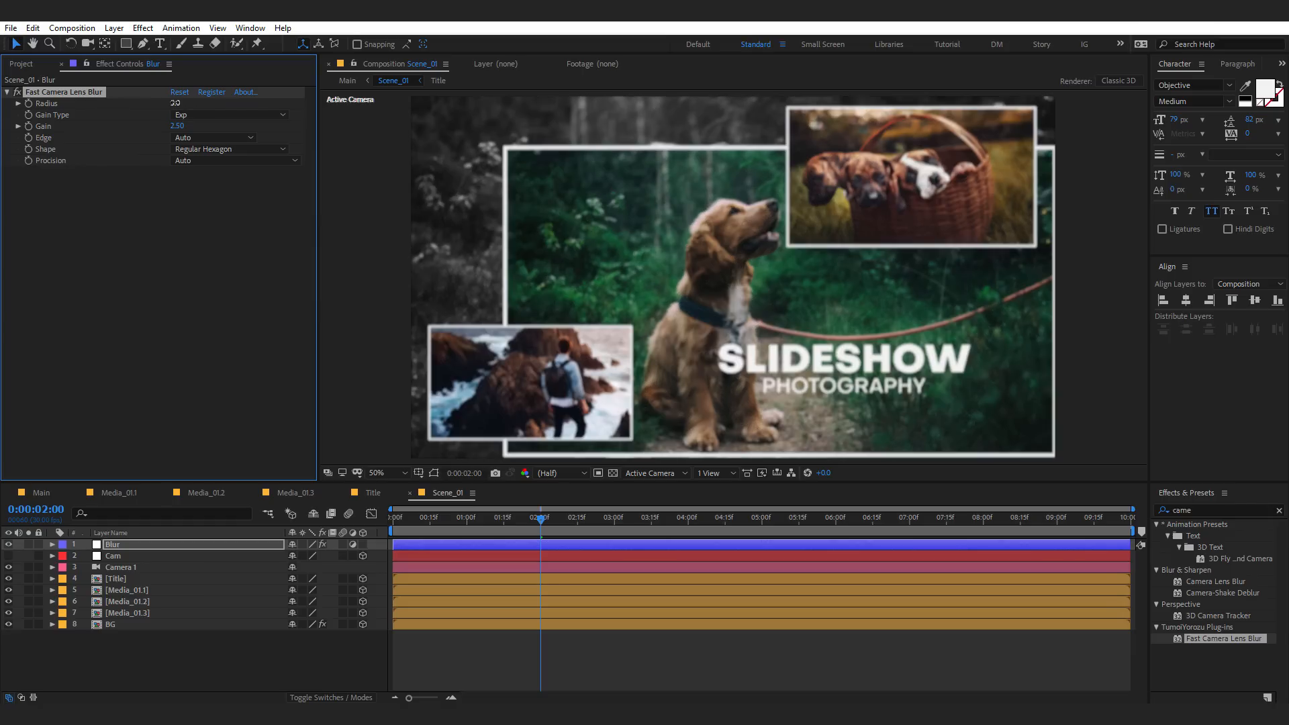
pyautogui.moveTo(174, 102); pyautogui.dragTo(188, 102)
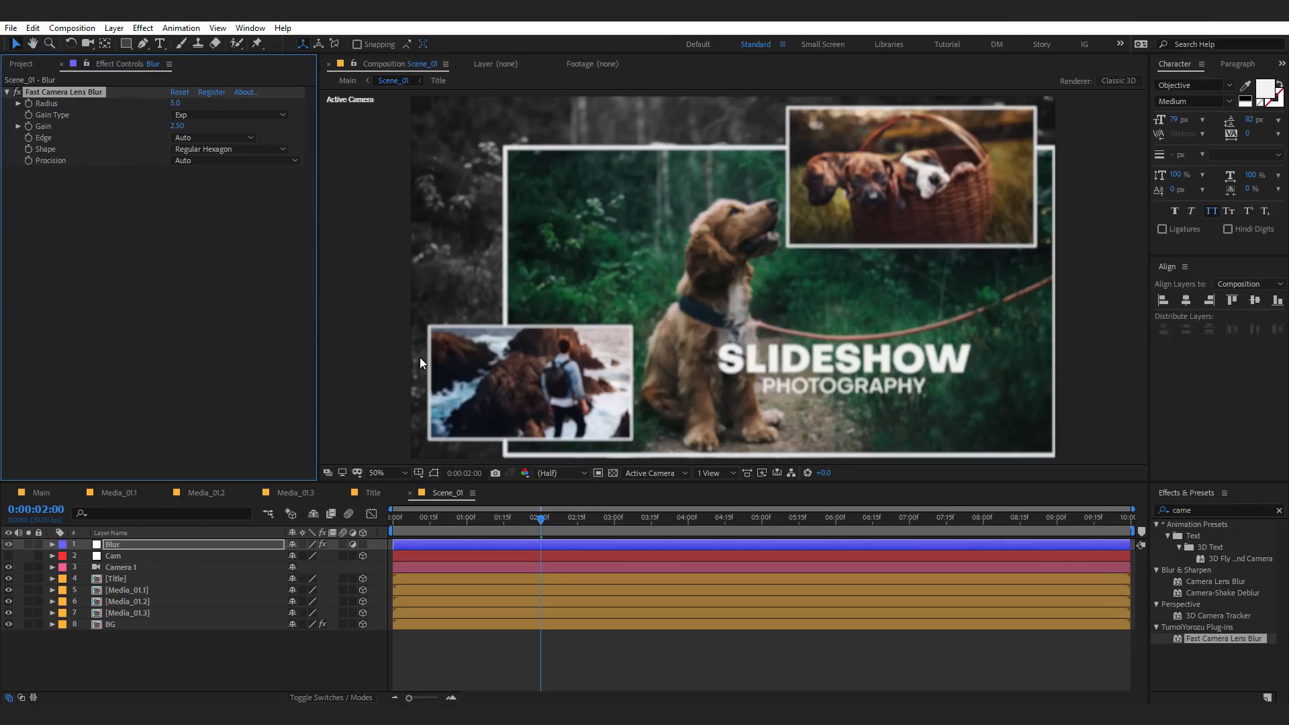
# - Animate the blur Radius from 5 at 0:00 to 0 at 2:00 and preview the animation
pyautogui.click(132, 546)
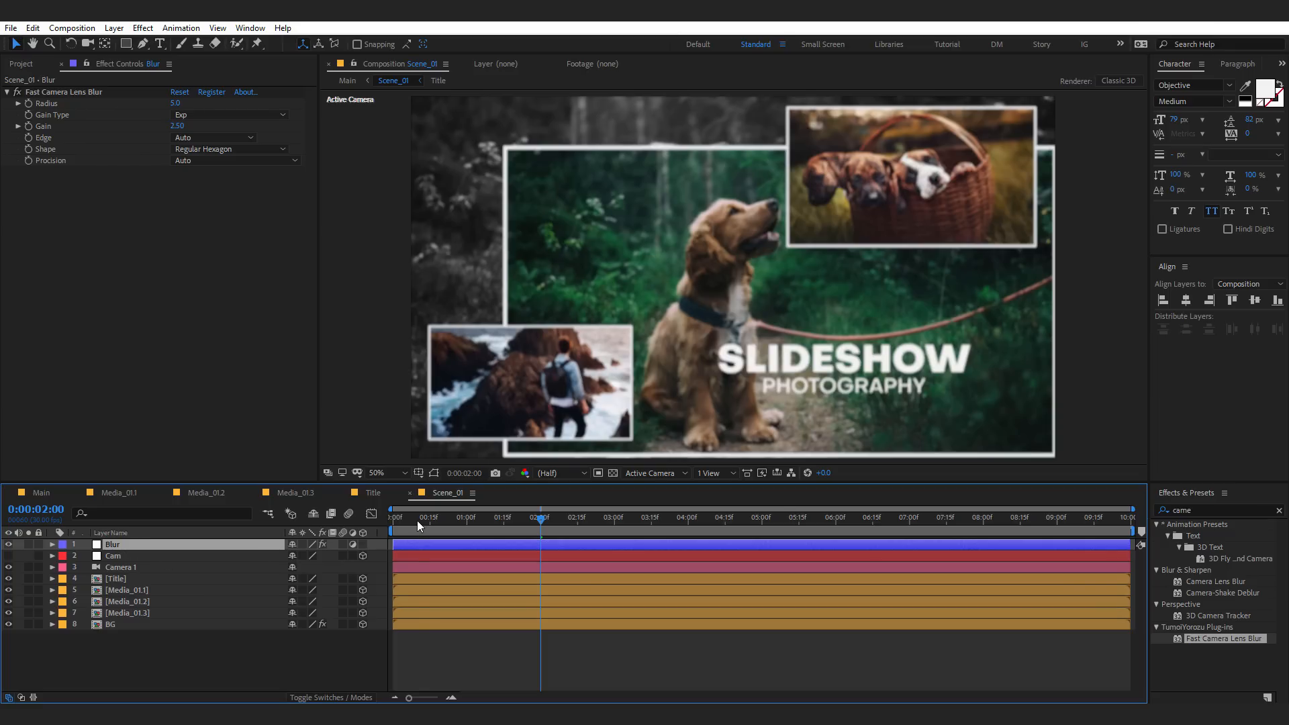
pyautogui.press('Home')
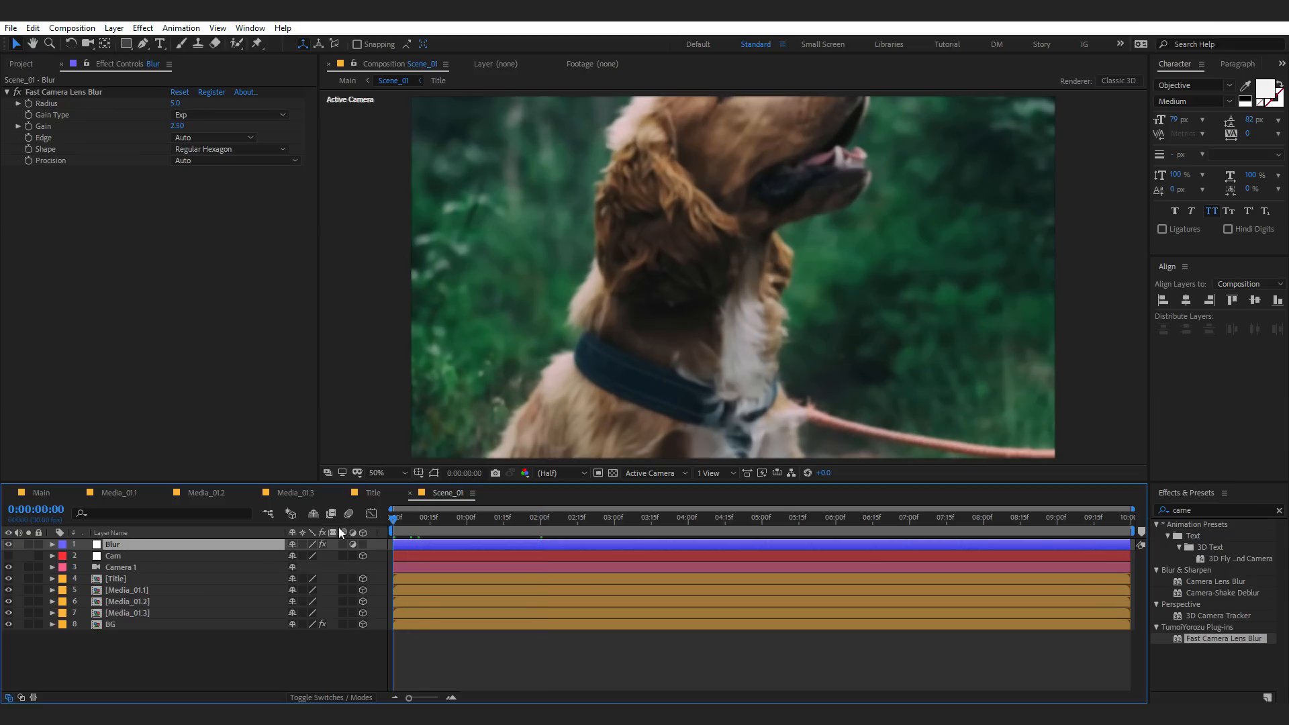
pyautogui.click(29, 106)
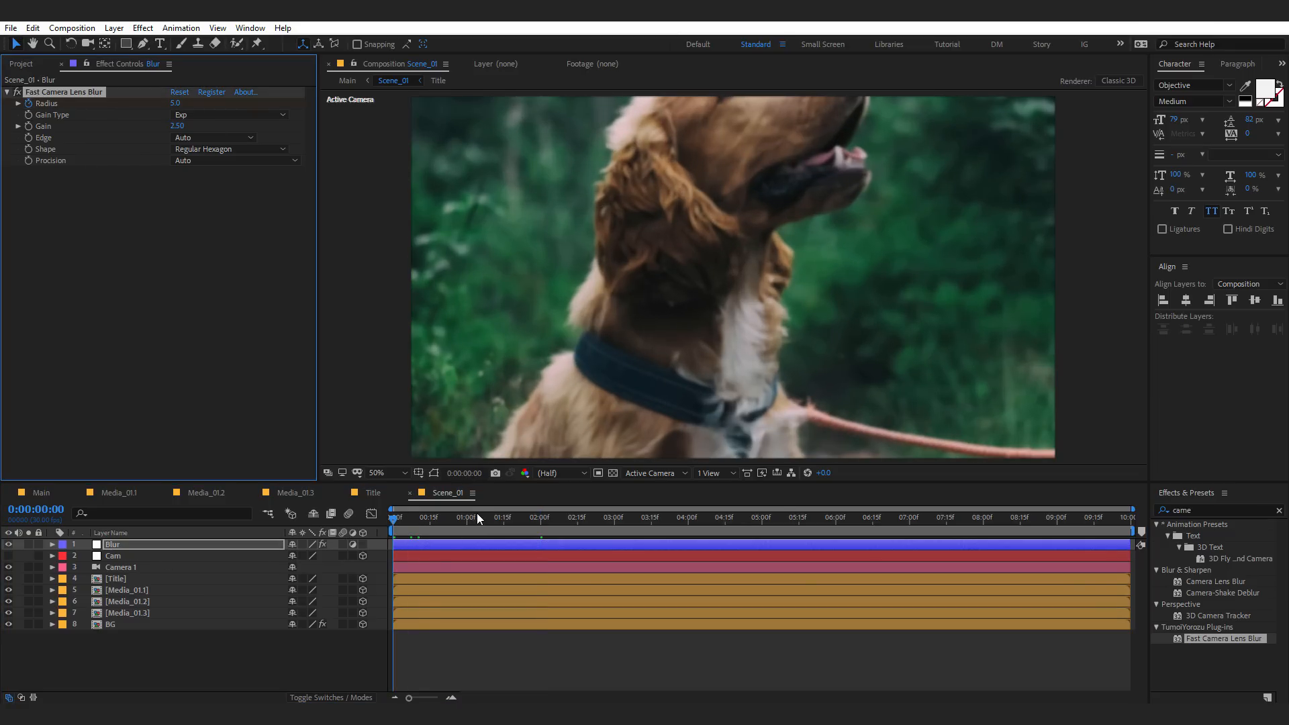
pyautogui.moveTo(477, 517); pyautogui.dragTo(542, 518)
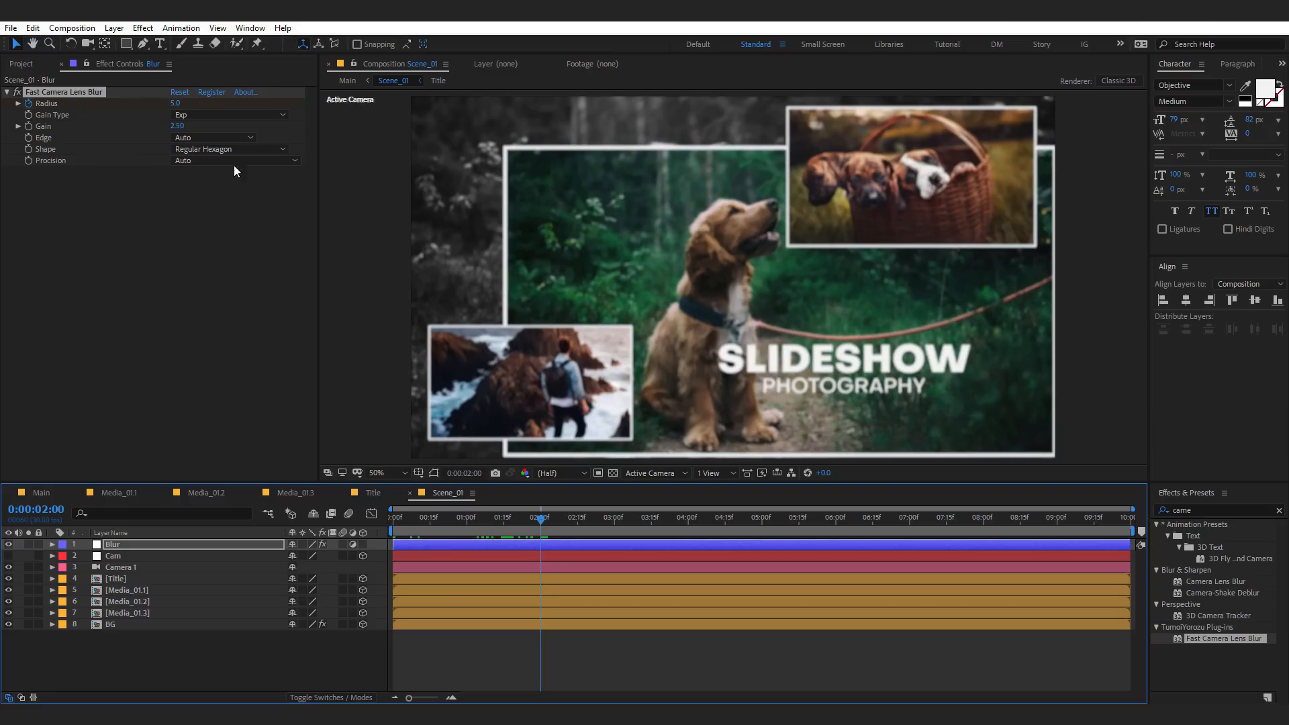
pyautogui.click(176, 104)
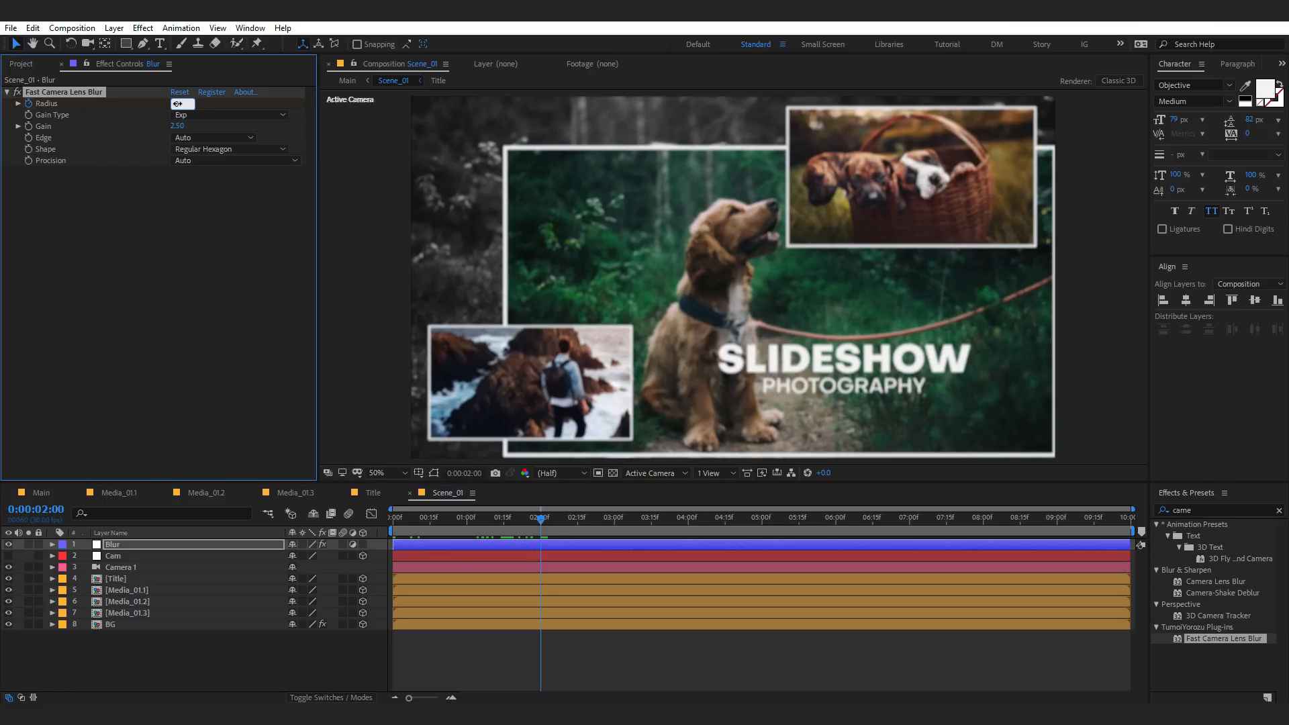
pyautogui.write('0')
pyautogui.press('Return')
pyautogui.moveTo(430, 519); pyautogui.dragTo(341, 532)
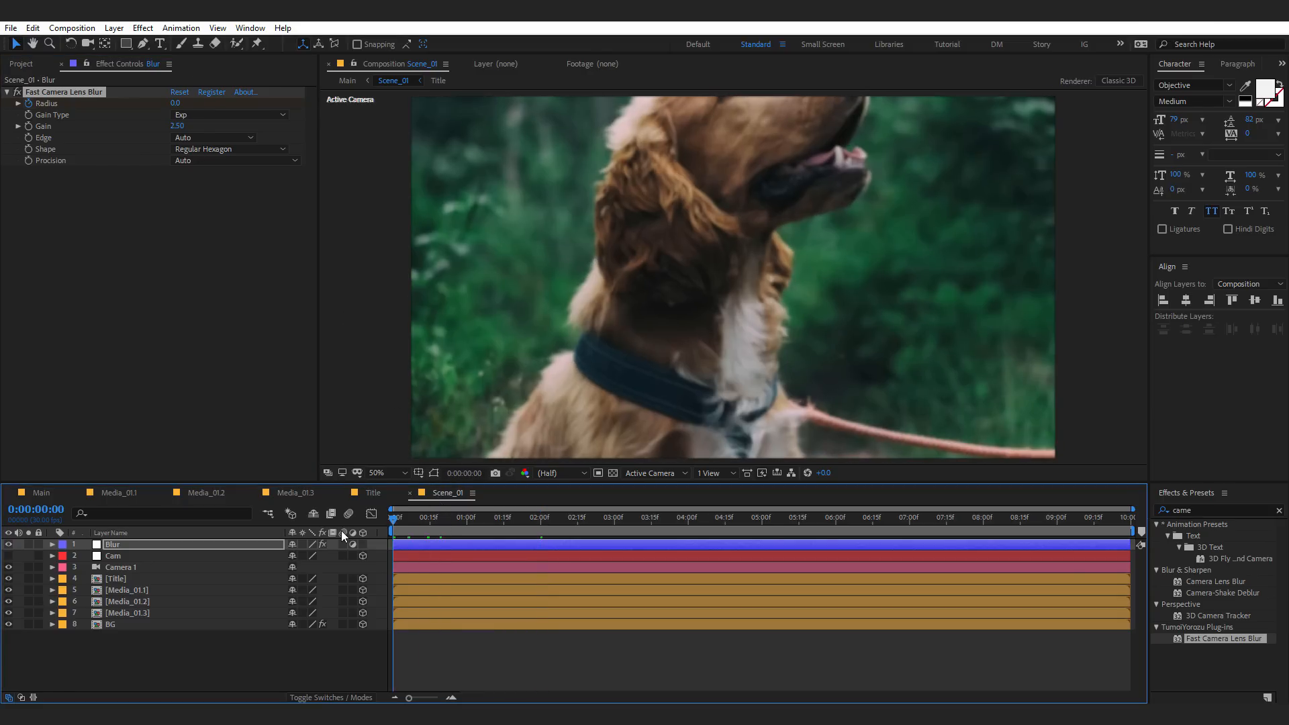
pyautogui.press('space')
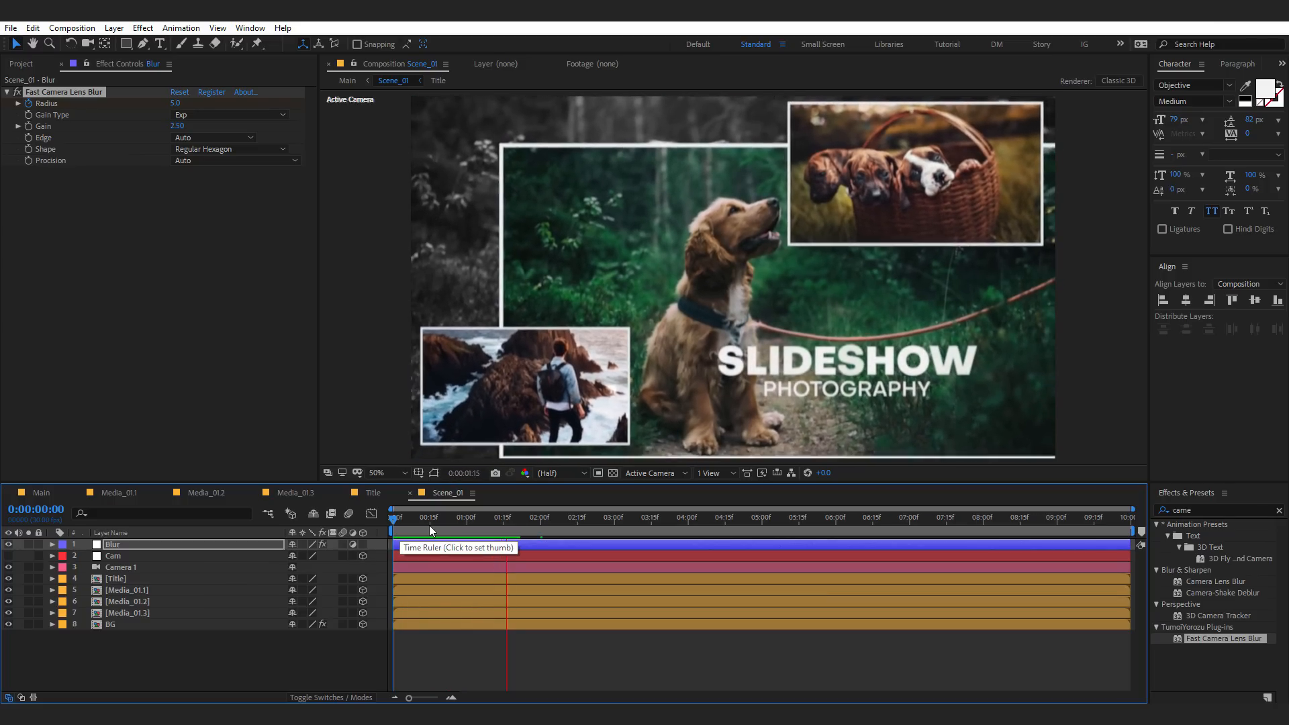
pyautogui.click(541, 519)
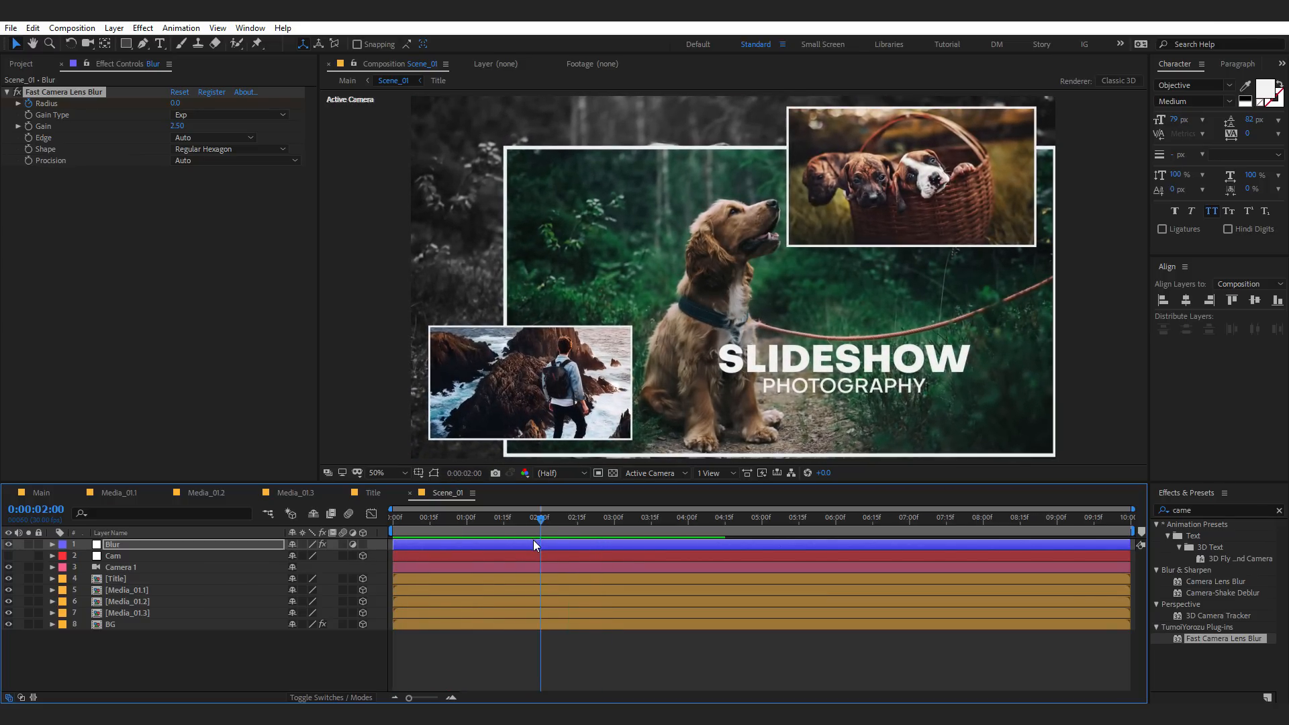
# - Easy-ease both Radius keyframes, shape the speed graph to peak early with a long ease-out, and preview the result
pyautogui.click(533, 541)
pyautogui.press('u')
pyautogui.moveTo(574, 563); pyautogui.dragTo(337, 591)
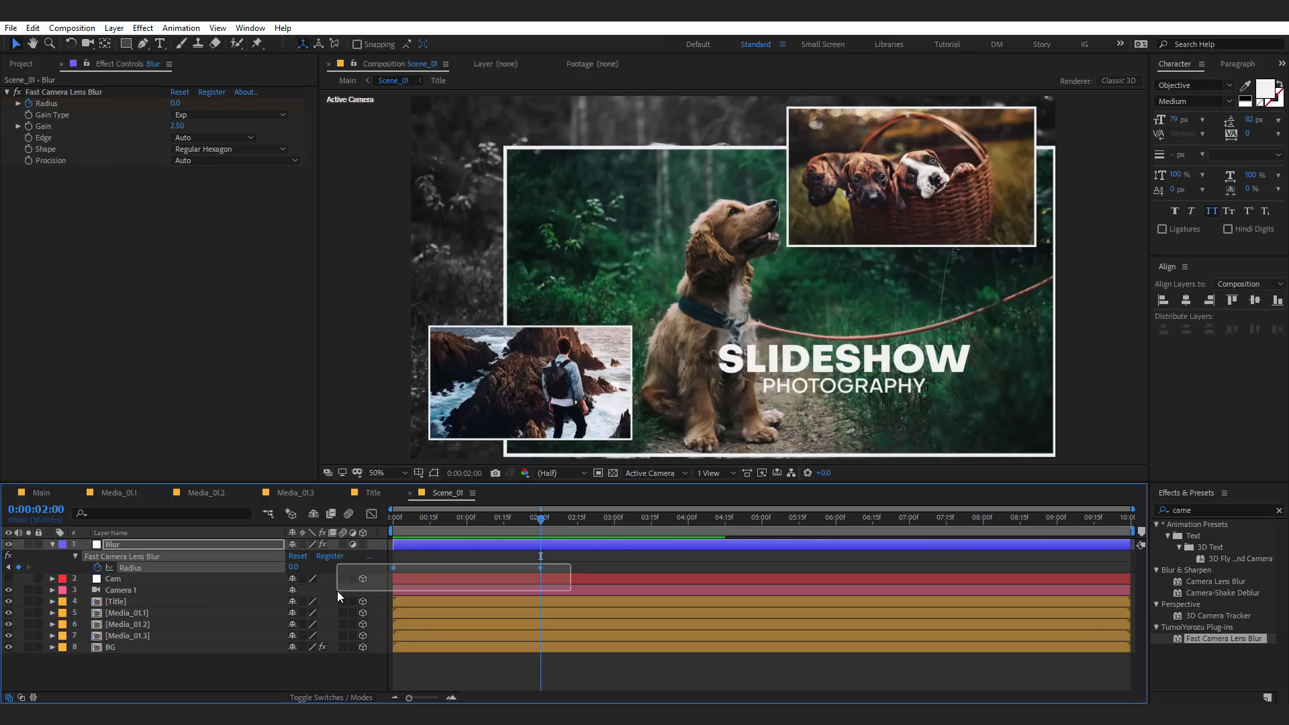
pyautogui.press('F9')
pyautogui.click(369, 513)
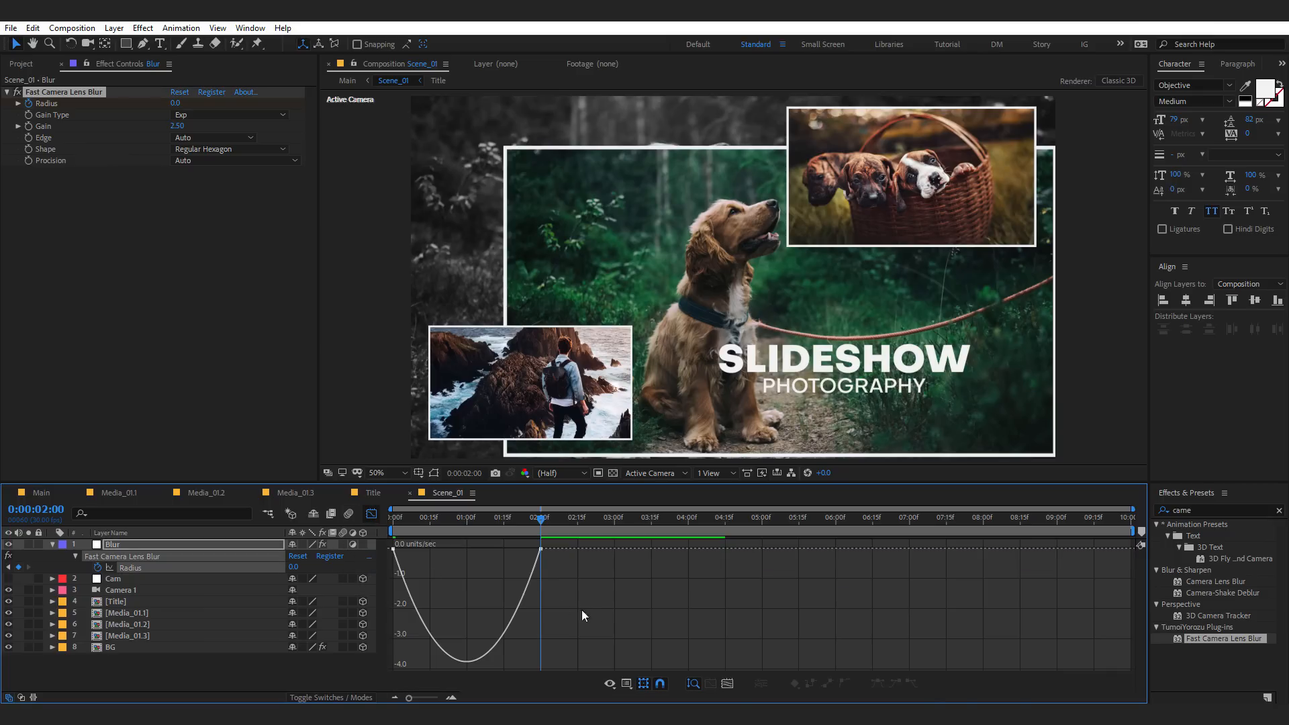
pyautogui.moveTo(585, 610); pyautogui.dragTo(468, 552)
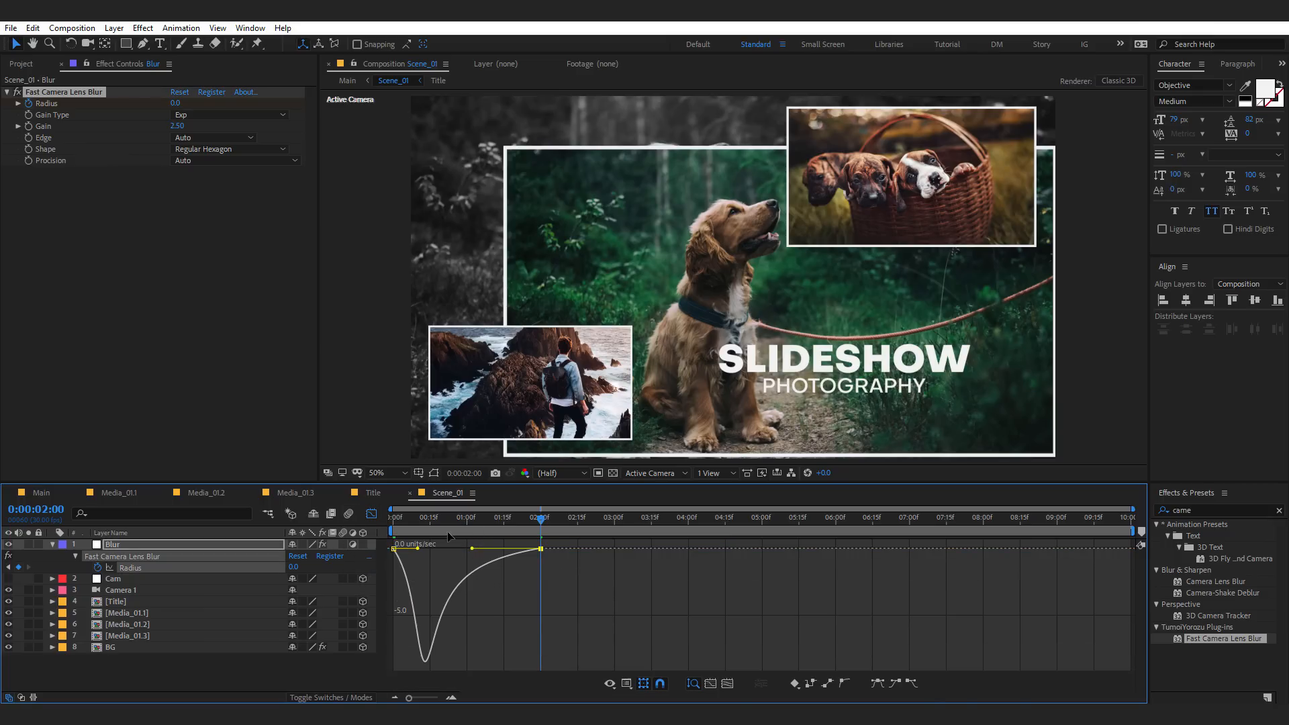
pyautogui.moveTo(407, 522); pyautogui.dragTo(335, 530)
pyautogui.press('space')
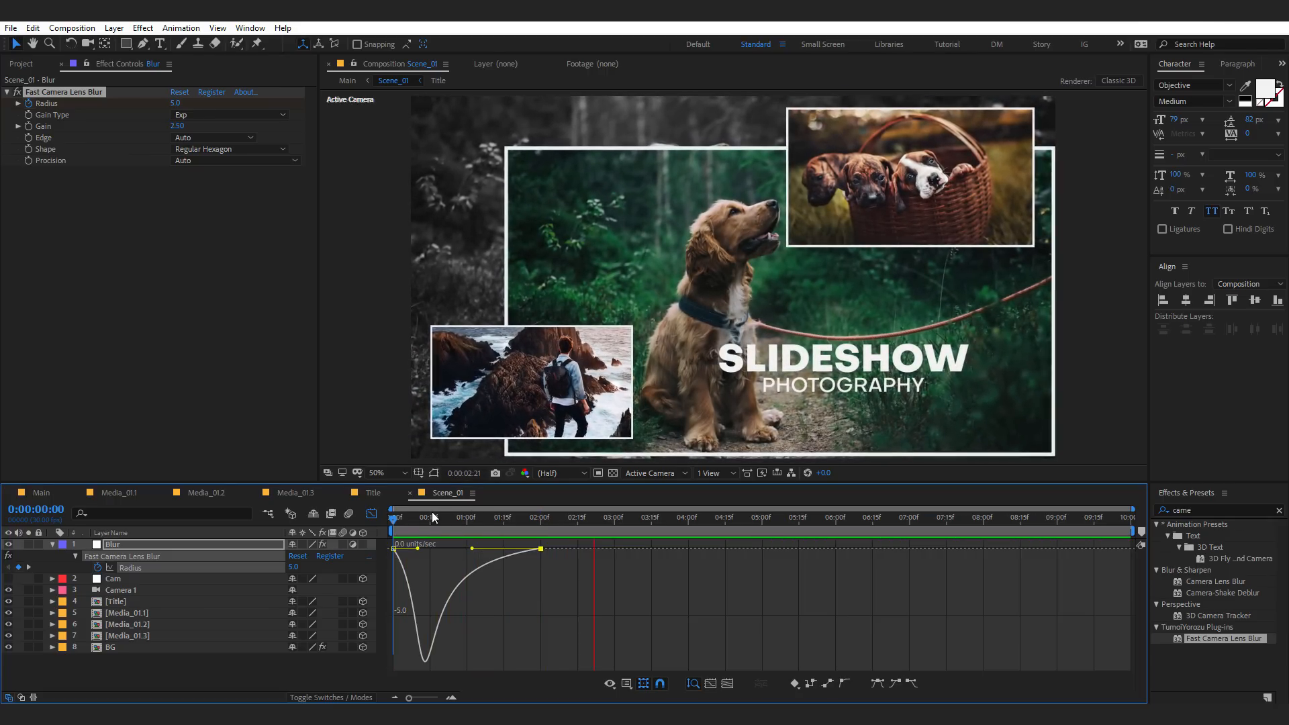
pyautogui.press('space')
# - Set the Radius keyframe at 0:00 to 12 and preview the stronger opening blur
pyautogui.click(174, 104)
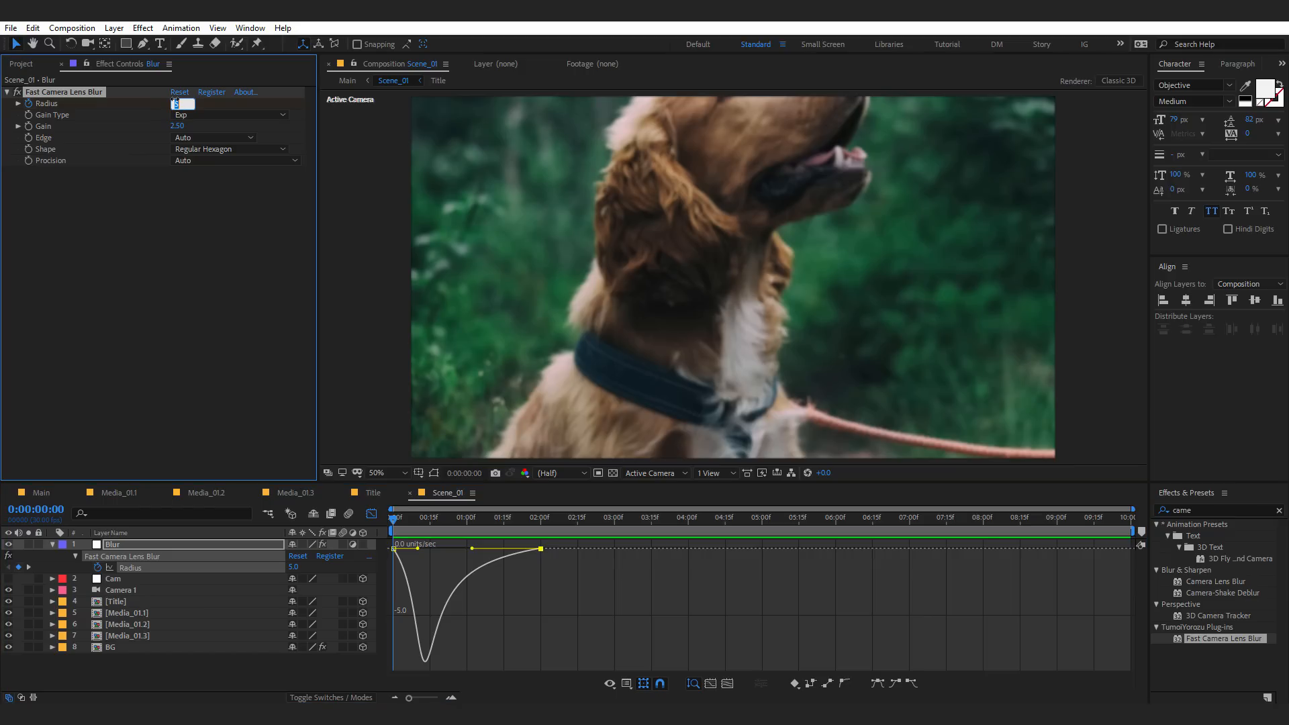
pyautogui.write('8')
pyautogui.press('Return')
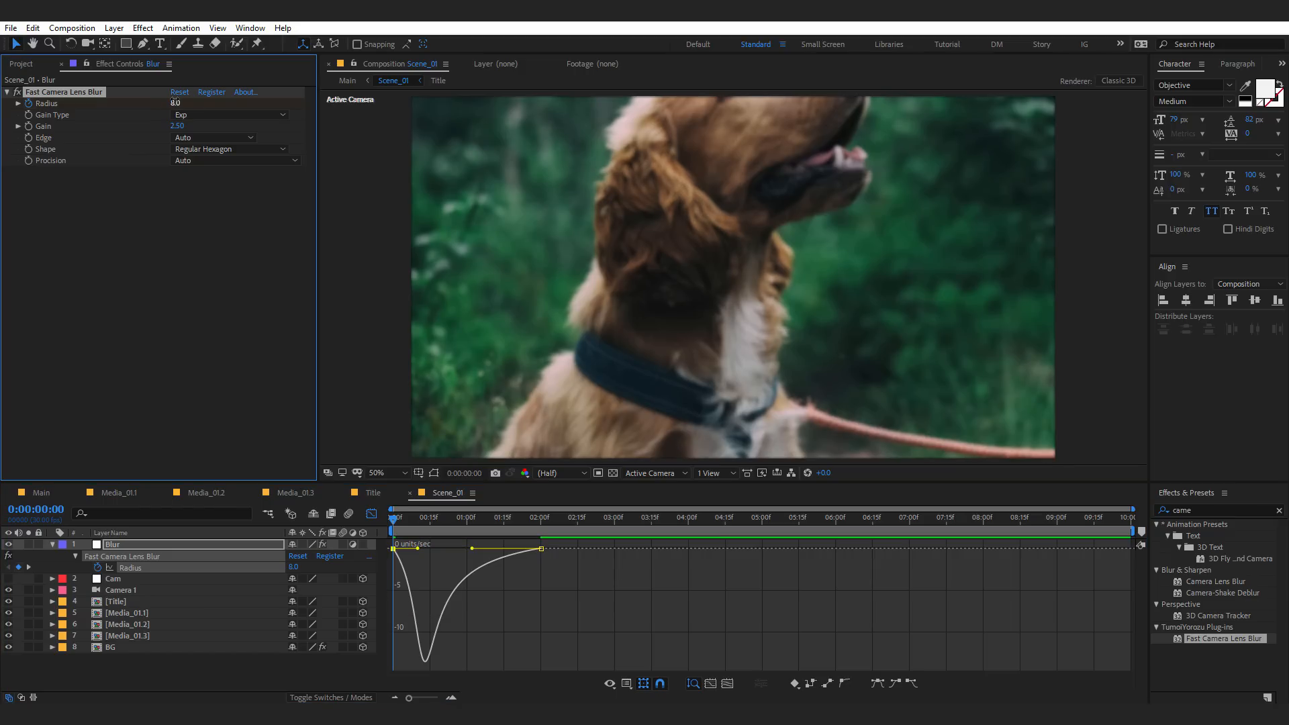
pyautogui.click(173, 103)
pyautogui.write('12')
pyautogui.press('Return')
pyautogui.click(372, 514)
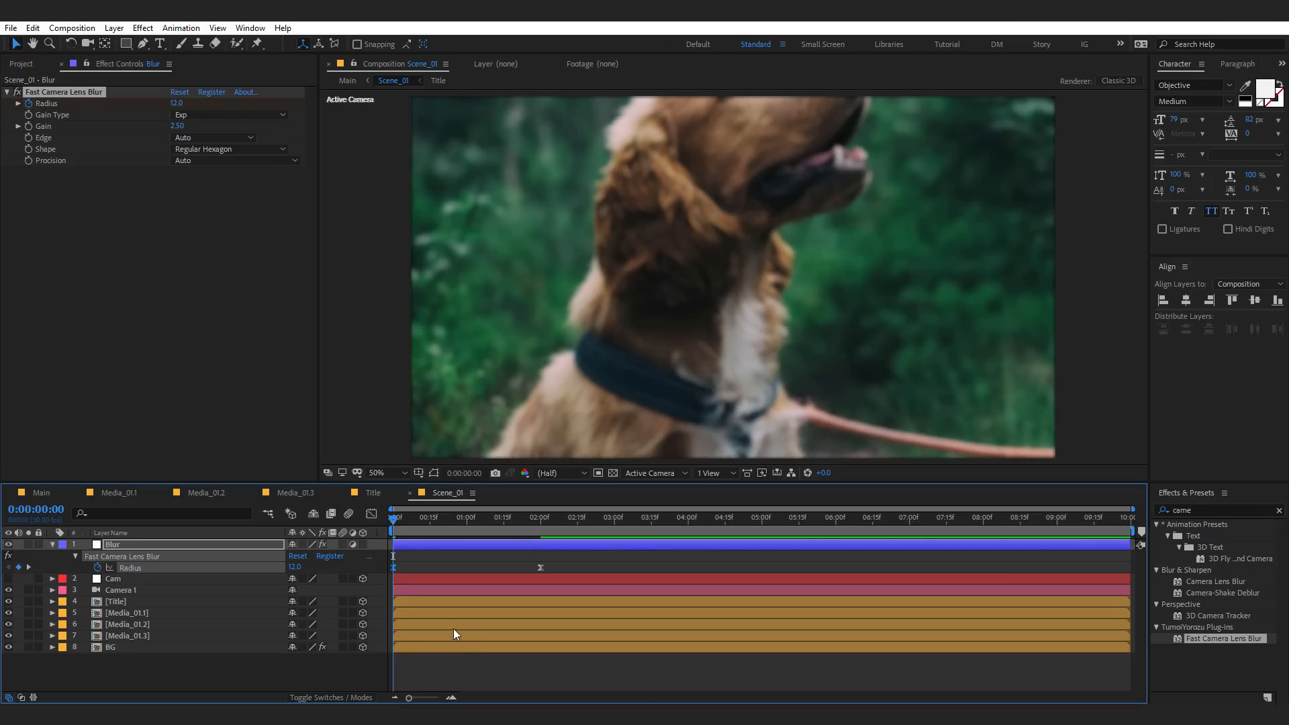
pyautogui.press('space')
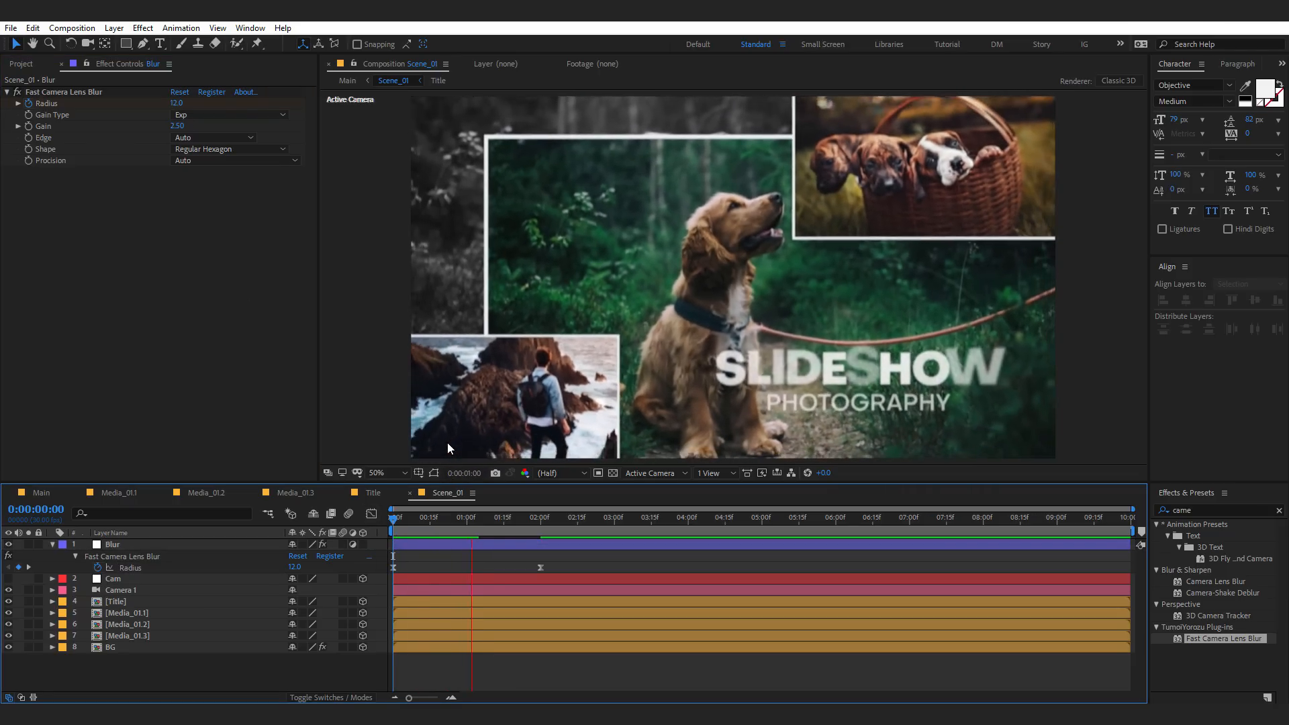
pyautogui.click(548, 519)
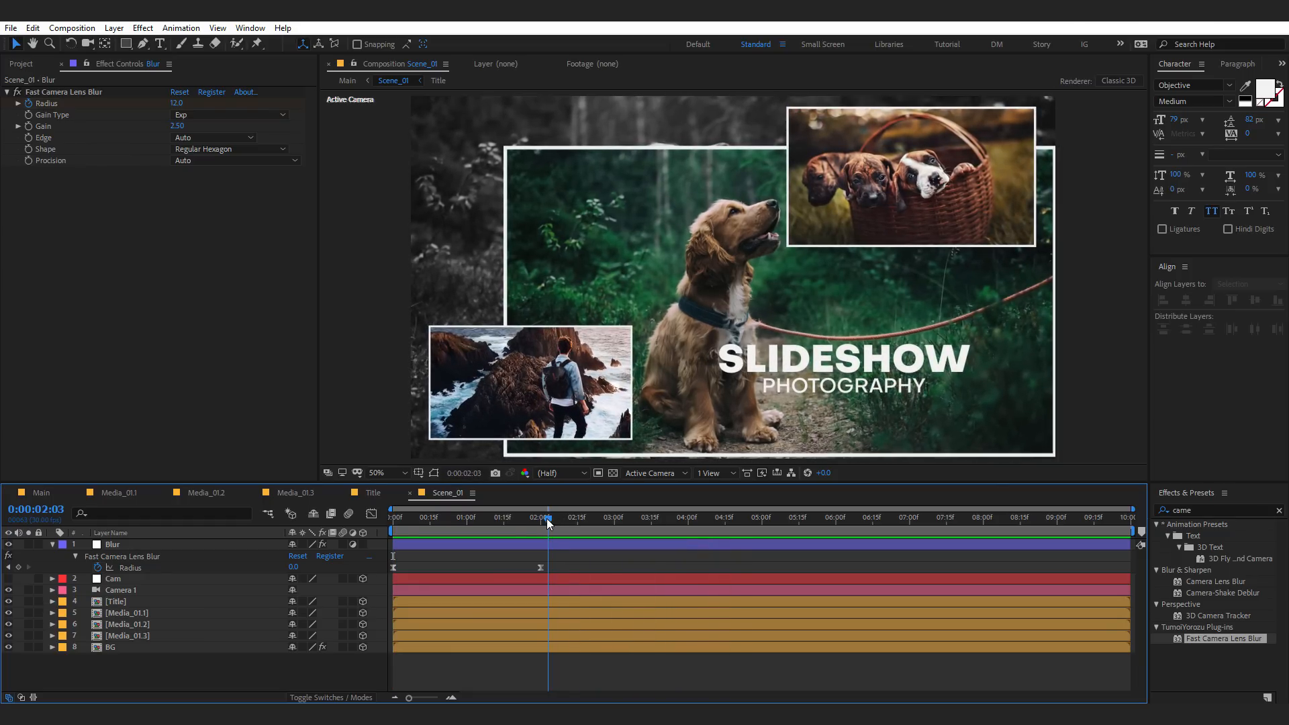
# - Review the Cam layer's Anchor Point and Position keyframes against the blur timing, and collapse the Blur and Cam layers
pyautogui.click(122, 582)
pyautogui.press('u')
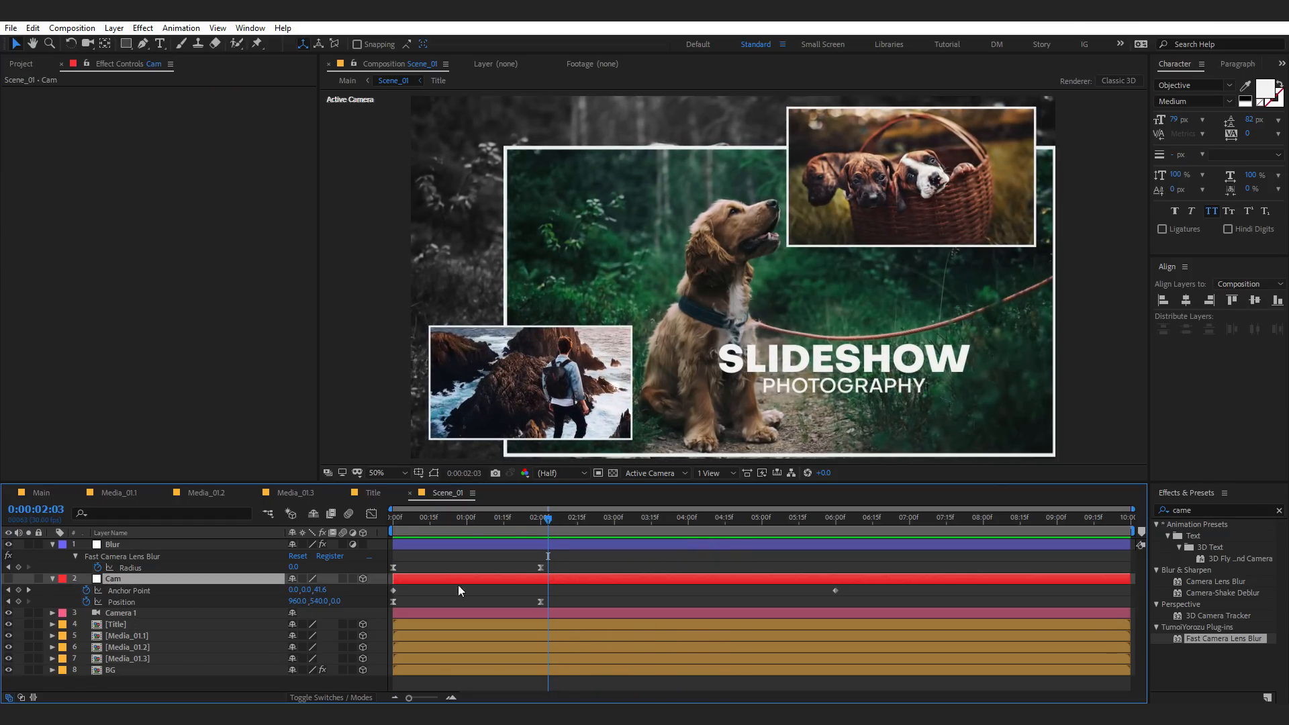
pyautogui.moveTo(548, 521); pyautogui.dragTo(629, 535)
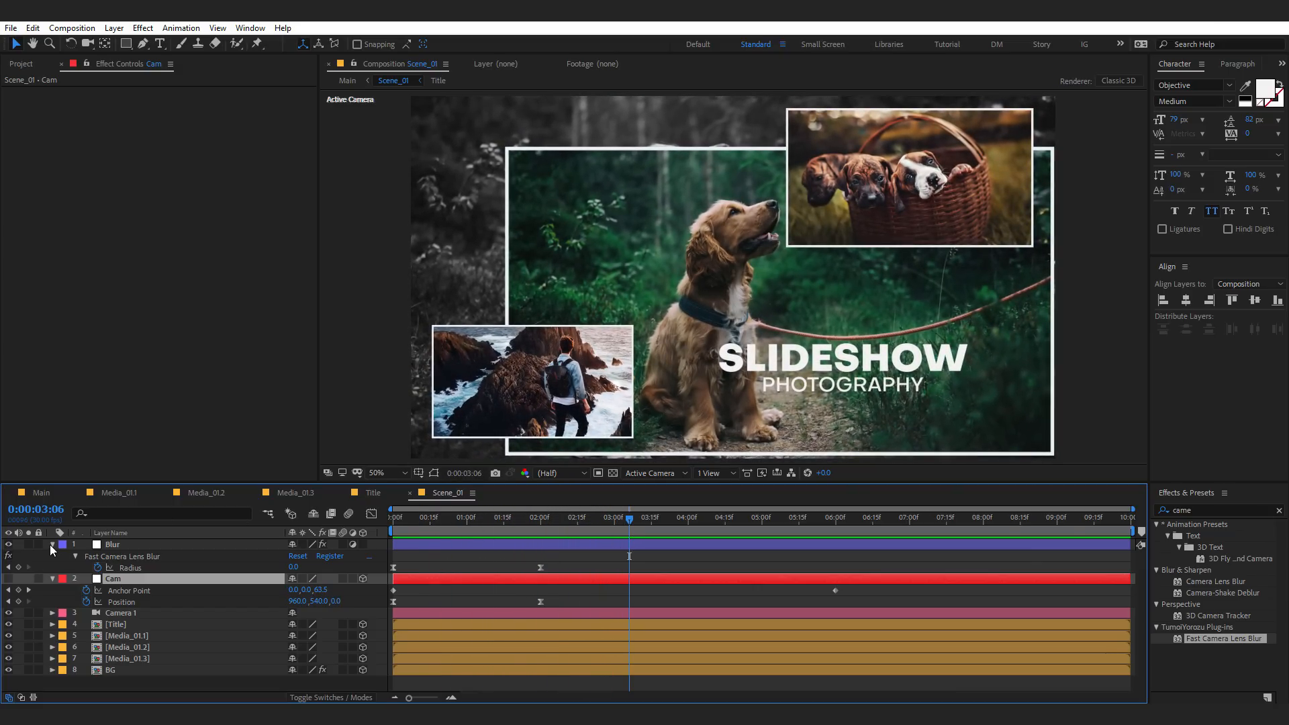
pyautogui.click(52, 544)
pyautogui.click(53, 556)
pyautogui.click(111, 656)
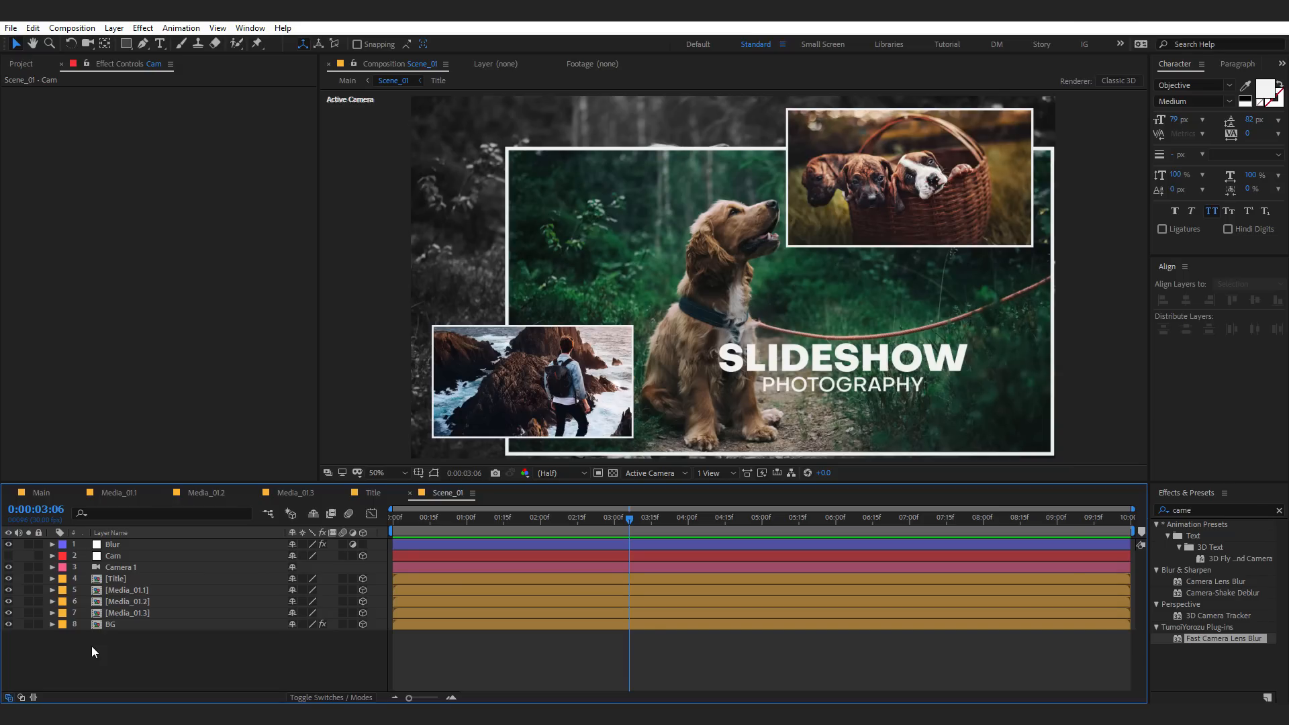
# - Launch the True Comp Duplicator script with nothing selected in the project and move its window clear of the project items
pyautogui.click(21, 63)
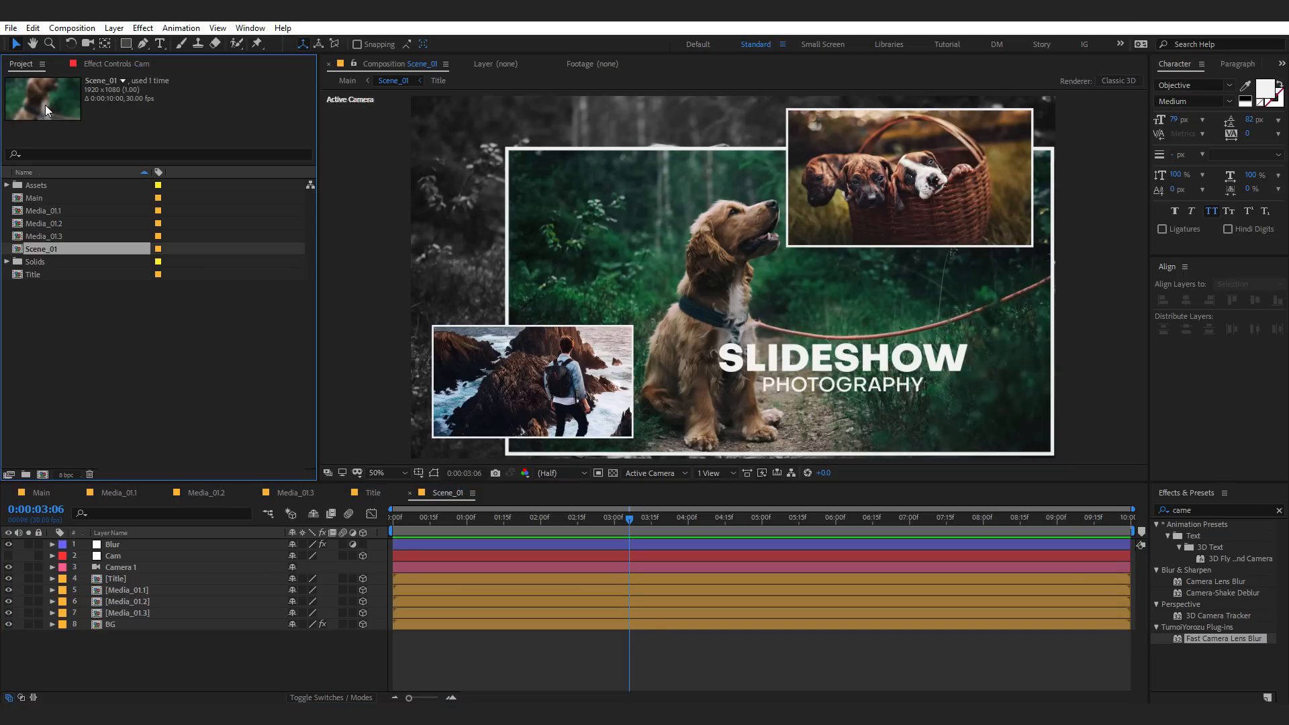
pyautogui.click(67, 358)
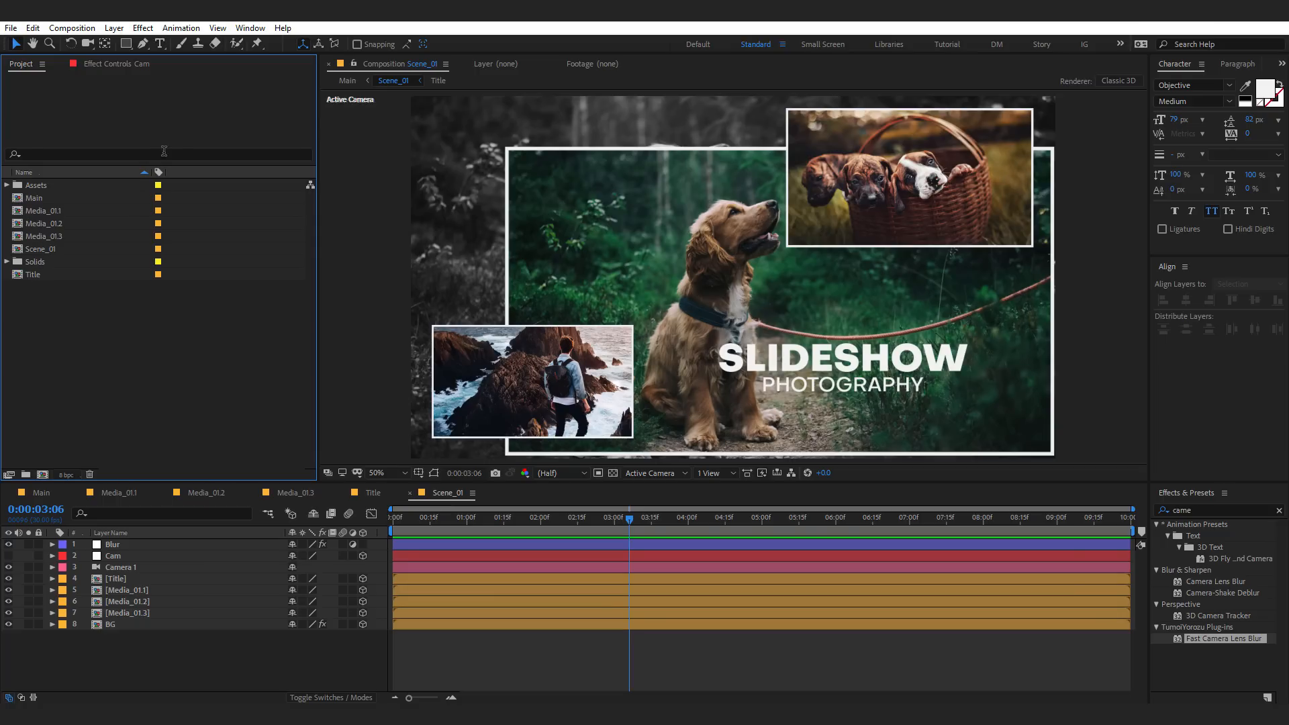
pyautogui.click(259, 29)
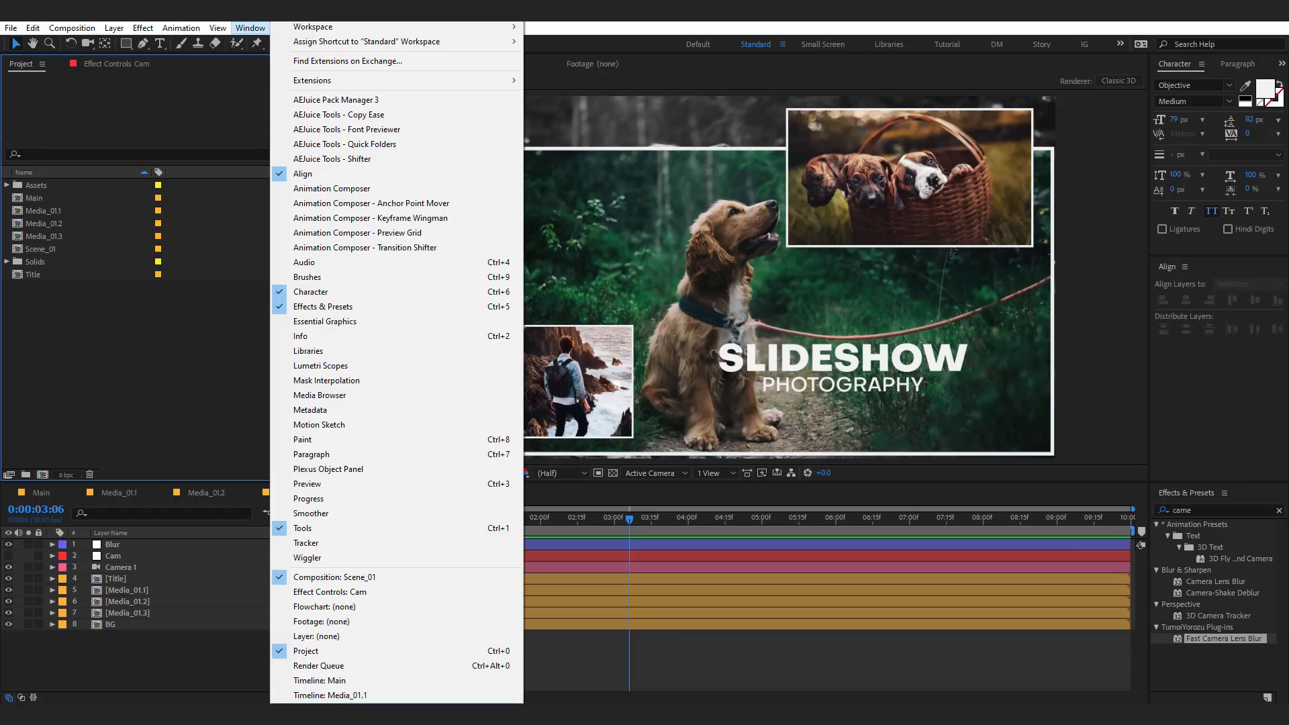
pyautogui.moveTo(397, 710)
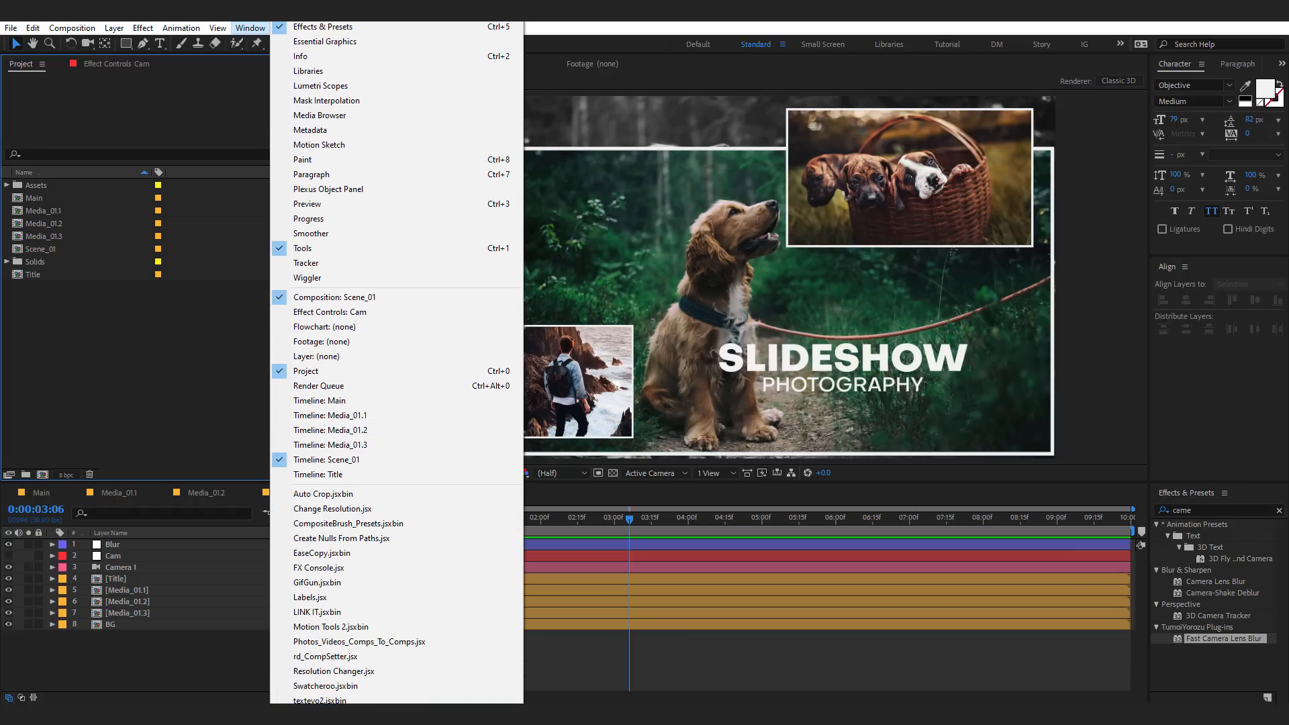
pyautogui.click(333, 686)
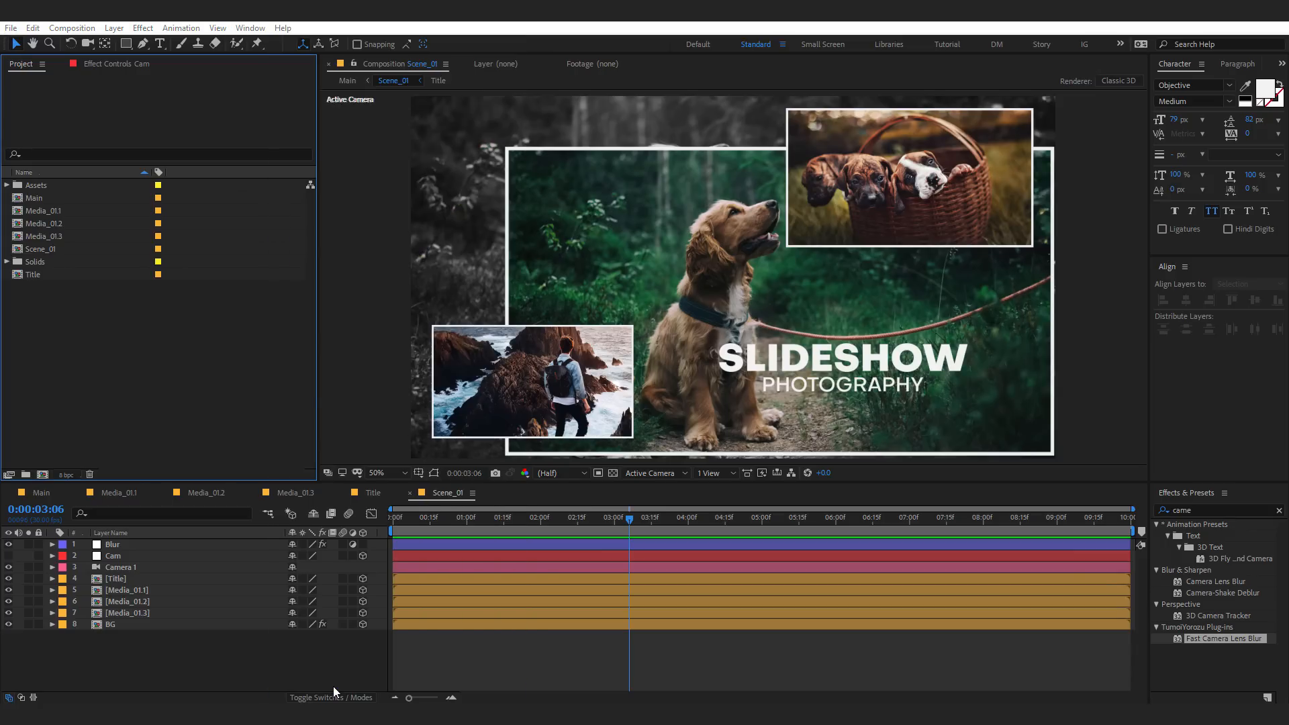
pyautogui.moveTo(195, 80); pyautogui.dragTo(505, 93)
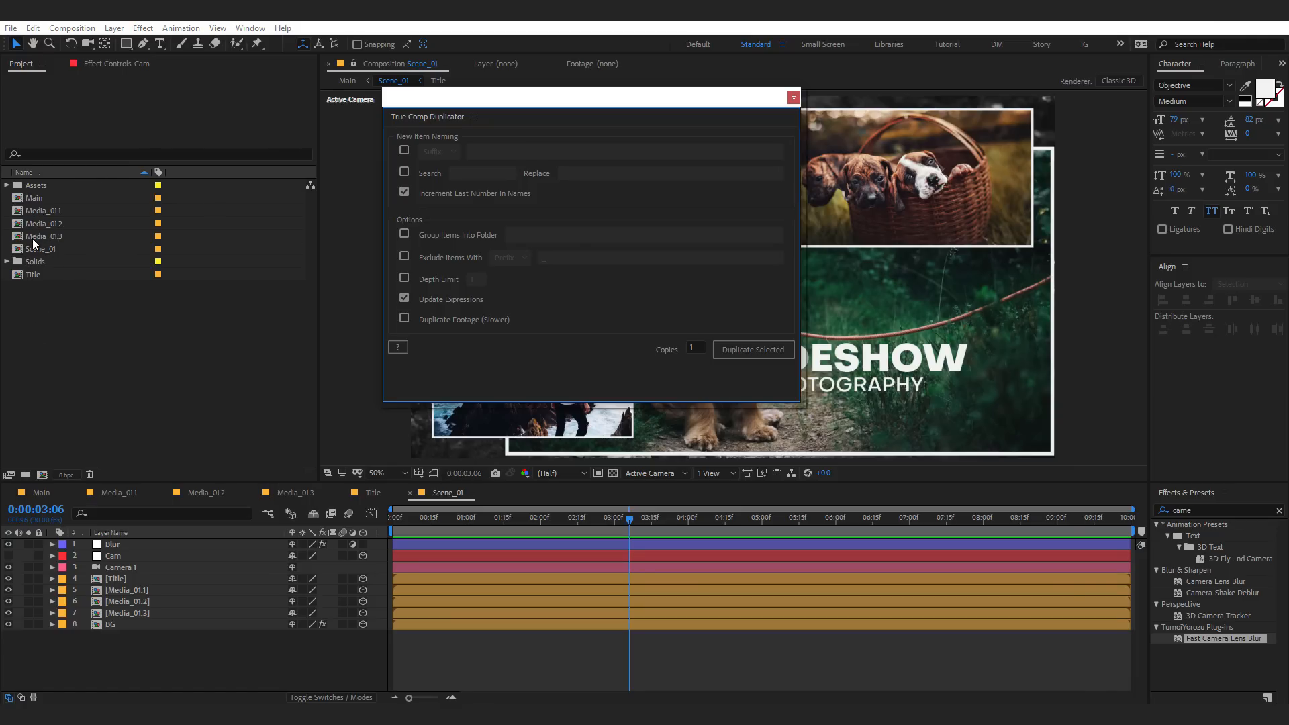
# - Create a project folder named Media and move the Media_01.1, Media_01.2 and Media_01.3 compositions into it
pyautogui.click(23, 430)
pyautogui.click(25, 474)
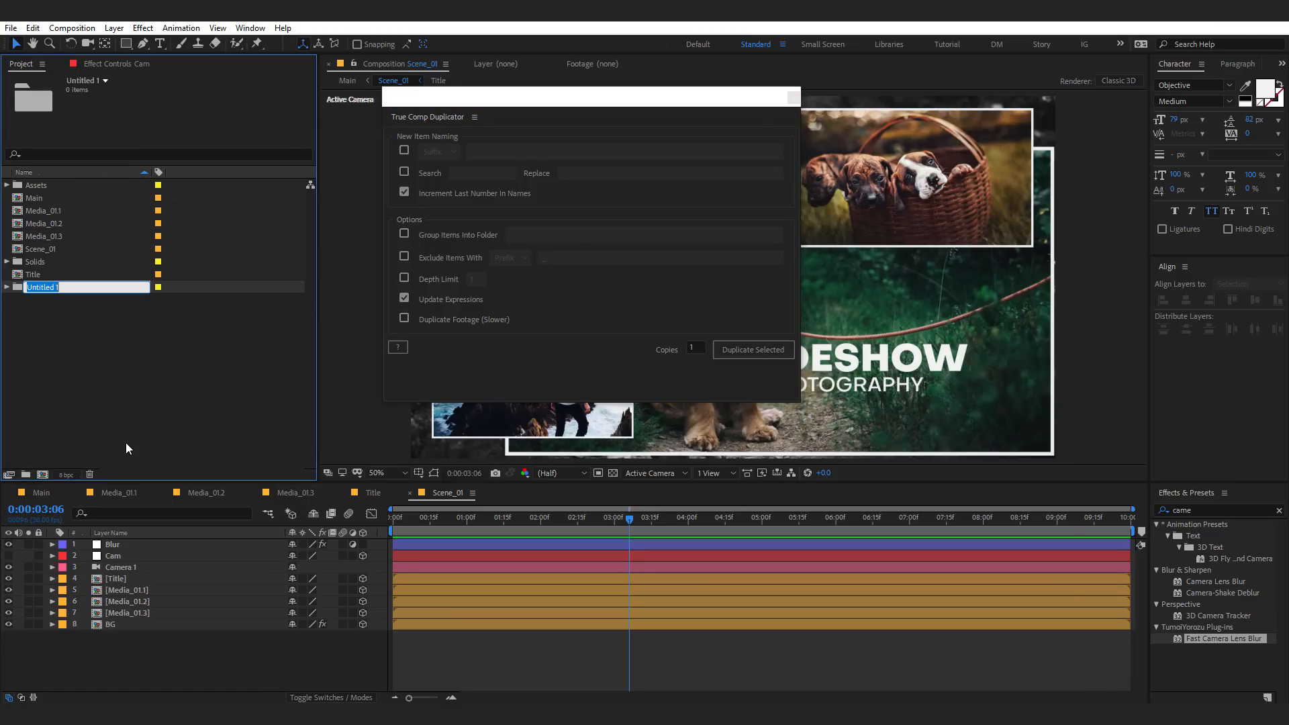
pyautogui.write('Media')
pyautogui.press('Return')
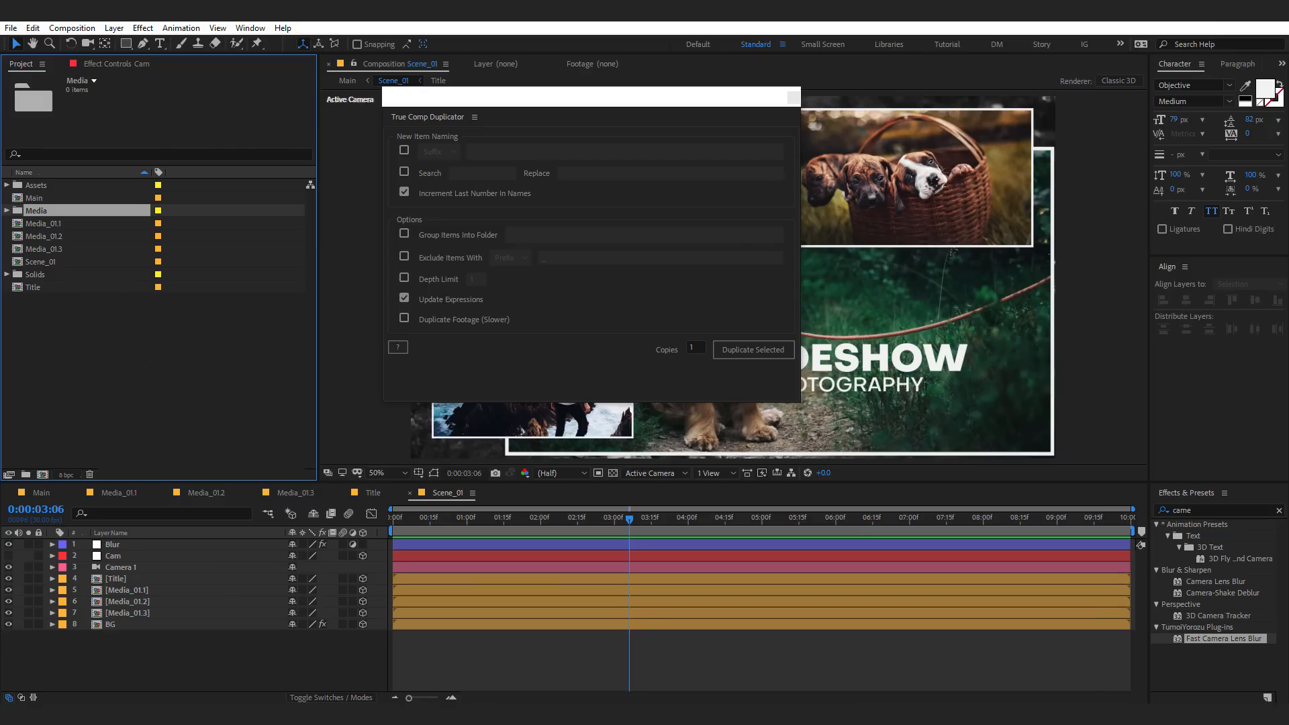
pyautogui.click(59, 221)
pyautogui.keyDown('shift'); pyautogui.click(50, 245); pyautogui.keyUp('shift')
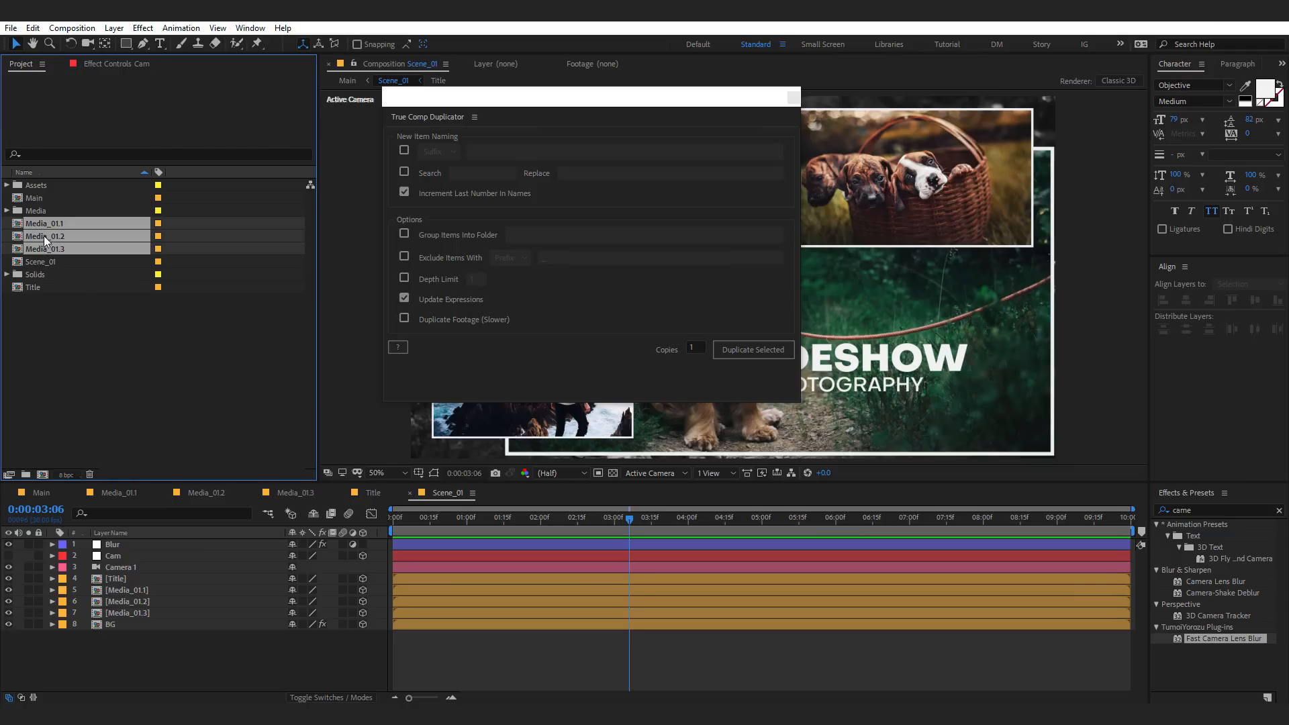
pyautogui.moveTo(41, 216); pyautogui.dragTo(41, 213)
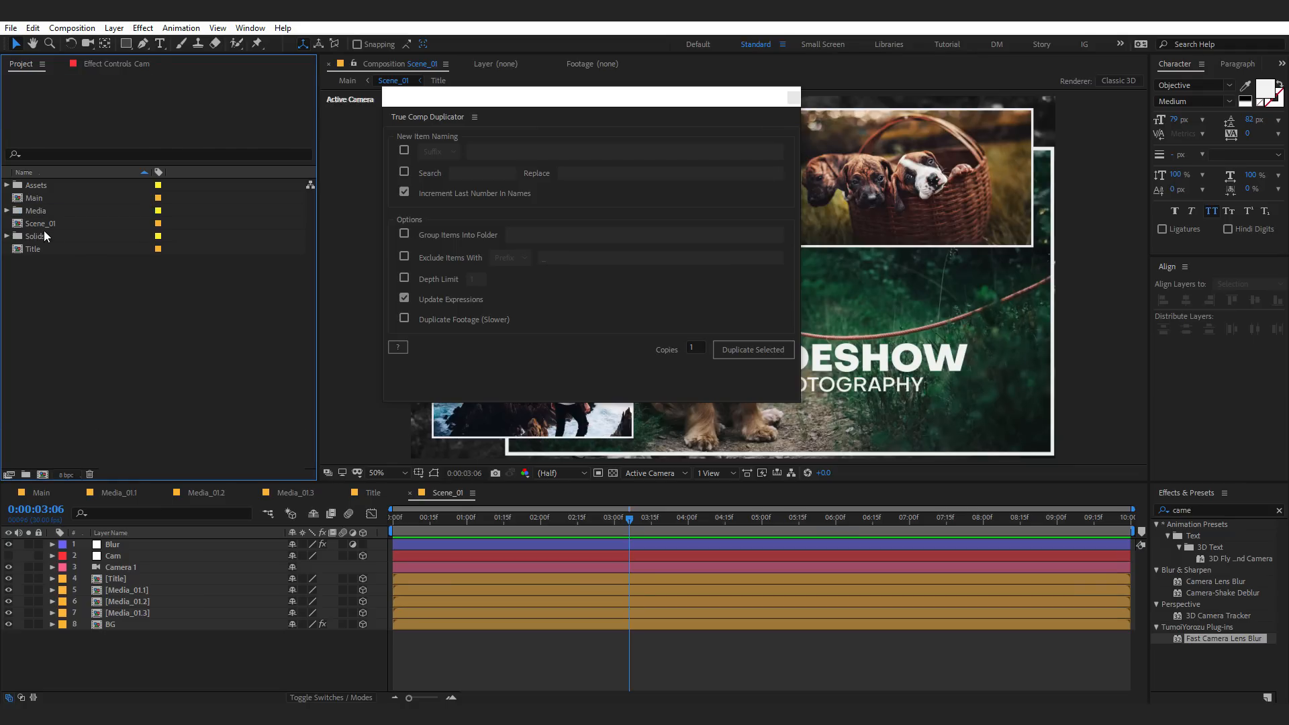
# - Duplicate the Scene_01 composition once with True Comp Duplicator, incrementing the last number in names, and close the script window
pyautogui.click(47, 223)
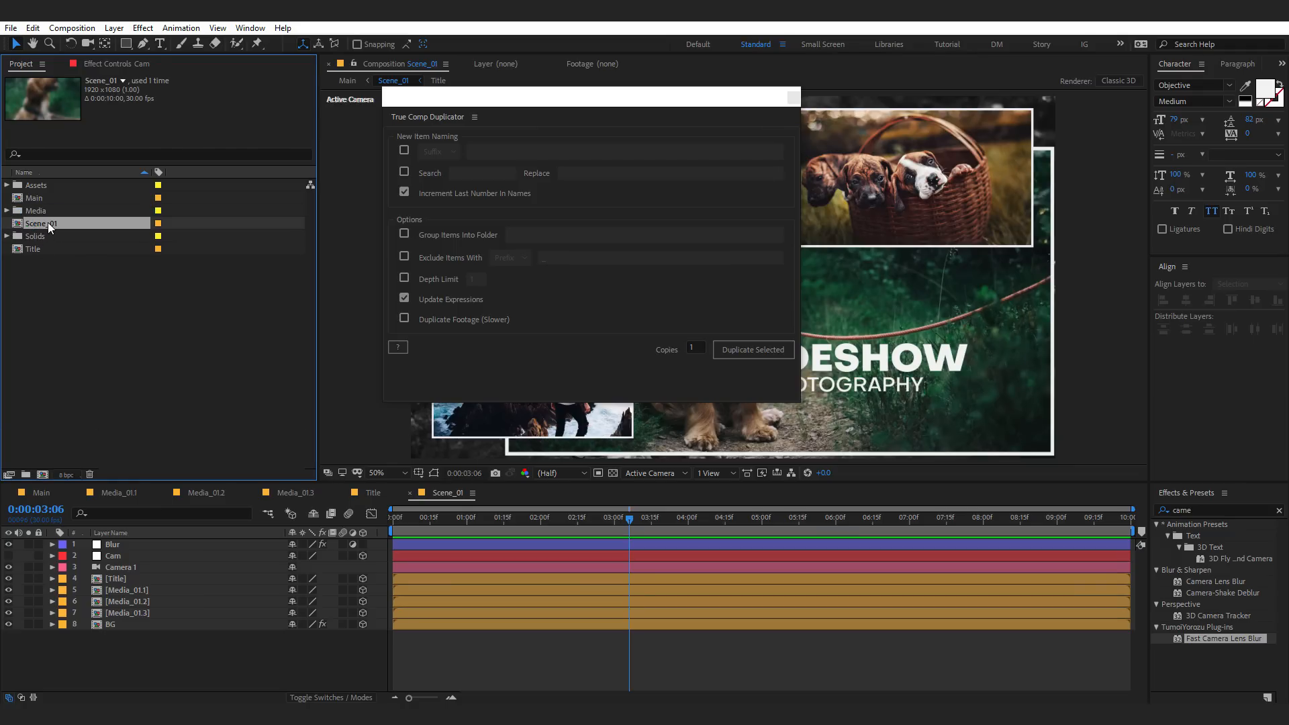
pyautogui.click(735, 352)
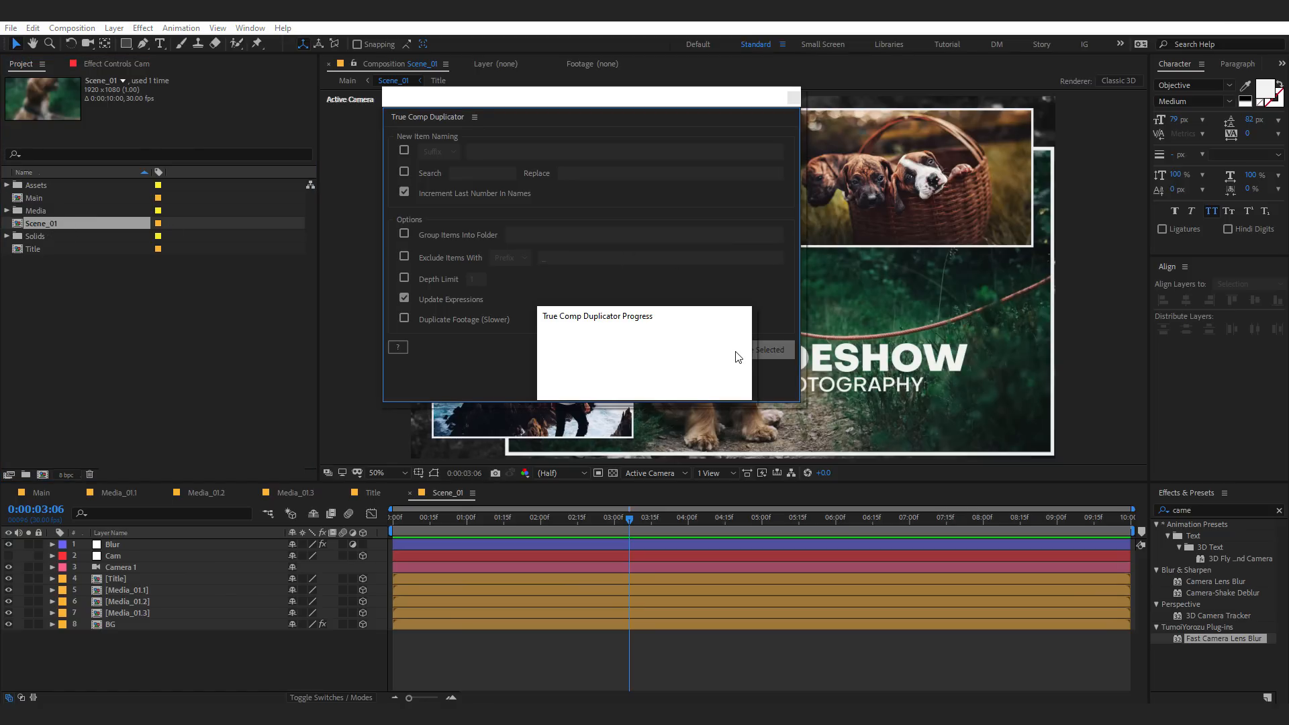
pyautogui.click(711, 383)
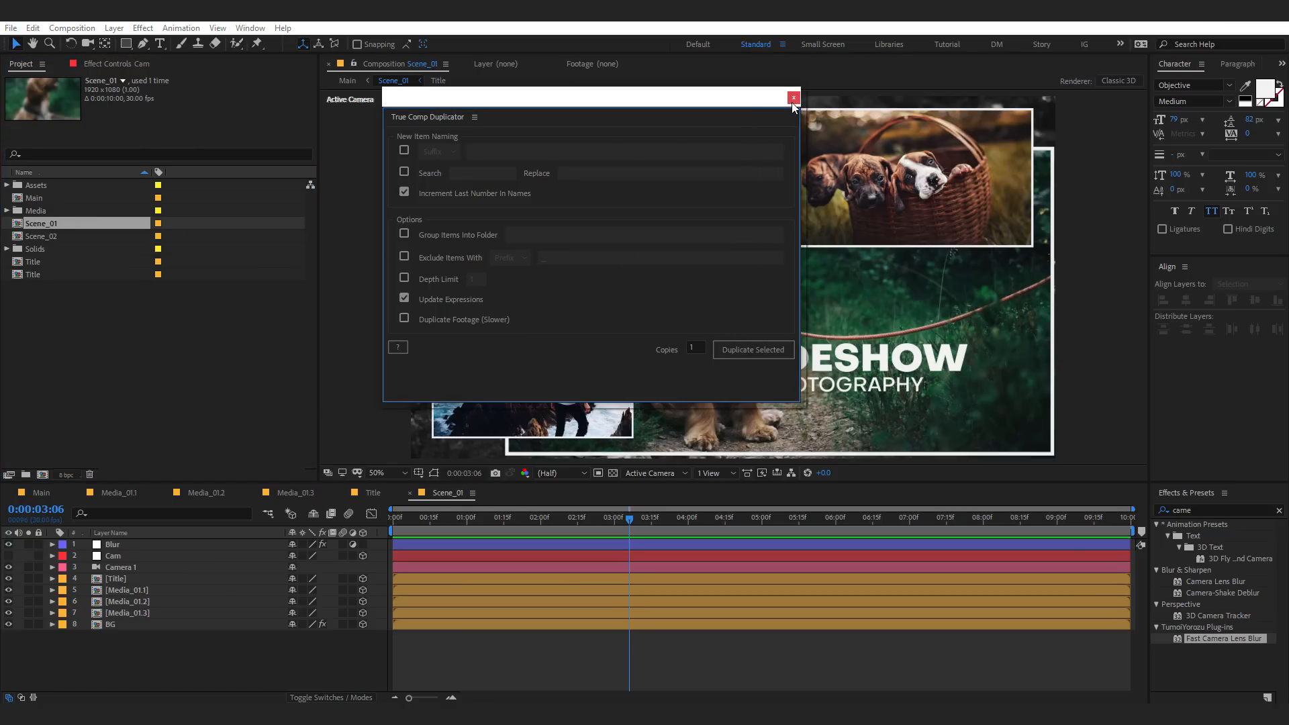
pyautogui.click(794, 98)
# - Open Scene_02 and compare its frame around 3:04 and its layers with Scene_01
pyautogui.doubleClick(50, 236)
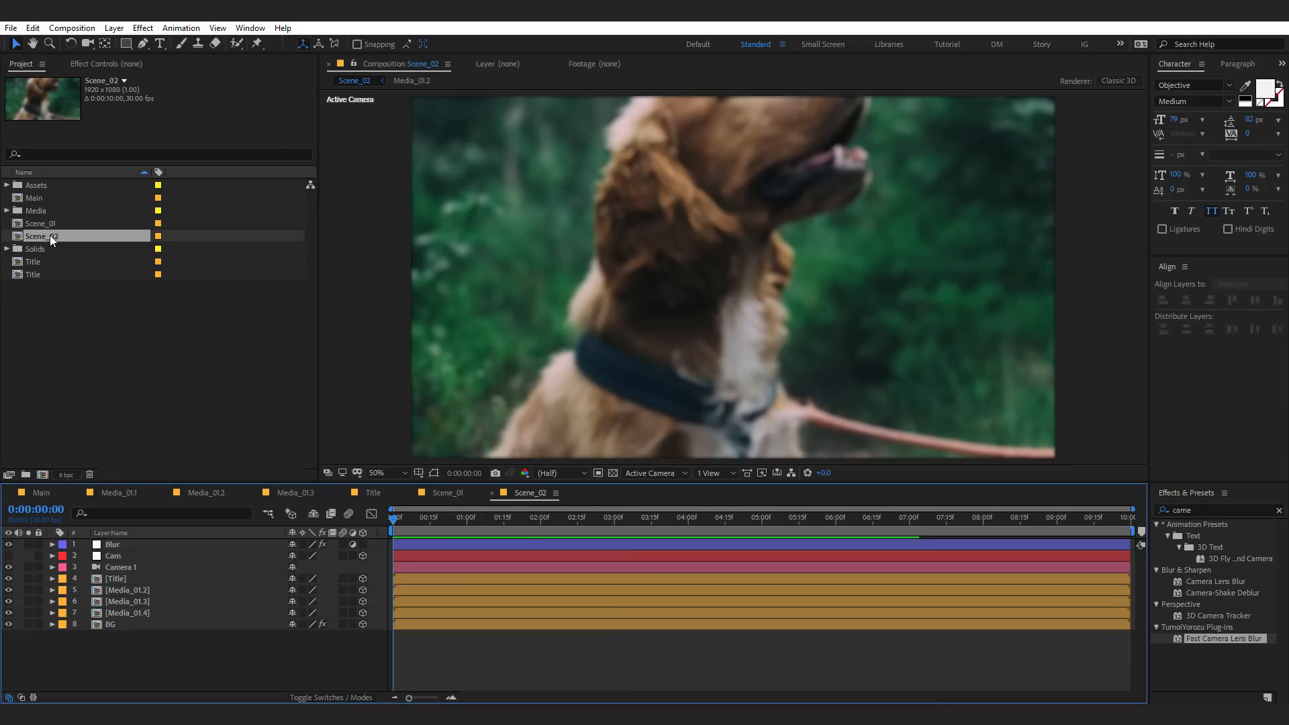
pyautogui.moveTo(400, 517); pyautogui.dragTo(624, 518)
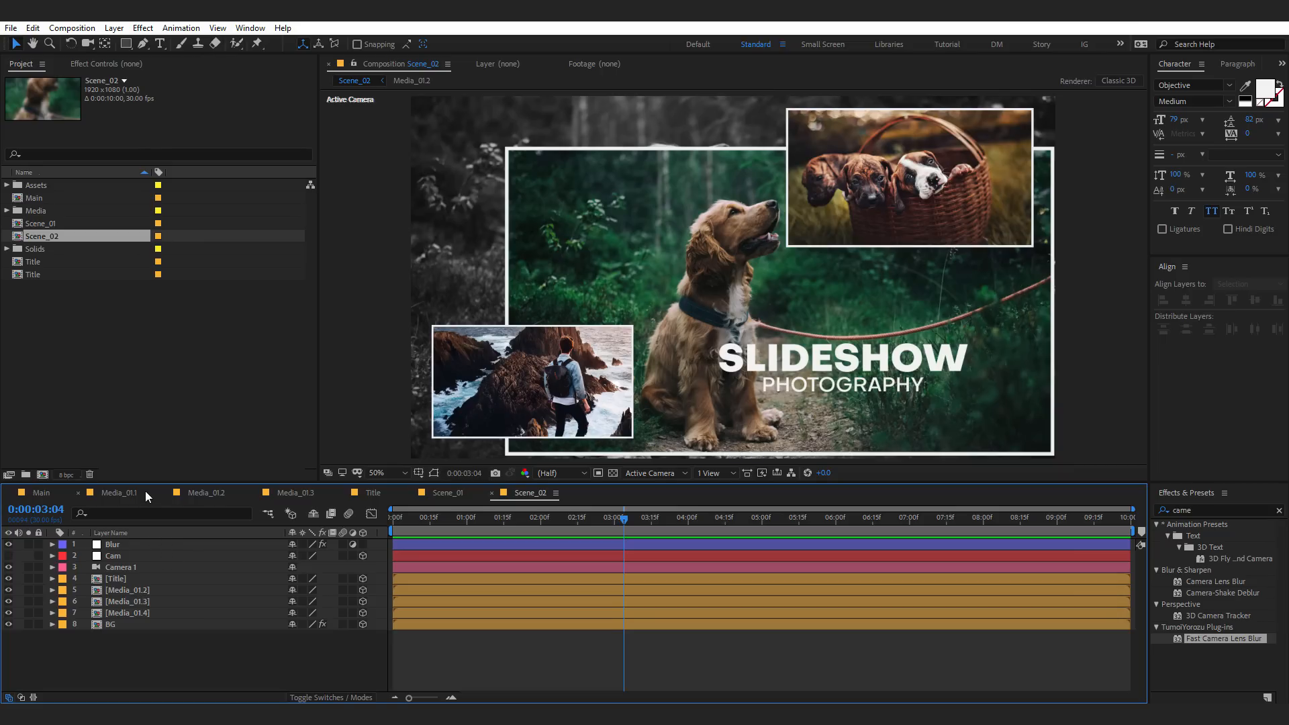
pyautogui.click(443, 491)
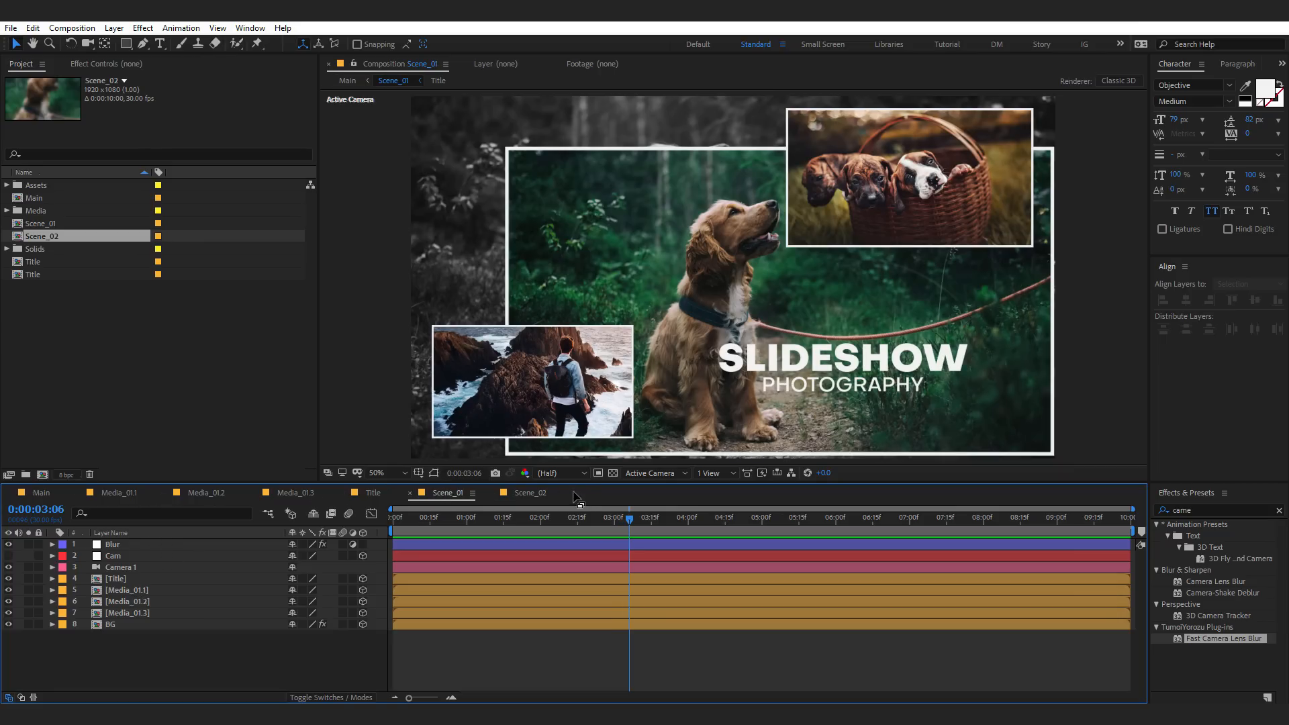
pyautogui.click(543, 497)
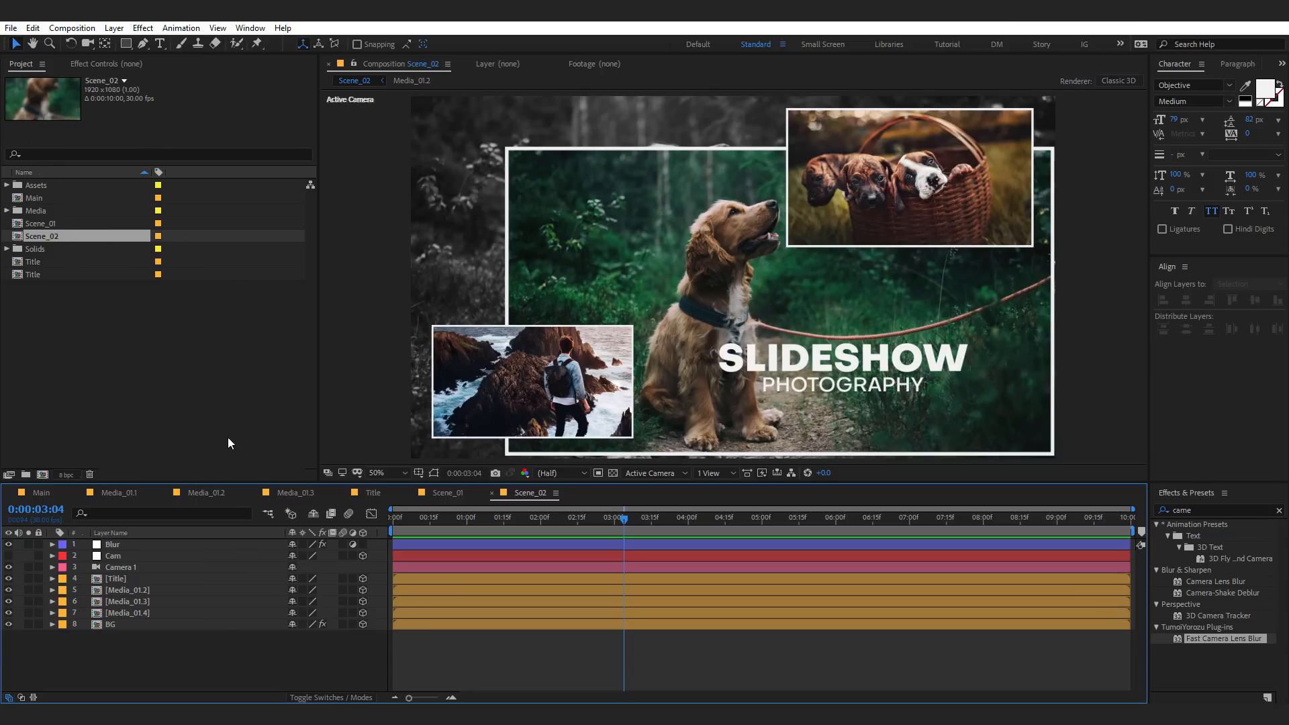
# - Add Scene_02 to the Main composition above Scene_01, starting at 5:00
pyautogui.click(125, 316)
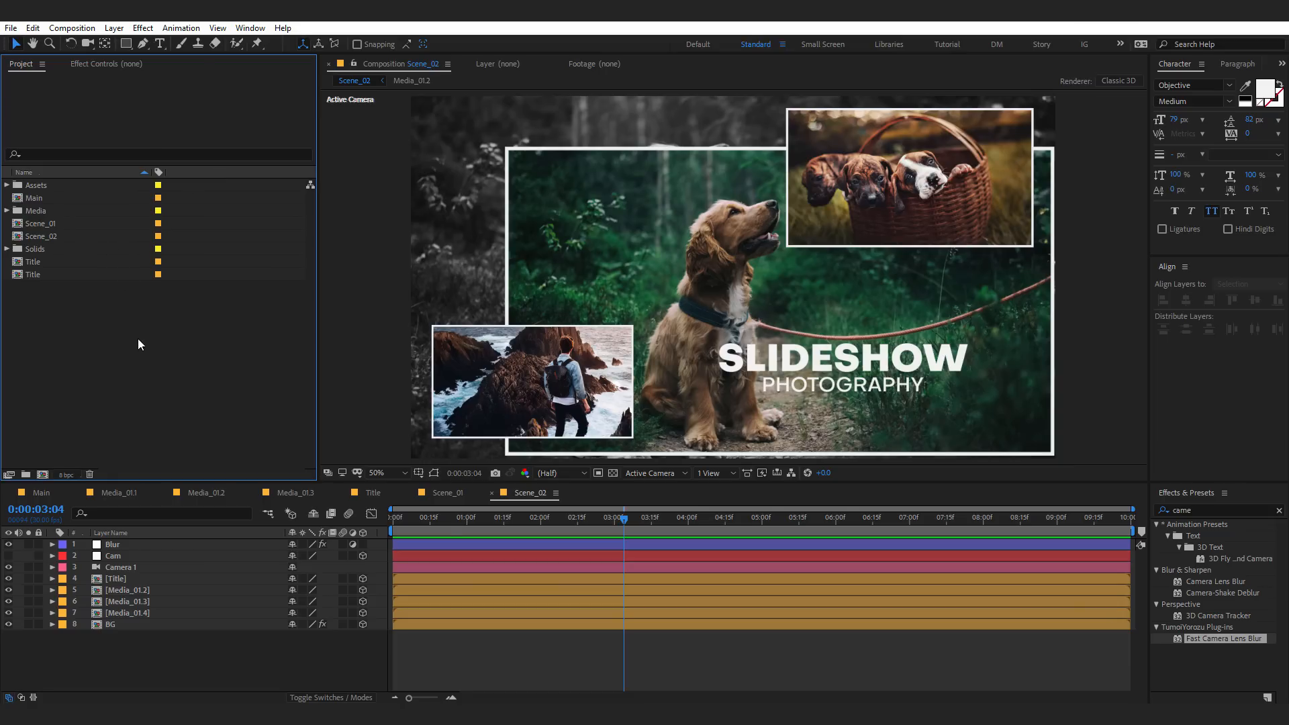
pyautogui.click(54, 491)
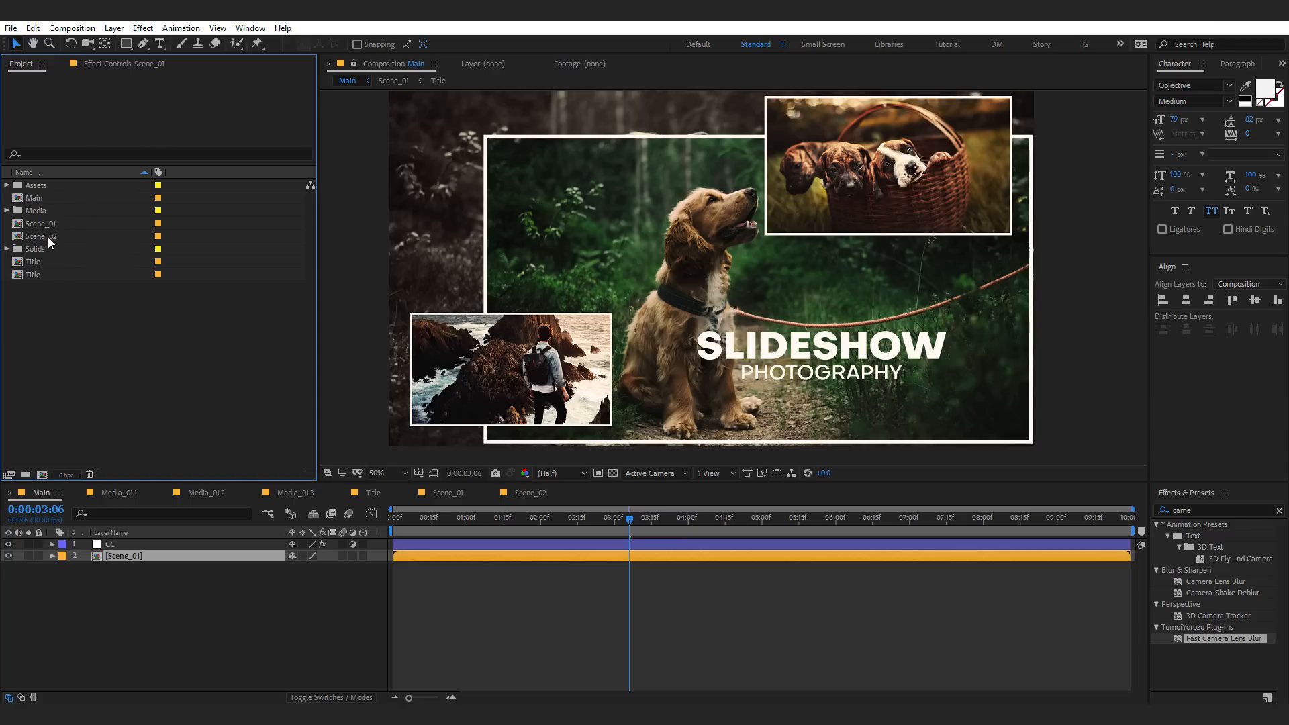
pyautogui.moveTo(47, 236); pyautogui.dragTo(932, 516)
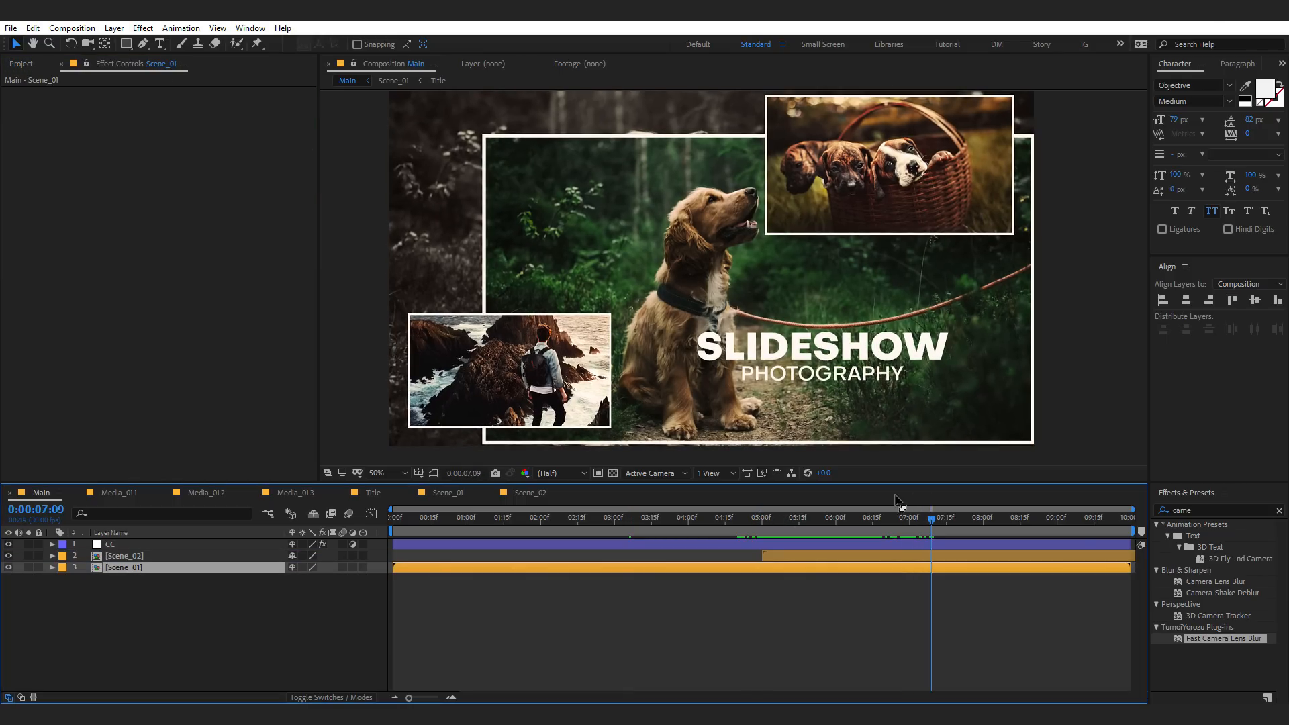
# - In Scene_02, clear the Cam layer's existing Position animation and set a new Position keyframe at 2:00
pyautogui.doubleClick(125, 556)
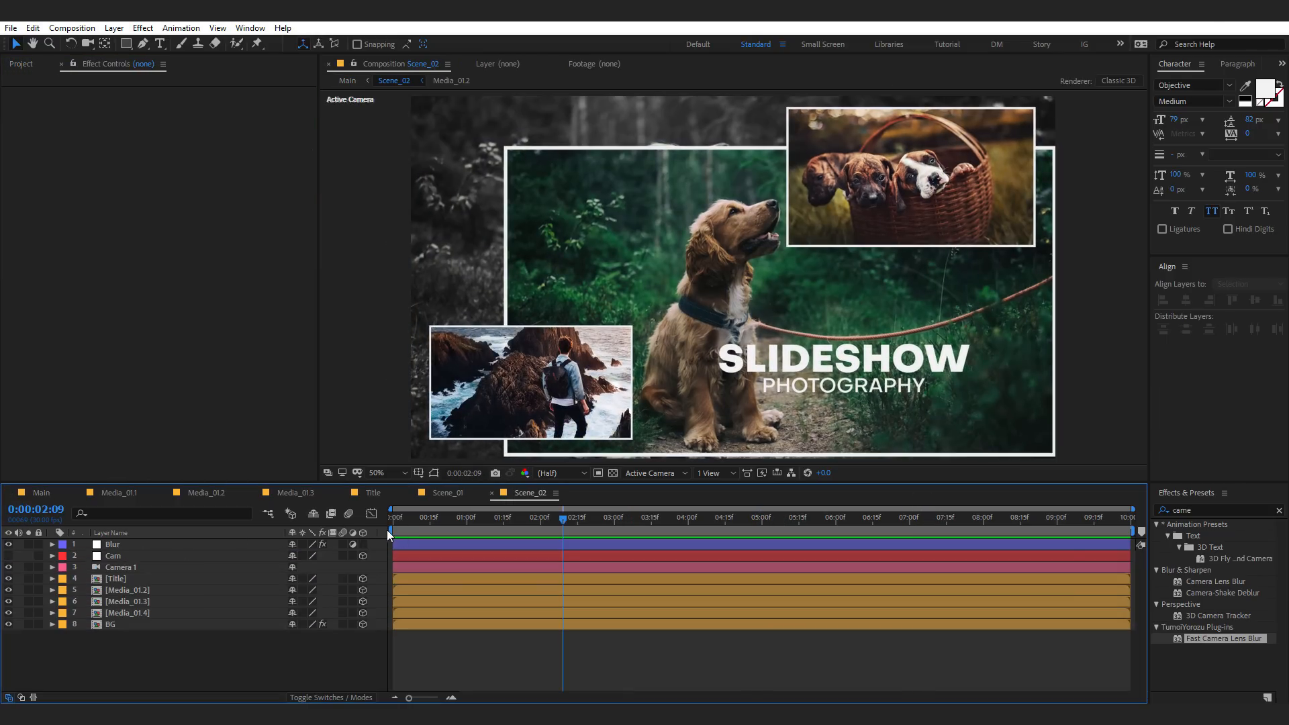
pyautogui.moveTo(411, 521); pyautogui.dragTo(545, 520)
pyautogui.click(119, 557)
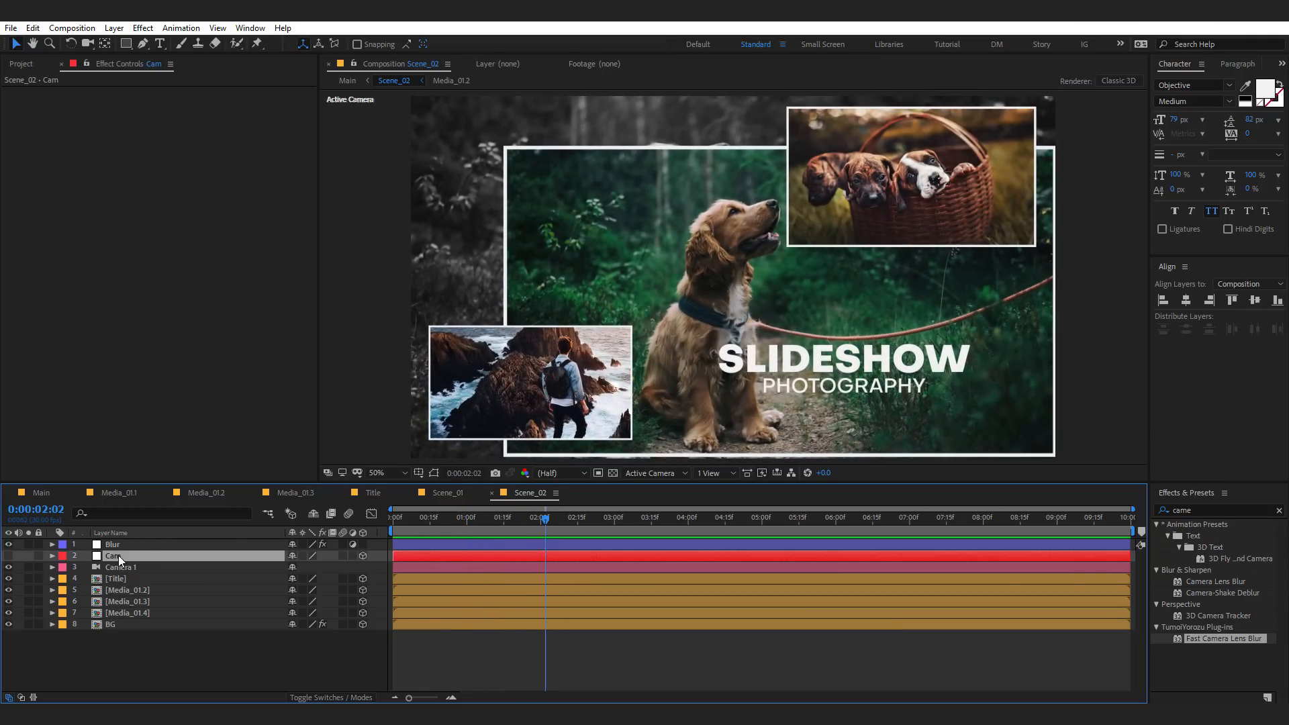
pyautogui.press('u')
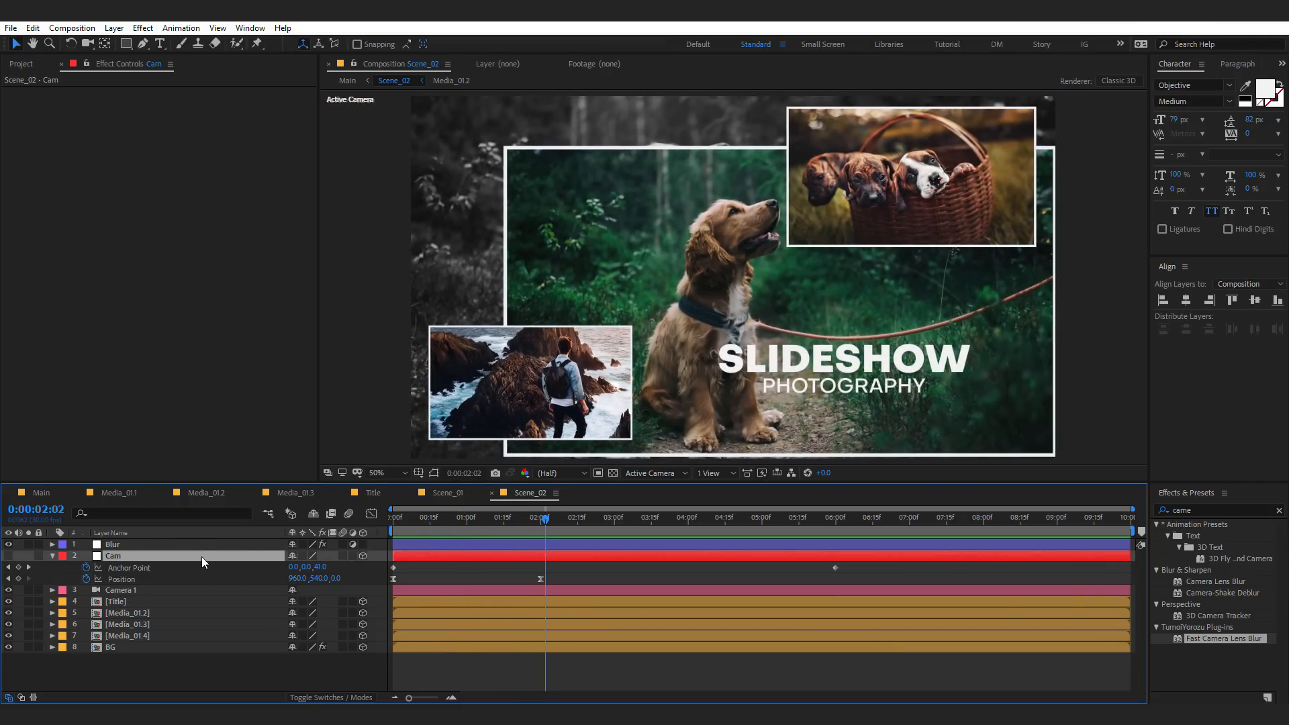
pyautogui.moveTo(548, 523)
pyautogui.mouseDown()
pyautogui.moveTo(582, 520)
pyautogui.moveTo(545, 522)
pyautogui.mouseUp()
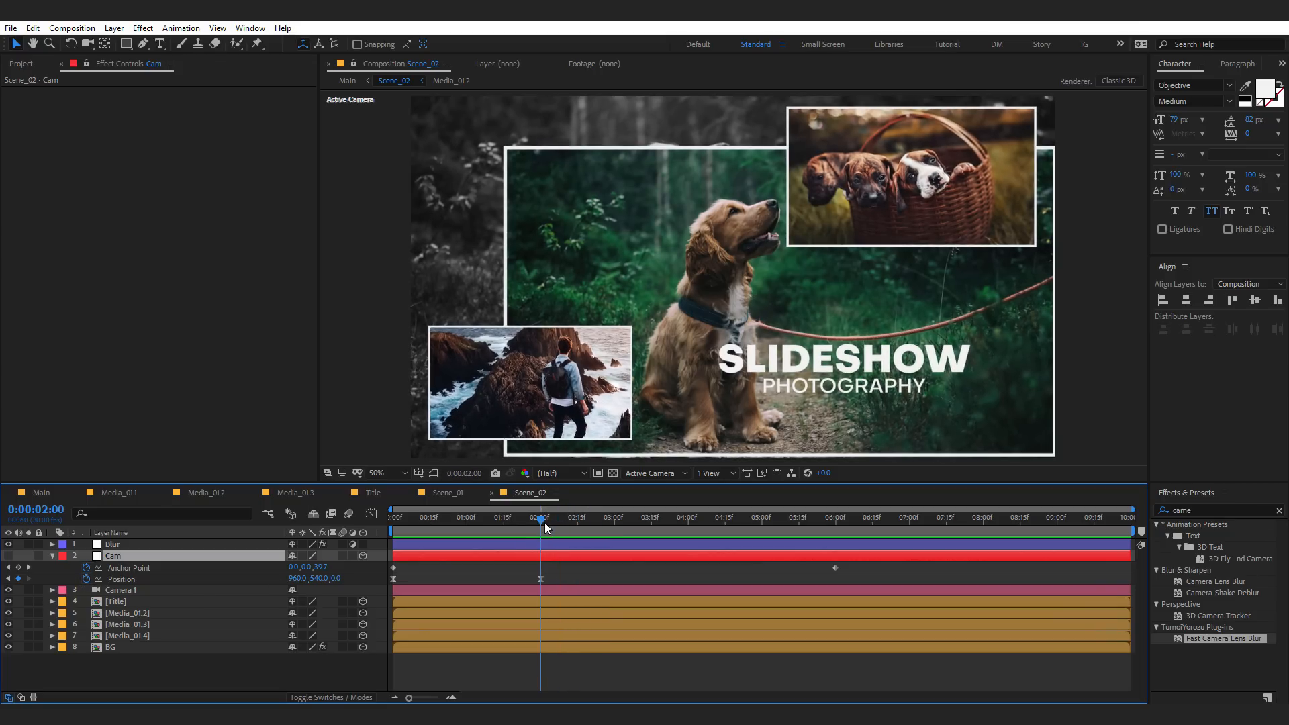
pyautogui.click(86, 579)
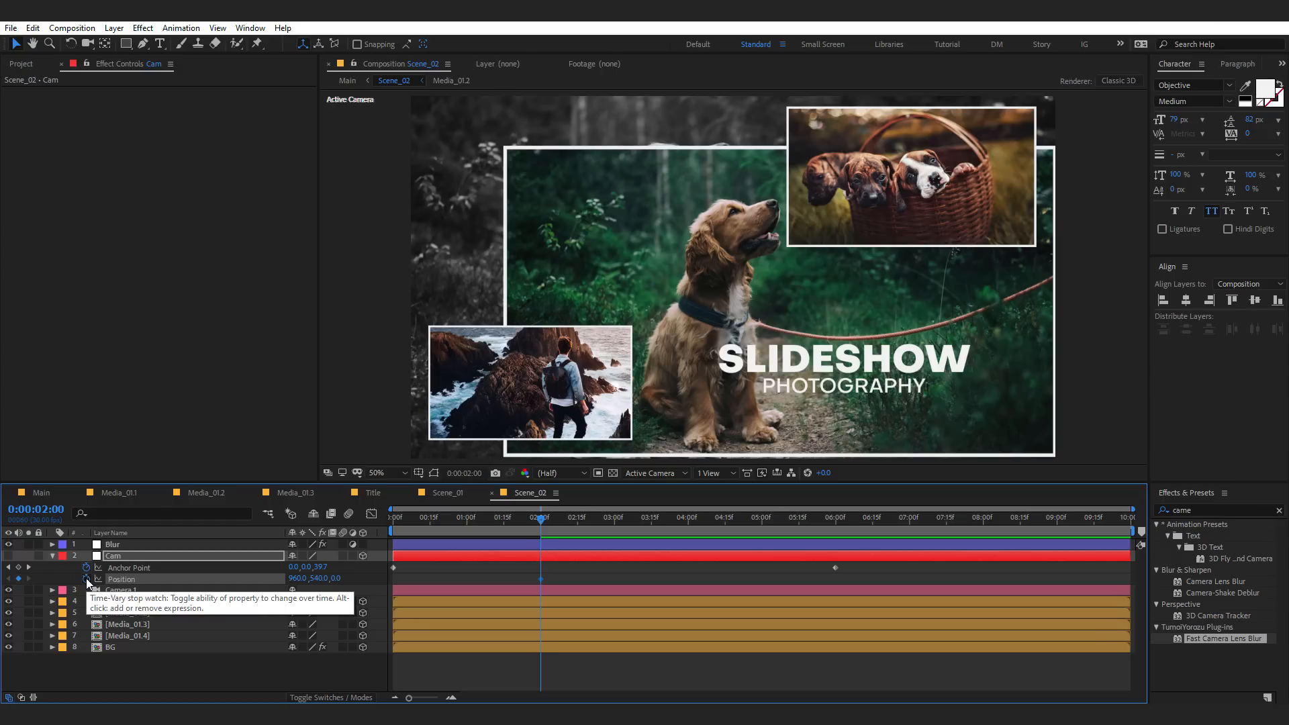
# - Set Cam's Position to 960, 100, 0 at 0:00, easy-ease both Position keyframes, and preview the camera move
pyautogui.moveTo(531, 517); pyautogui.dragTo(379, 534)
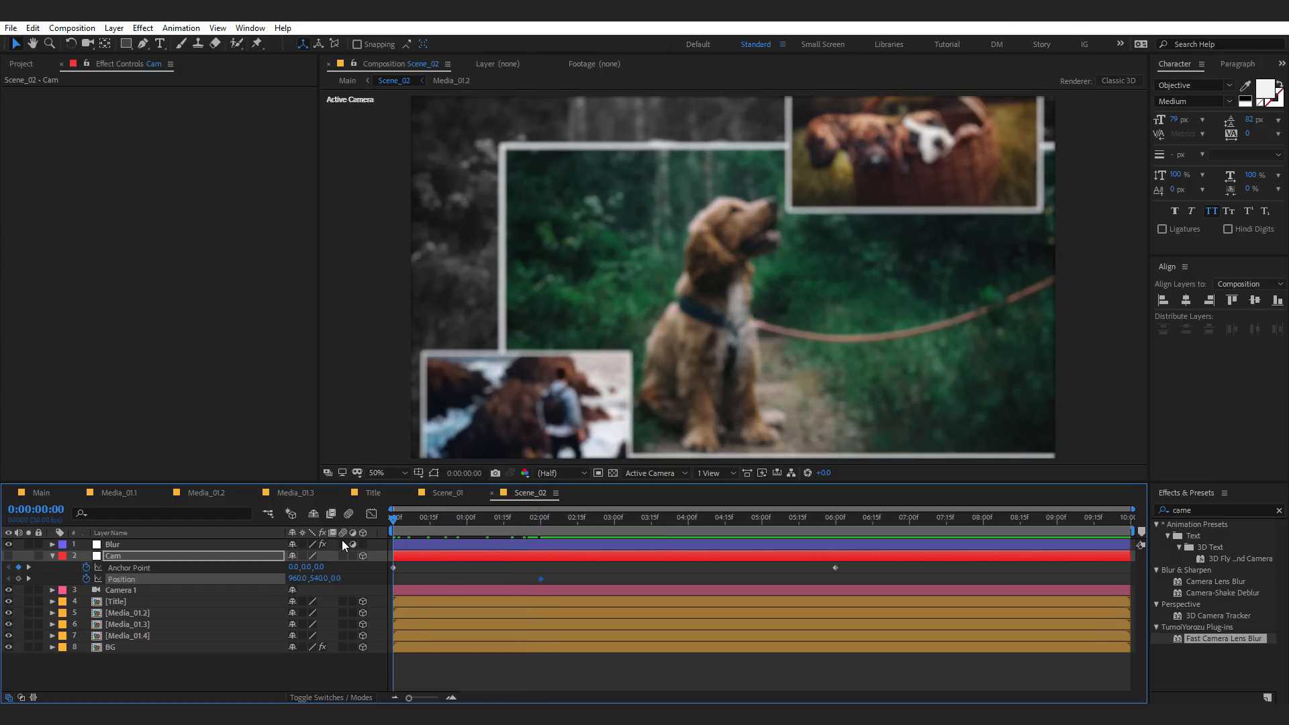
pyautogui.moveTo(332, 581); pyautogui.dragTo(41, 601)
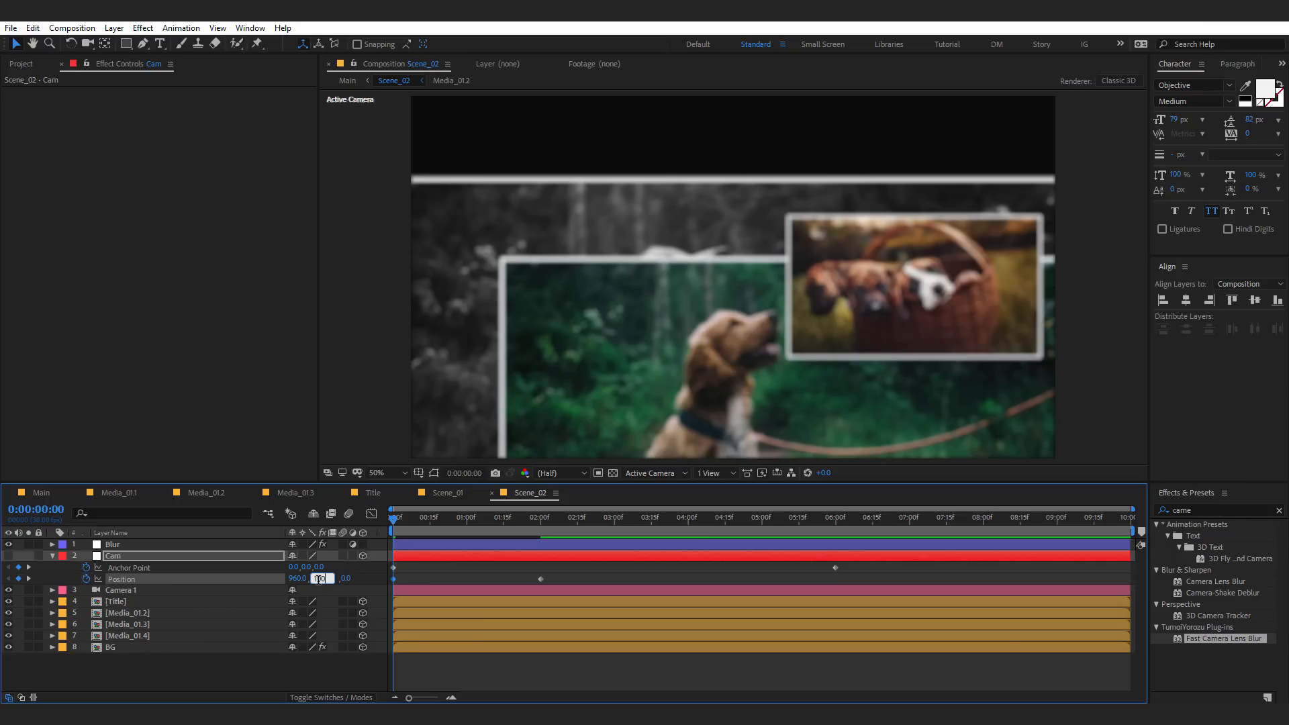
pyautogui.press('Return')
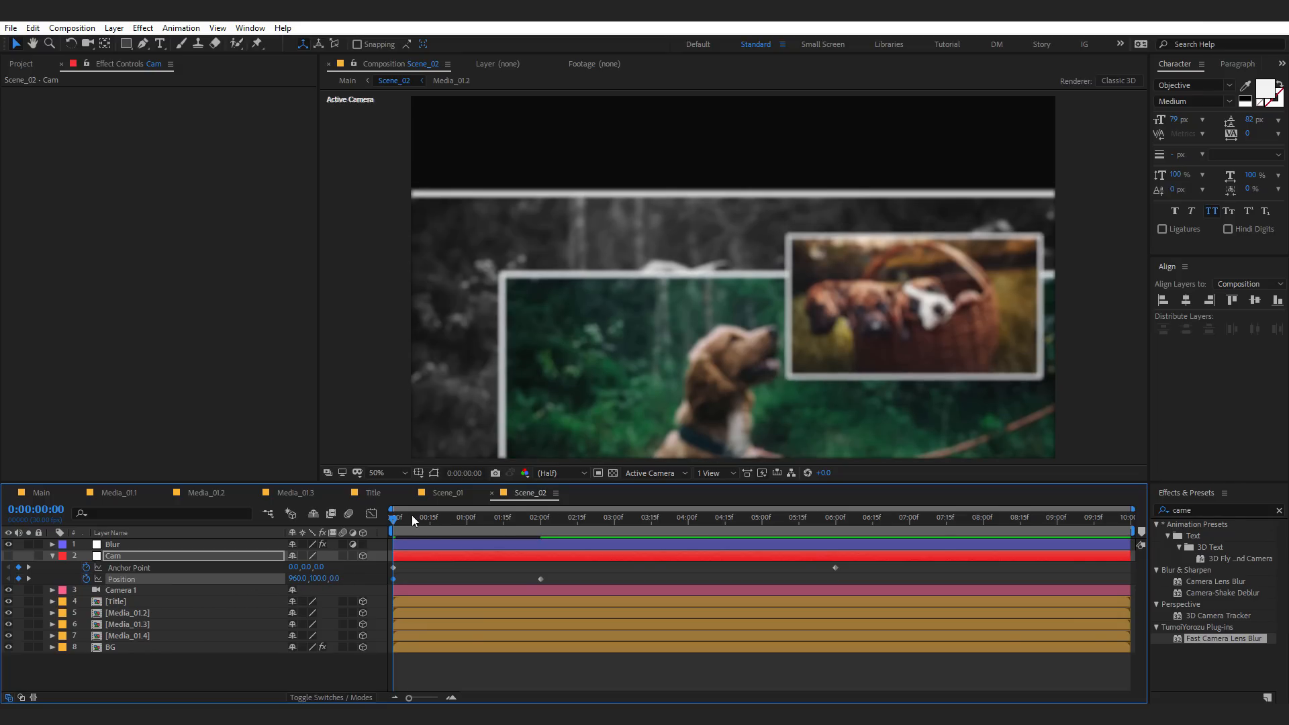
pyautogui.press('space')
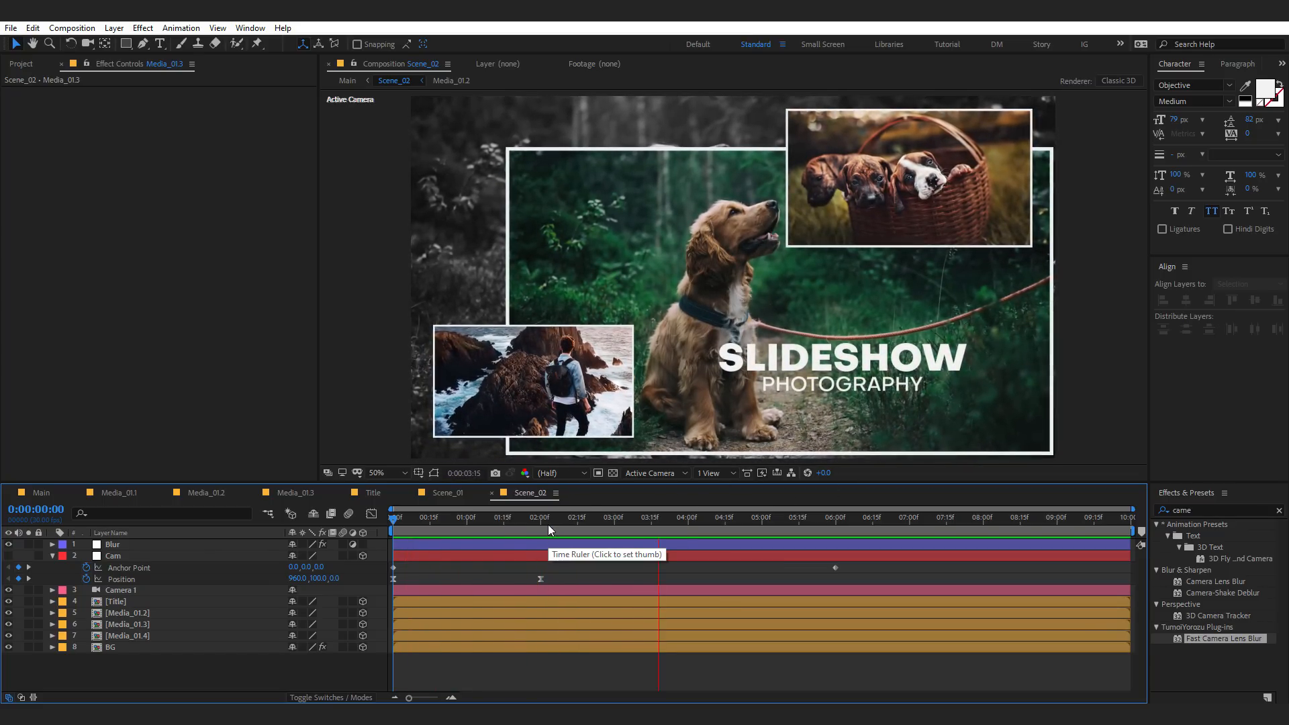
# - At 2:16 in Scene_02, shift the title left and move the Media_01.2 dog photo up and to the left
pyautogui.moveTo(545, 525); pyautogui.dragTo(580, 518)
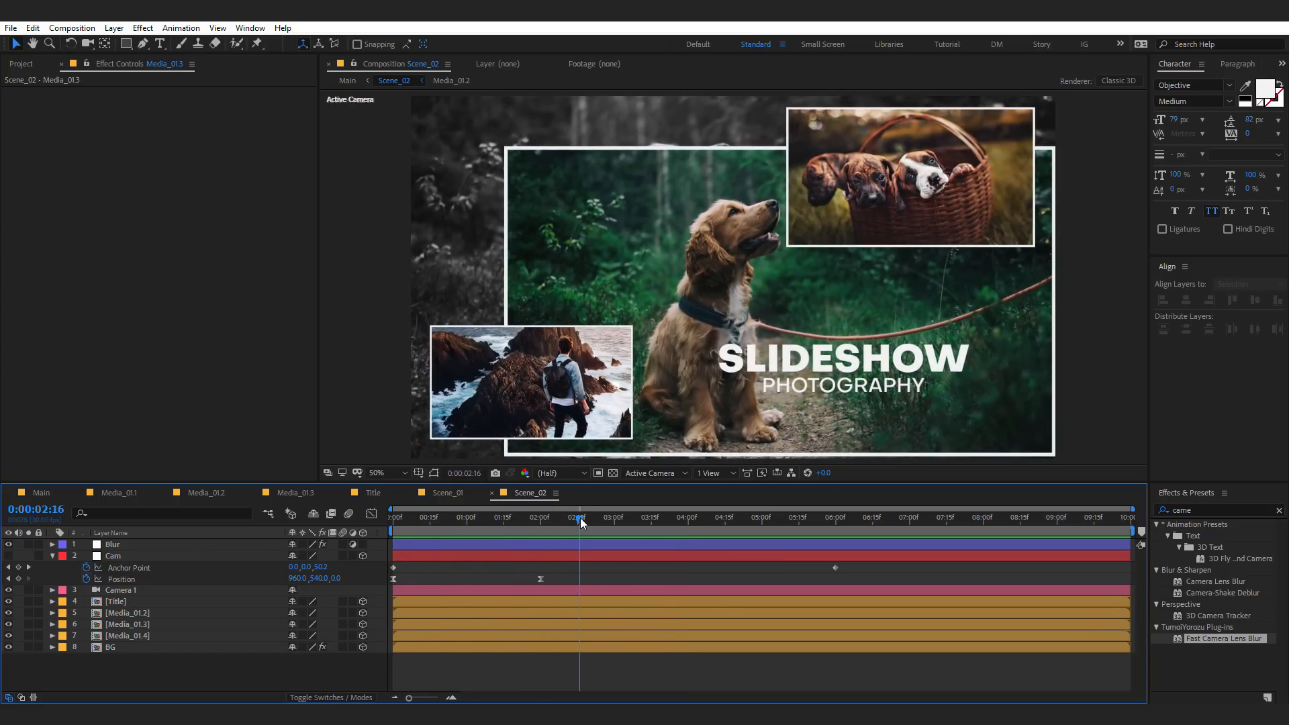
pyautogui.click(127, 602)
pyautogui.moveTo(818, 345); pyautogui.dragTo(775, 363)
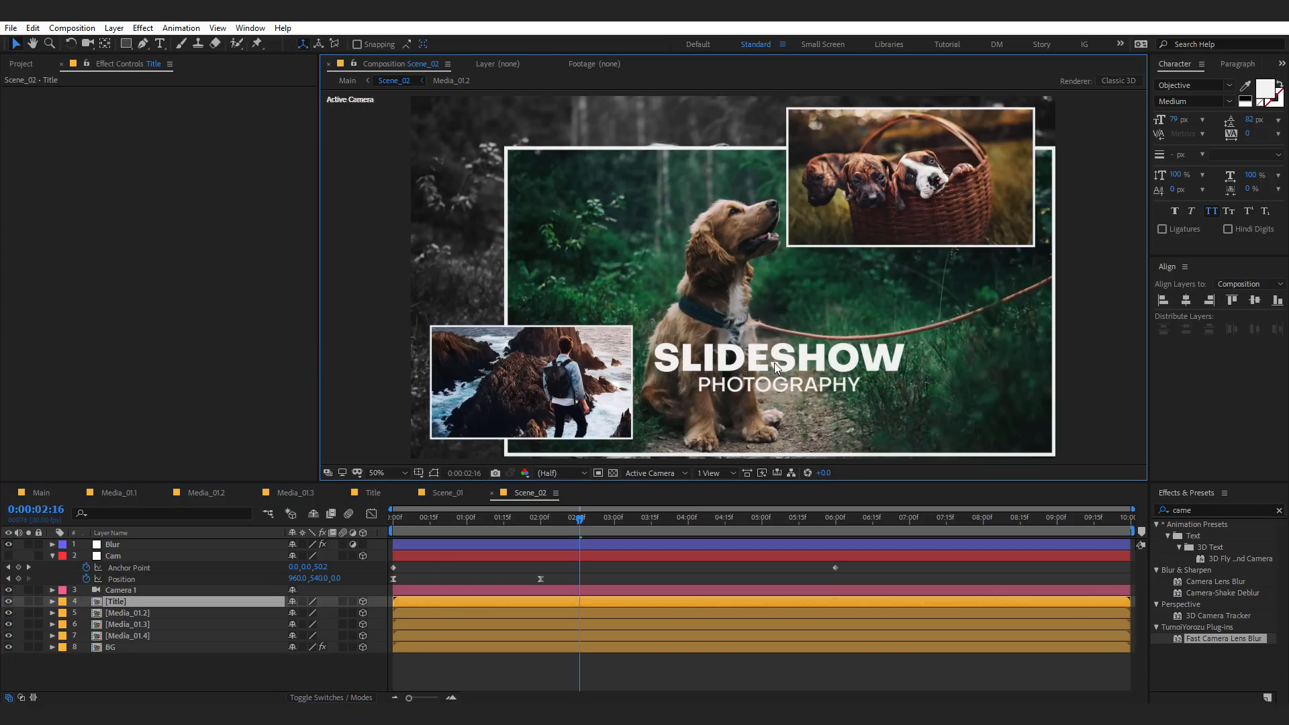
pyautogui.click(130, 613)
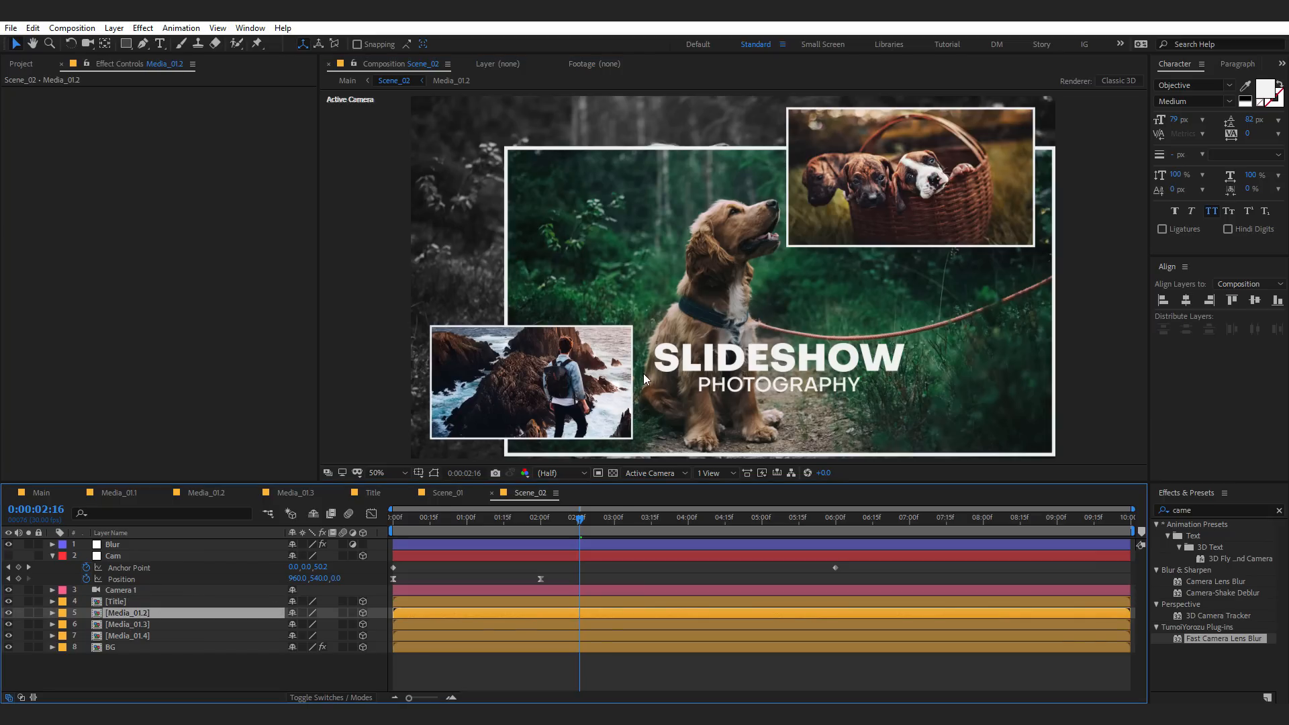
pyautogui.moveTo(916, 331); pyautogui.dragTo(813, 292)
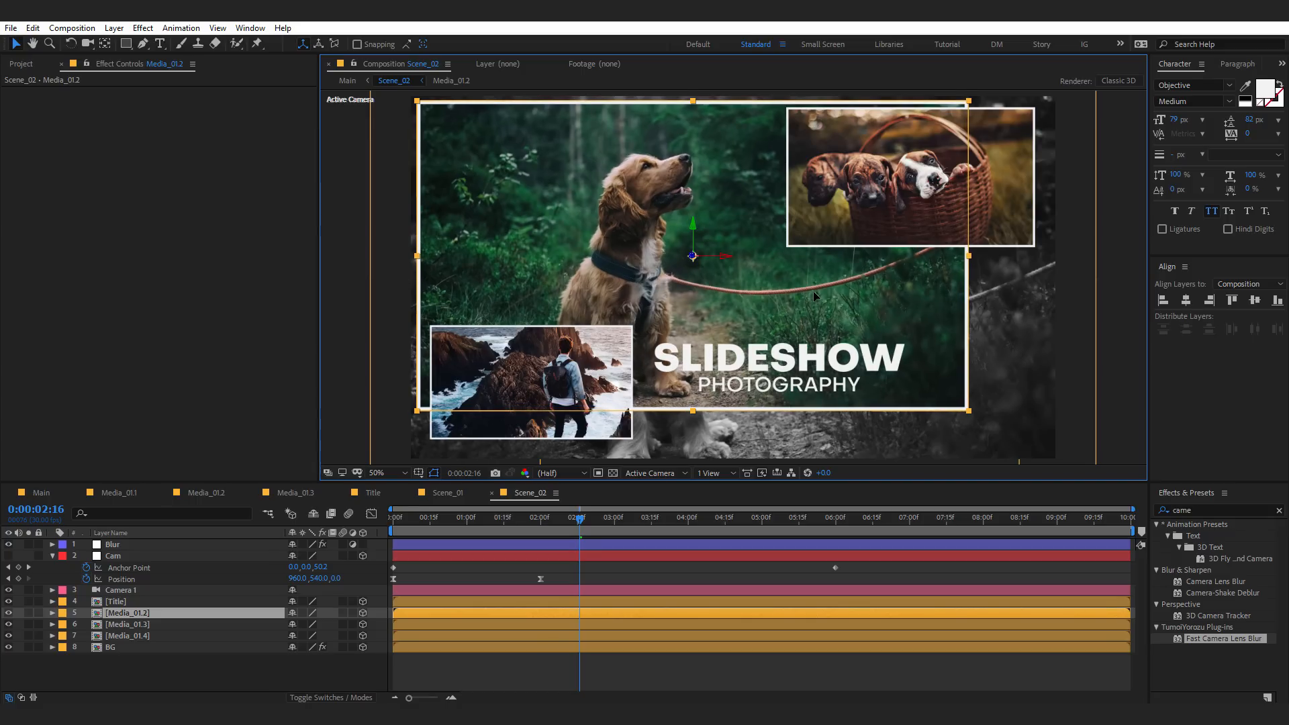
# - Move the Media_01.3 puppy basket photo to the image's upper left and shift the Media_01.2 dog photo back to the right
pyautogui.click(162, 625)
pyautogui.moveTo(871, 241); pyautogui.dragTo(473, 269)
pyautogui.click(144, 614)
pyautogui.moveTo(788, 250); pyautogui.dragTo(870, 251)
pyautogui.click(134, 626)
pyautogui.moveTo(525, 208); pyautogui.dragTo(556, 210)
# - Place the Media_01.4 cliff photo at the image's lower right, move the title up and right, and scrub through the new layout
pyautogui.click(117, 637)
pyautogui.moveTo(875, 318); pyautogui.dragTo(959, 425)
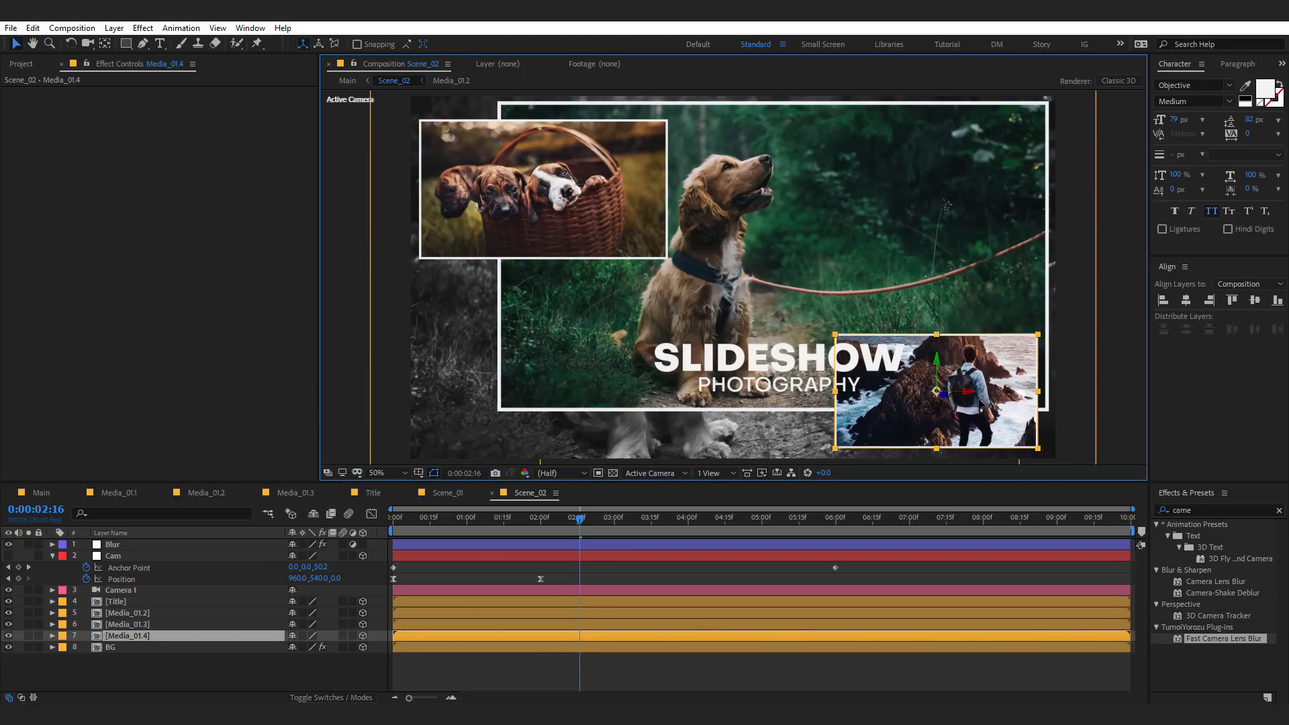
pyautogui.click(130, 603)
pyautogui.moveTo(712, 363); pyautogui.dragTo(820, 233)
pyautogui.moveTo(395, 515); pyautogui.dragTo(685, 533)
# - In Scene_01, keyframe Cam's Position at 4:00, set it to 960, 1994, 0 at 6:00, and easy-ease both keyframes
pyautogui.click(41, 493)
pyautogui.doubleClick(135, 568)
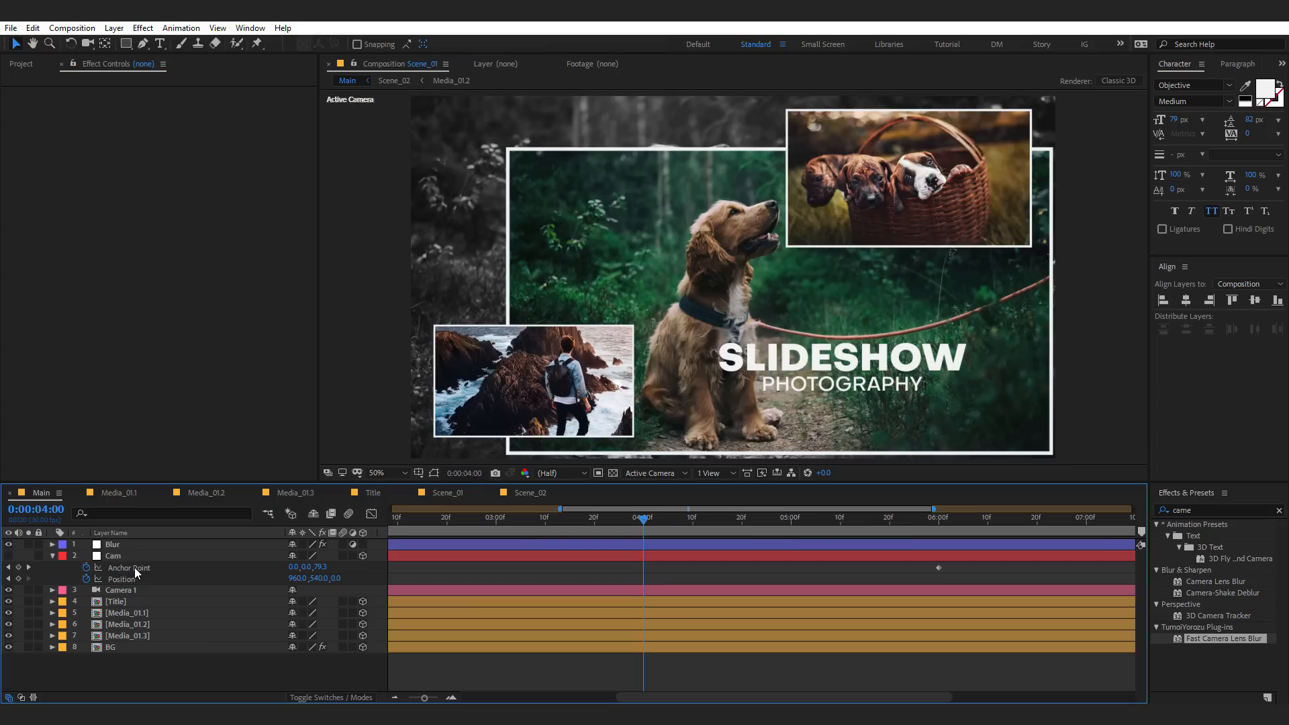
pyautogui.click(19, 579)
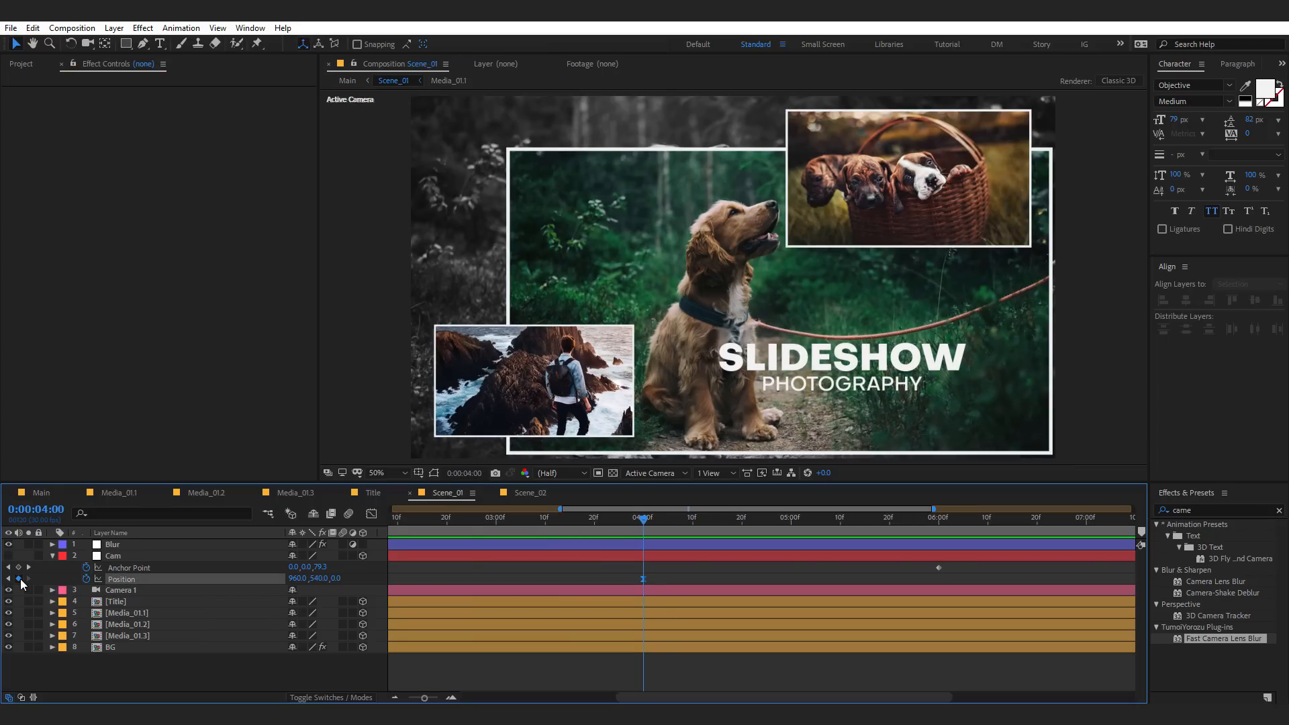
pyautogui.moveTo(643, 521); pyautogui.dragTo(936, 537)
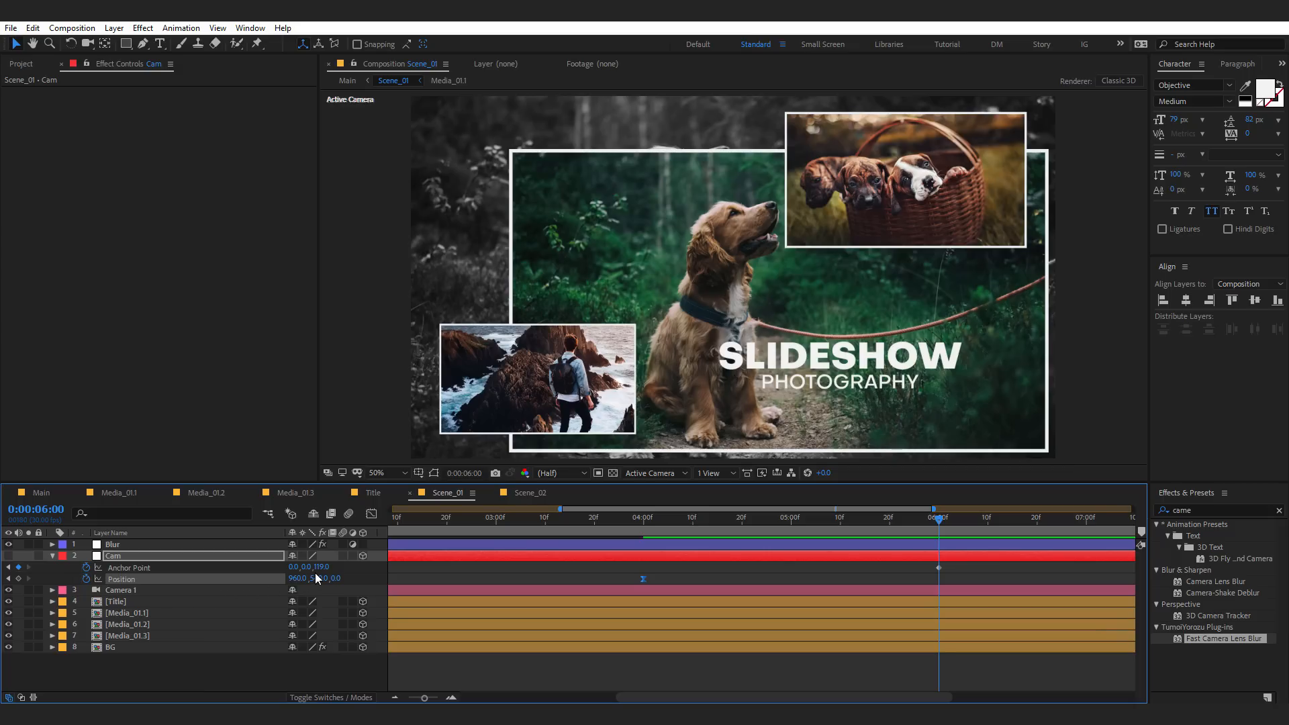
pyautogui.moveTo(318, 583); pyautogui.dragTo(937, 409)
pyautogui.moveTo(951, 583); pyautogui.dragTo(602, 619)
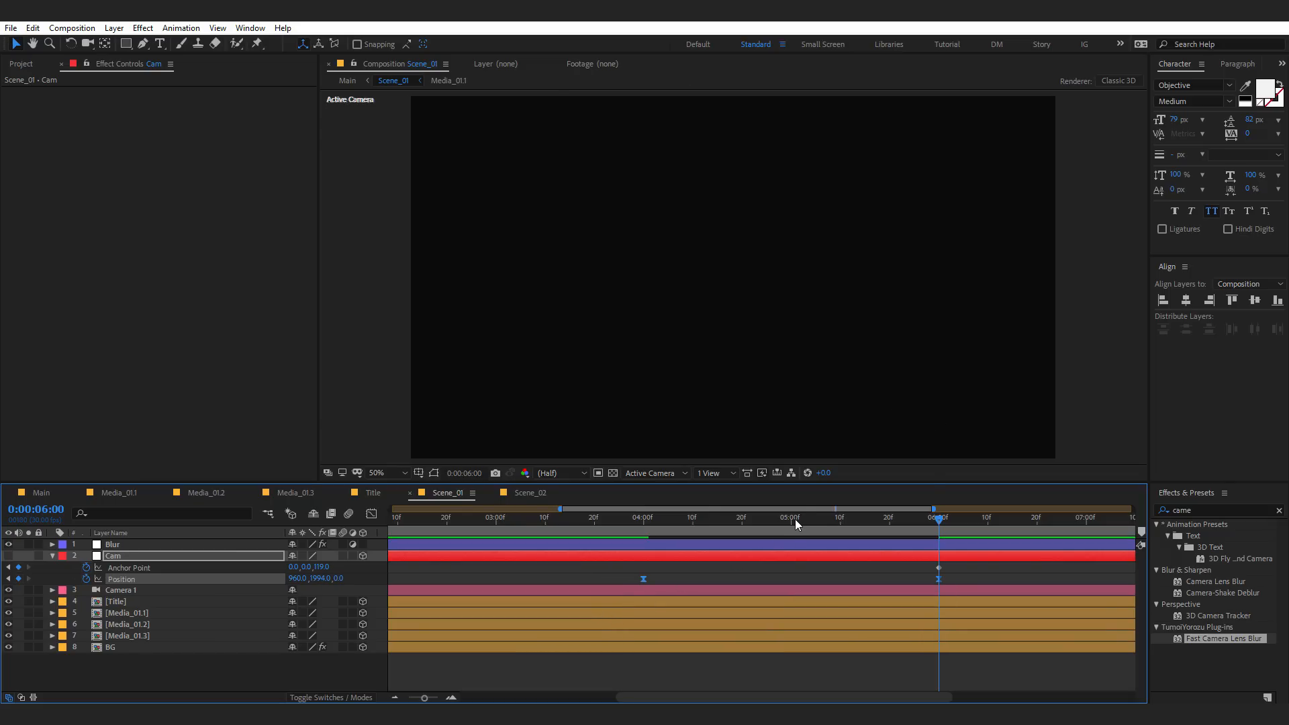
# - Reshape the speed curve of Scene_01's Cam Position into a symmetrical, steep peak at 5:00 by lengthening both keyframes' easing influence
pyautogui.click(792, 522)
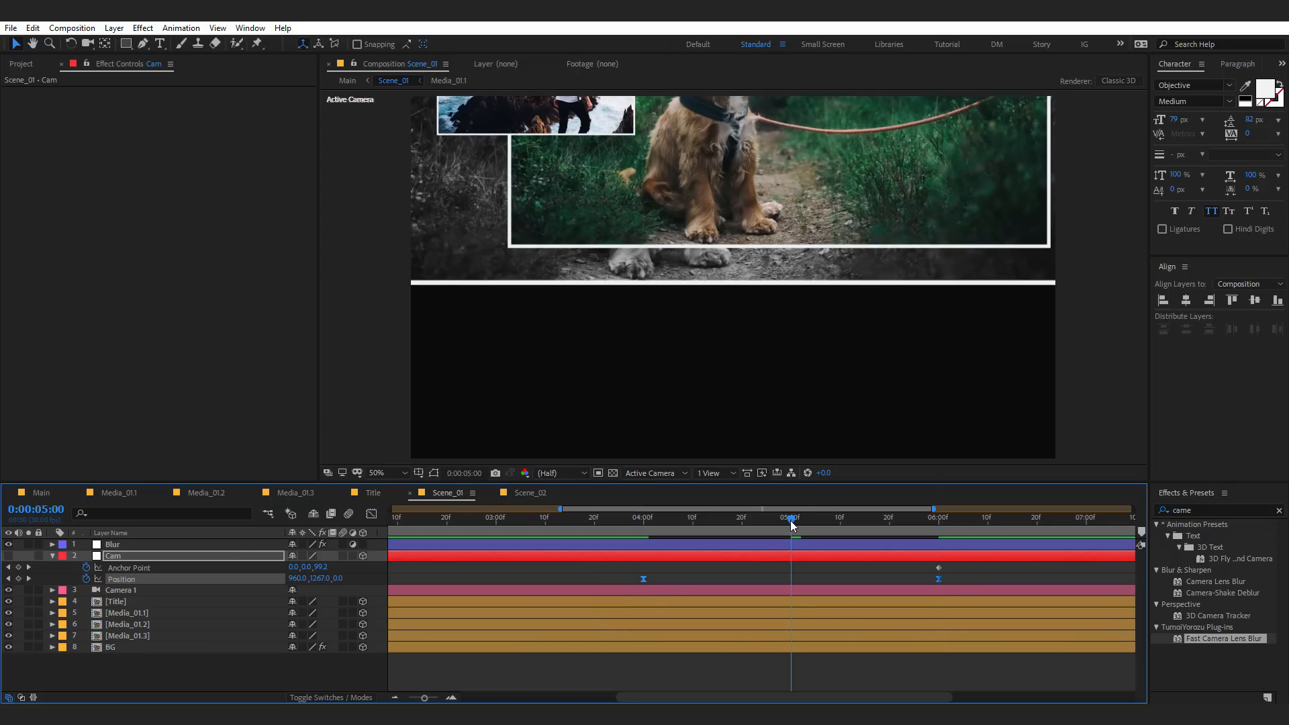
pyautogui.click(371, 514)
pyautogui.moveTo(712, 635); pyautogui.dragTo(523, 636)
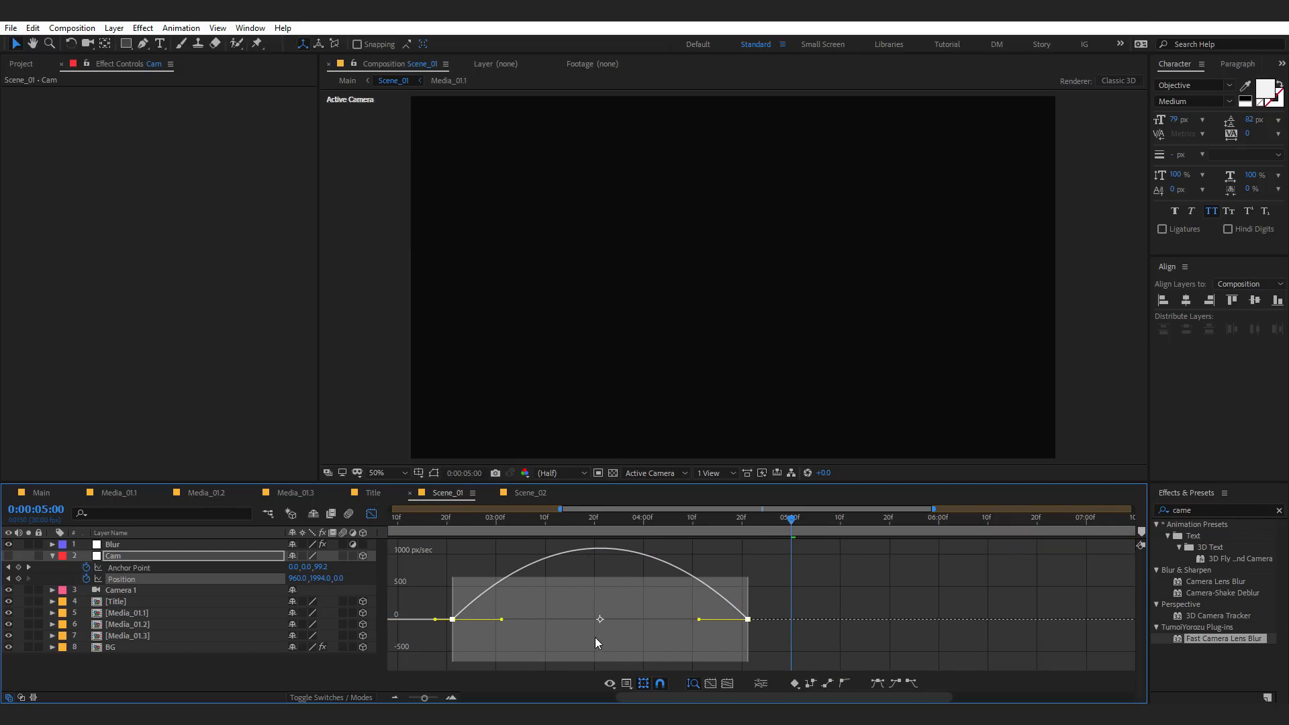
pyautogui.hotkey('ctrl', 'z')
pyautogui.moveTo(696, 632); pyautogui.dragTo(616, 679)
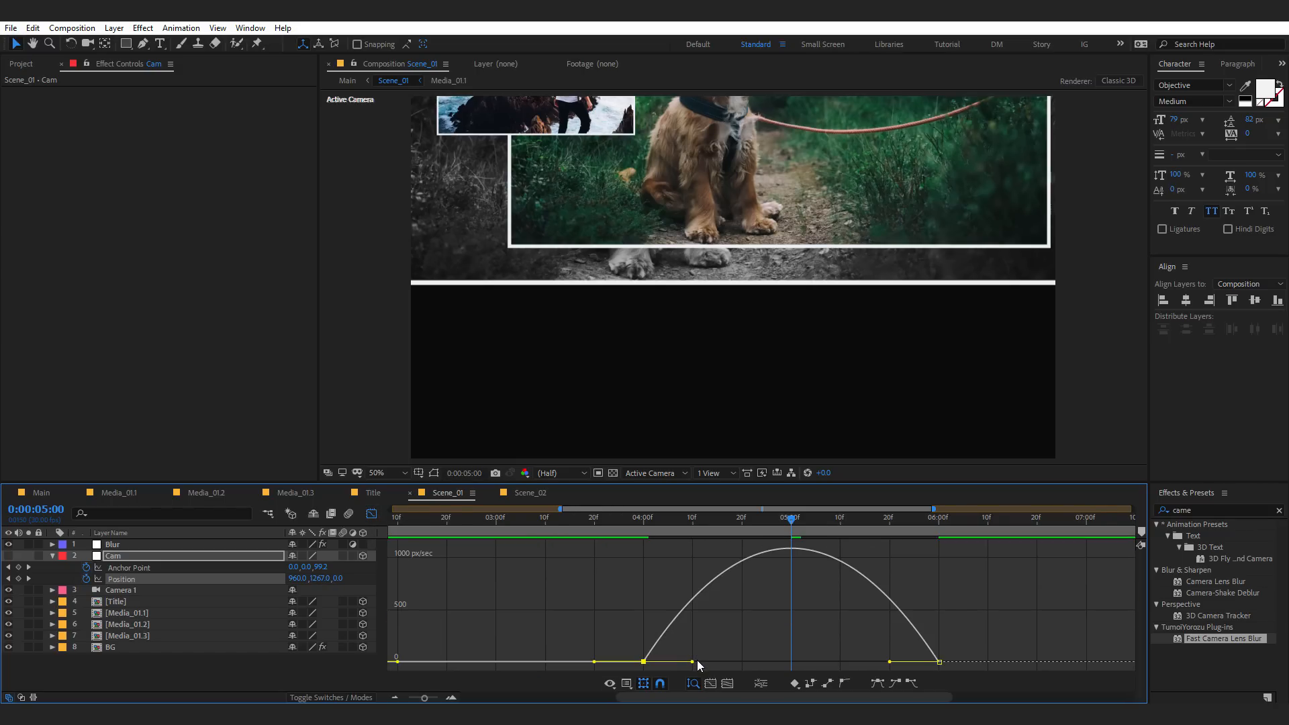
pyautogui.moveTo(695, 664); pyautogui.dragTo(747, 664)
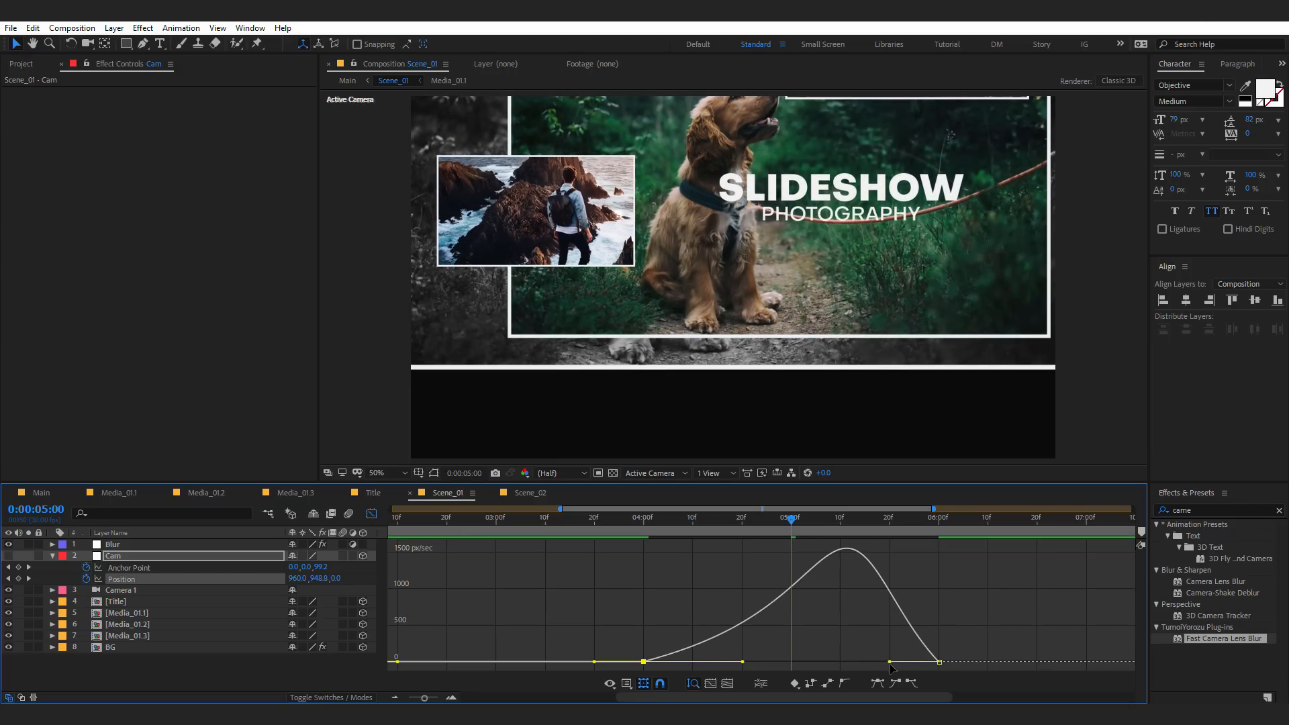
pyautogui.moveTo(888, 664); pyautogui.dragTo(845, 671)
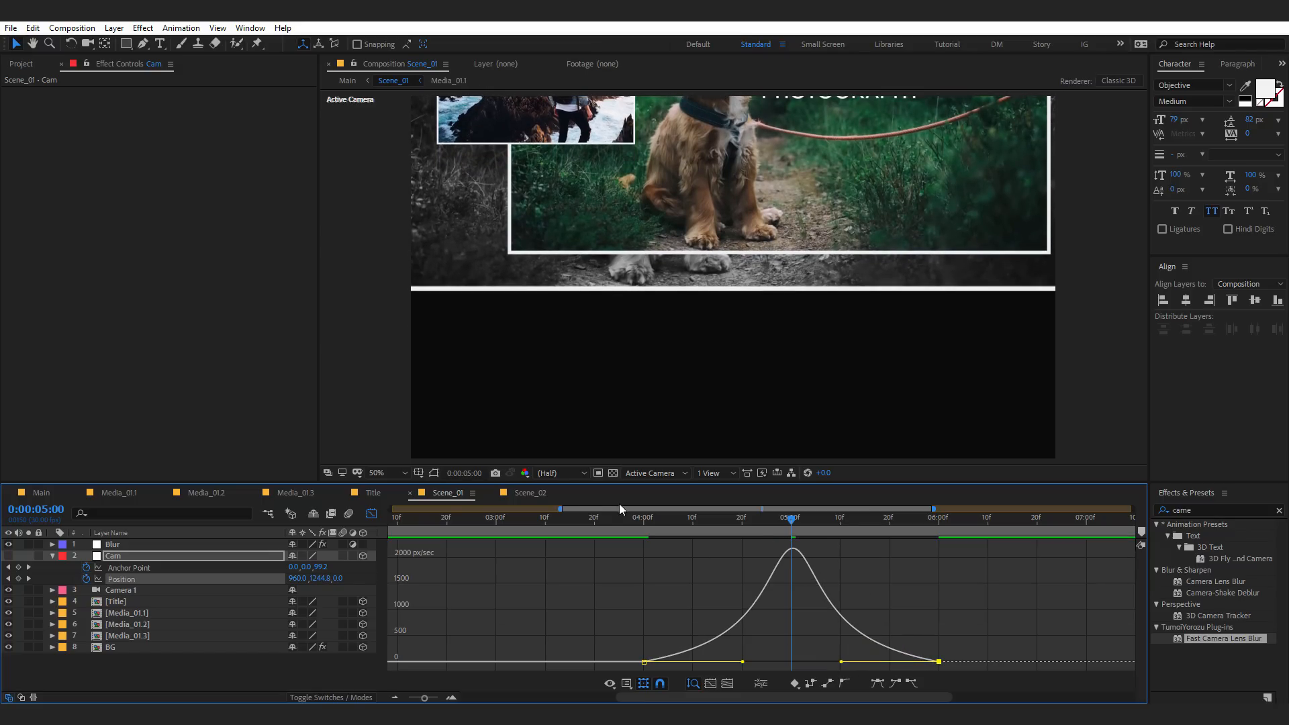
pyautogui.click(650, 521)
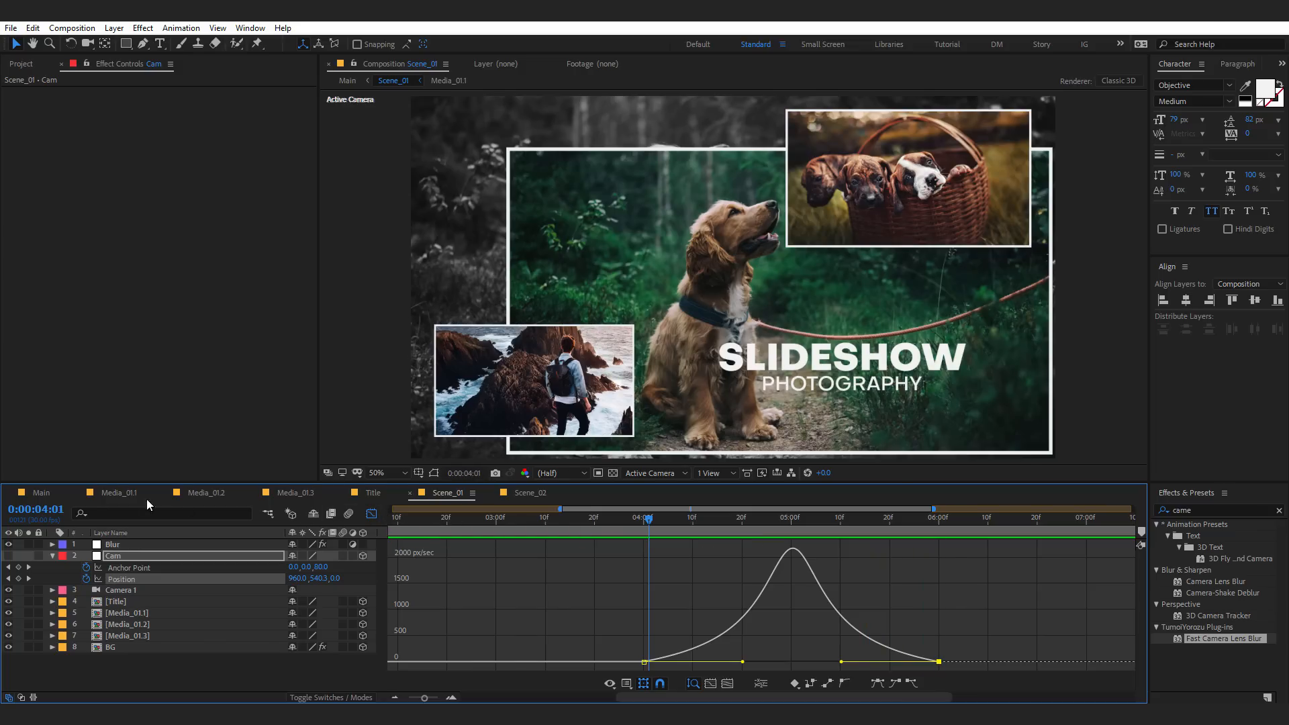
# - In Scene_02, keyframe Cam's Position at 2:00, set it to 960, -893, 0 at 0:00, and easy-ease both keyframes
pyautogui.click(529, 496)
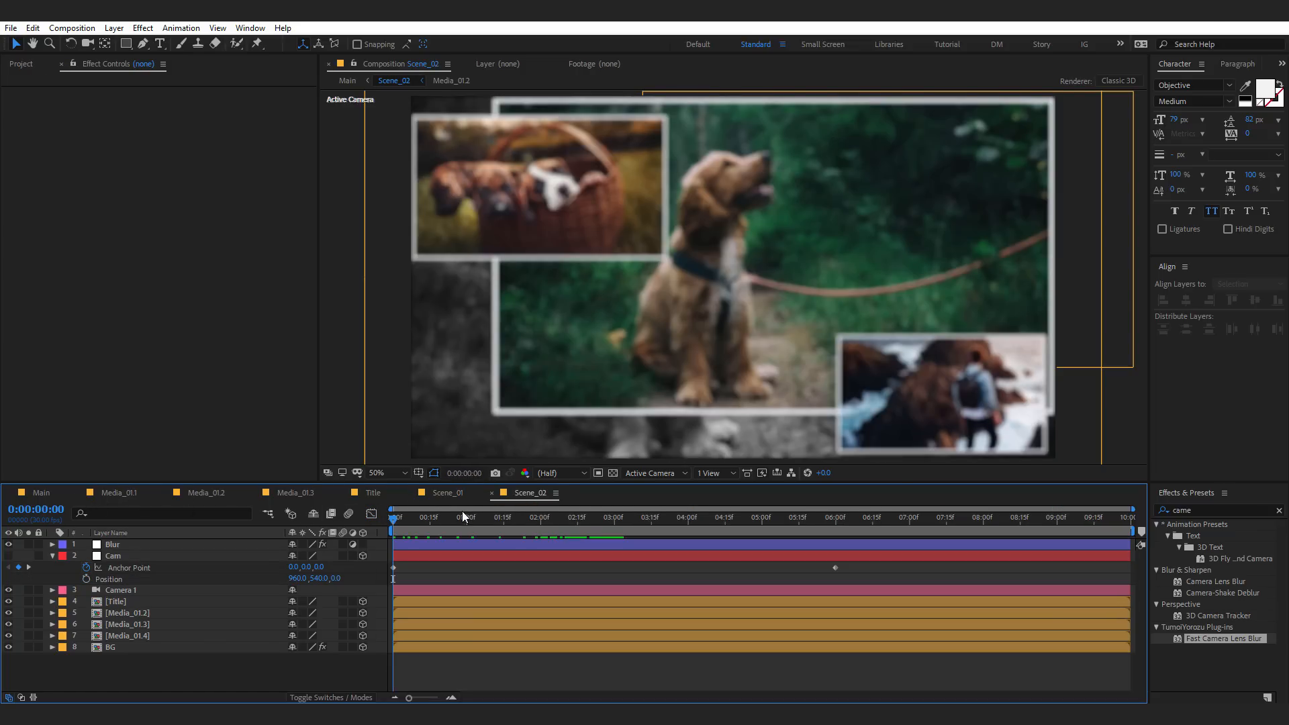
pyautogui.moveTo(526, 531)
pyautogui.mouseDown()
pyautogui.moveTo(569, 529)
pyautogui.moveTo(540, 533)
pyautogui.mouseUp()
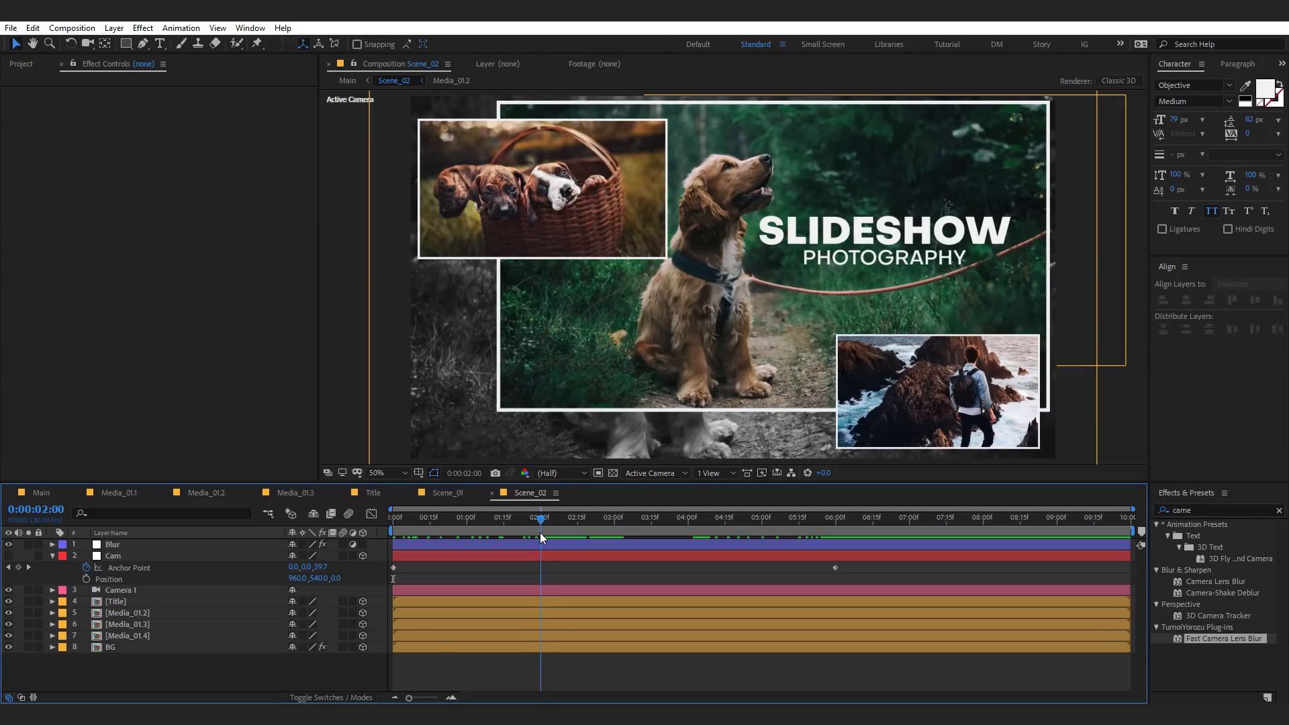
pyautogui.click(86, 579)
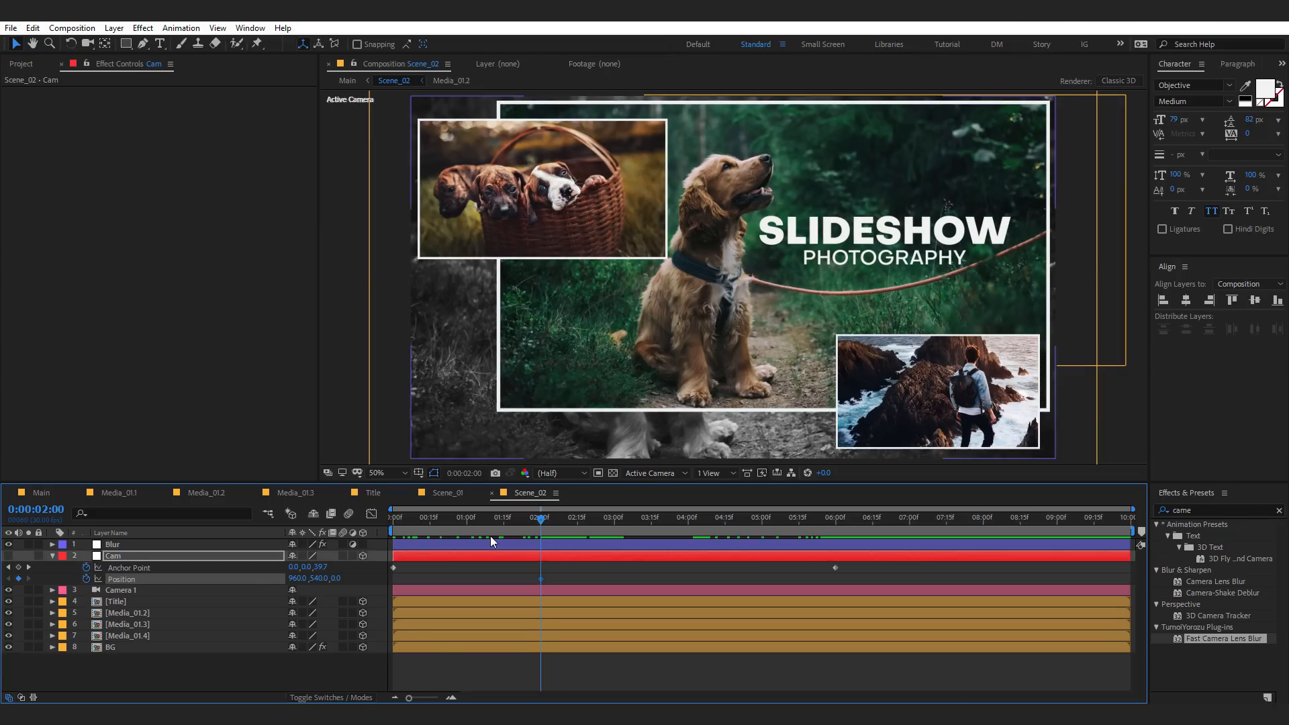
pyautogui.moveTo(541, 530); pyautogui.dragTo(323, 526)
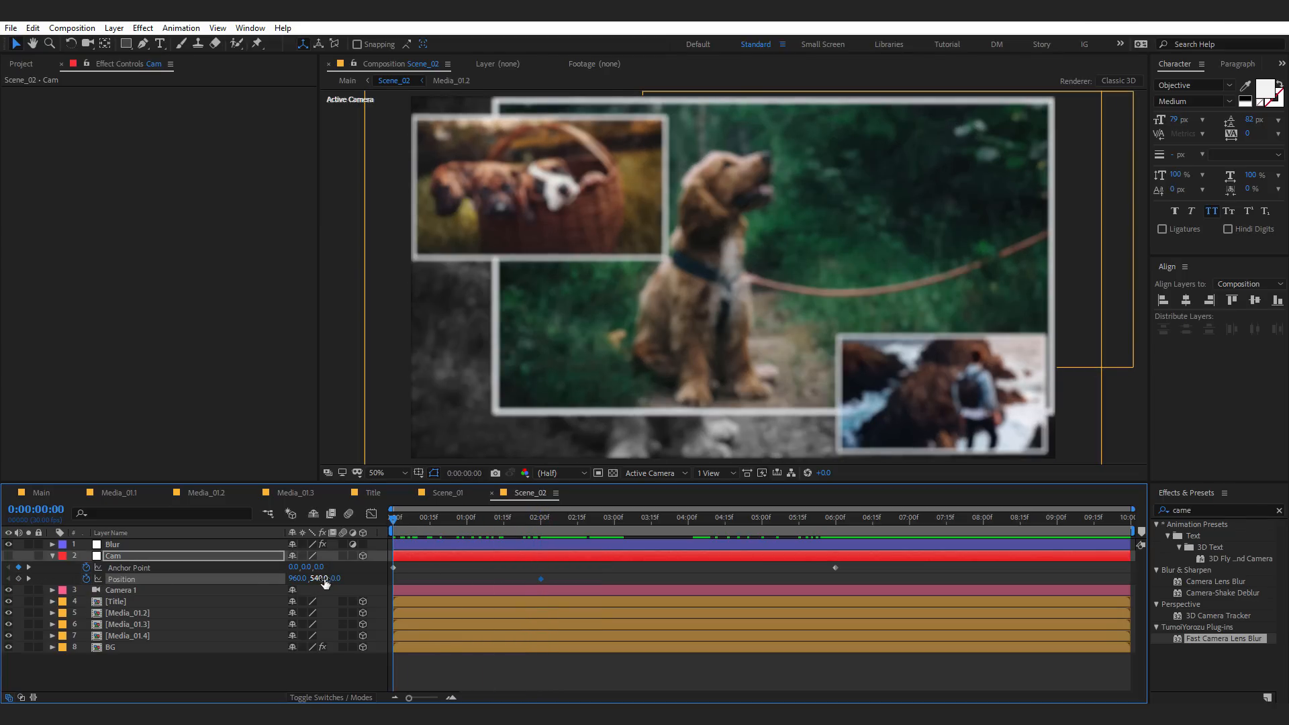
pyautogui.moveTo(325, 583); pyautogui.dragTo(369, 589)
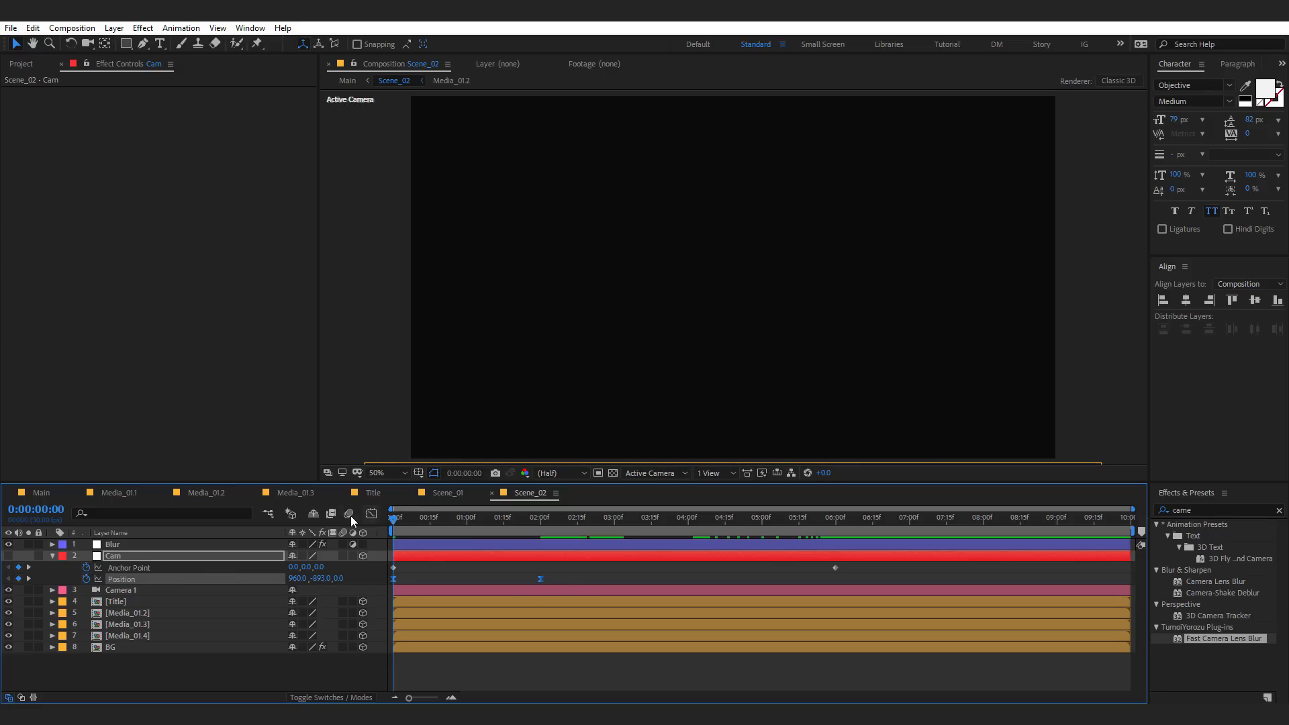
# - Sharpen the speed curve of Scene_02's Cam Position around 1:00, lengthening both easing handles to about 66% influence
pyautogui.click(371, 515)
pyautogui.click(468, 531)
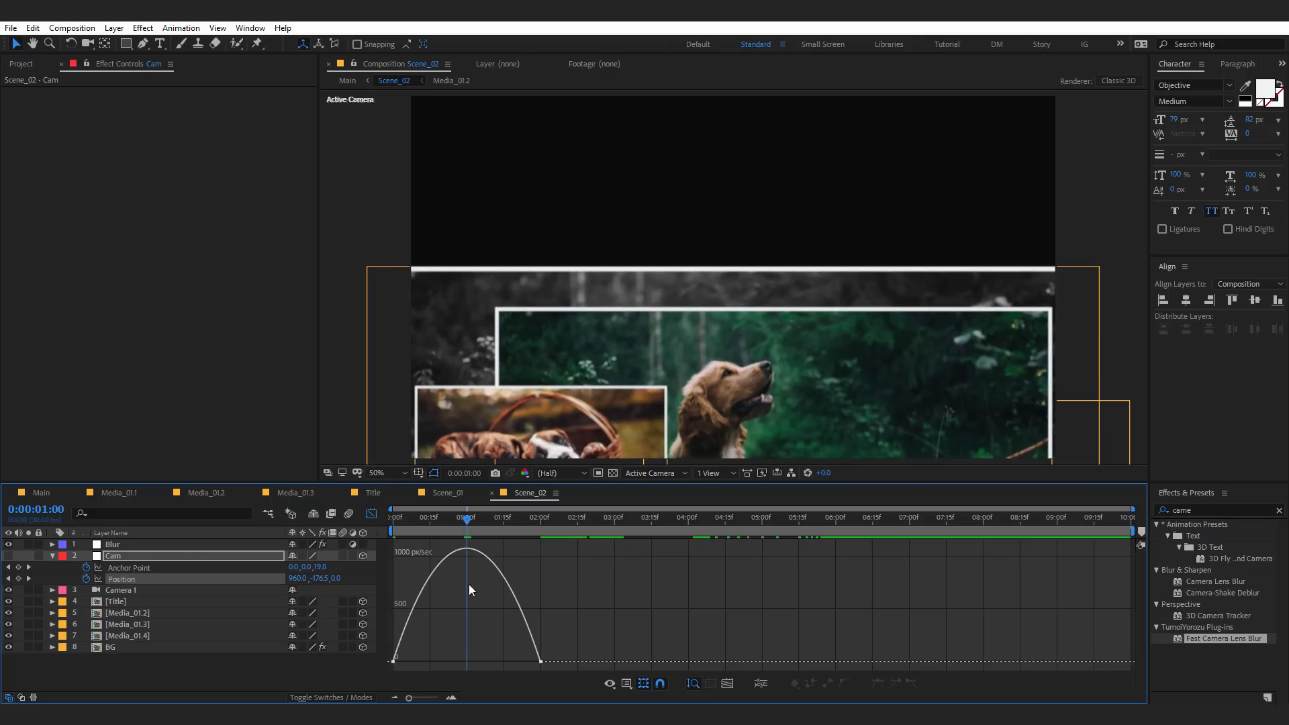
pyautogui.click(393, 662)
pyautogui.scroll(1, 424, 657)
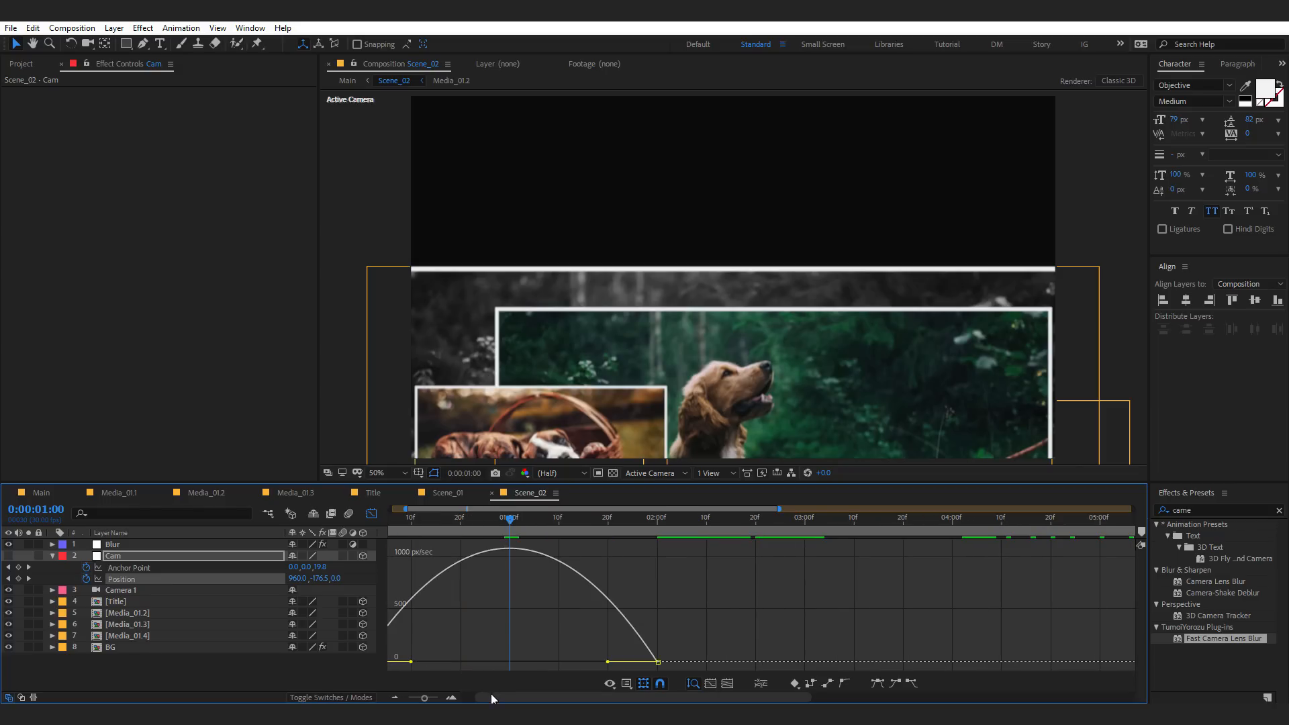
pyautogui.moveTo(491, 698); pyautogui.dragTo(491, 665)
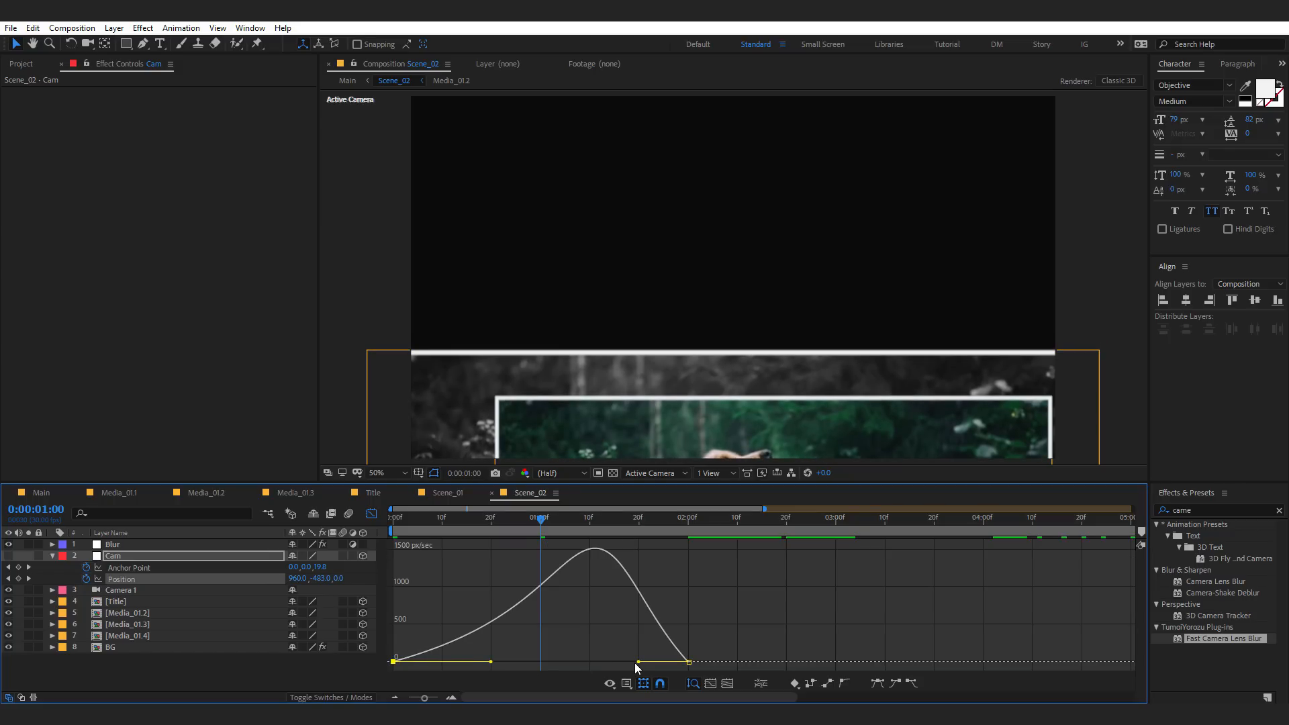
pyautogui.moveTo(638, 663); pyautogui.dragTo(591, 663)
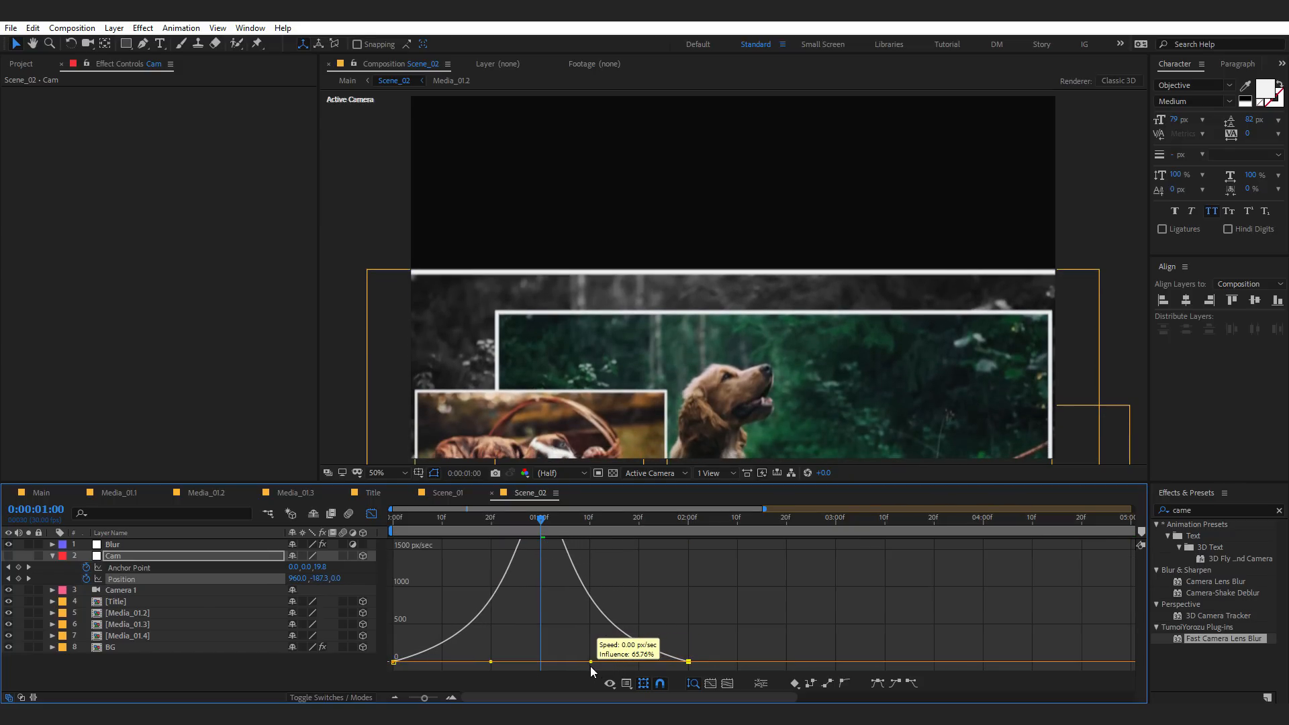
# - Preview the transition between Scene_01 and Scene_02 in Main from 4:00
pyautogui.click(47, 494)
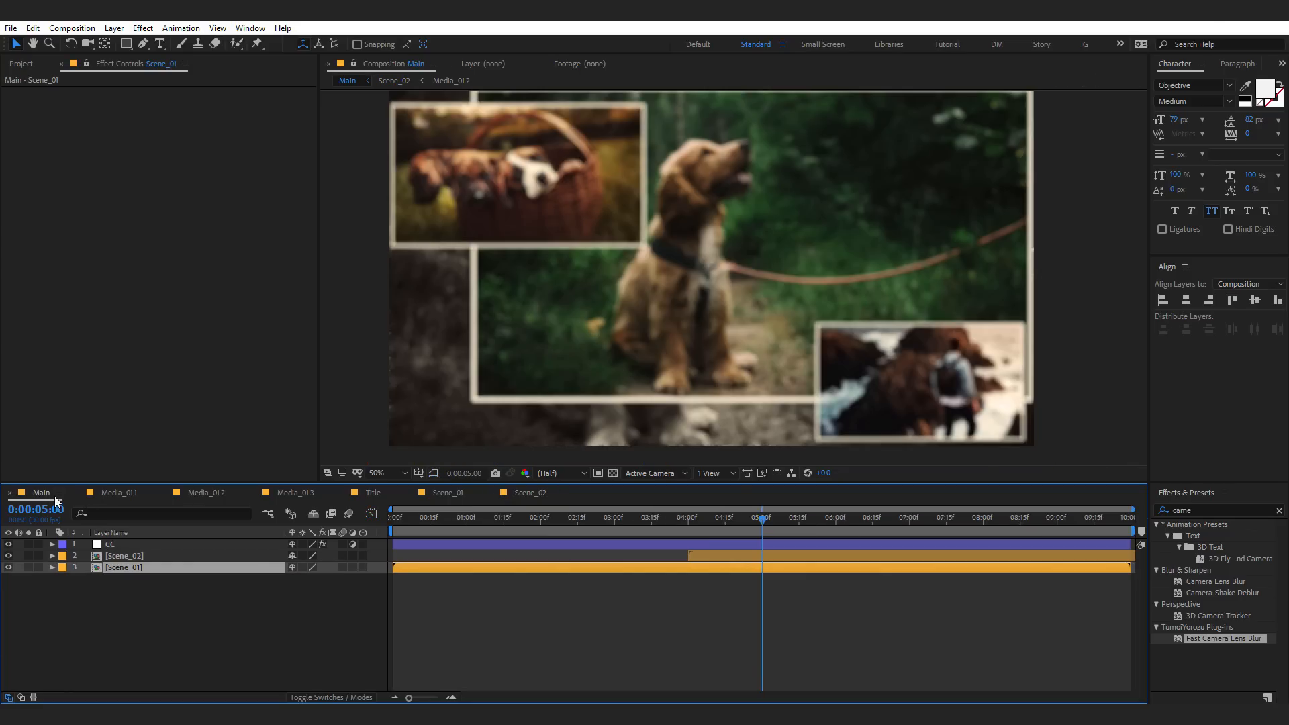
pyautogui.moveTo(700, 517)
pyautogui.mouseDown()
pyautogui.moveTo(687, 520)
pyautogui.moveTo(828, 530)
pyautogui.moveTo(688, 530)
pyautogui.mouseUp()
pyautogui.press('space')
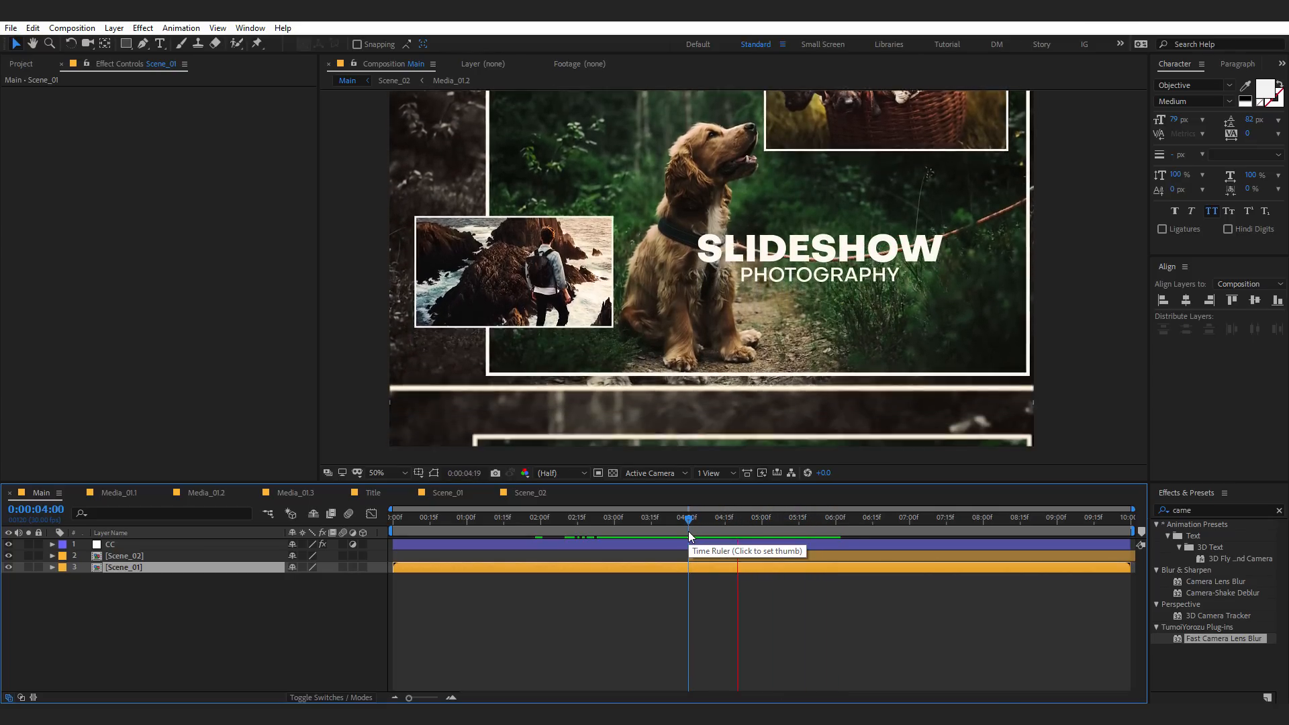
pyautogui.press('space')
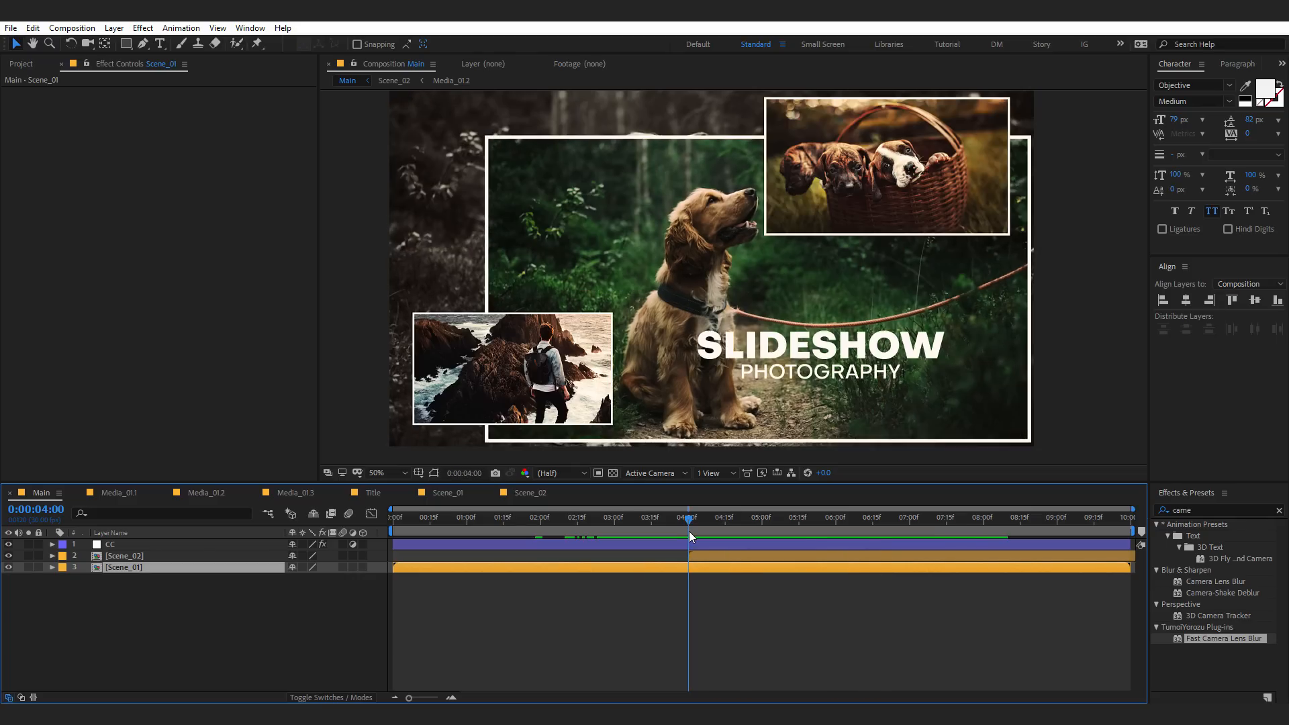
# - In Scene_02, shift the Title layer to start at 1:00 and scrub through its animation
pyautogui.doubleClick(706, 555)
pyautogui.click(372, 514)
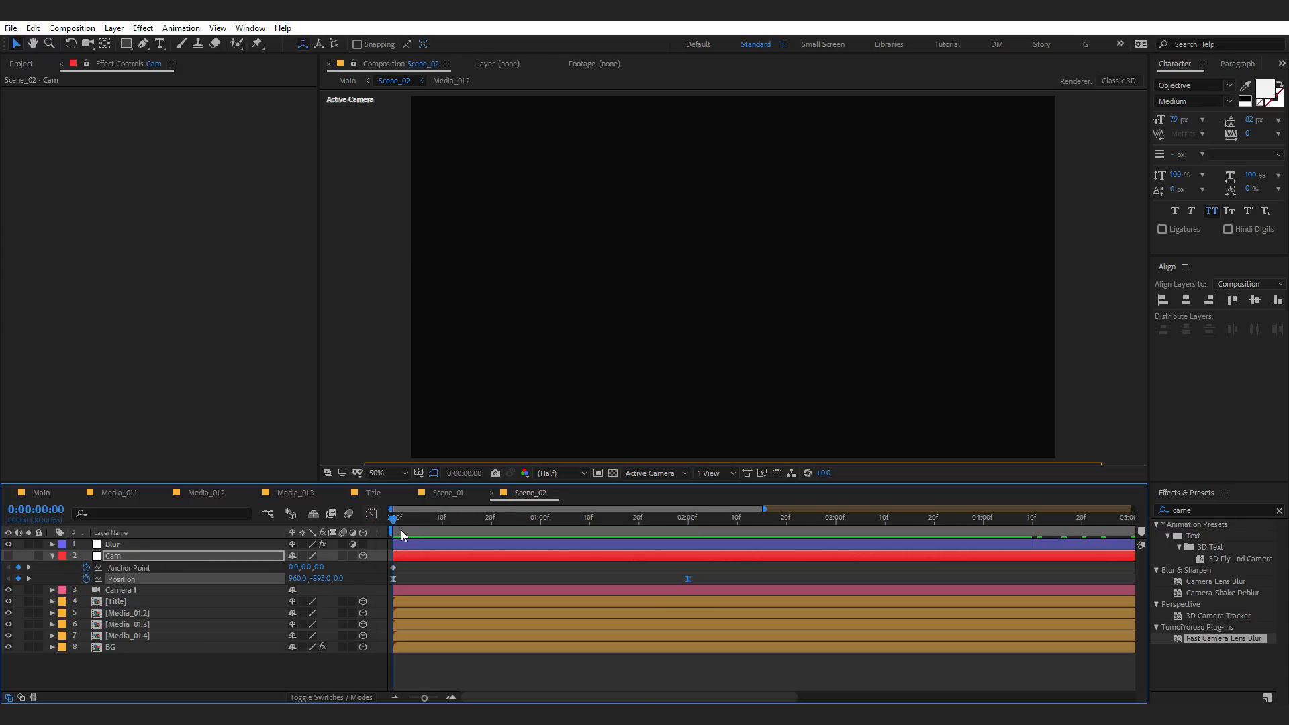
pyautogui.moveTo(424, 547); pyautogui.dragTo(581, 542)
pyautogui.click(516, 675)
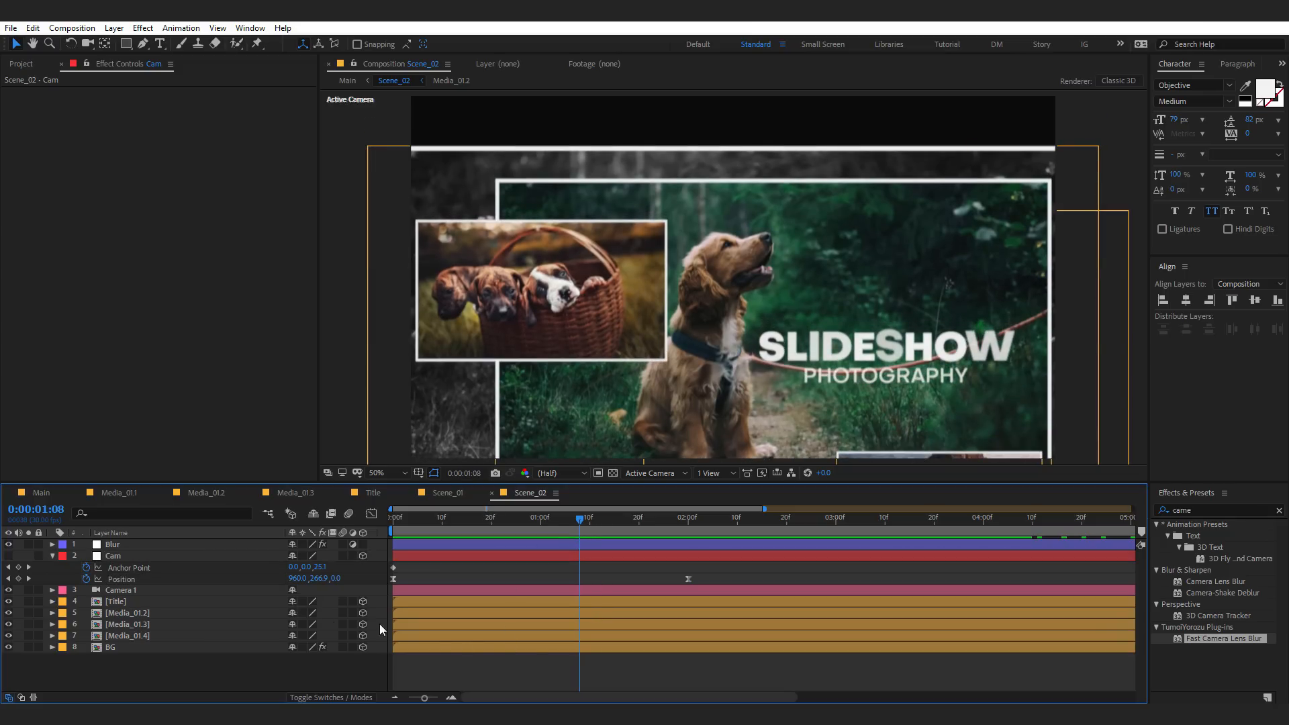
pyautogui.click(137, 604)
pyautogui.click(541, 531)
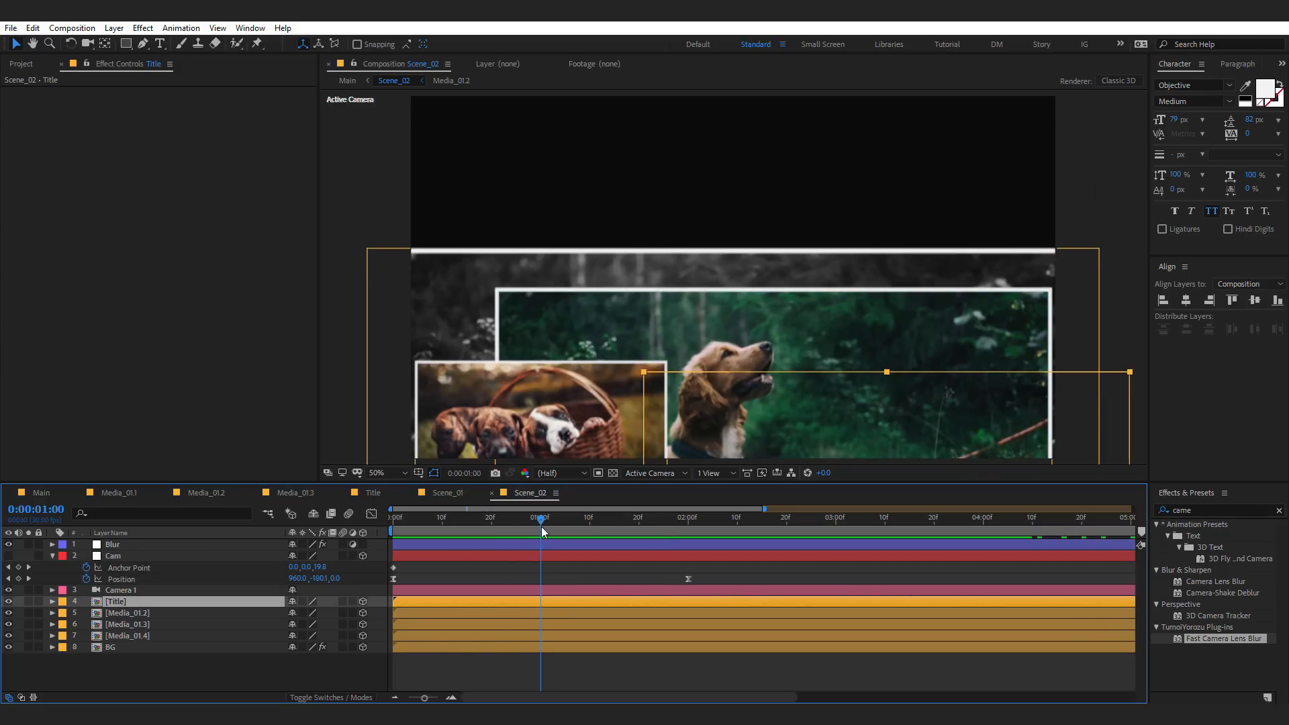
pyautogui.moveTo(460, 603); pyautogui.dragTo(602, 617)
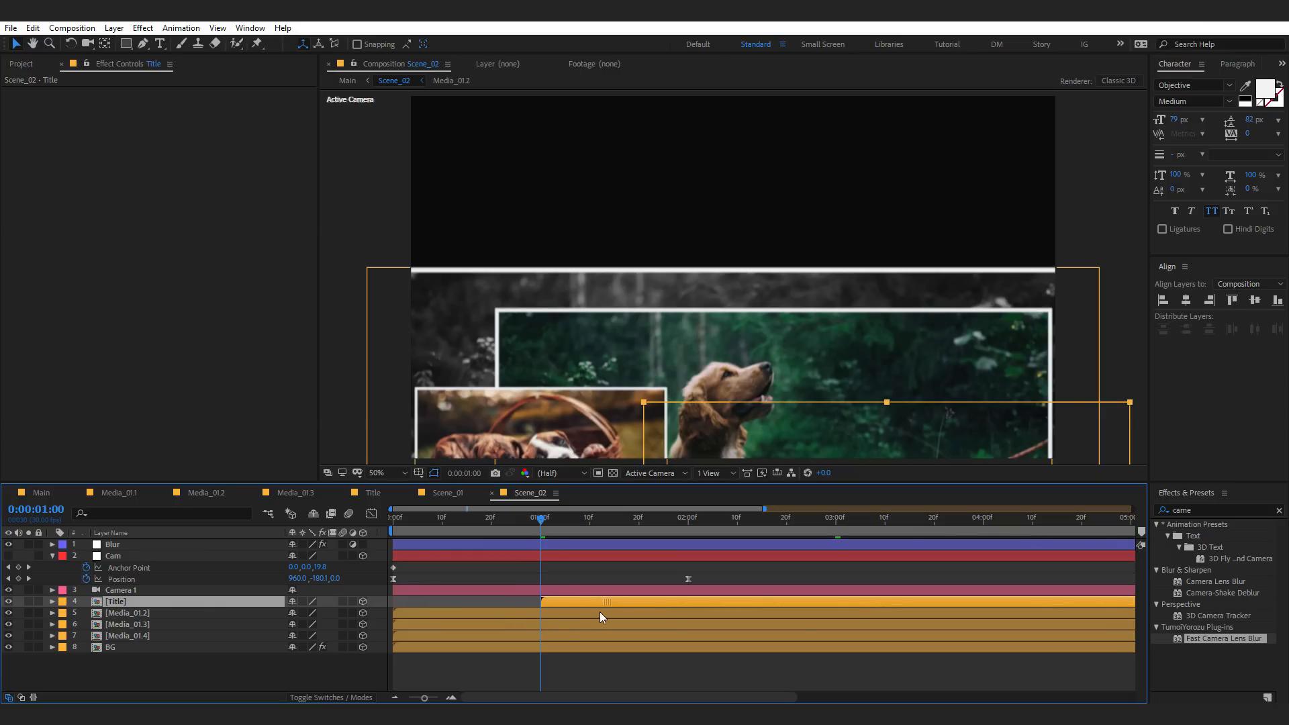
pyautogui.moveTo(544, 531); pyautogui.dragTo(813, 527)
# - Preview Main from the beginning, and scrub through the Scene_02 section up to 7:11
pyautogui.click(41, 492)
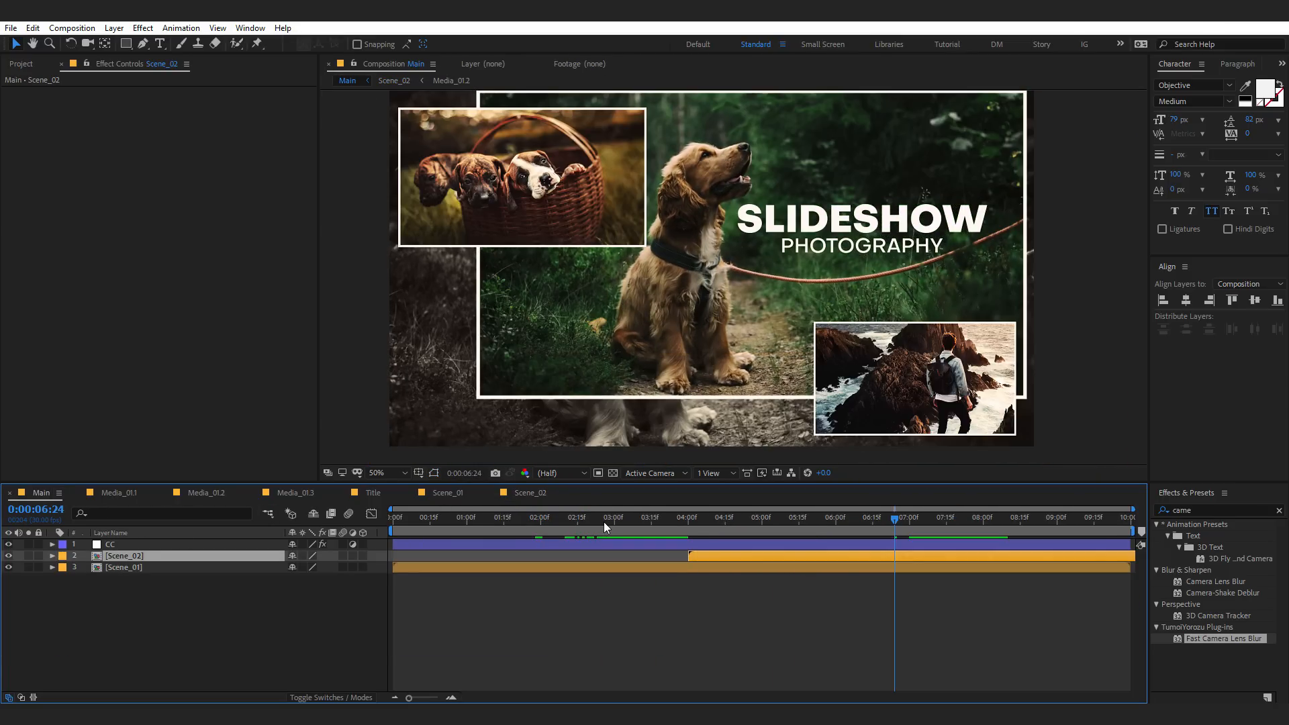
pyautogui.press('Home')
pyautogui.press('space')
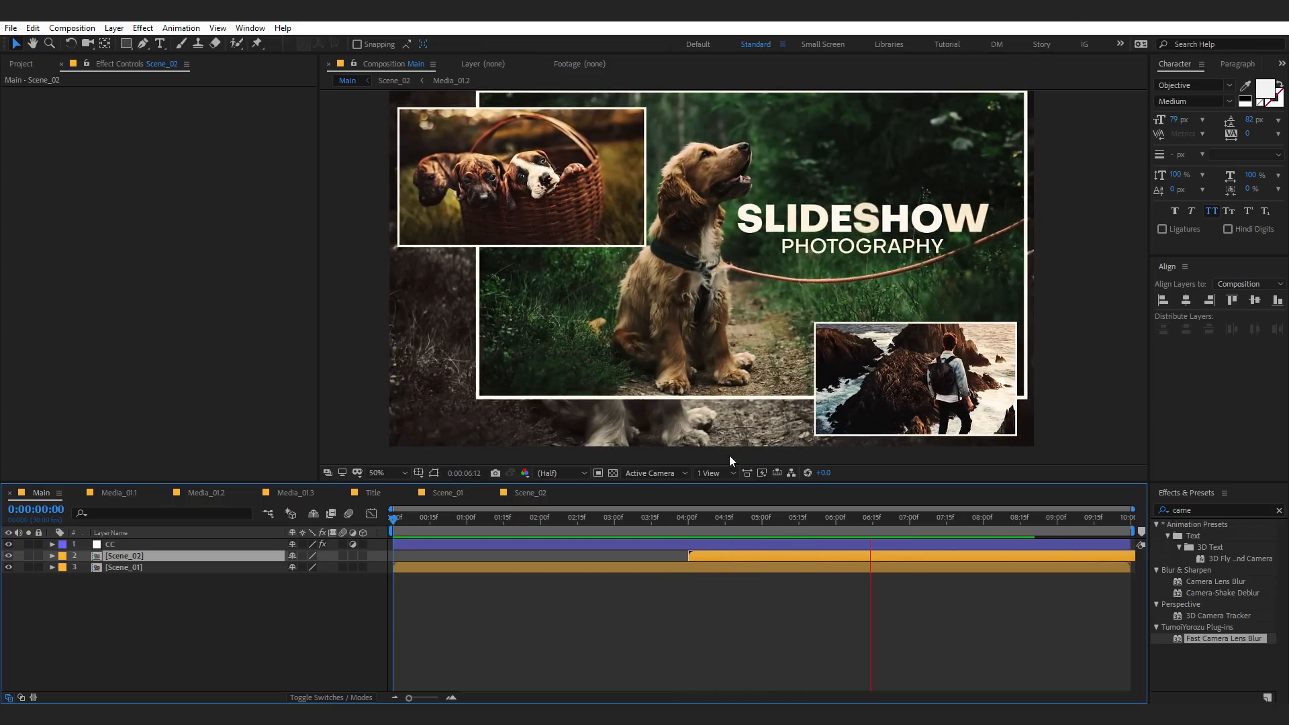
pyautogui.click(737, 519)
pyautogui.moveTo(744, 520); pyautogui.dragTo(938, 536)
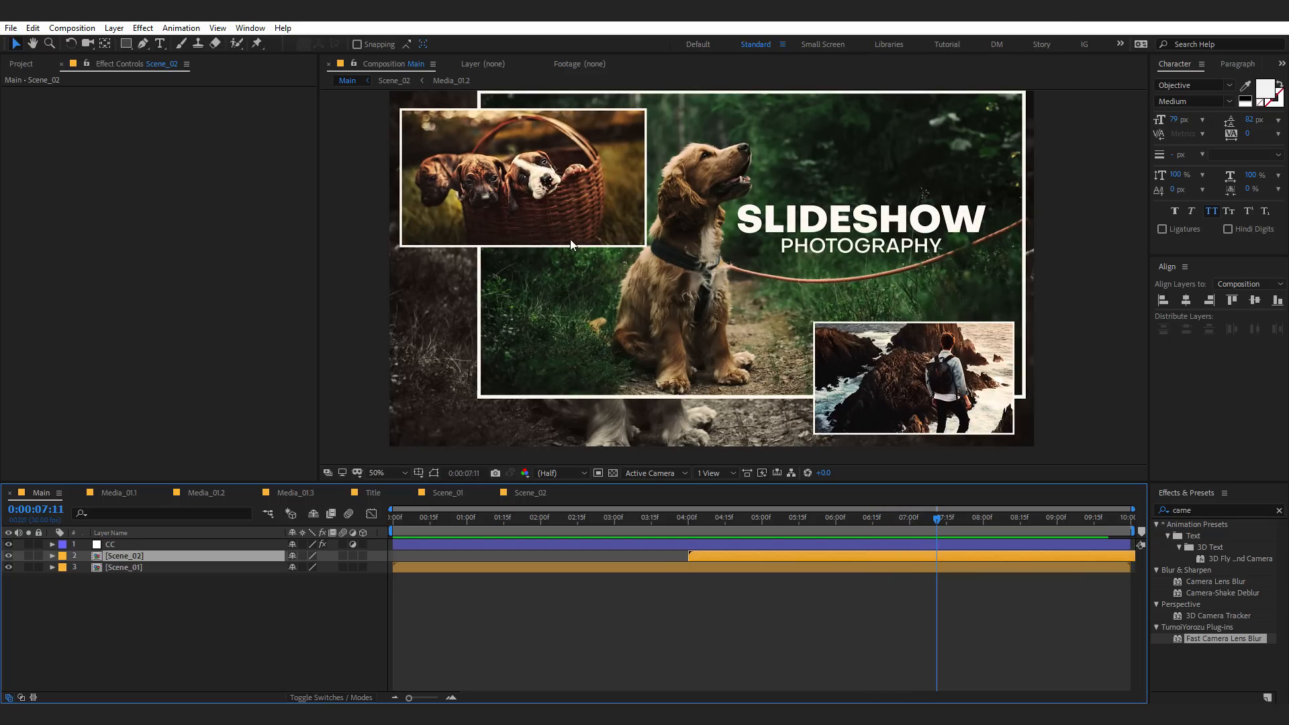